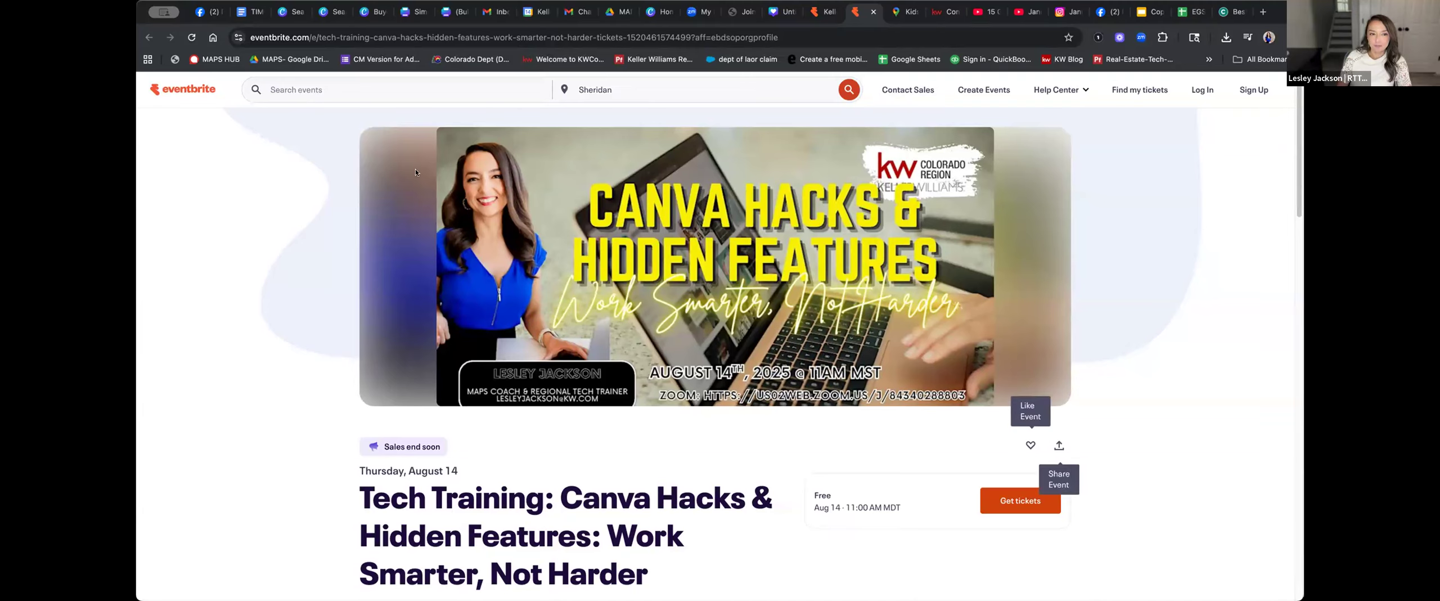
# Read the 'Tech Training: Canva Hacks' event details on Eventbrite, then switch to the Canva home tab
pyautogui.scroll(-7, 773, 349)
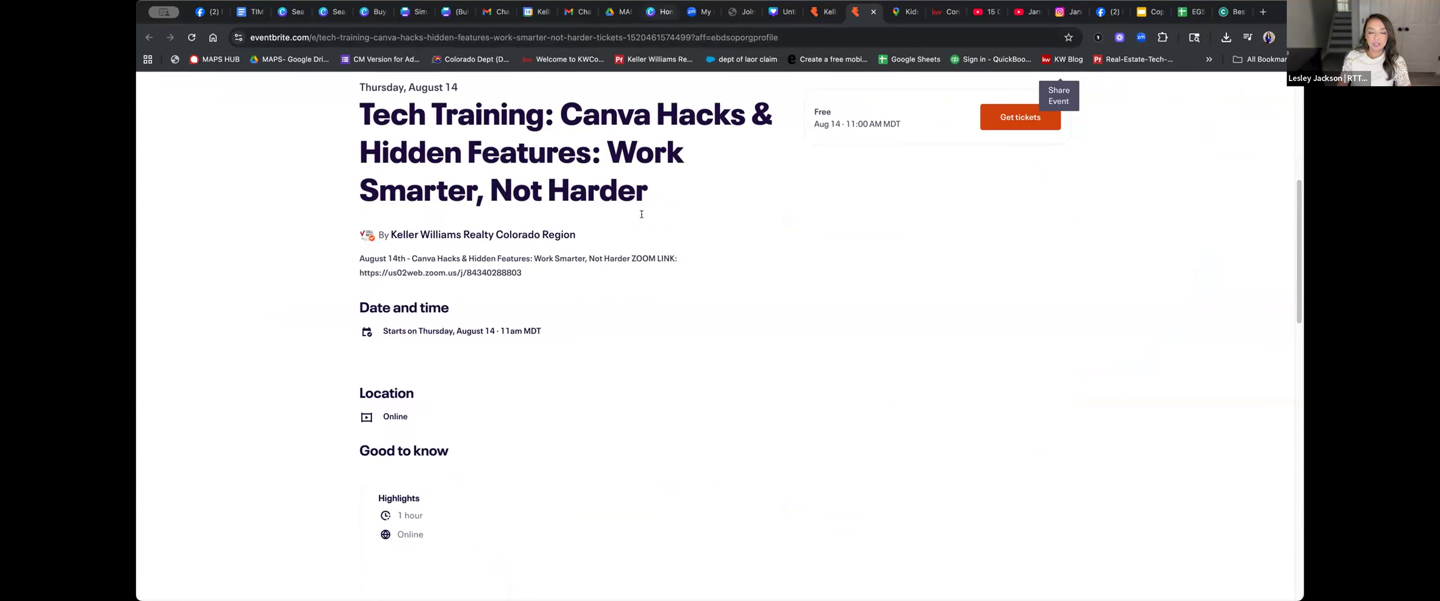
pyautogui.click(663, 12)
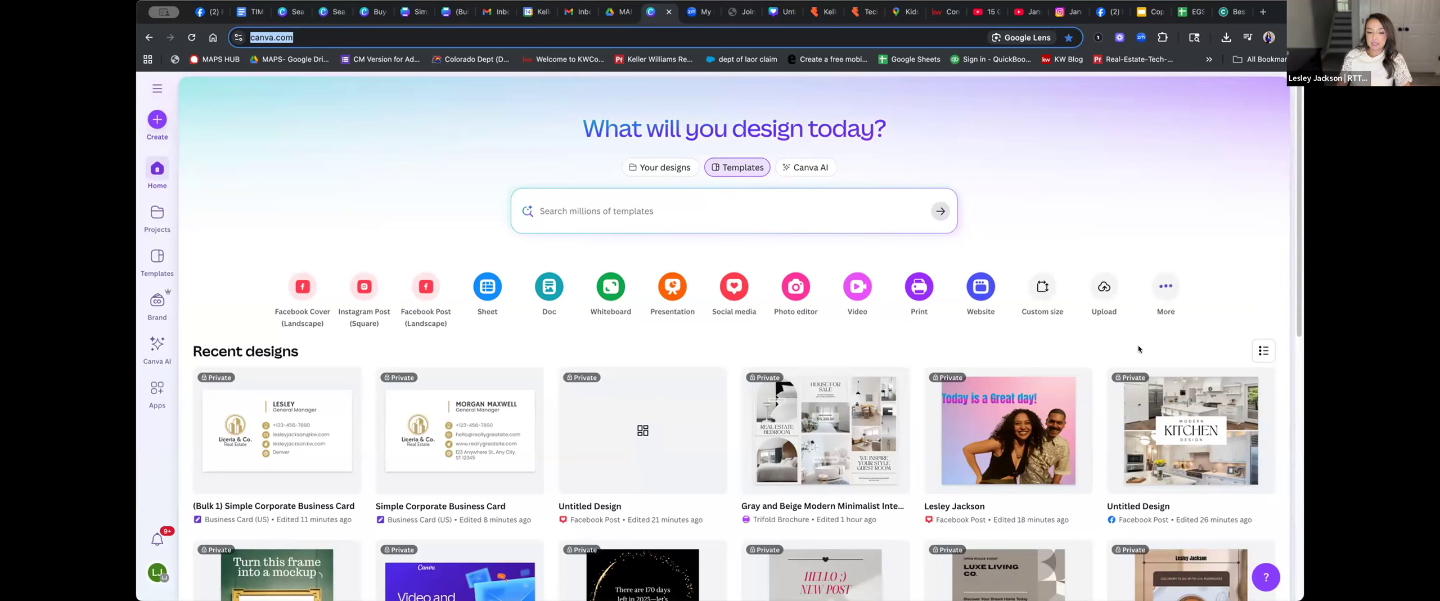
pyautogui.scroll(-7, 1126, 331)
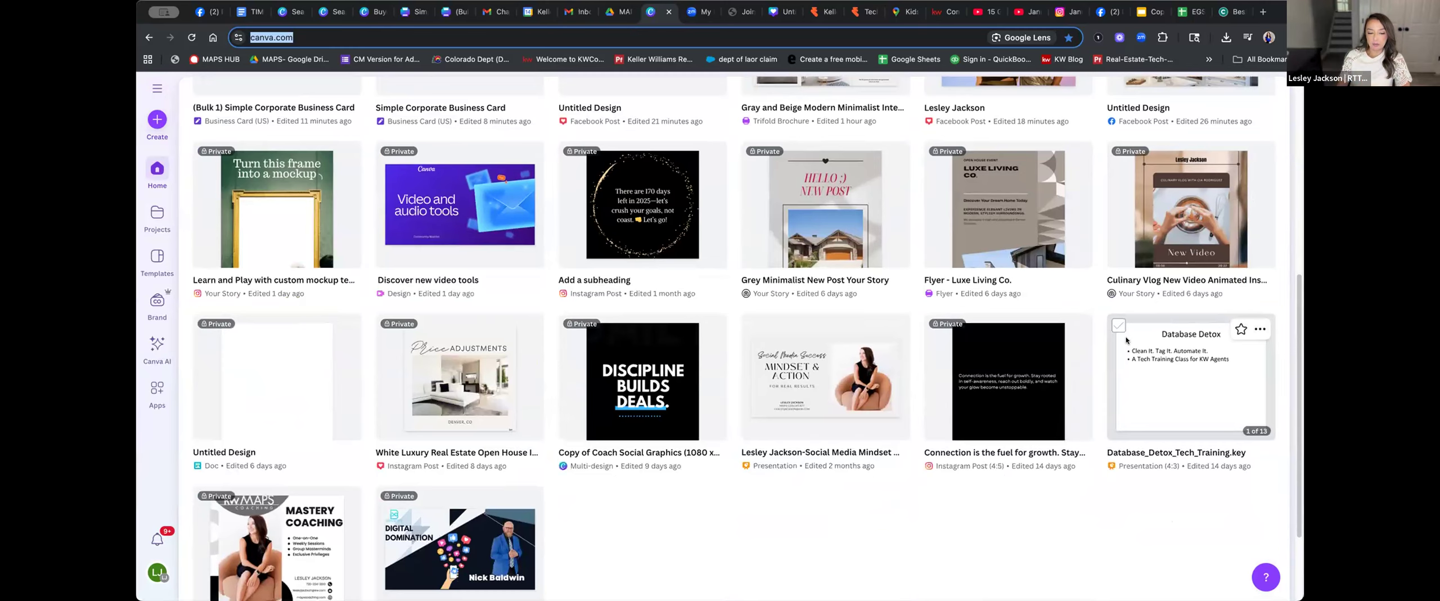
pyautogui.scroll(-15, 1126, 339)
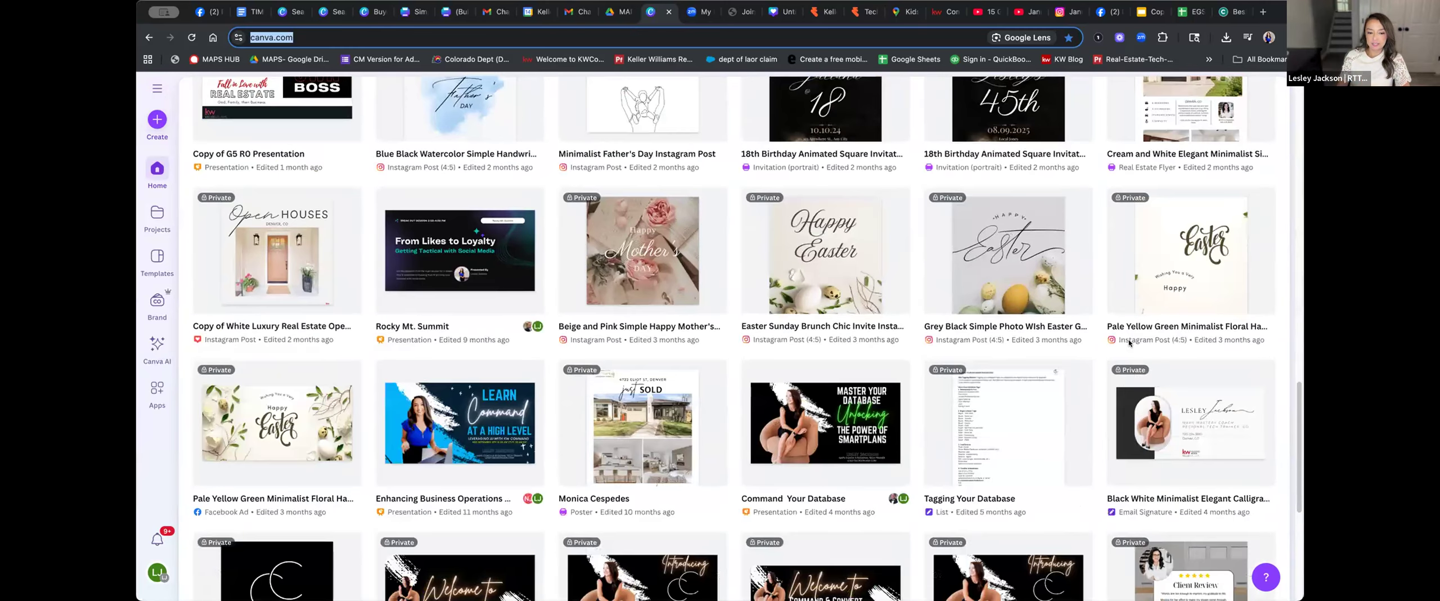
pyautogui.scroll(-6, 1129, 343)
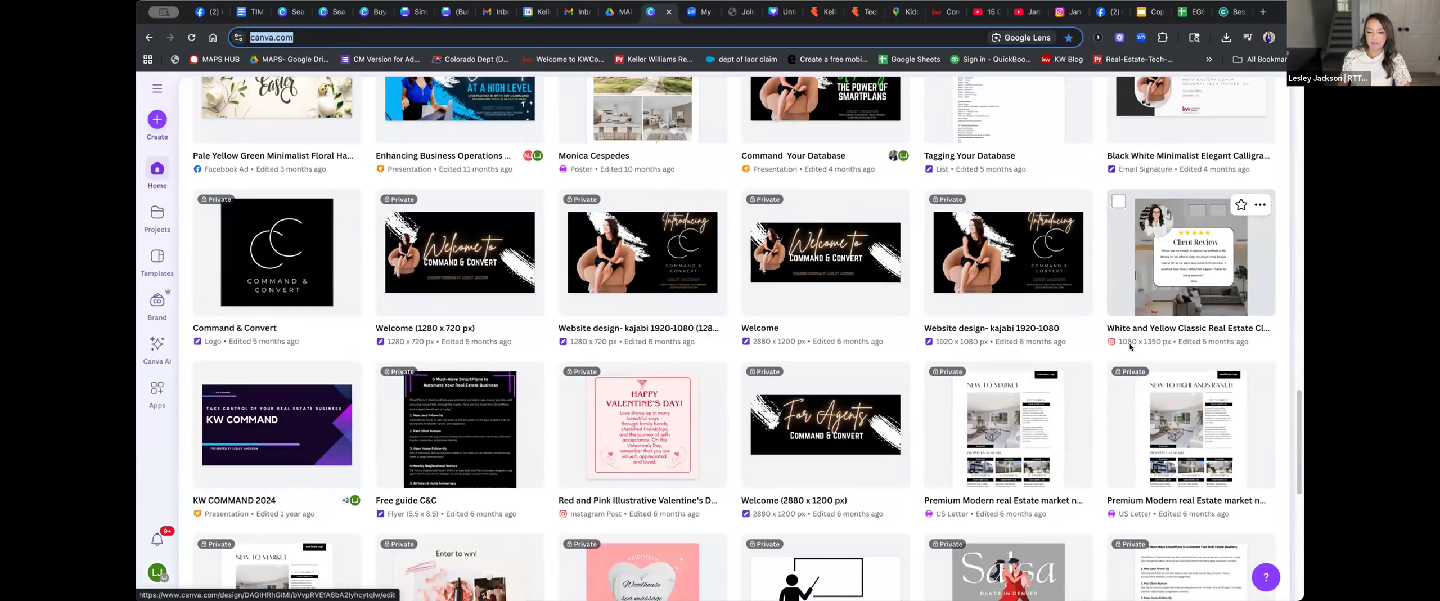
pyautogui.scroll(-20, 1129, 346)
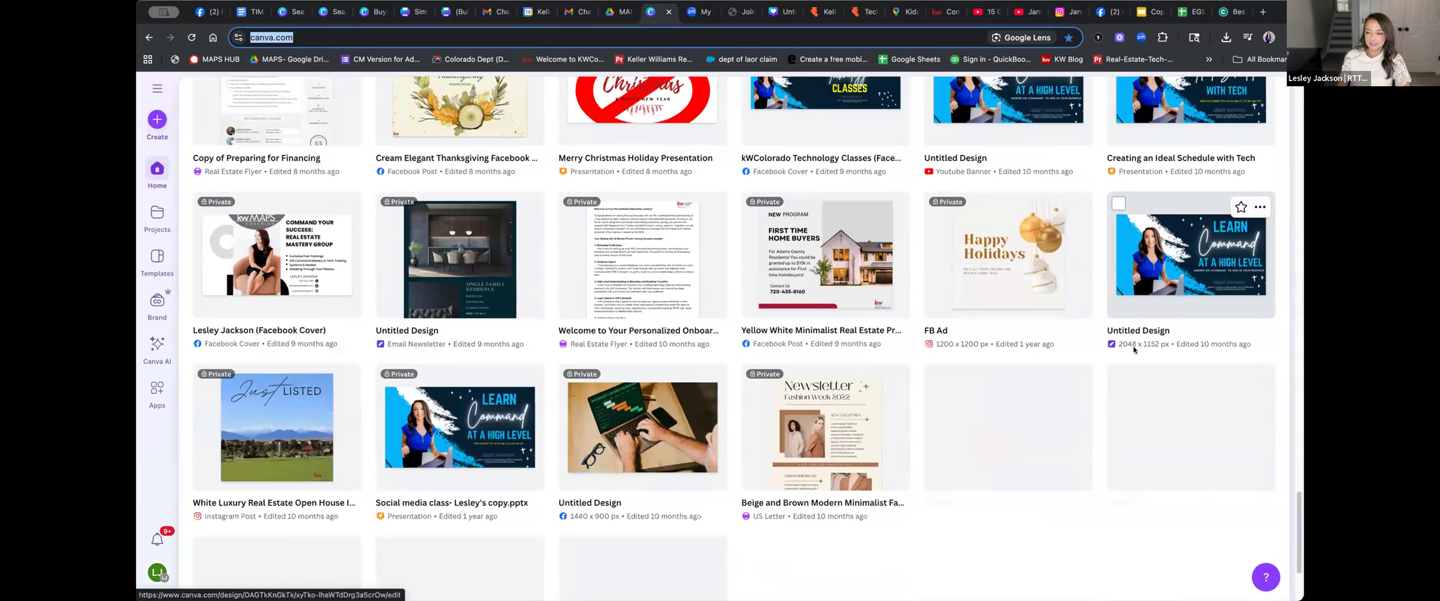
pyautogui.scroll(-15, 1101, 350)
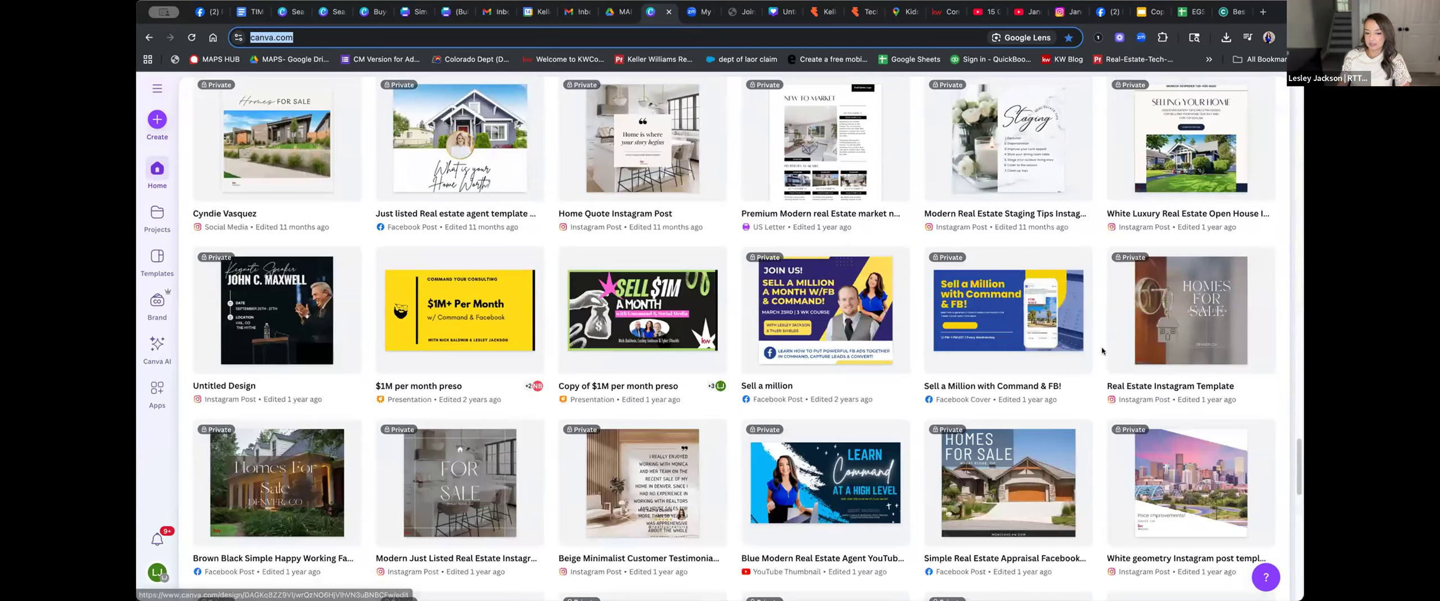
pyautogui.scroll(20, 1108, 350)
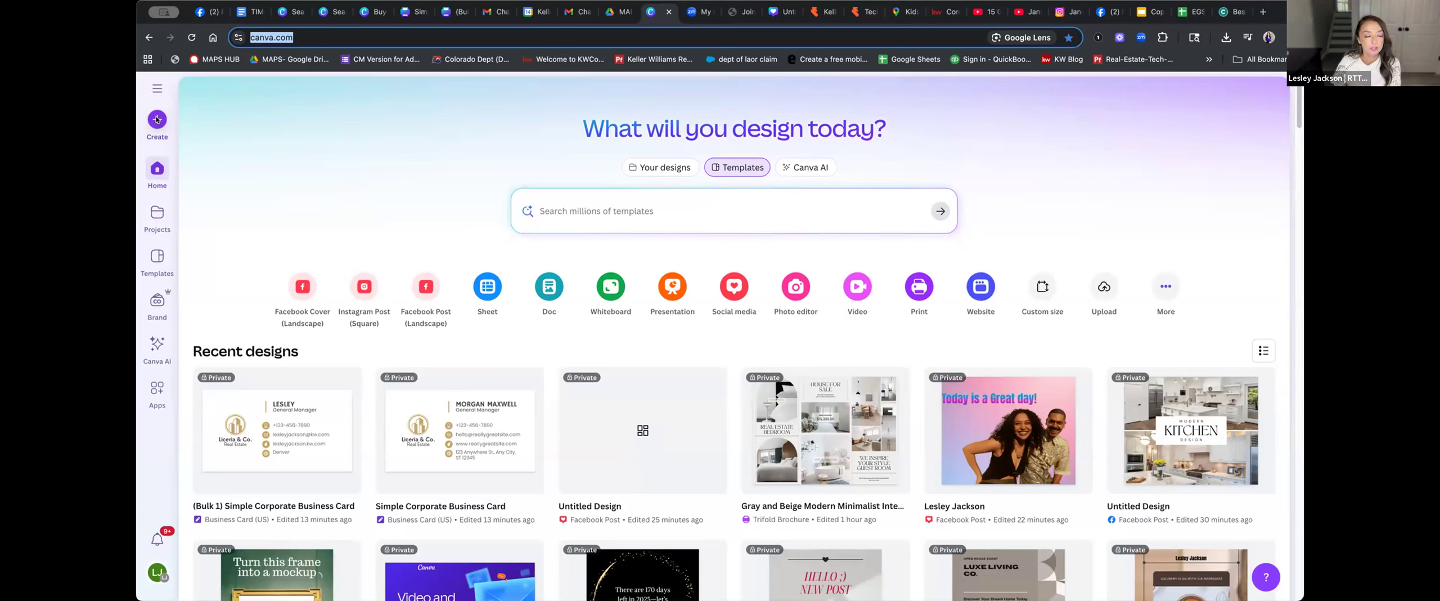
# Expand the sidebar, show all recent designs, and bring up the Create a design dialog
pyautogui.click(156, 88)
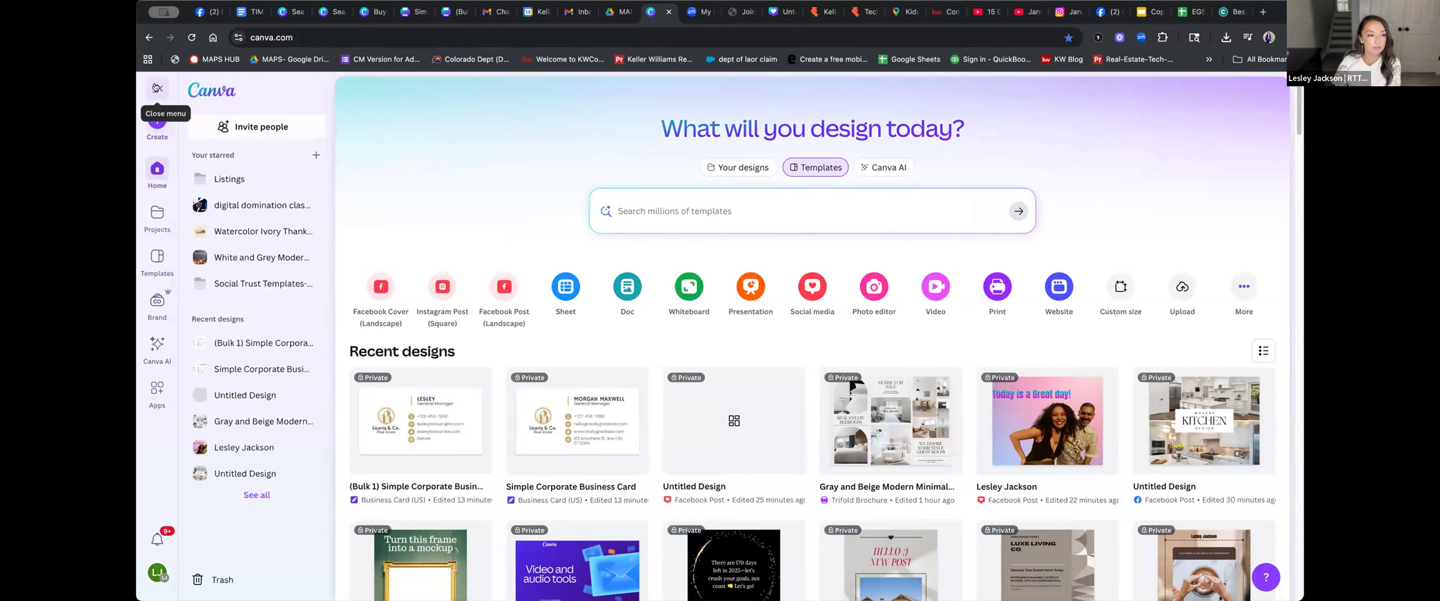
pyautogui.click(157, 88)
pyautogui.click(157, 88)
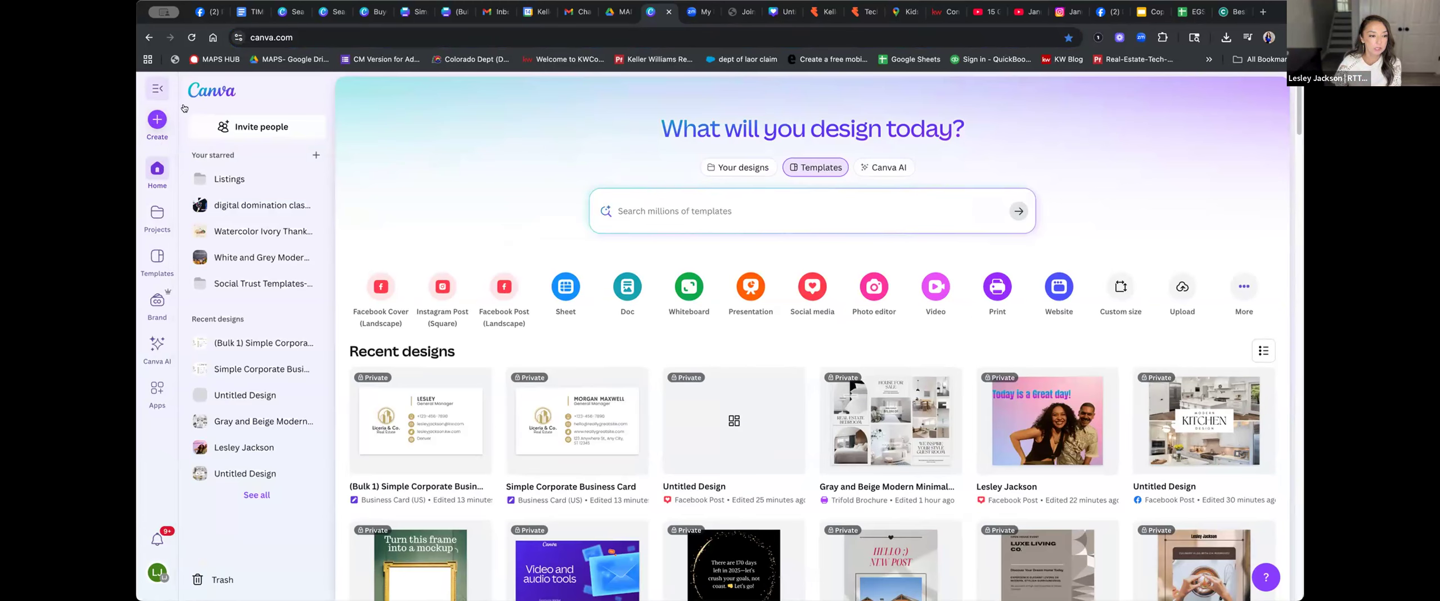
pyautogui.click(257, 494)
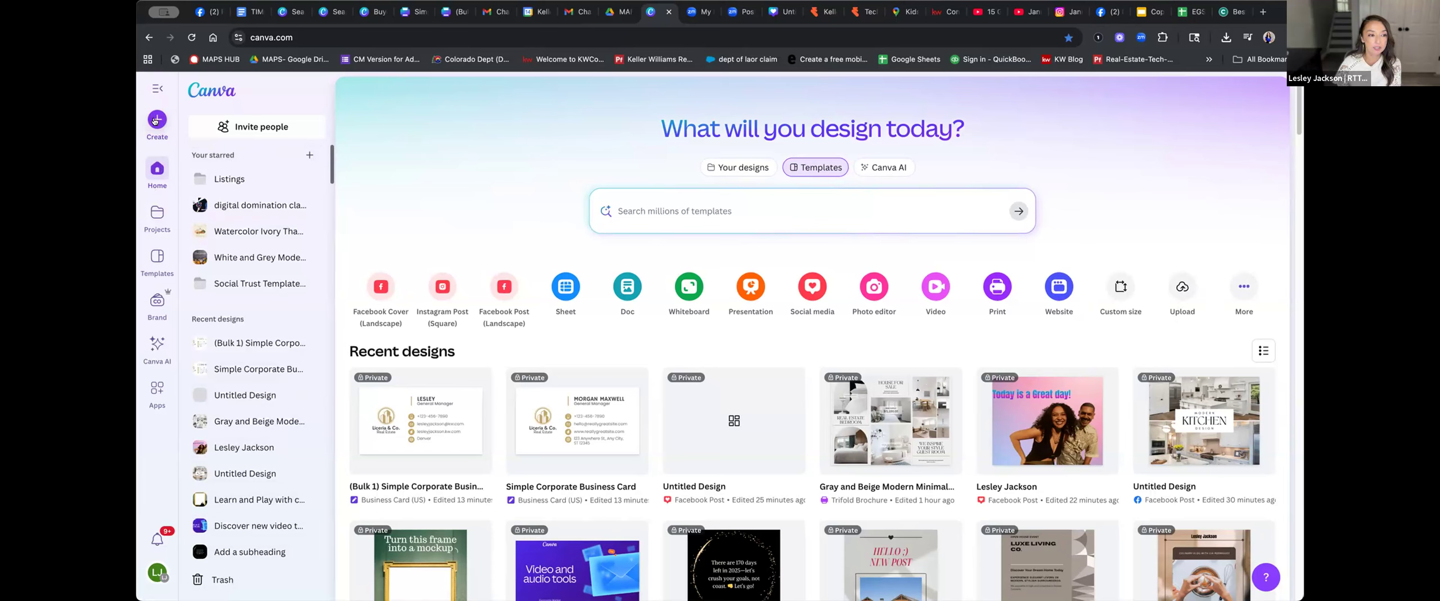
pyautogui.click(156, 119)
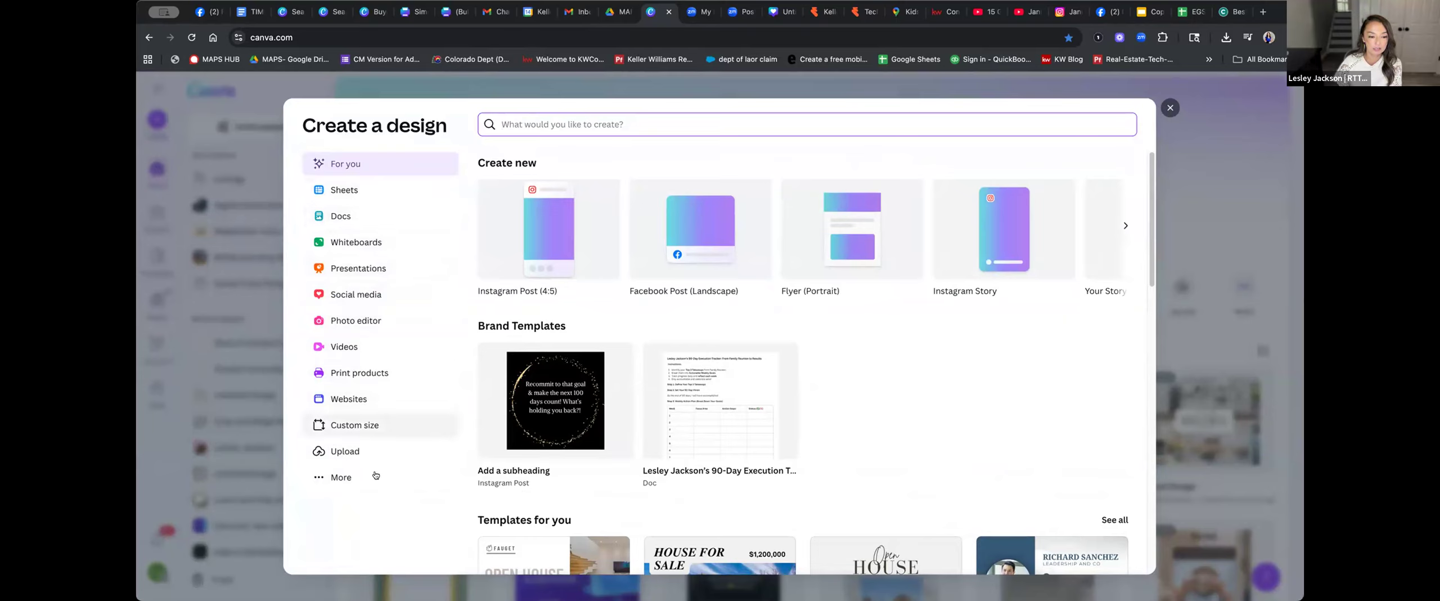
# Close the Create a design dialog and switch recent designs to list view, then back to grid
pyautogui.click(1170, 107)
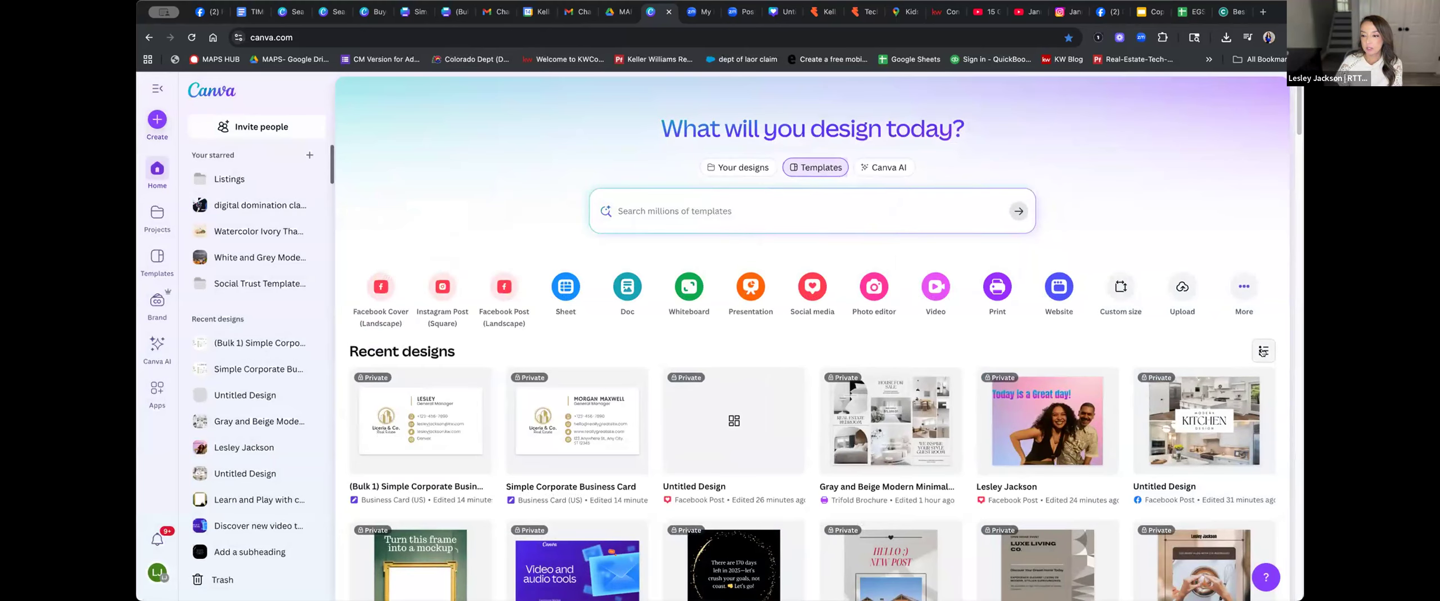
pyautogui.click(1262, 351)
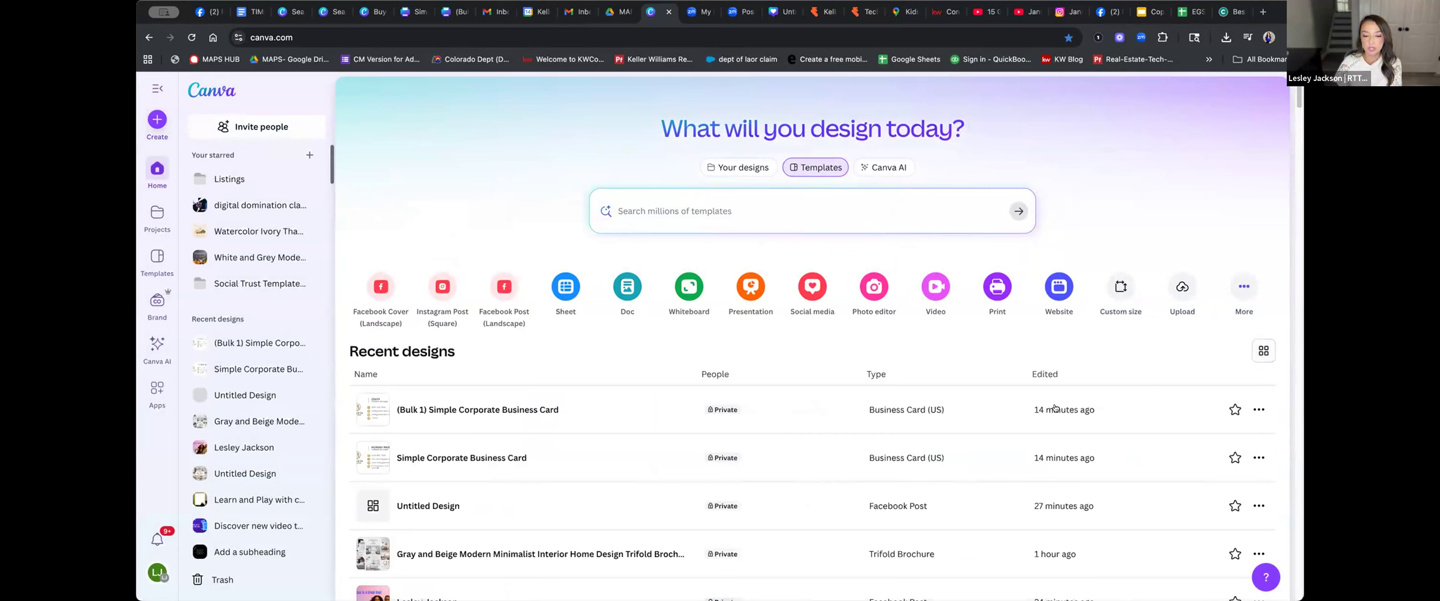
pyautogui.scroll(-3, 1056, 406)
pyautogui.scroll(-2, 1060, 403)
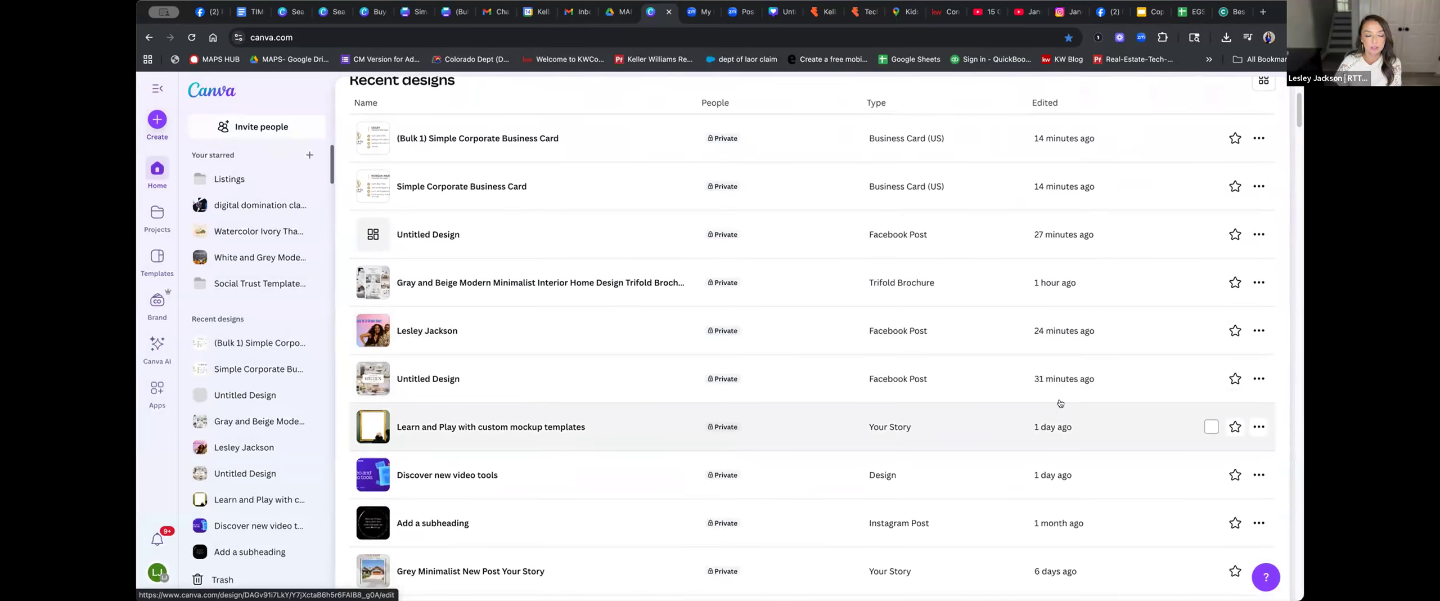
pyautogui.scroll(-3, 1060, 403)
pyautogui.scroll(7, 1062, 402)
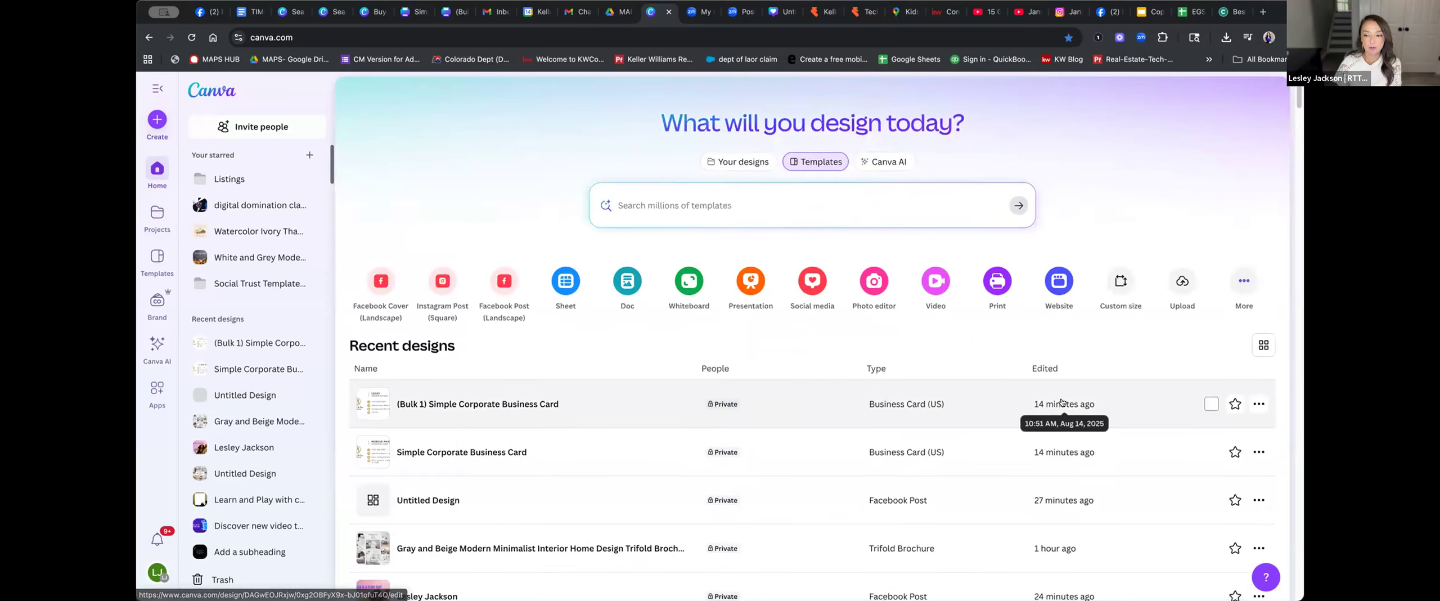
pyautogui.click(1261, 348)
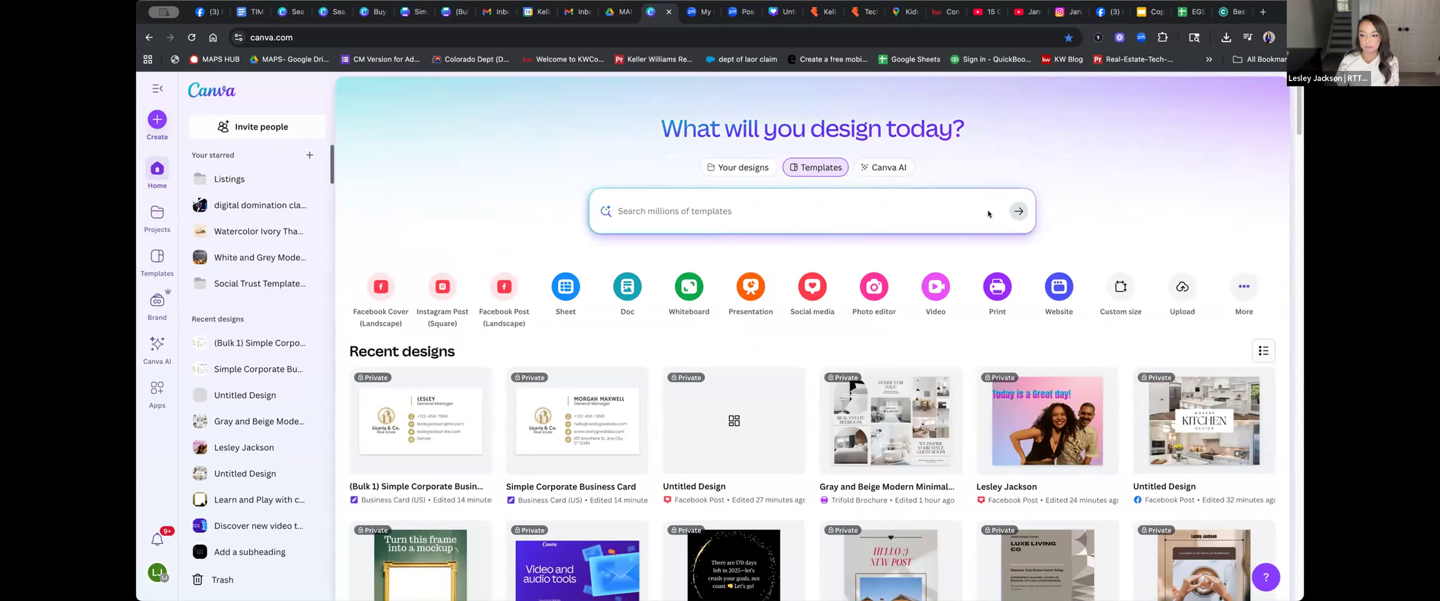
pyautogui.scroll(-4, 985, 219)
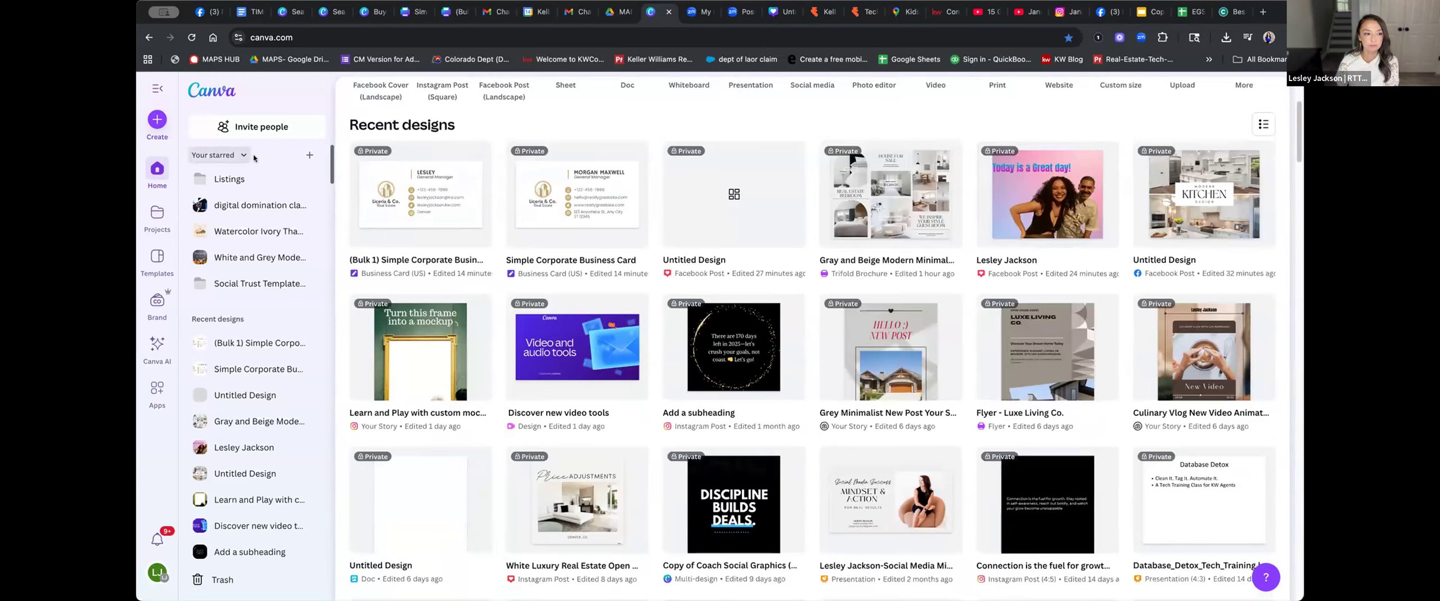
# Look inside the starred Listings folder, then go back
pyautogui.click(235, 182)
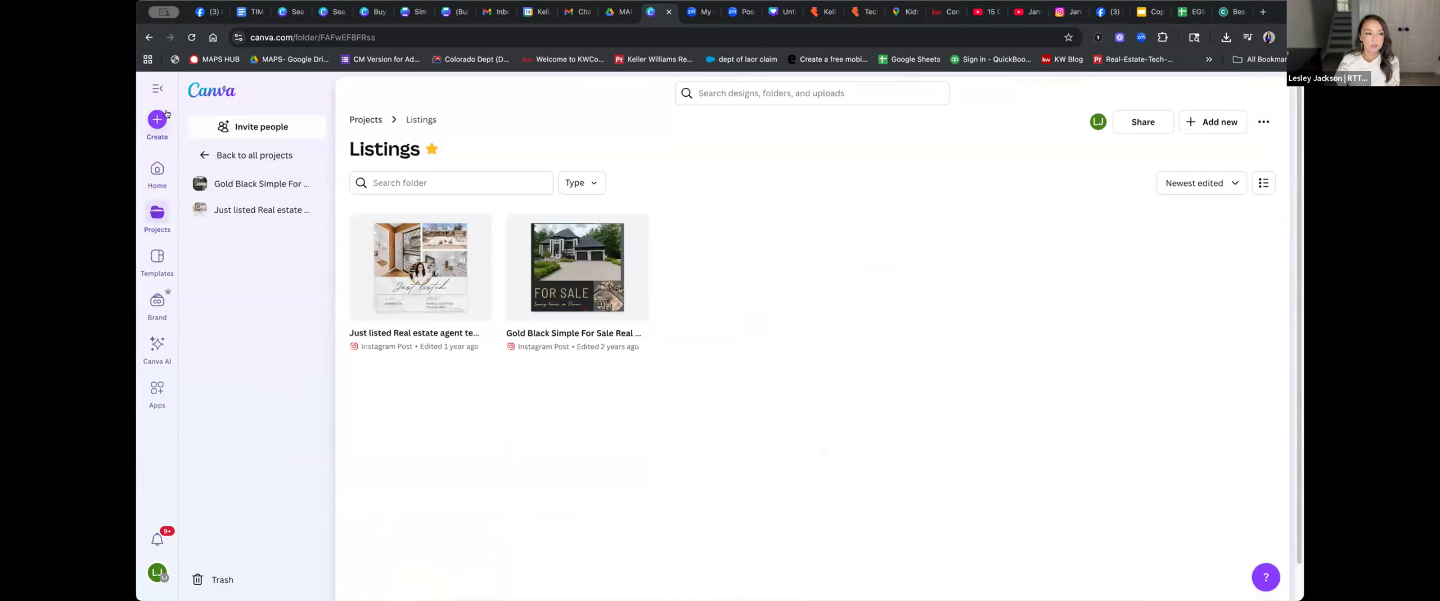
pyautogui.click(146, 37)
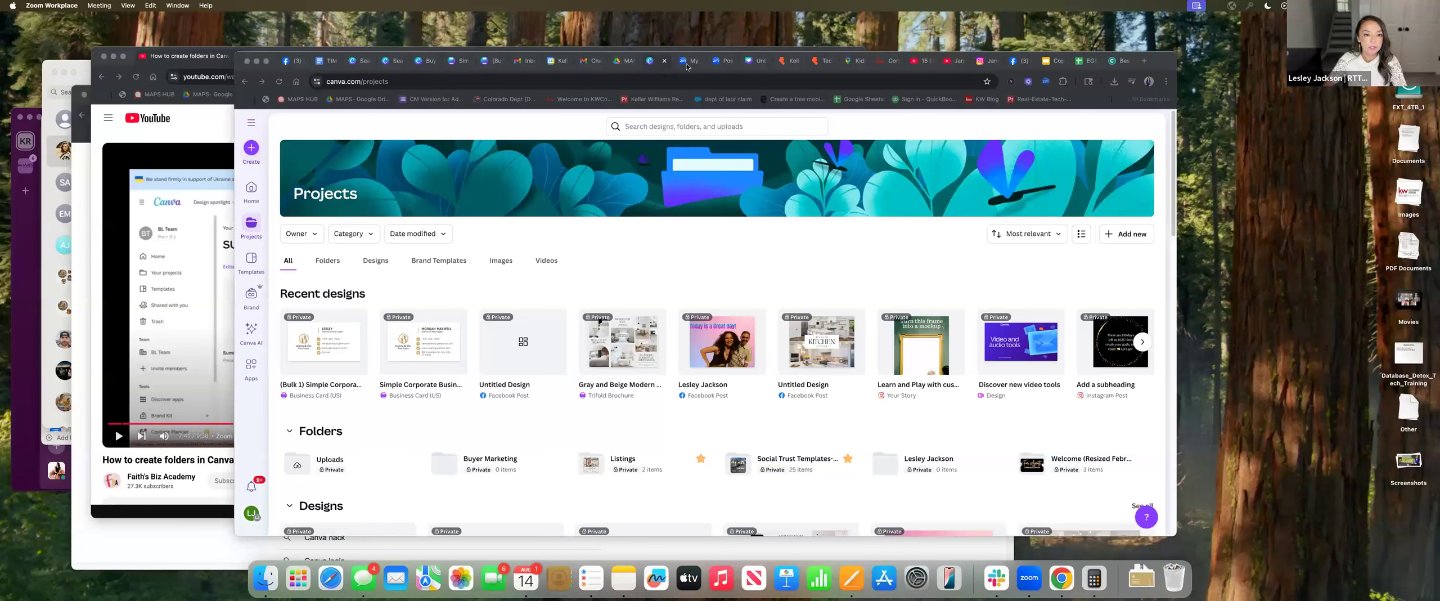
# On the Projects page, choose Add new > Folder to start a new folder
pyautogui.click(246, 81)
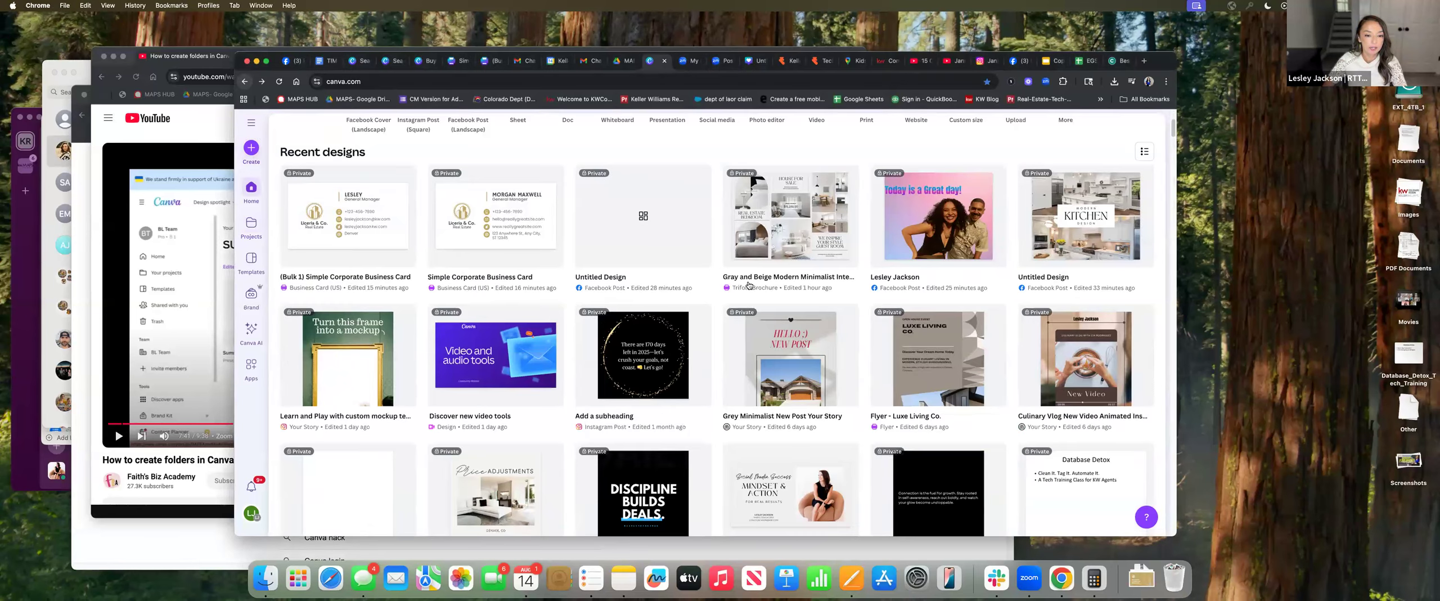
pyautogui.scroll(3, 729, 275)
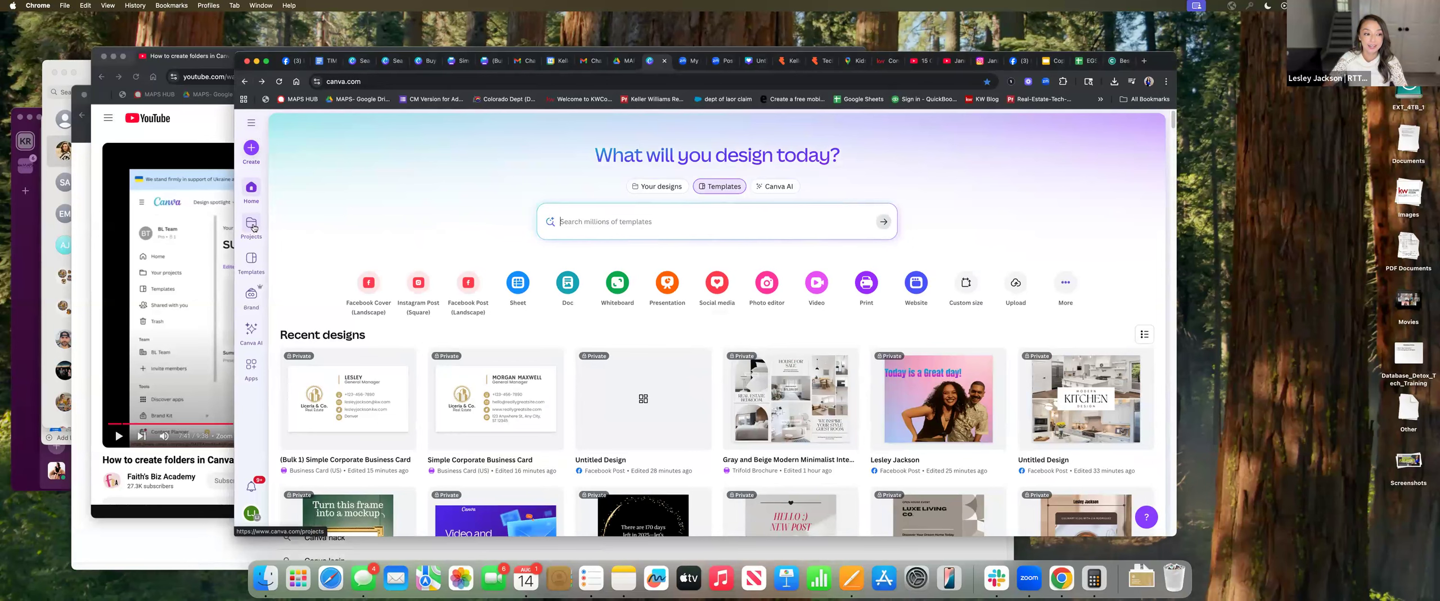
pyautogui.click(252, 225)
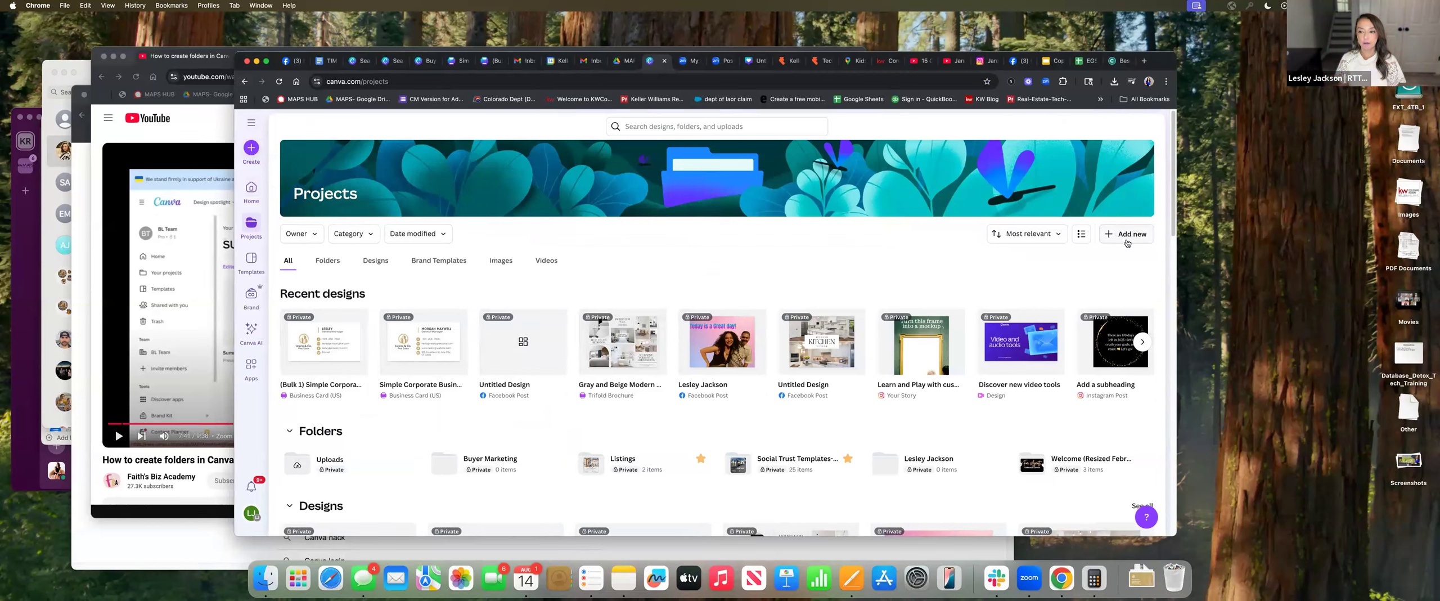
pyautogui.click(1127, 236)
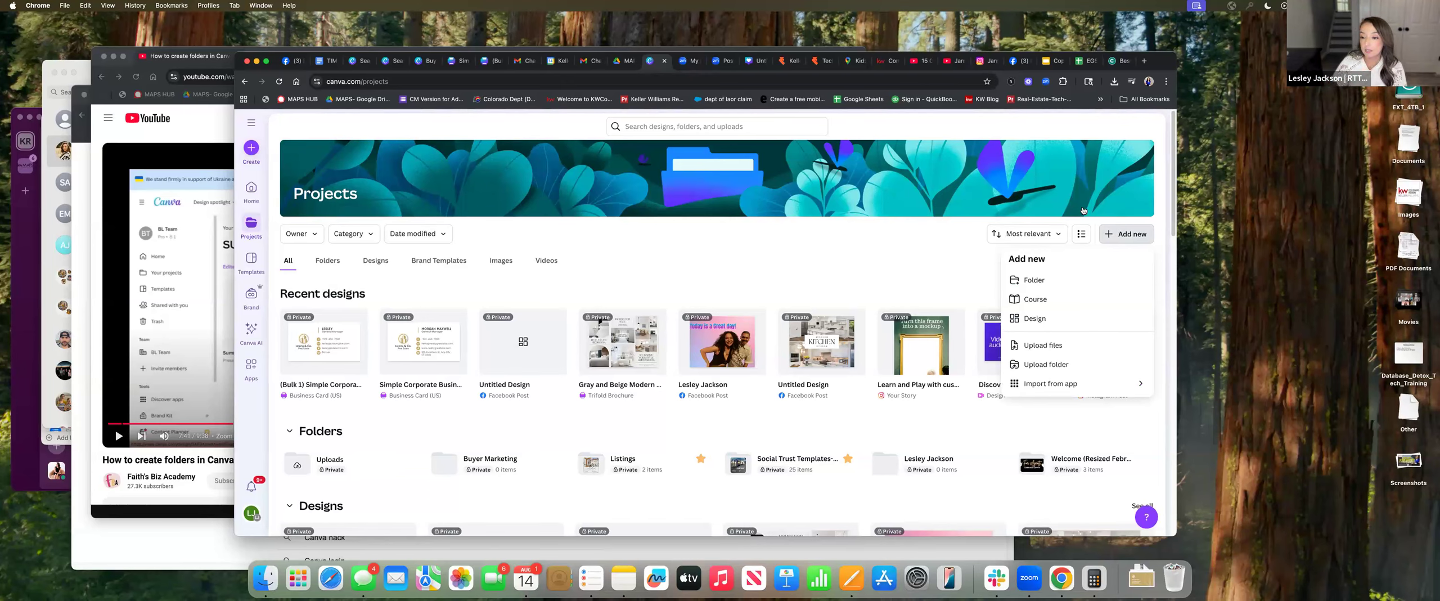
pyautogui.click(1031, 281)
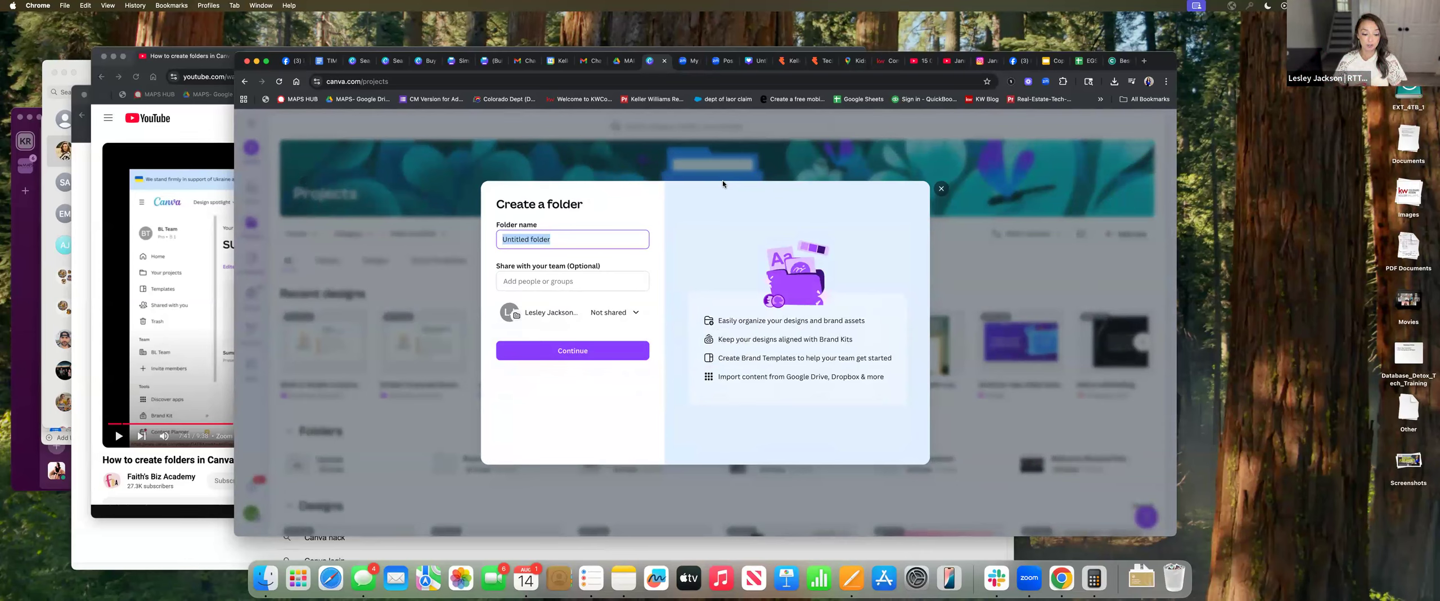
# Name the new folder 'Listing Presentations' and create it
pyautogui.write('Listing Presen')
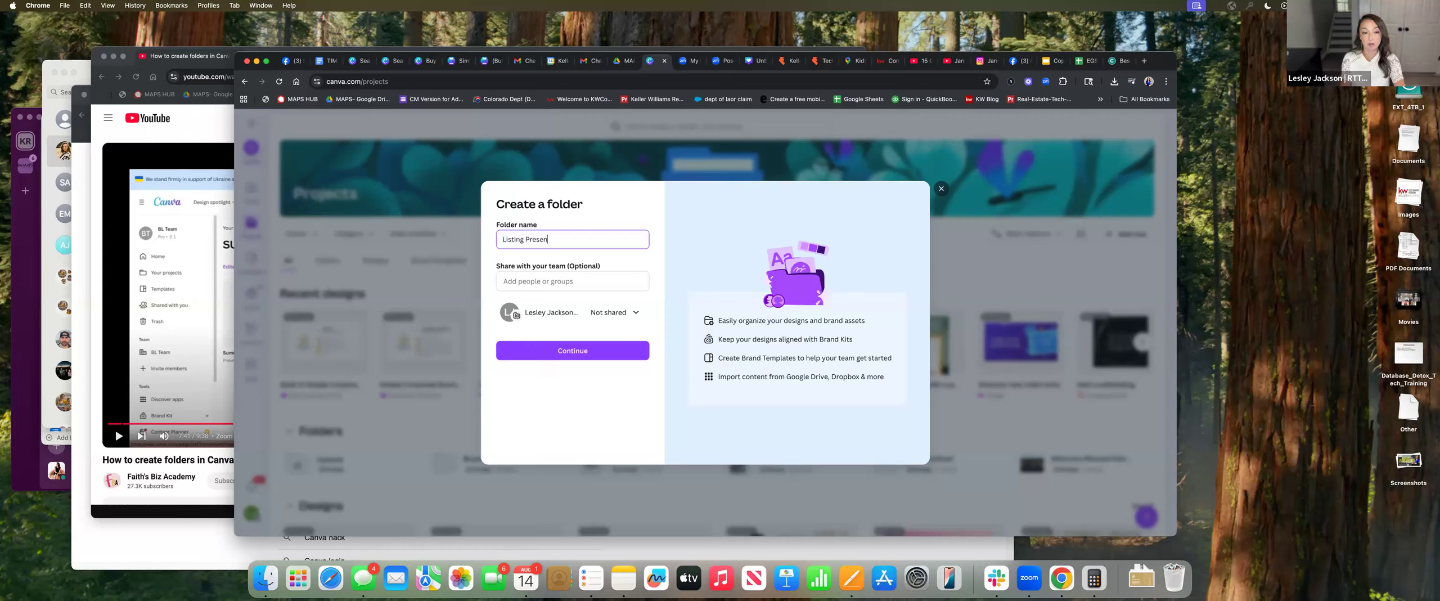
pyautogui.write('tations')
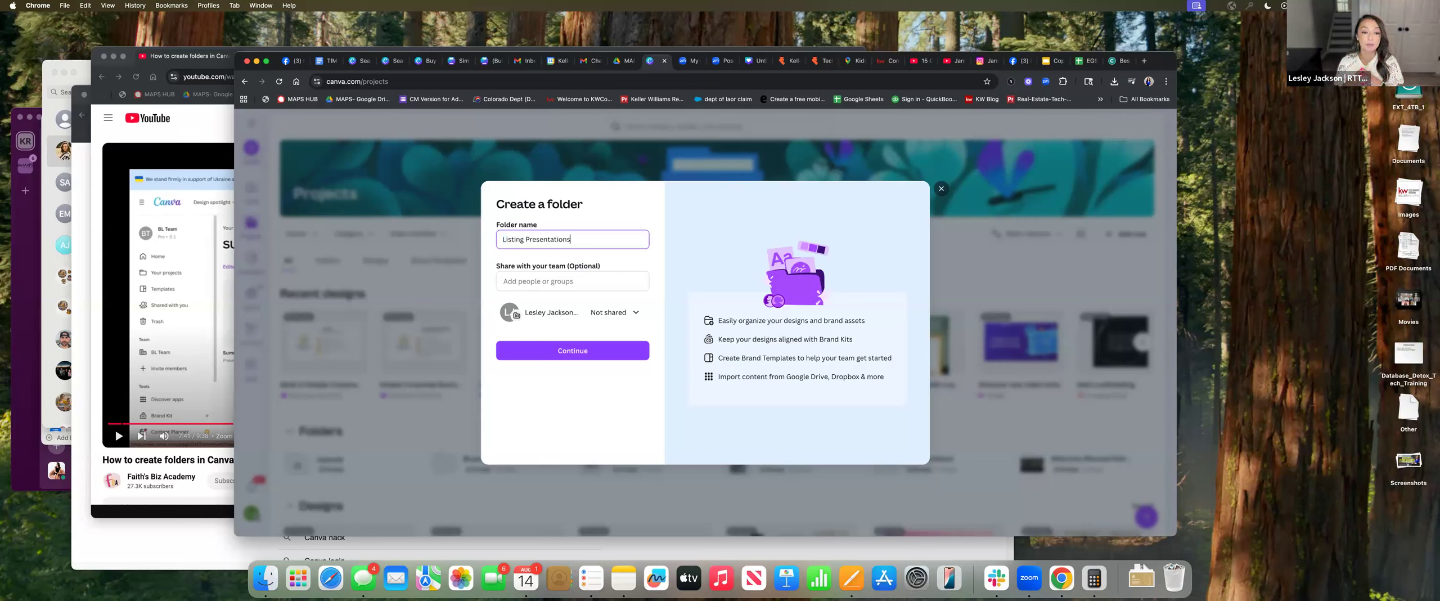
pyautogui.click(572, 350)
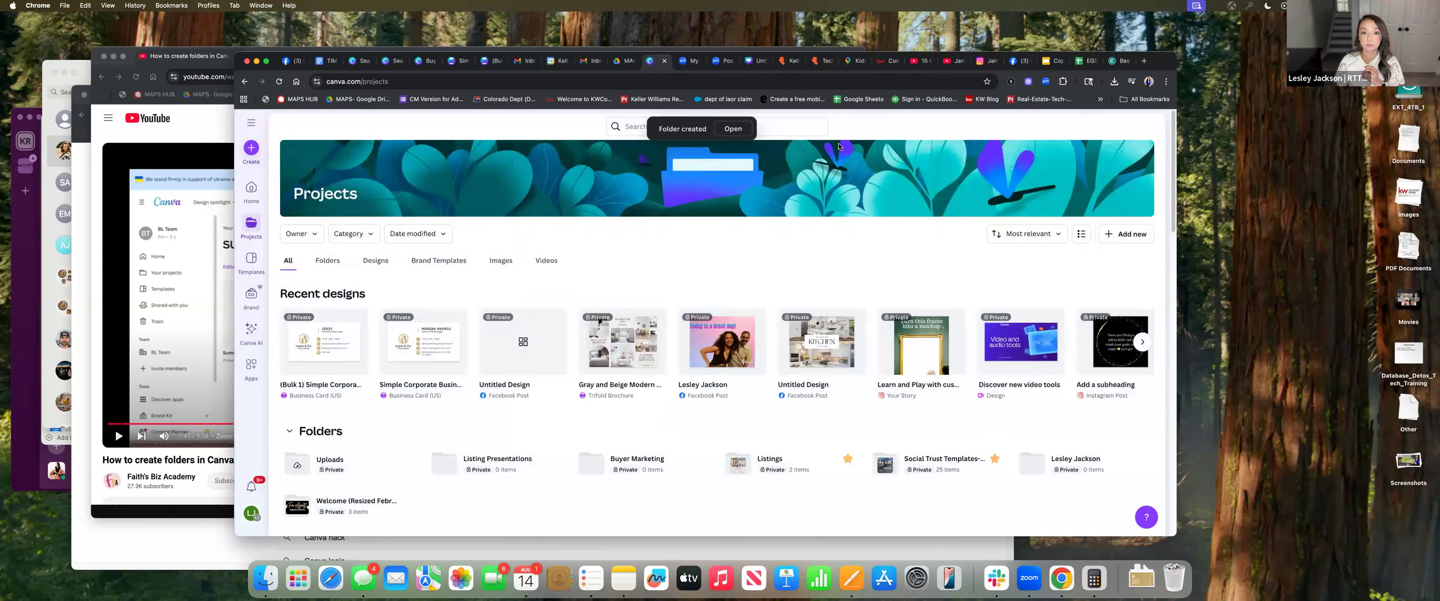
# Open the new Listing Presentations folder and bring up the Add designs picker
pyautogui.click(733, 130)
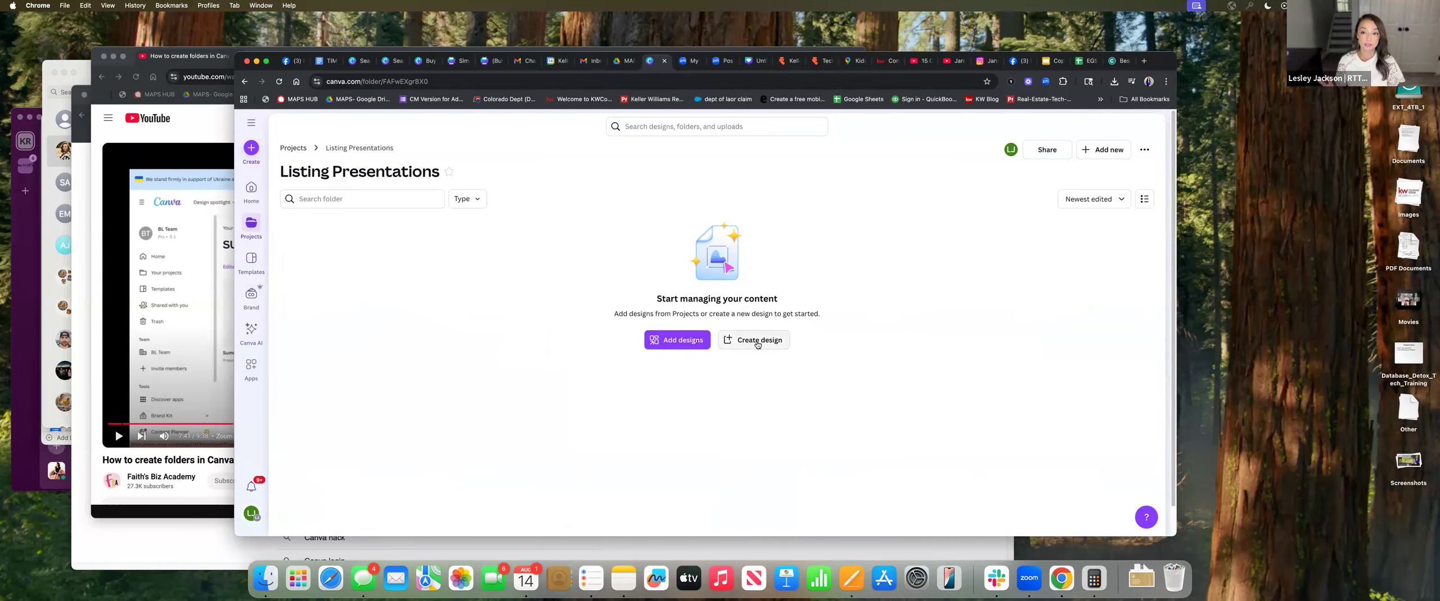
pyautogui.click(684, 342)
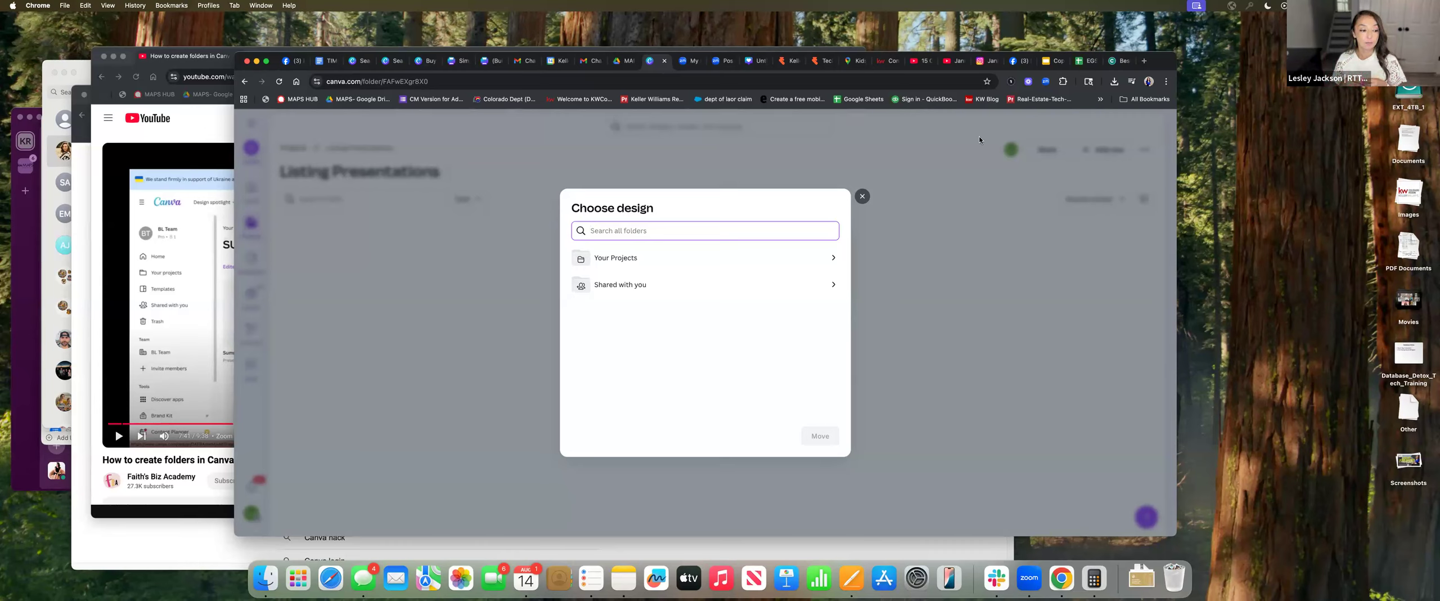
# Move the 'Premium Modern real Estate market...' design from Your Projects into the folder
pyautogui.click(626, 264)
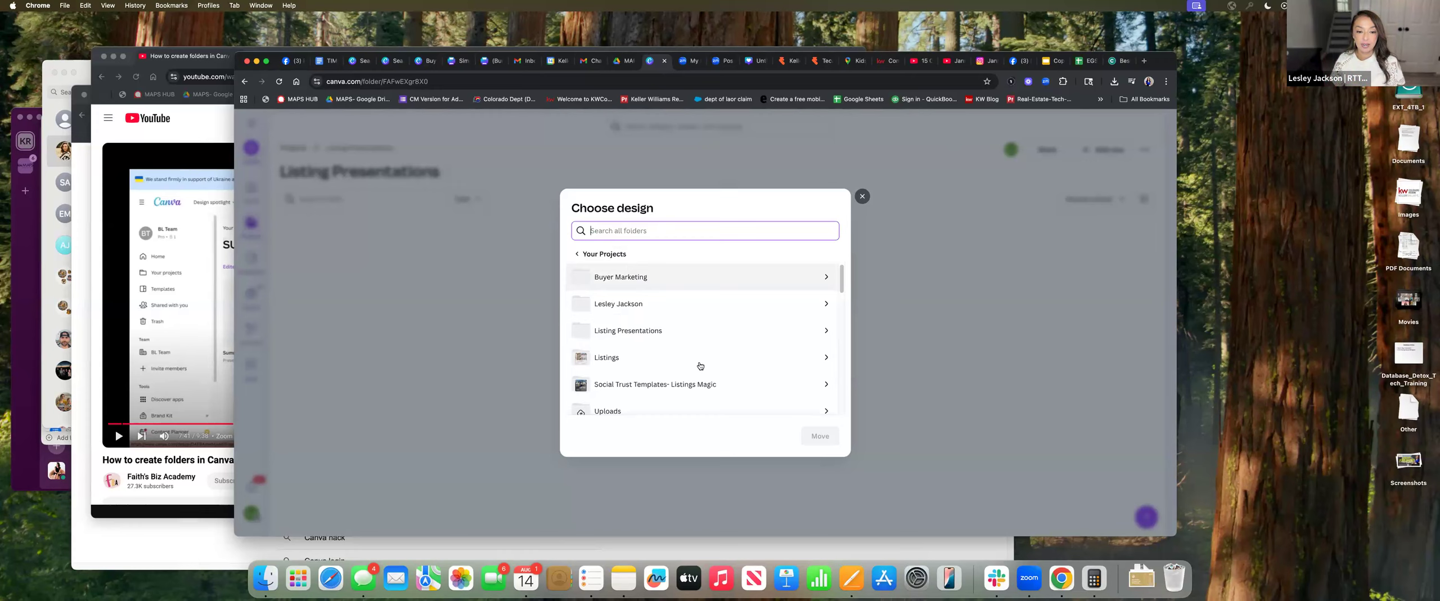
pyautogui.scroll(-2, 668, 294)
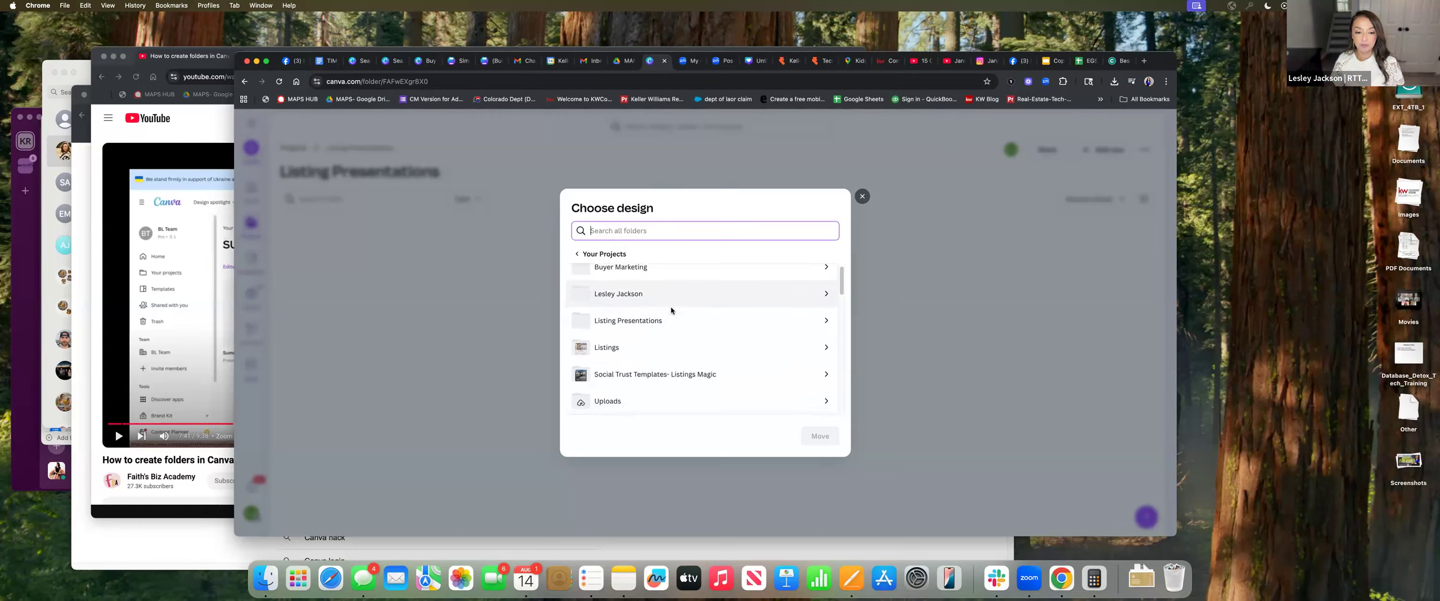
pyautogui.scroll(2, 662, 315)
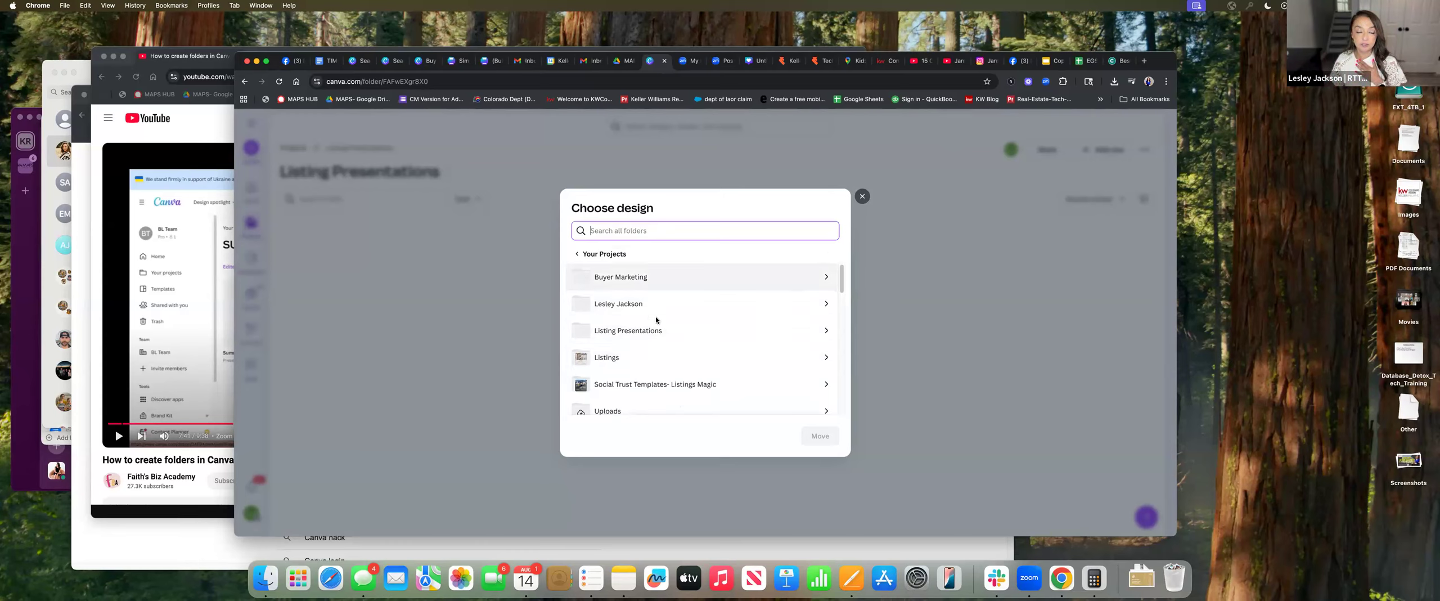
pyautogui.scroll(-3, 613, 298)
pyautogui.scroll(-8, 653, 344)
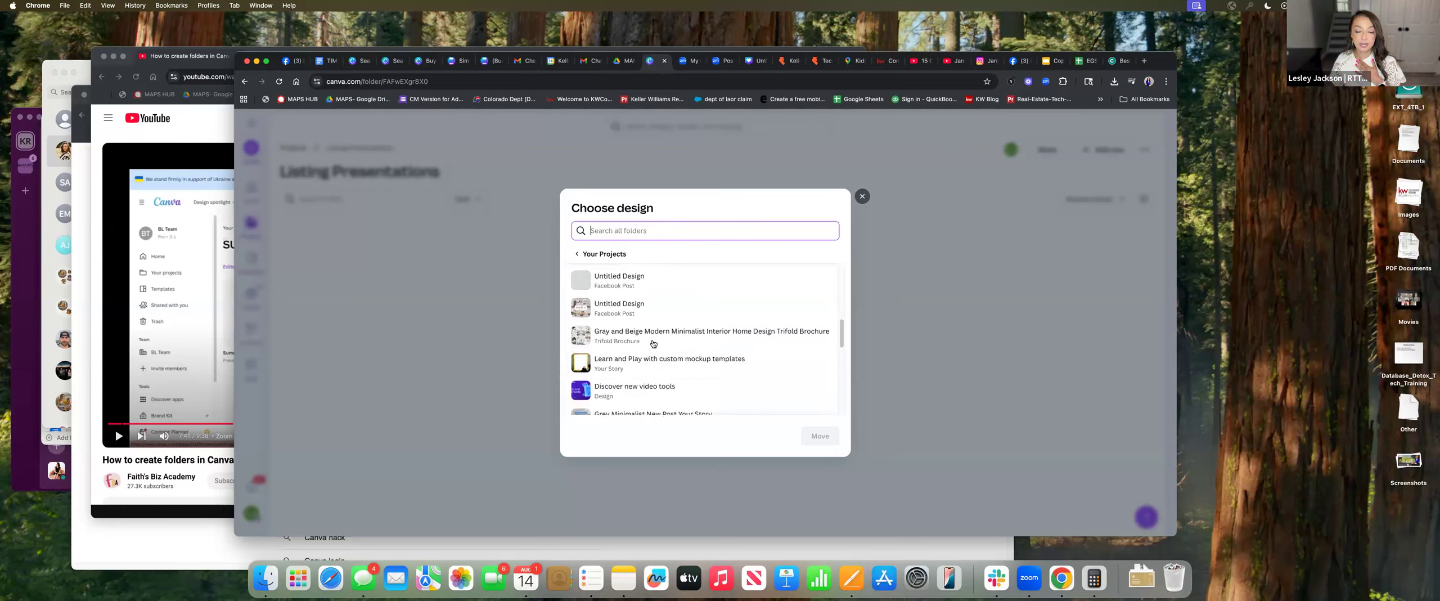
pyautogui.scroll(-10, 655, 345)
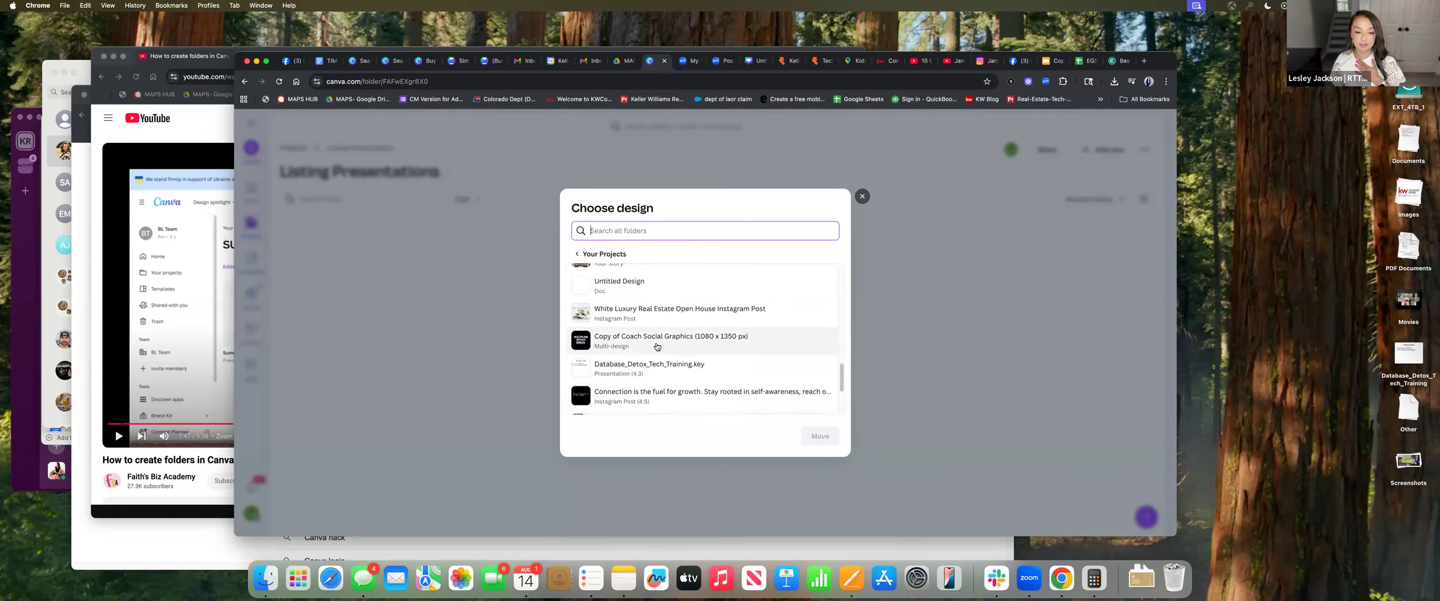
pyautogui.scroll(-8, 658, 347)
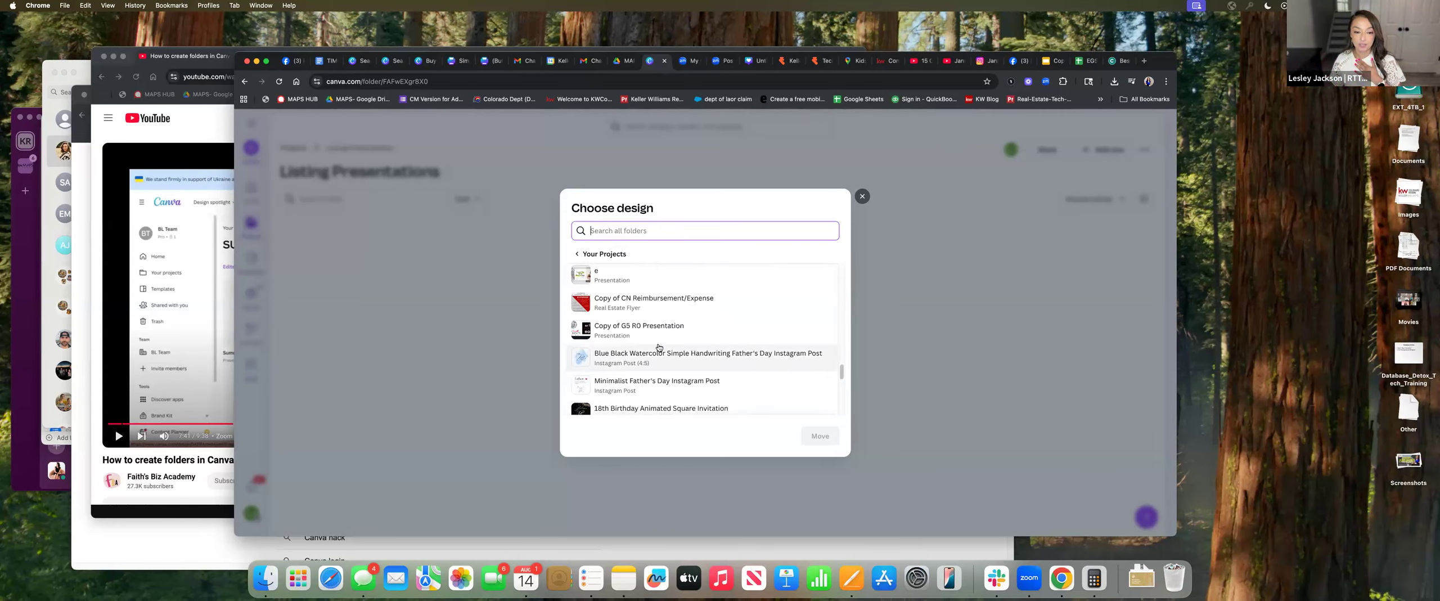
pyautogui.scroll(-1, 678, 345)
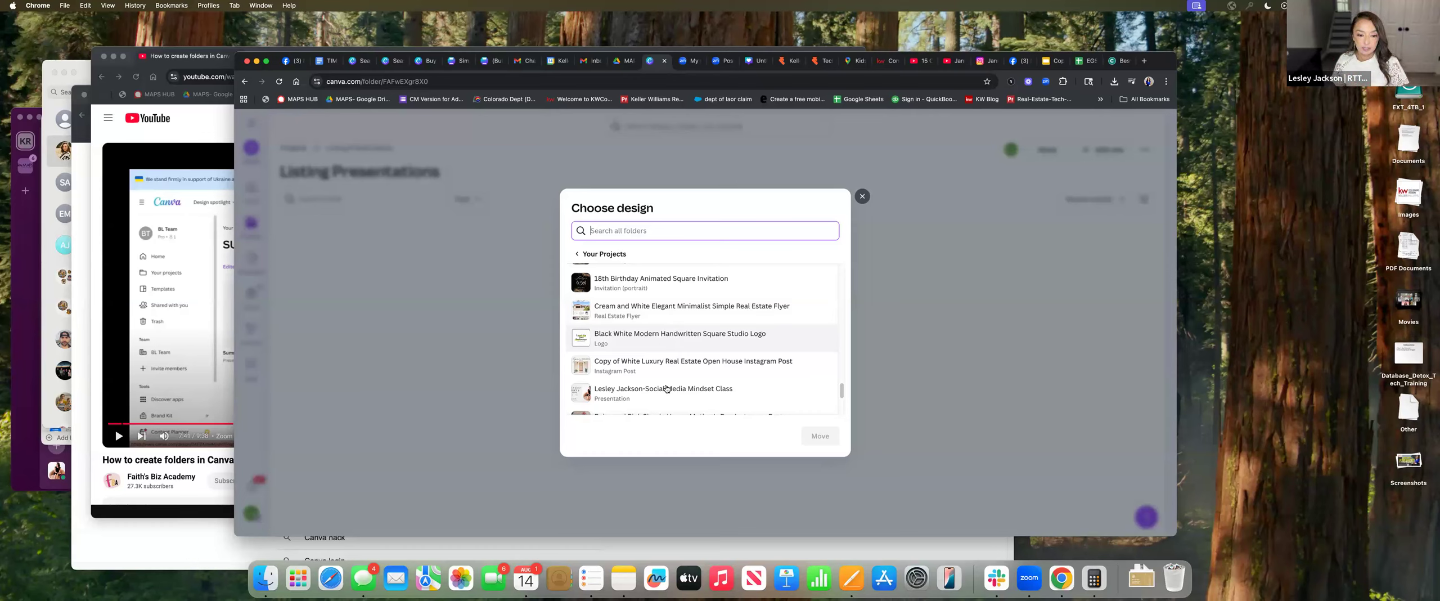
pyautogui.scroll(-3, 674, 387)
pyautogui.scroll(-10, 675, 387)
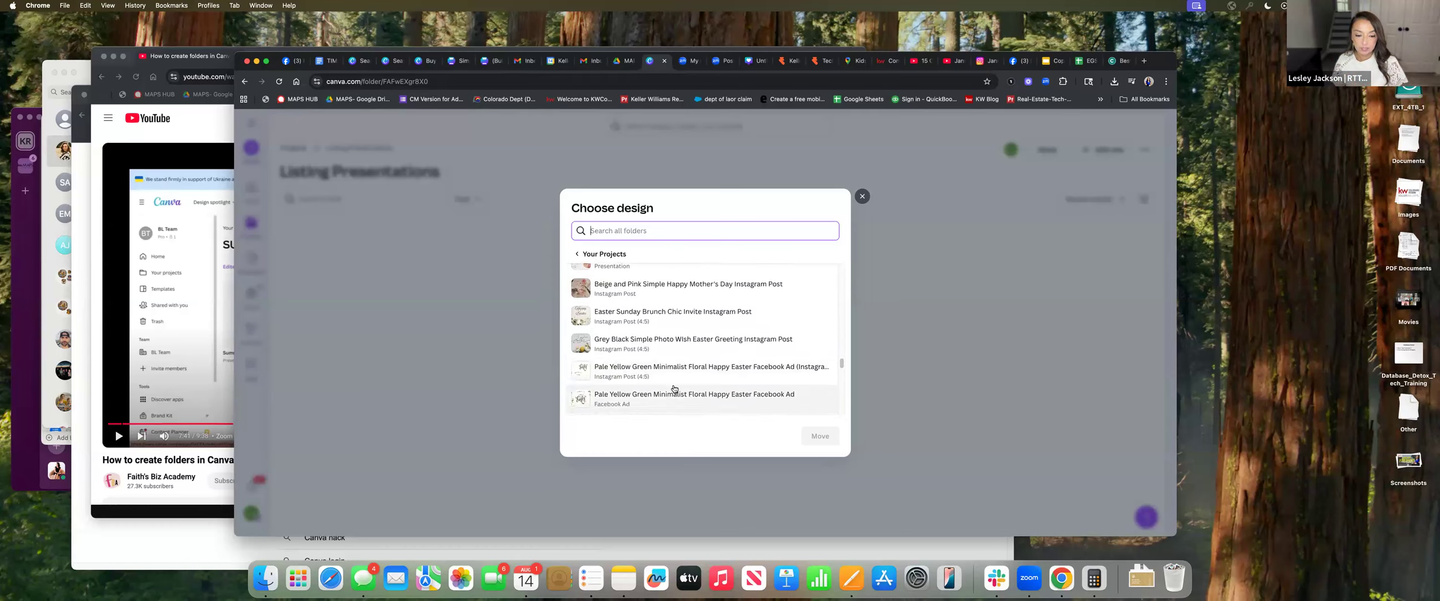
pyautogui.click(656, 379)
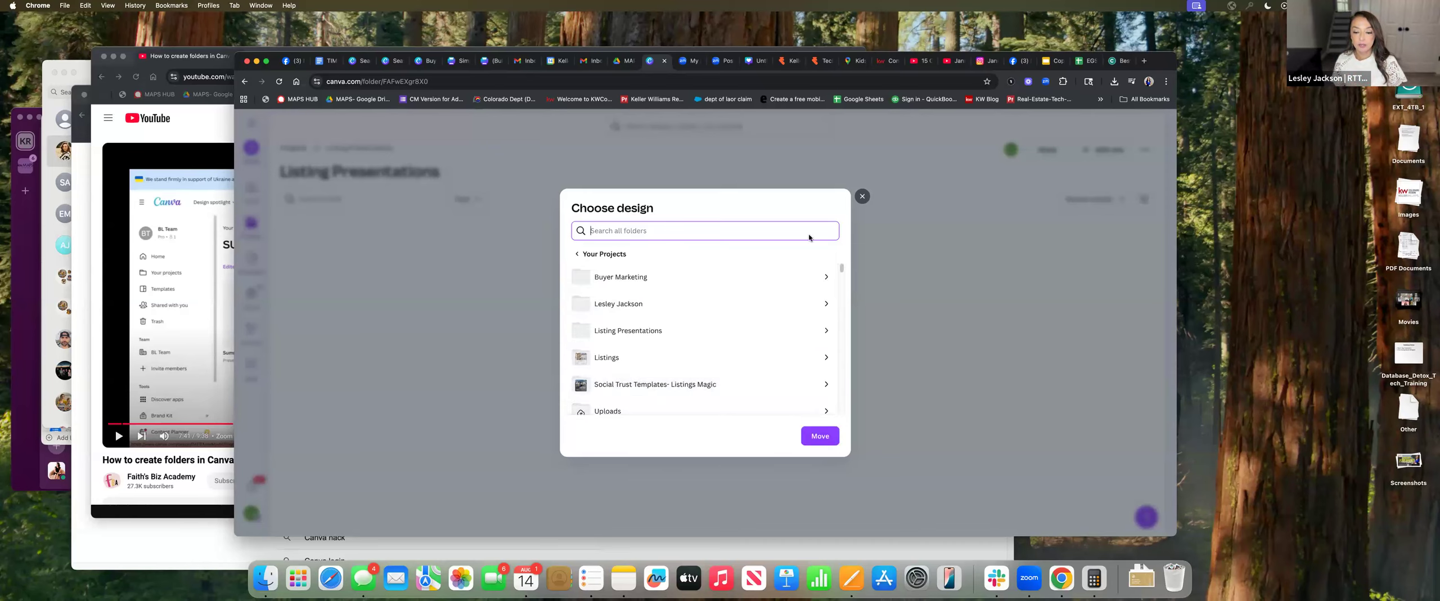
pyautogui.click(821, 437)
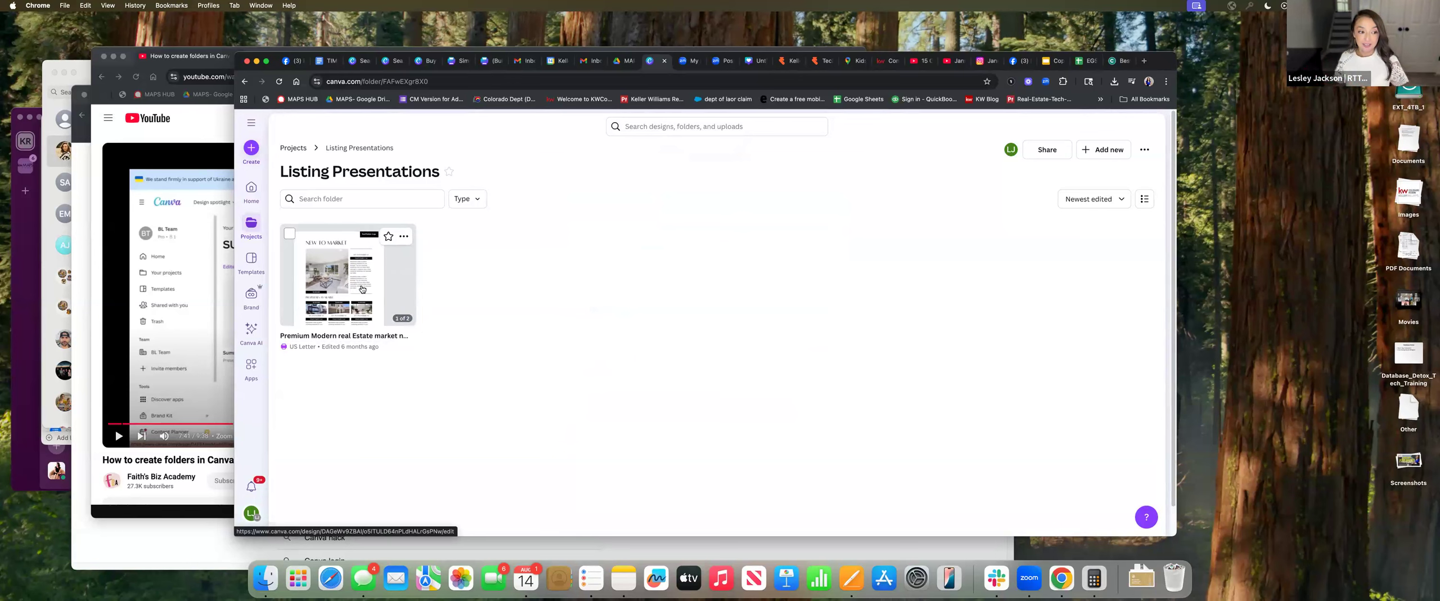
# Return to the Canva home page
pyautogui.click(250, 191)
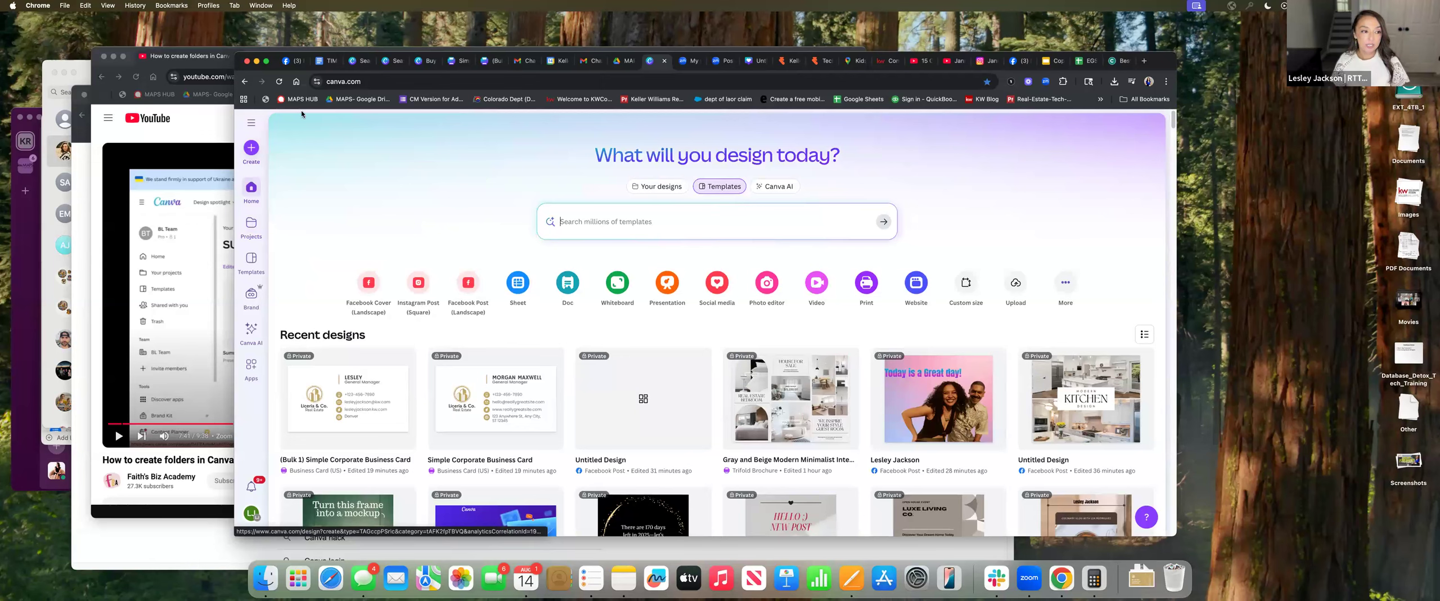
pyautogui.click(251, 226)
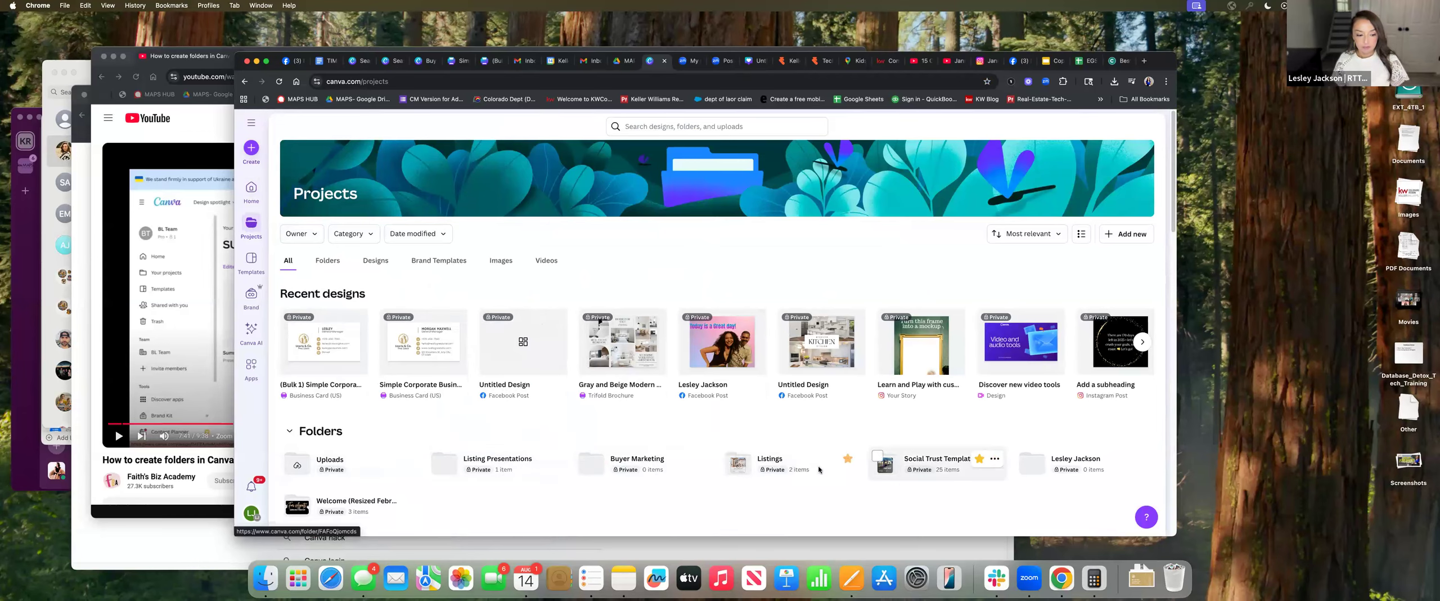
pyautogui.scroll(-1, 563, 450)
pyautogui.click(480, 442)
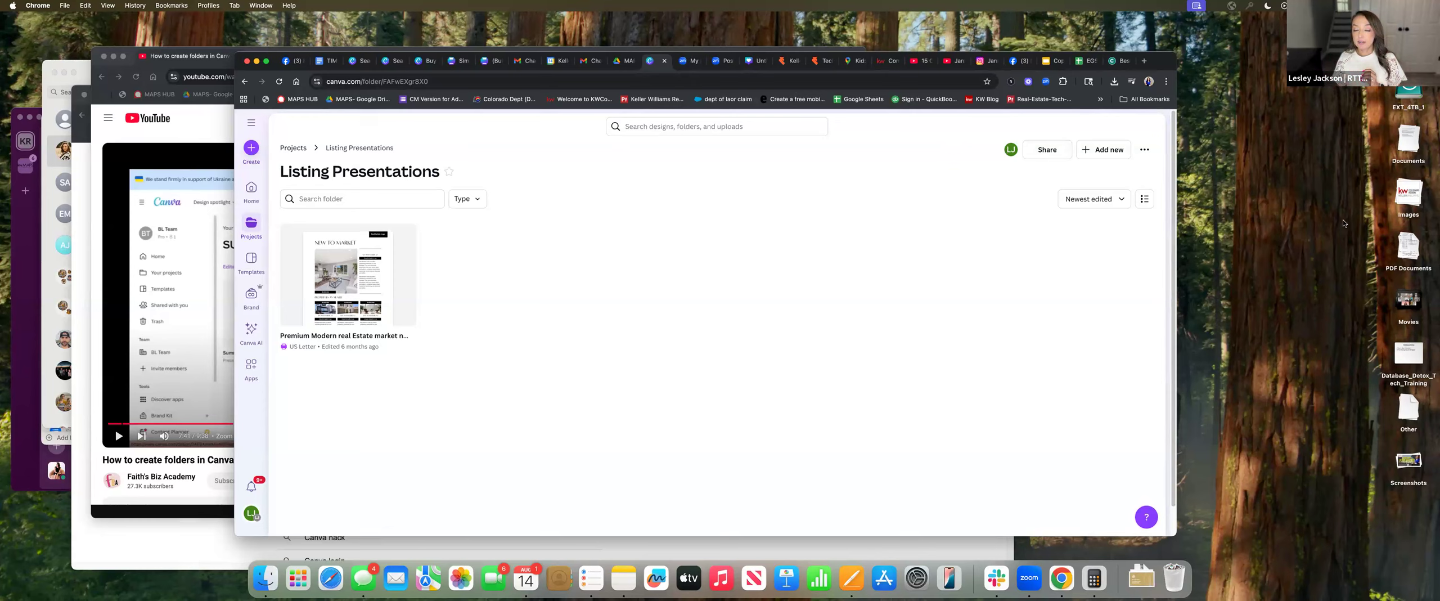
# From the folder's Add new menu, choose Design > Create new for a brand-new design
pyautogui.click(1106, 153)
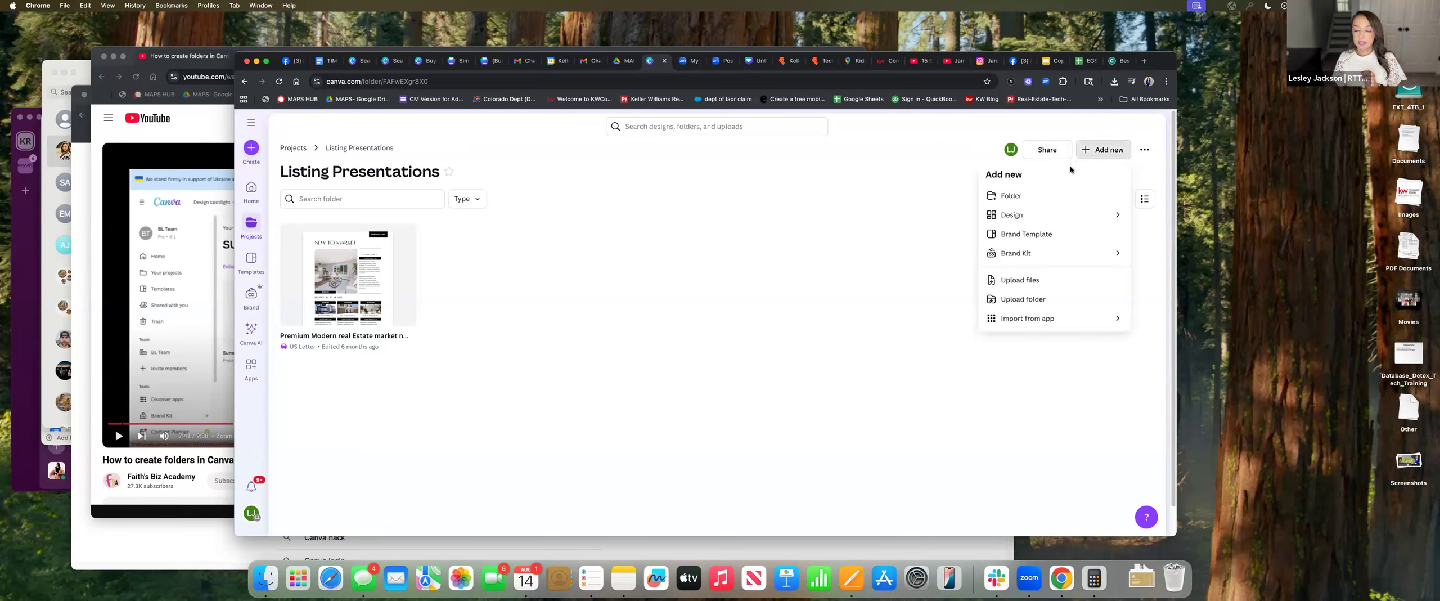
pyautogui.click(1019, 215)
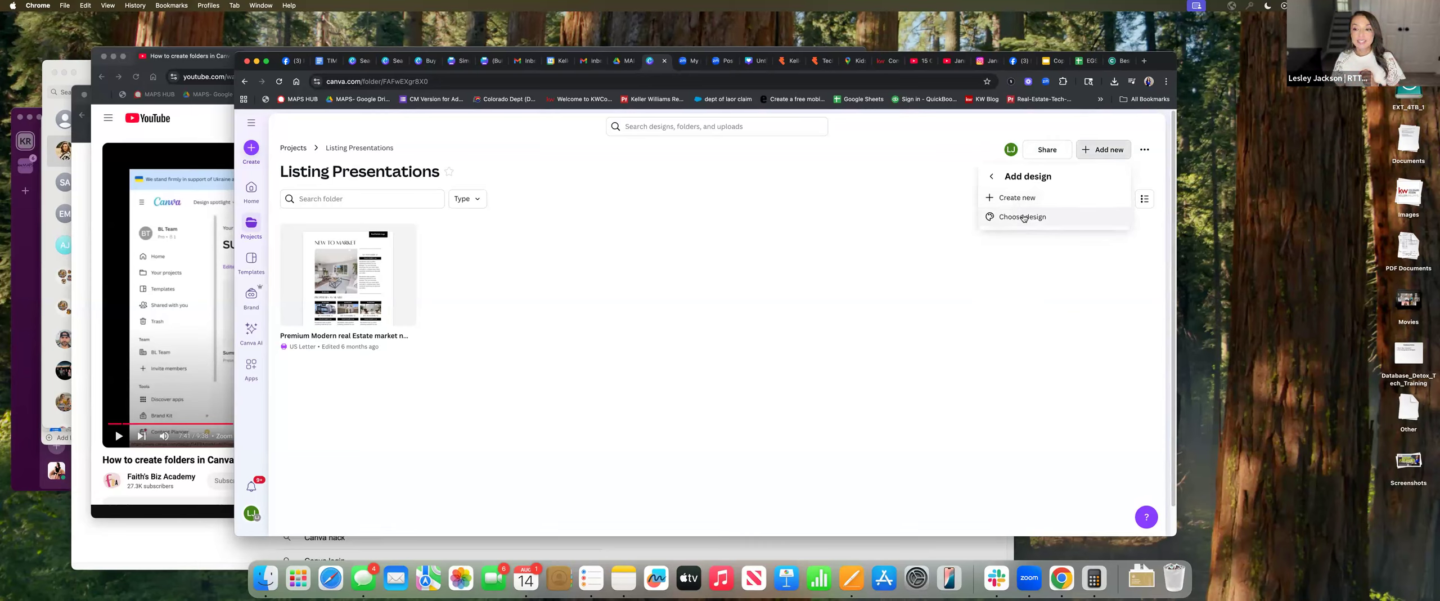
pyautogui.click(1025, 217)
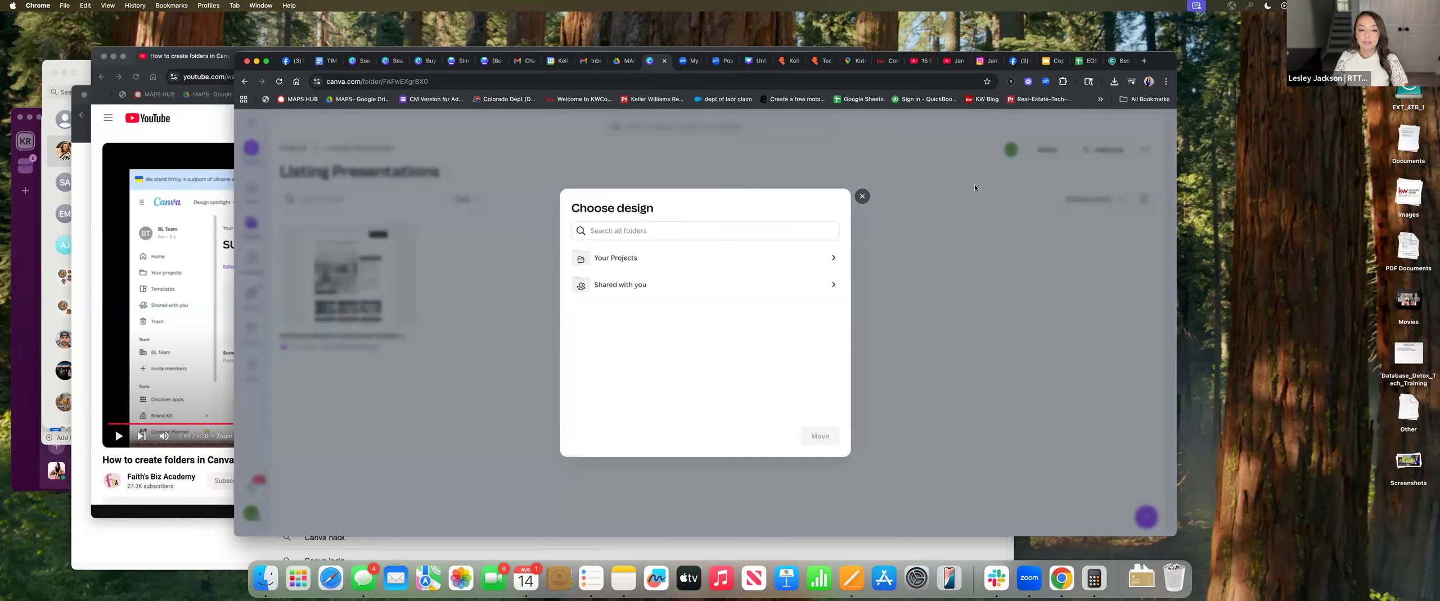
pyautogui.click(862, 195)
pyautogui.click(1105, 149)
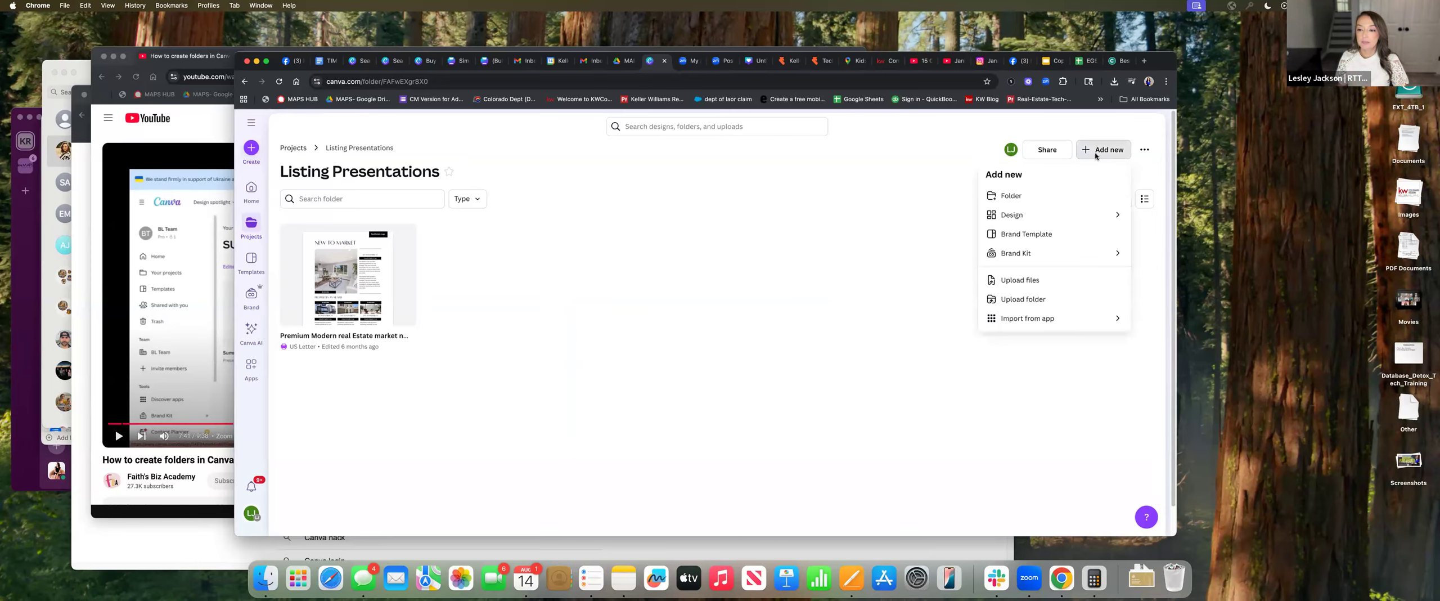
pyautogui.click(1012, 215)
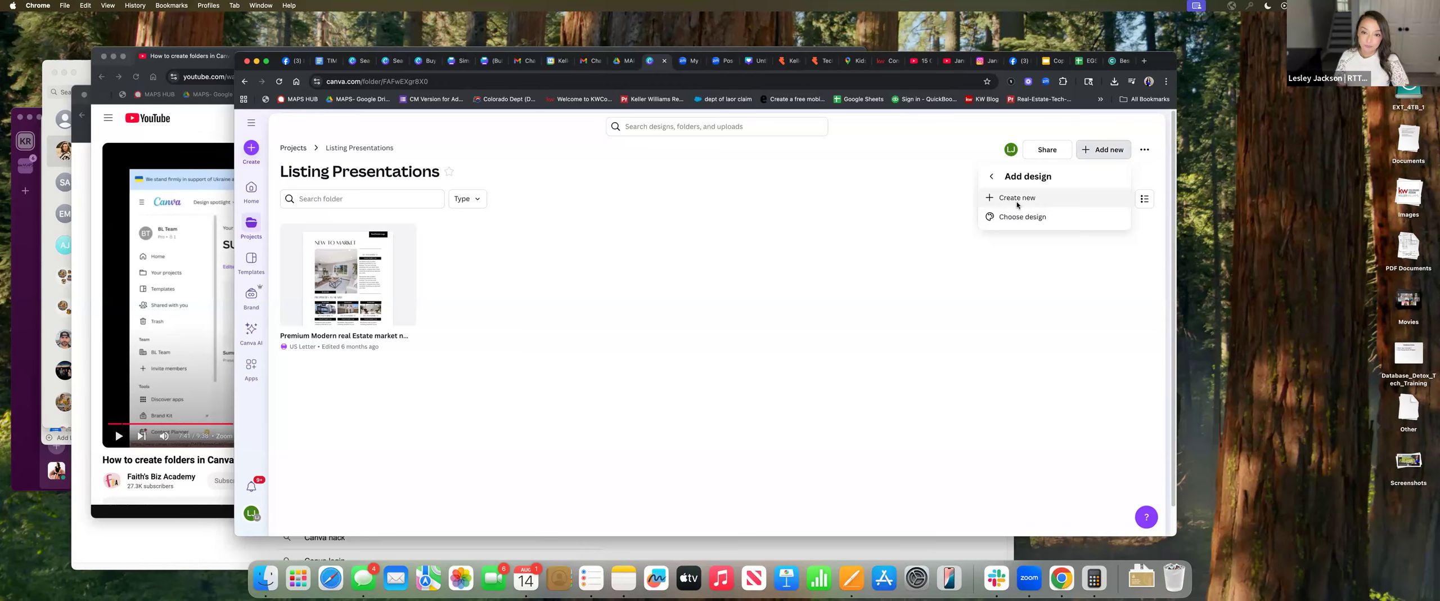
pyautogui.click(1018, 198)
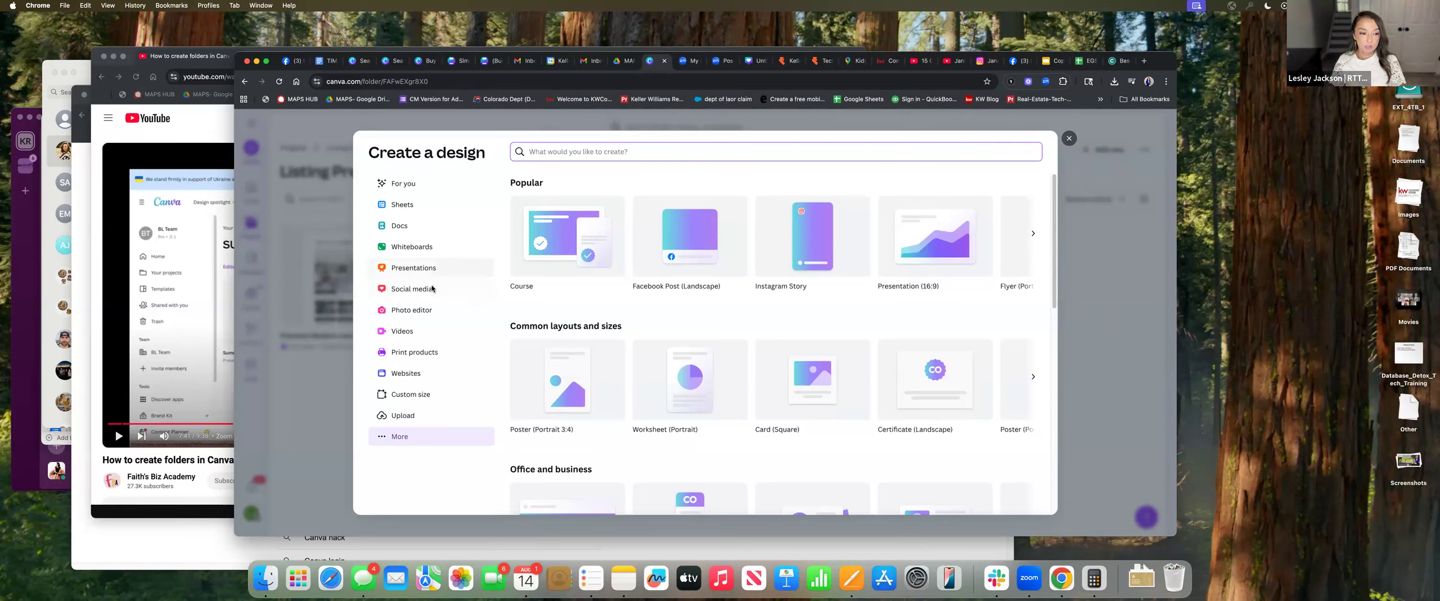
# Choose Social media, then Facebook, and start from the Just Listed real estate template
pyautogui.click(414, 288)
pyautogui.click(624, 189)
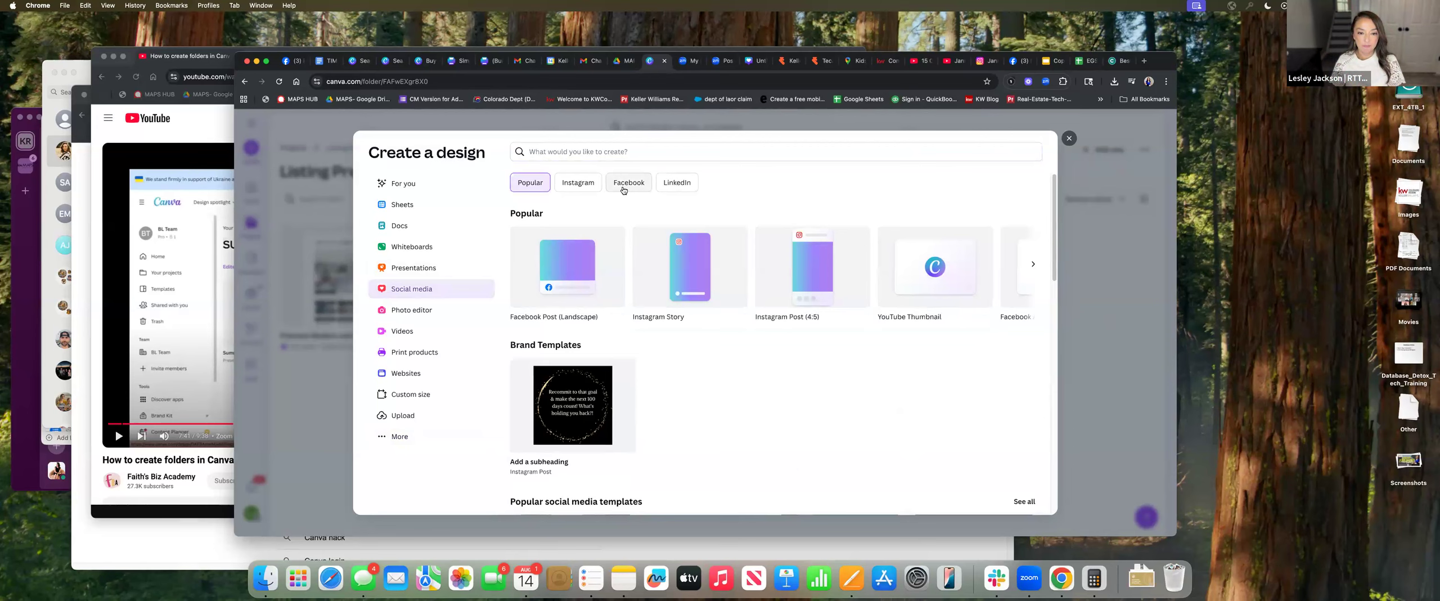
pyautogui.scroll(-2, 853, 417)
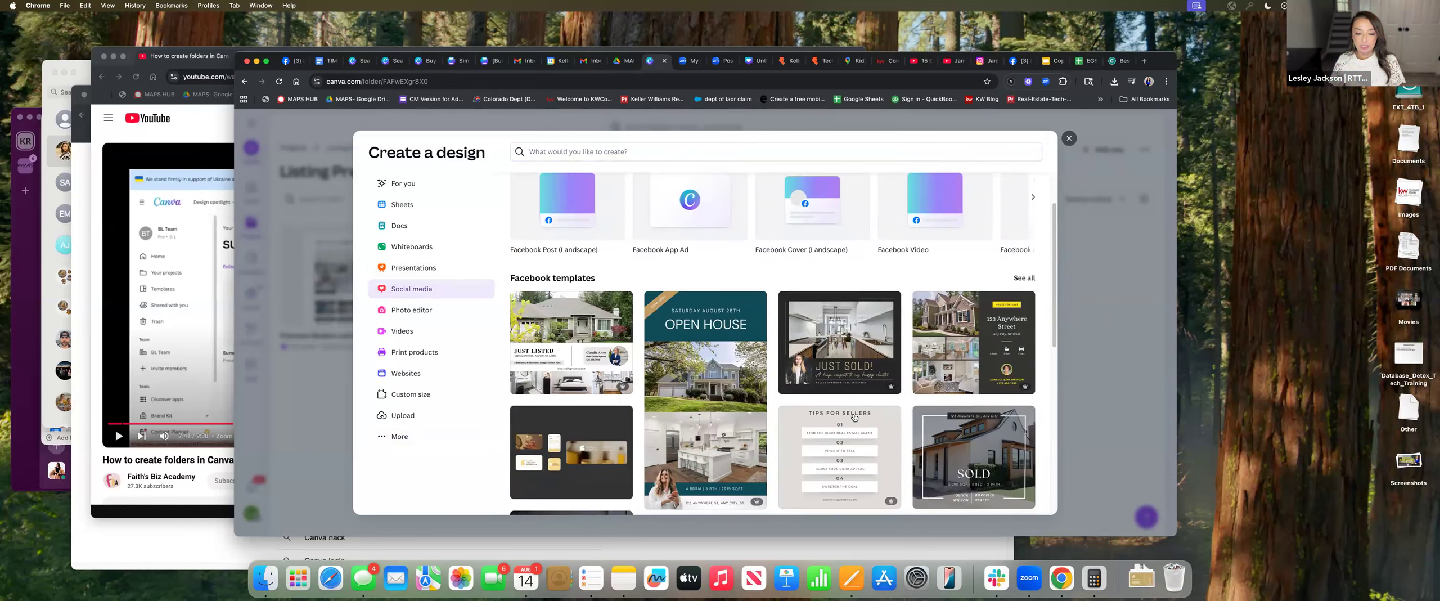
pyautogui.scroll(-3, 862, 418)
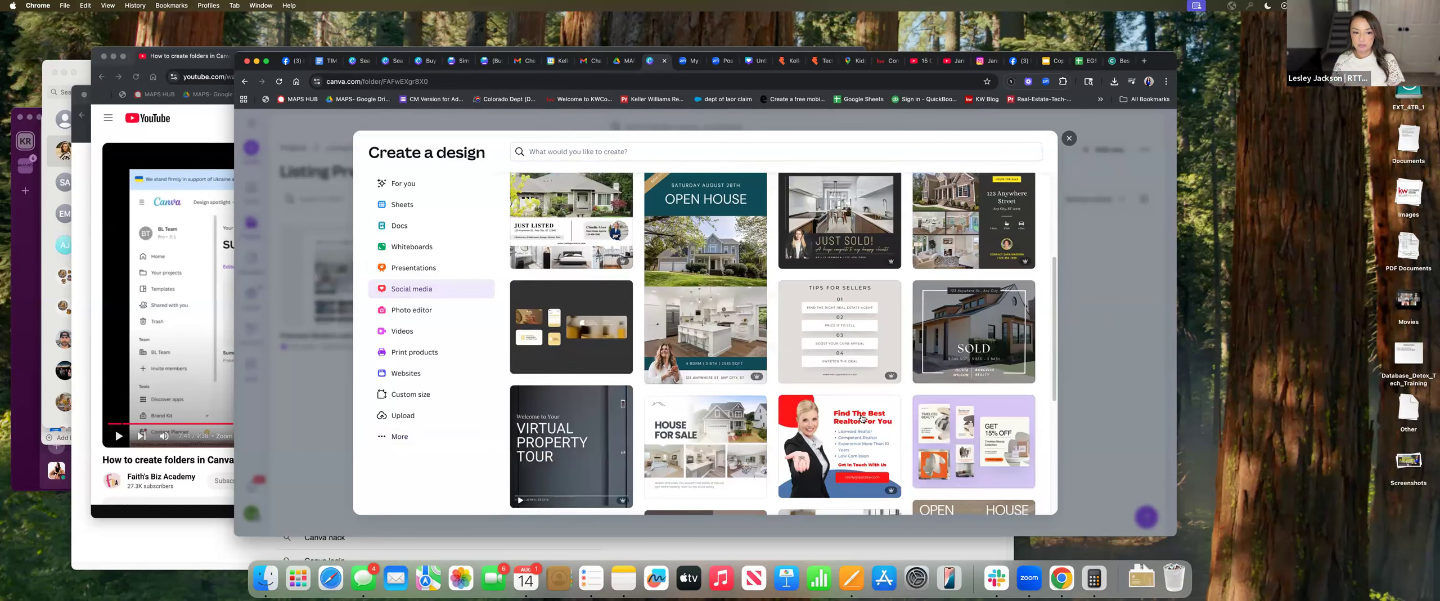
pyautogui.scroll(5, 704, 405)
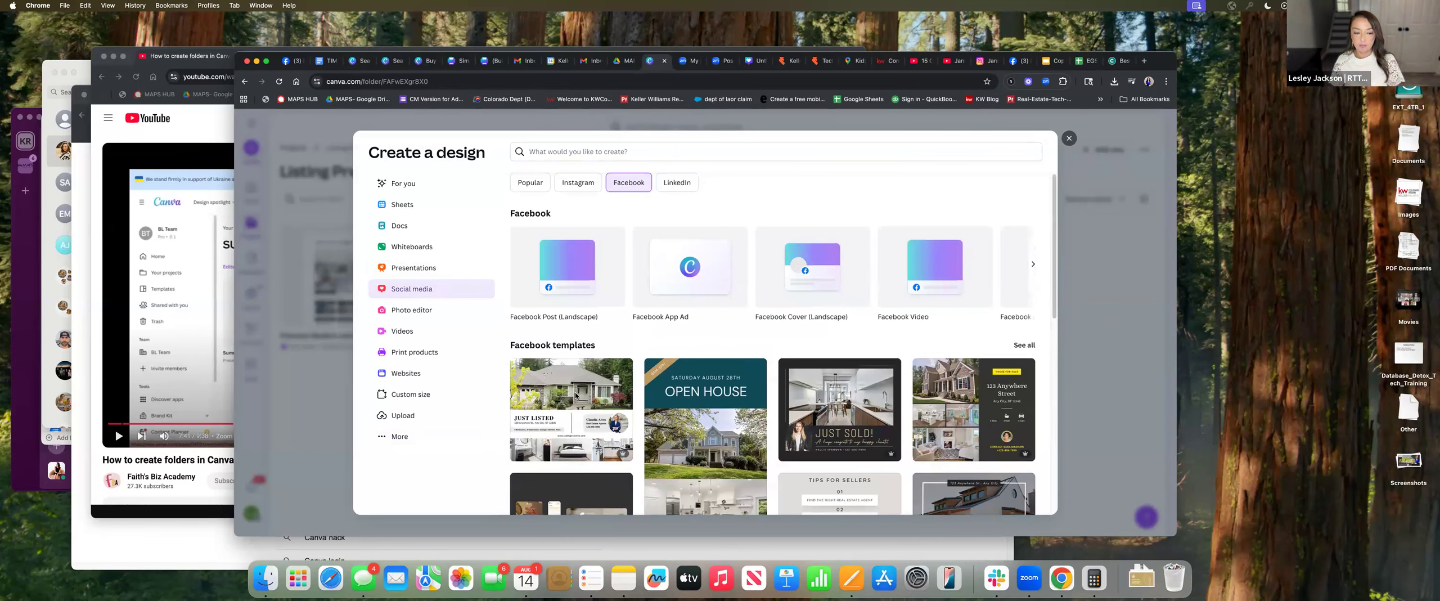
pyautogui.click(571, 388)
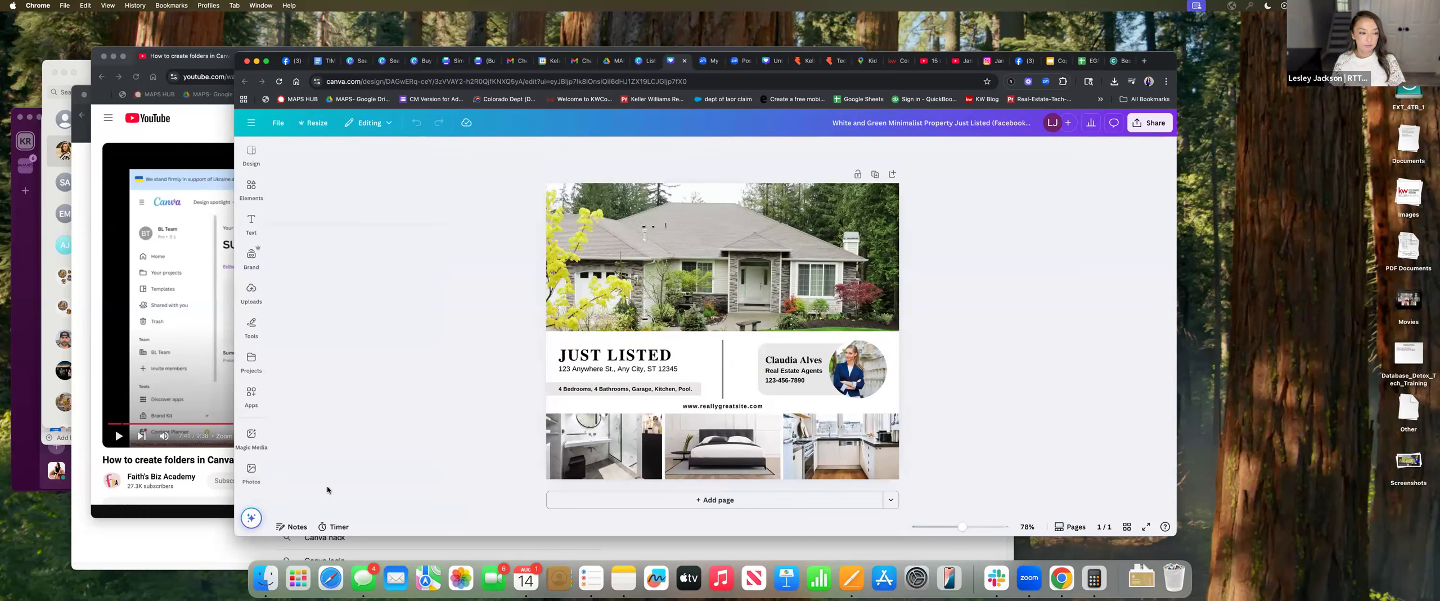
# Check the flyer's photos, then select the agent name and phone block and show its colours
pyautogui.click(713, 297)
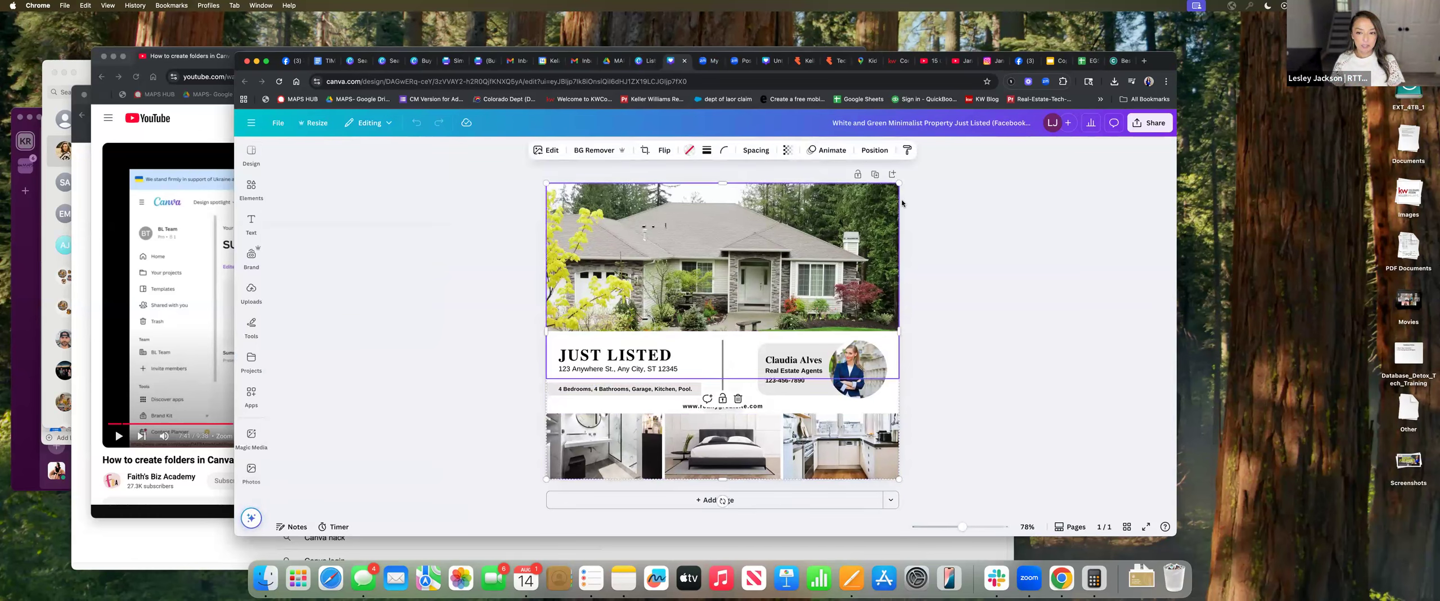
pyautogui.click(999, 252)
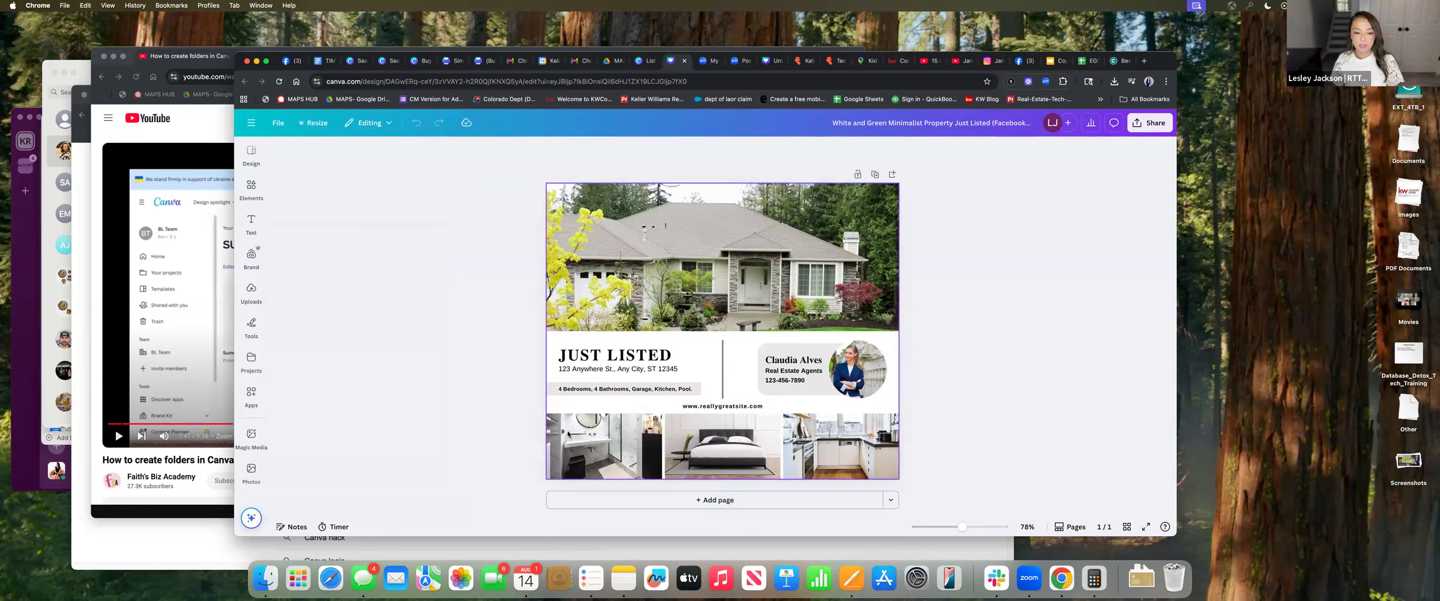
pyautogui.click(596, 468)
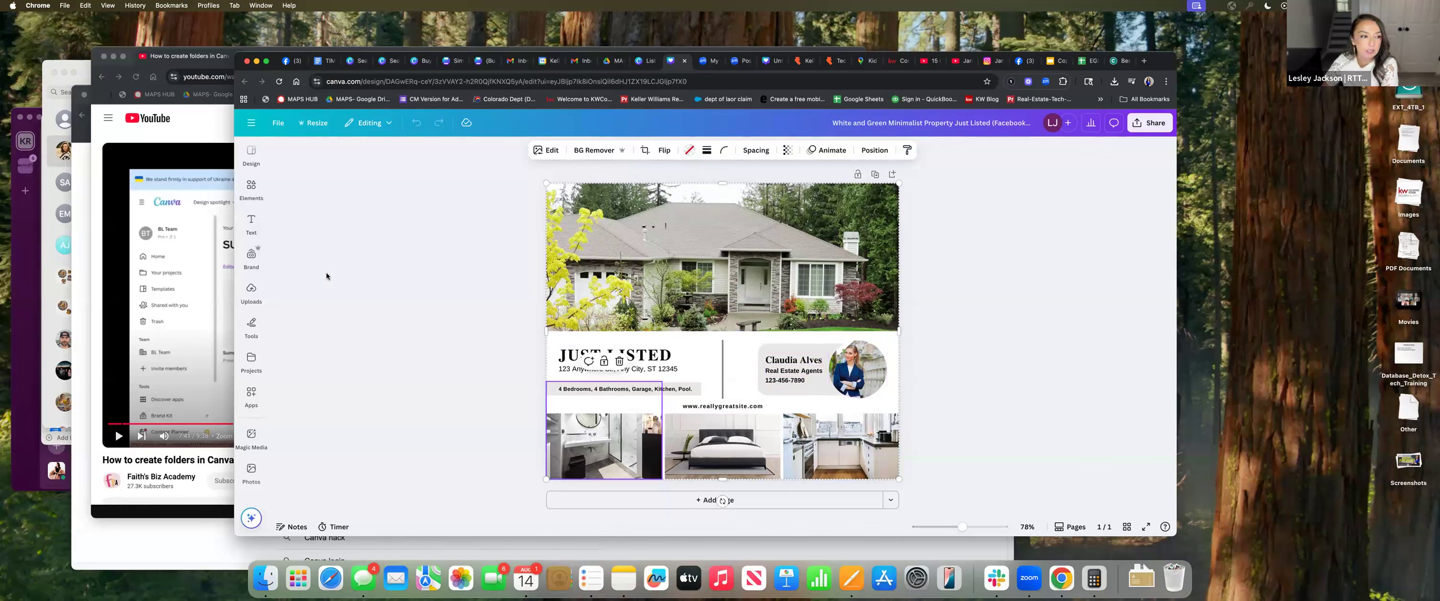
pyautogui.click(256, 159)
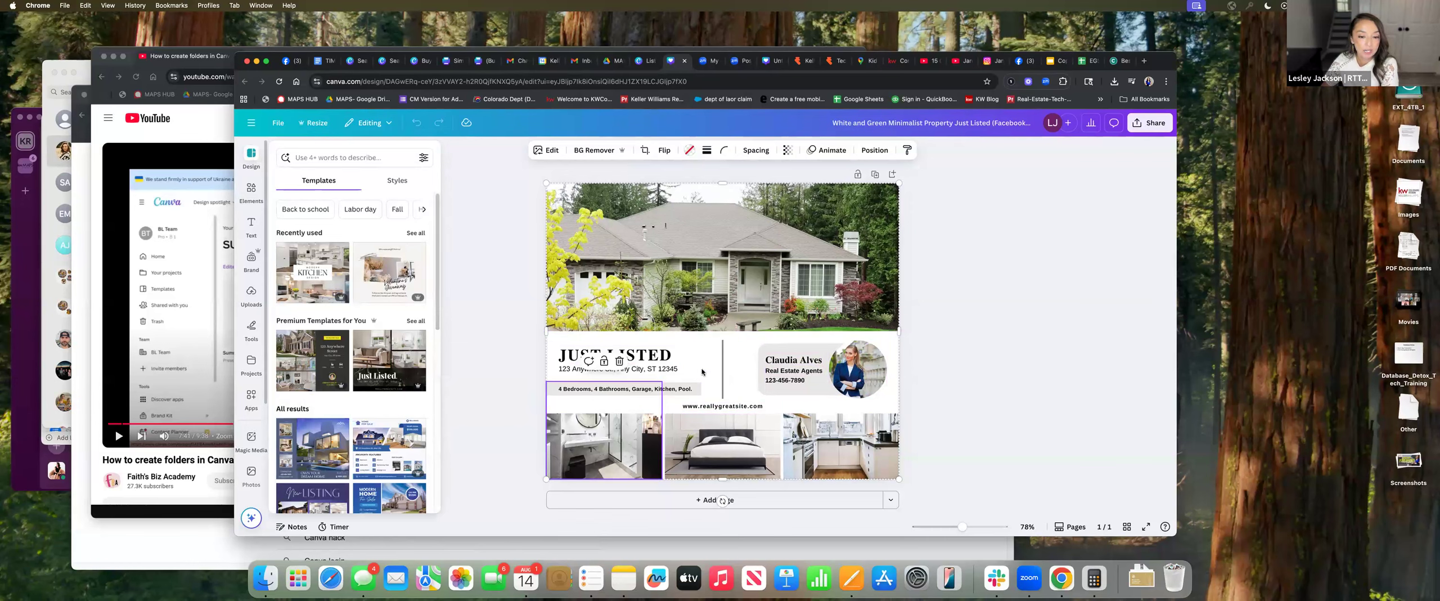
pyautogui.click(772, 351)
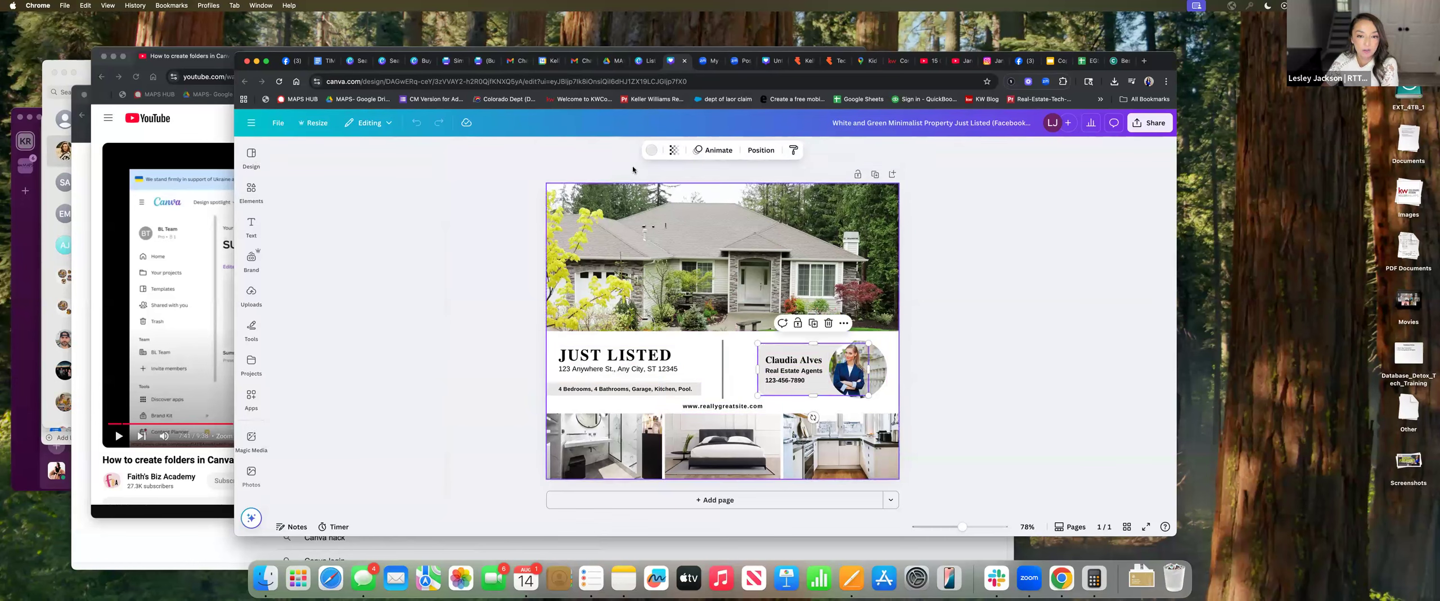
pyautogui.click(650, 151)
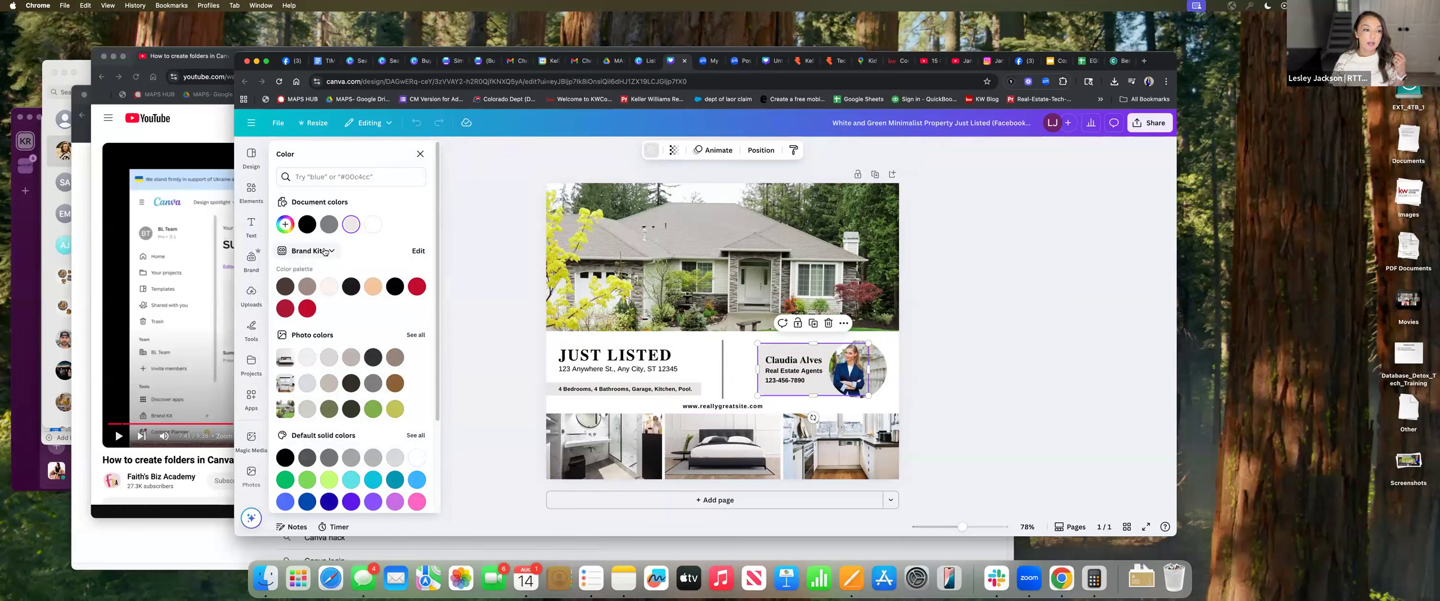
# Try the peach Brand Kit swatch, then fill the agent contact box red and select the name
pyautogui.scroll(-3, 360, 394)
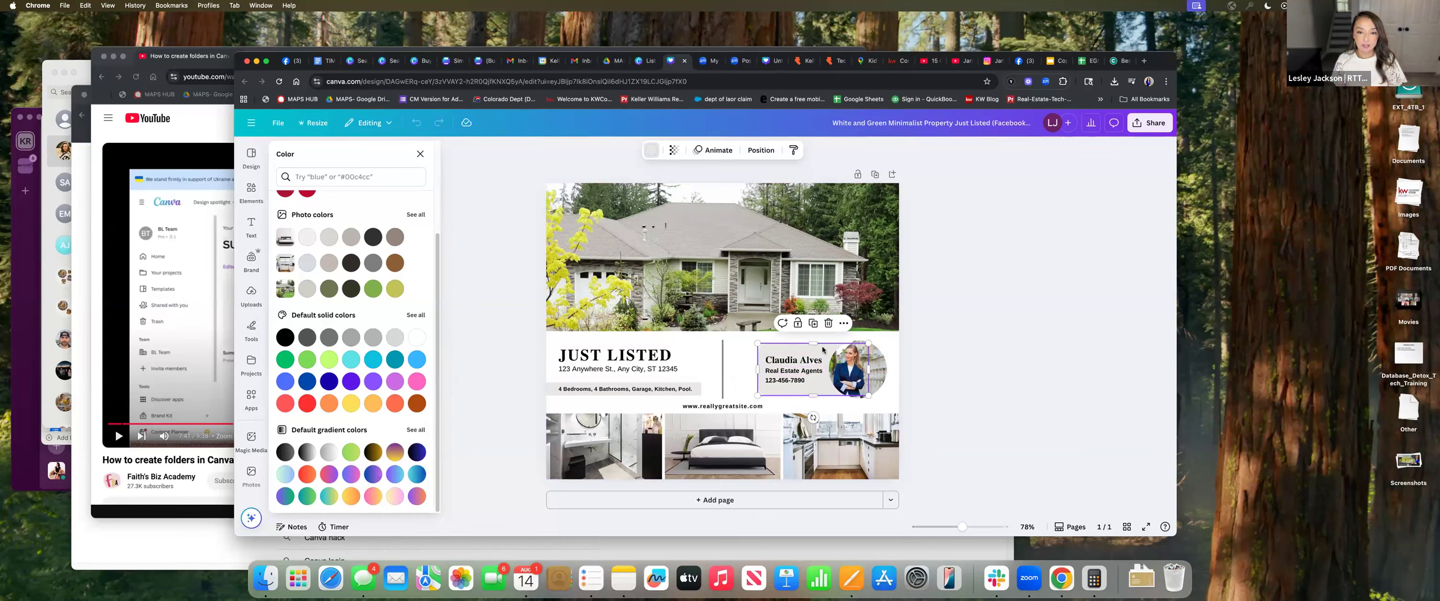
pyautogui.scroll(1, 374, 286)
pyautogui.scroll(2, 374, 286)
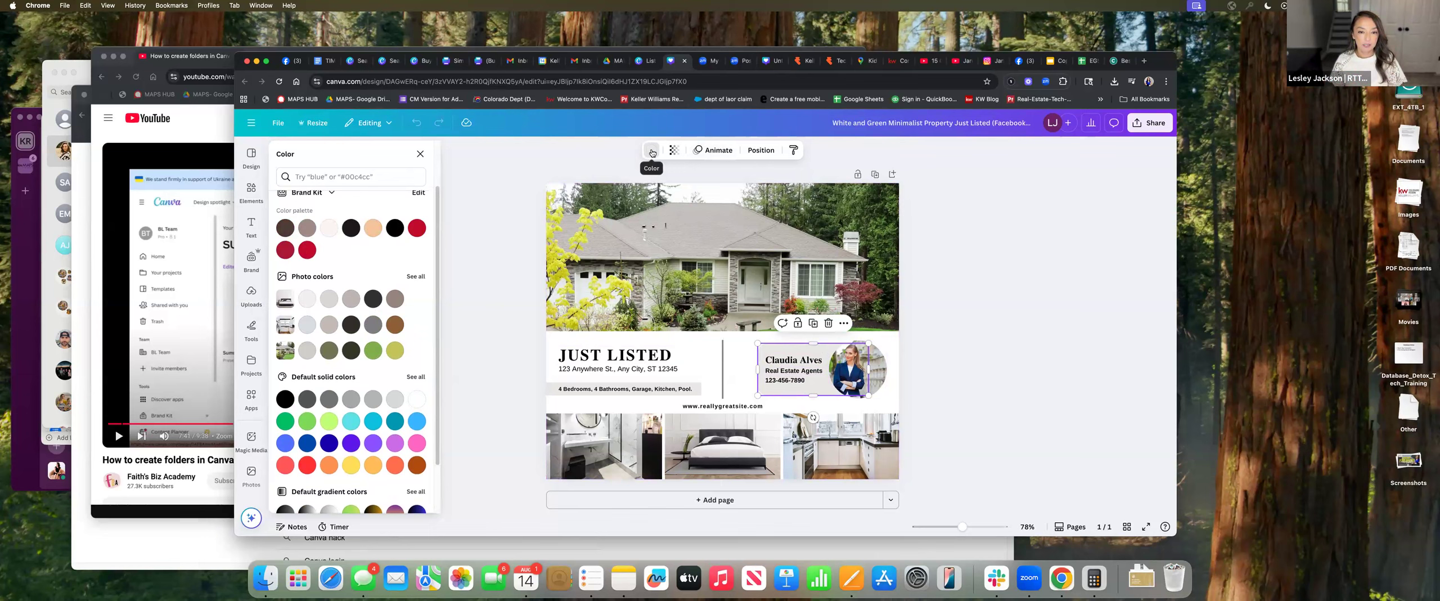
pyautogui.scroll(3, 316, 259)
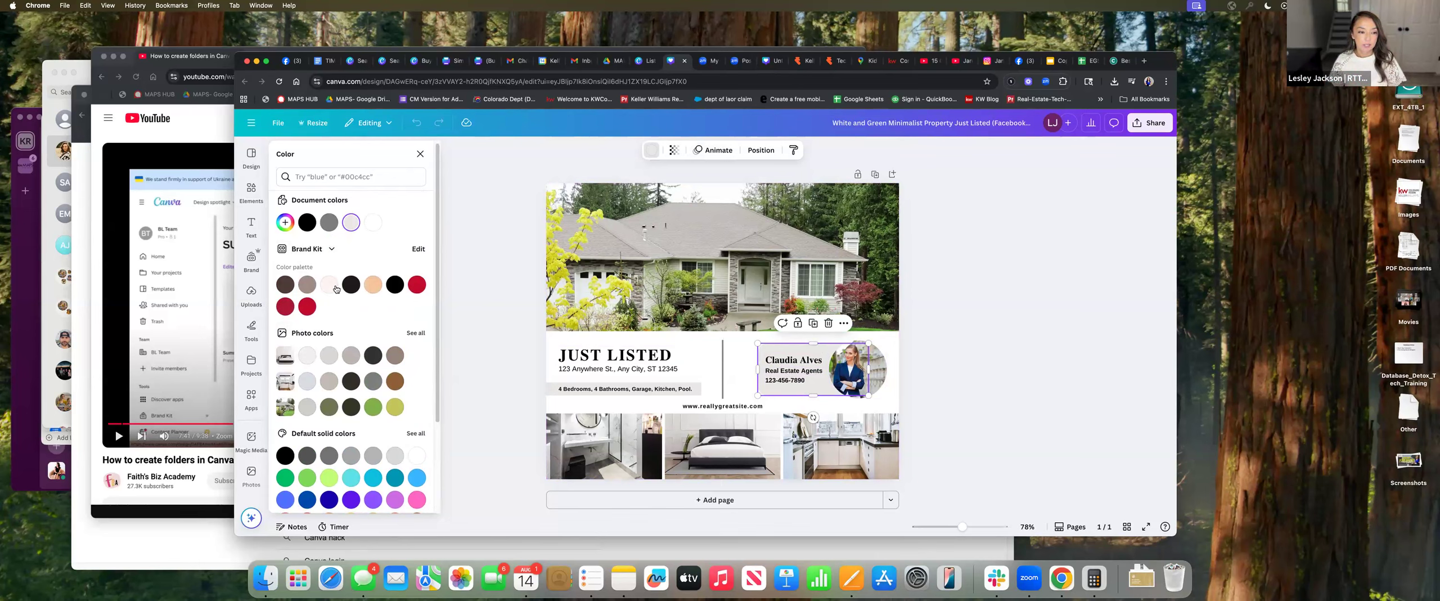
pyautogui.click(374, 286)
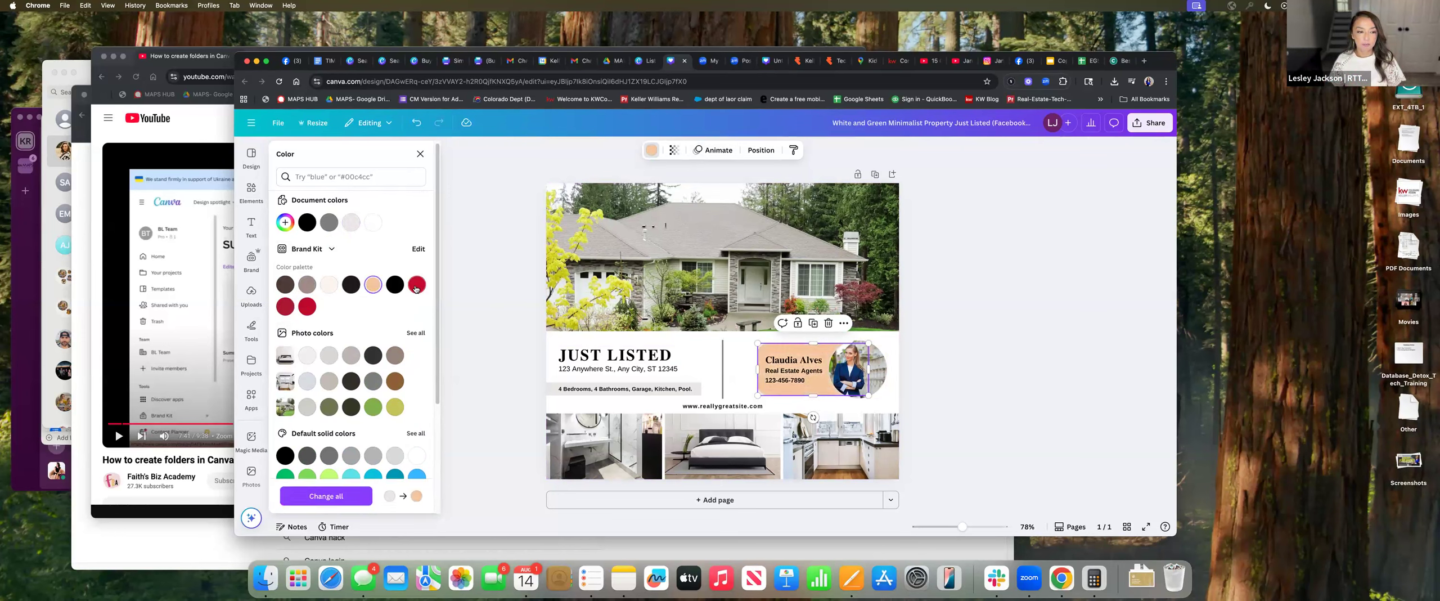
pyautogui.click(416, 289)
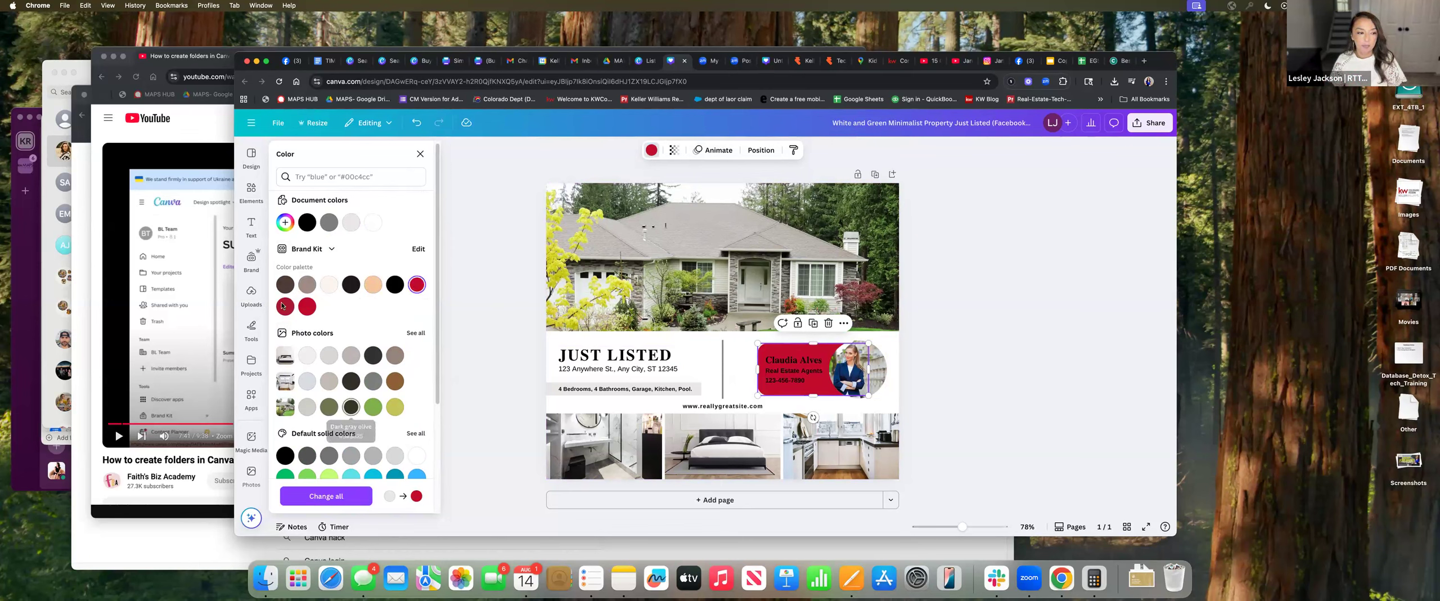
pyautogui.click(797, 363)
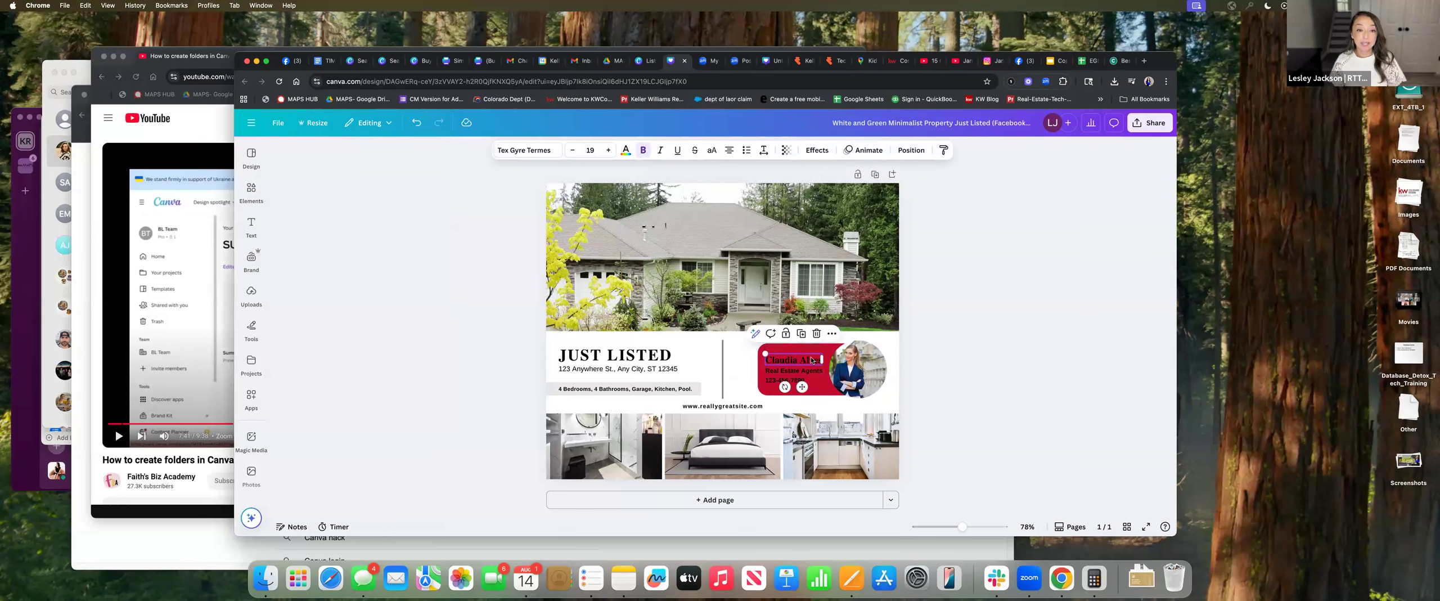
# Add a brand-style name heading to the red box and resize its text box
pyautogui.click(251, 228)
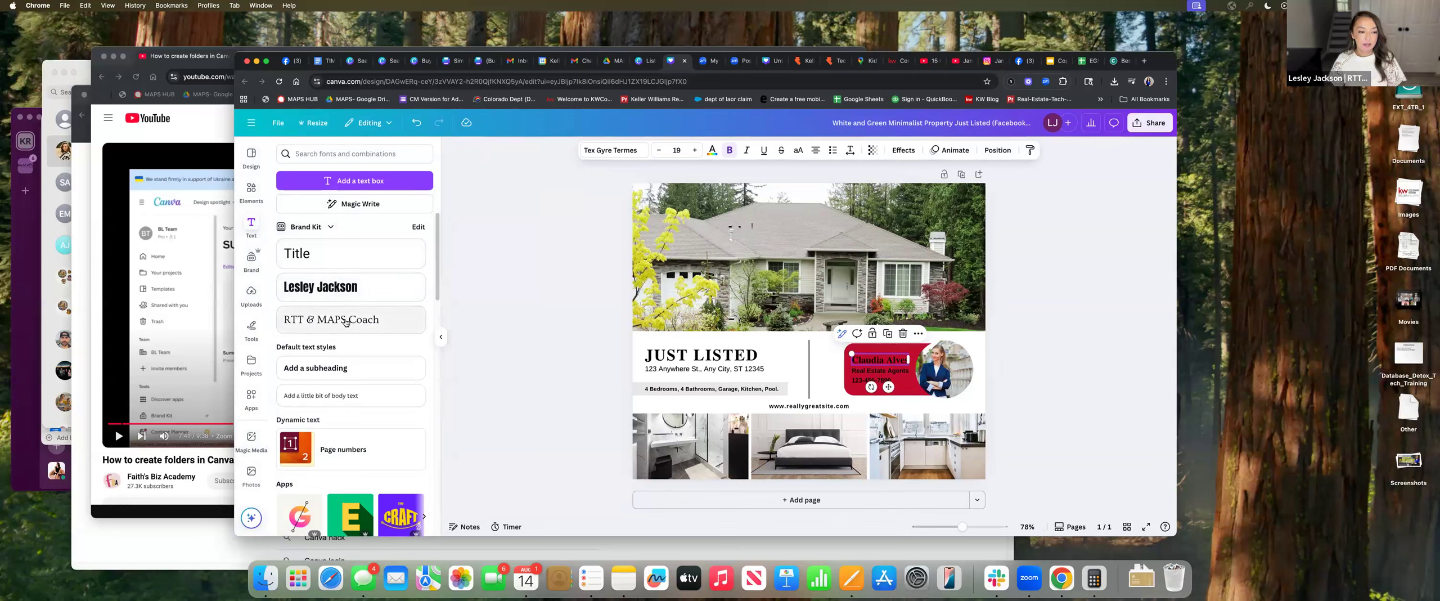
pyautogui.click(341, 291)
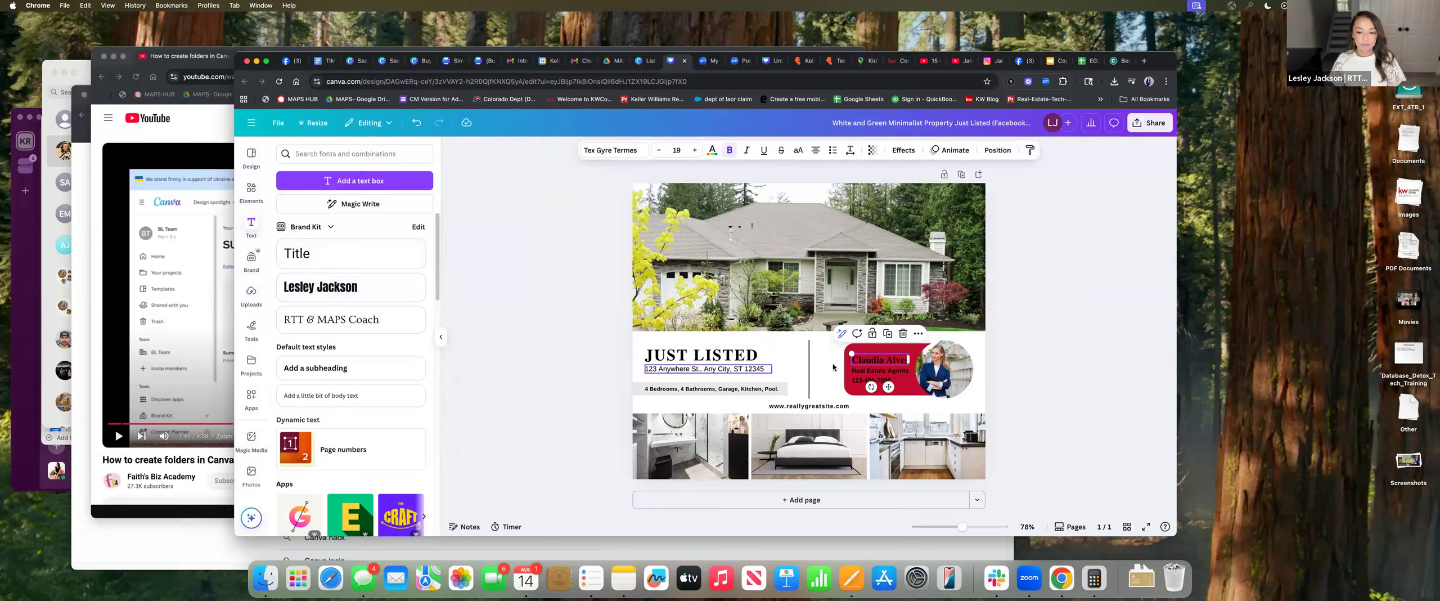
pyautogui.click(353, 290)
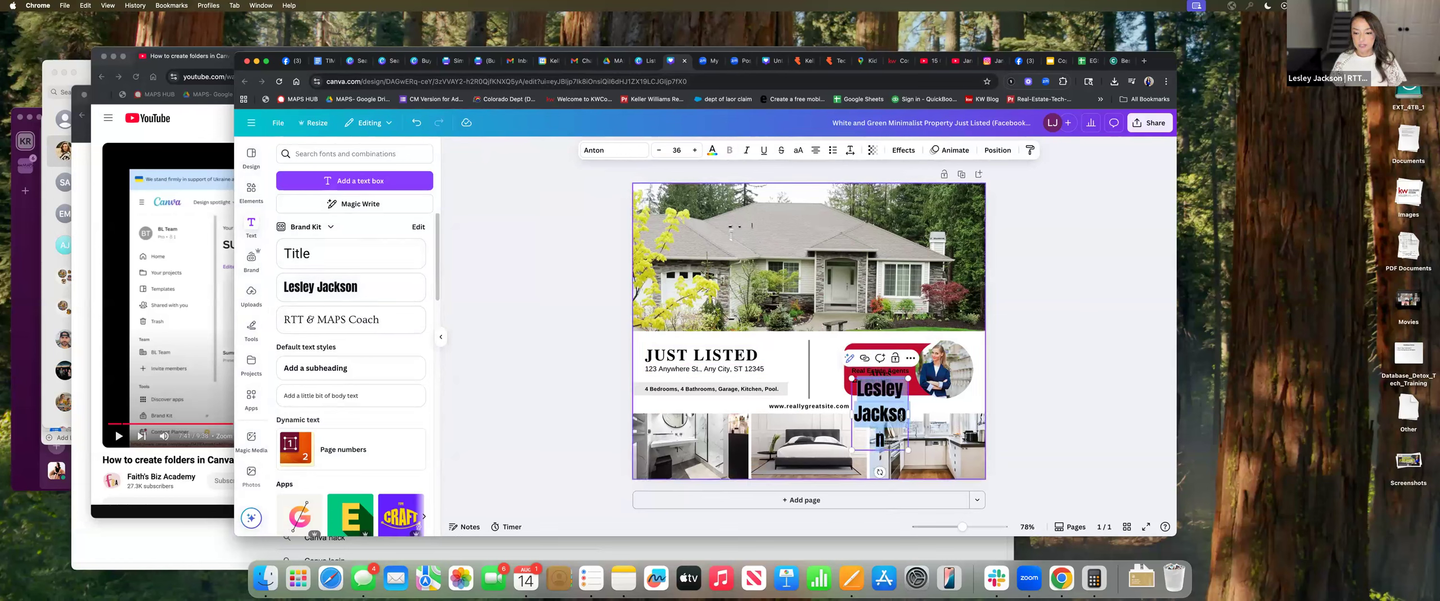
pyautogui.moveTo(908, 414); pyautogui.dragTo(931, 367)
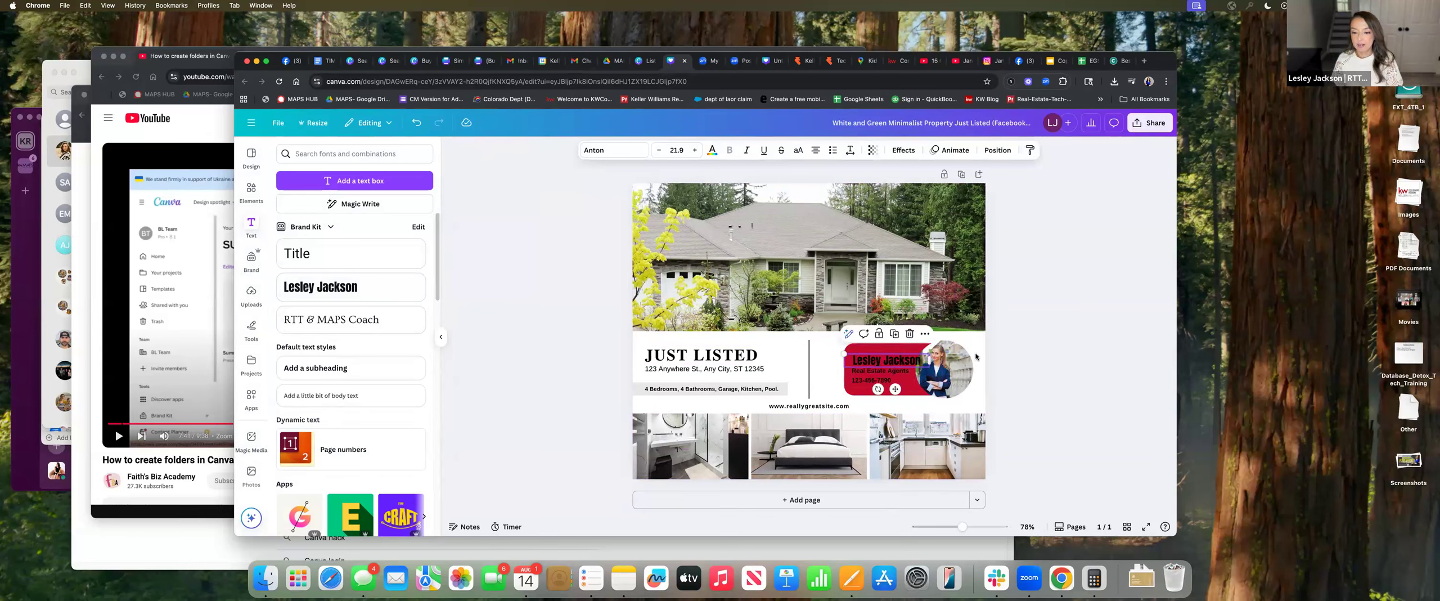
# Colour the name text light cream #fdf4f1 and nudge it slightly left
pyautogui.click(712, 150)
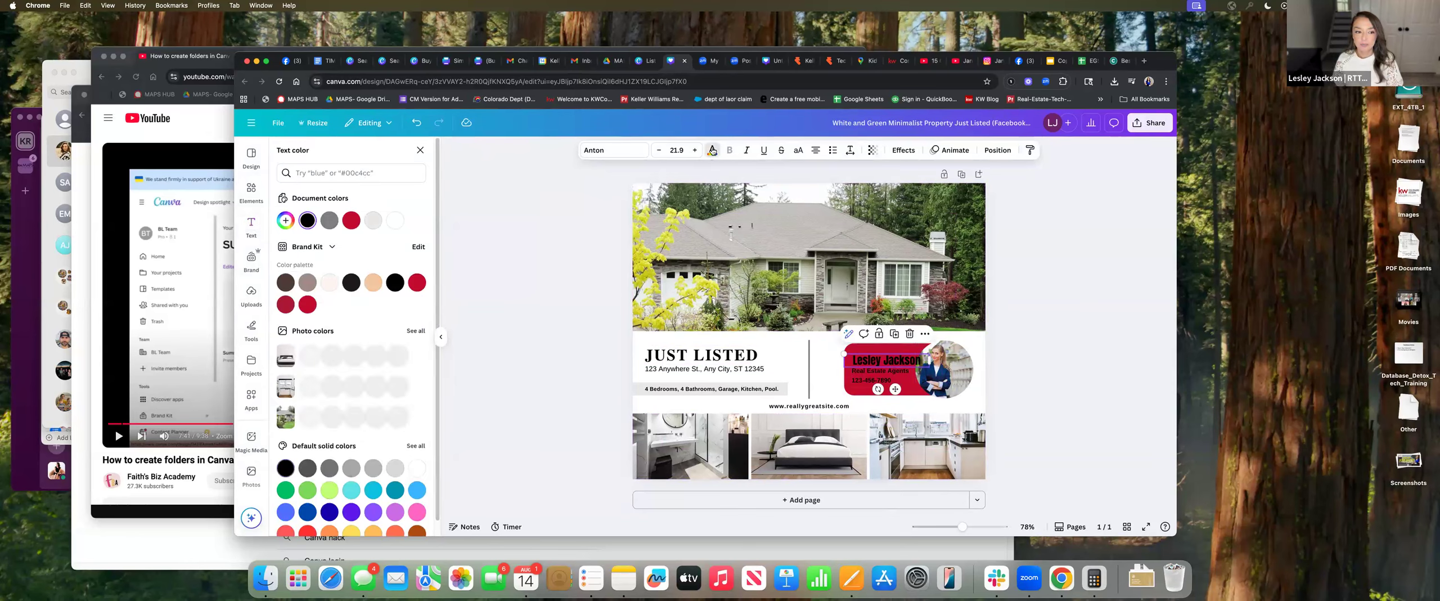
pyautogui.click(329, 283)
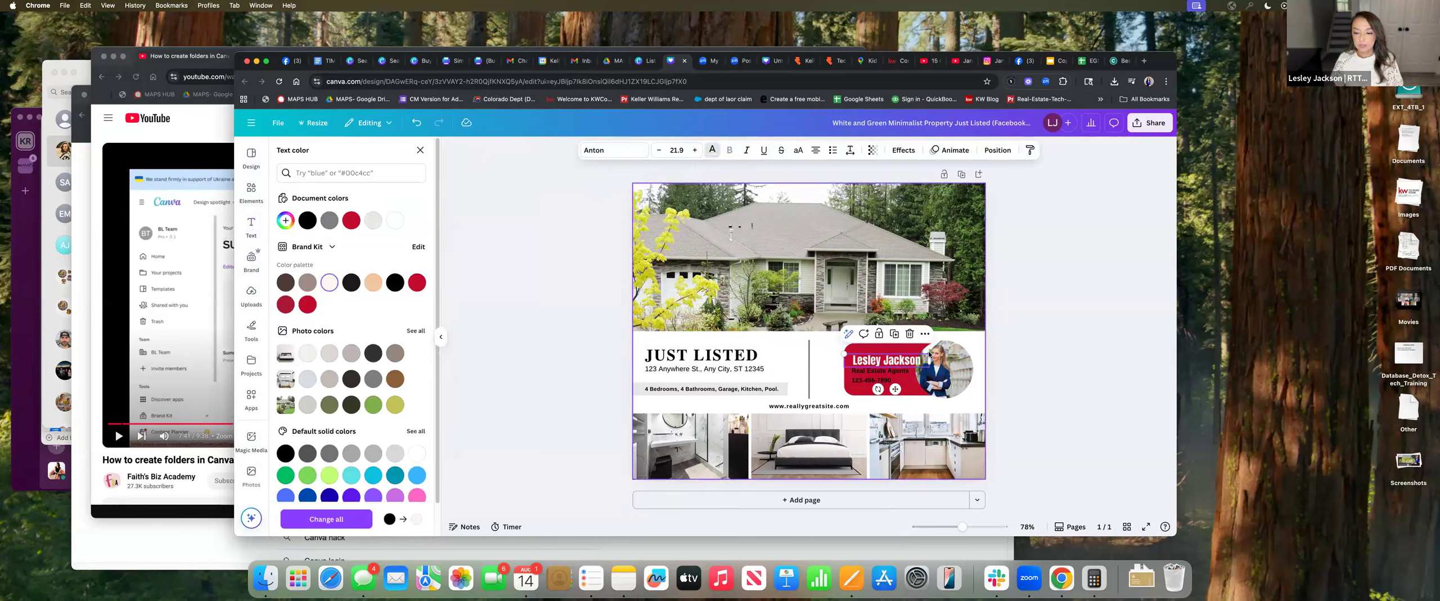
pyautogui.moveTo(927, 359); pyautogui.dragTo(922, 359)
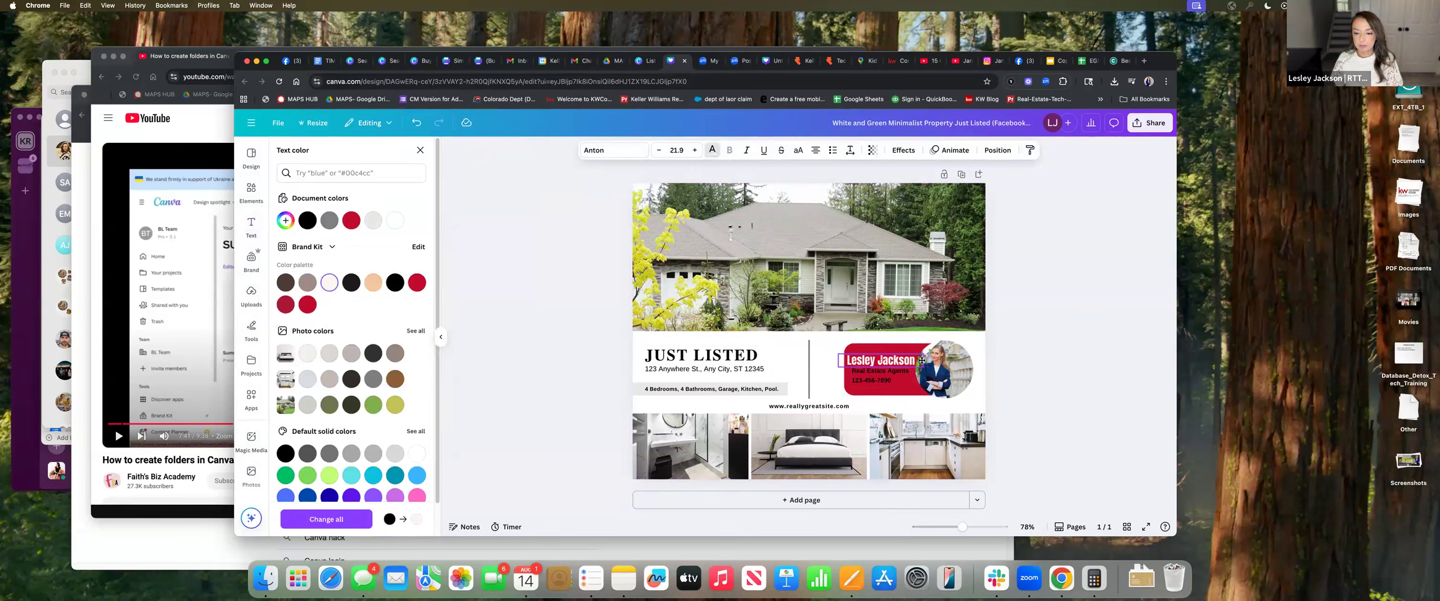
pyautogui.click(947, 381)
pyautogui.click(949, 380)
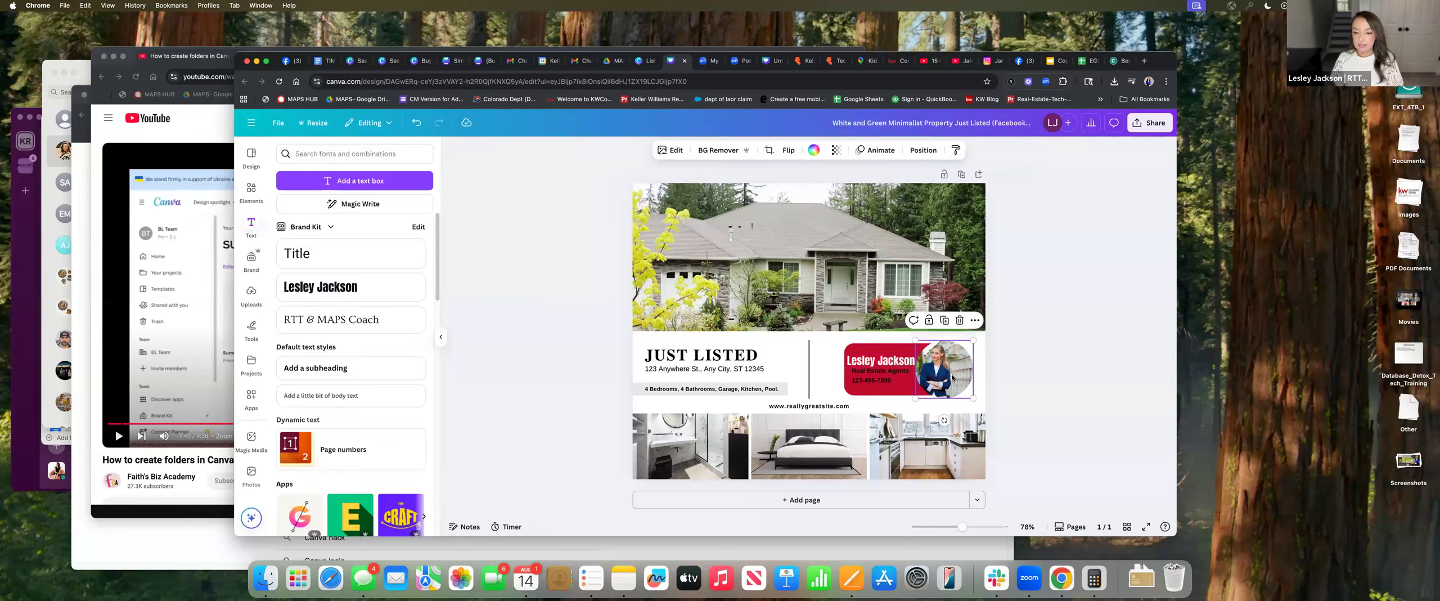
# Look through Uploads, then browse the Photos library's recently used and trending stock images
pyautogui.click(251, 294)
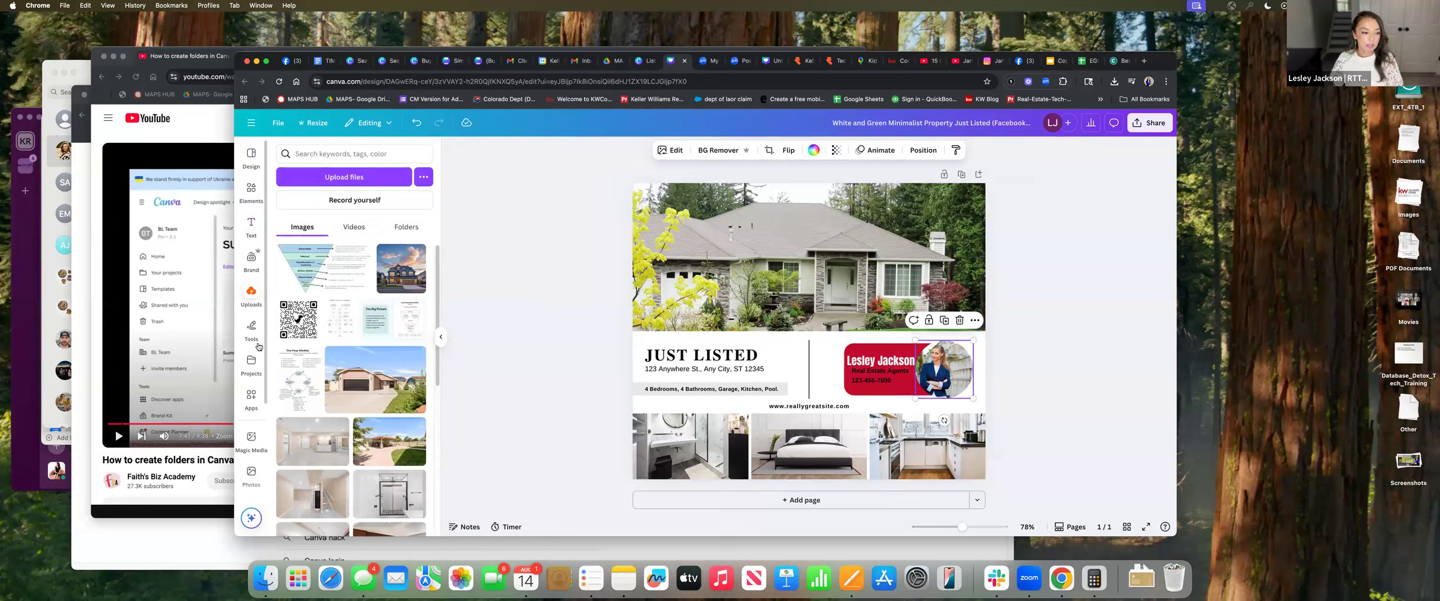
pyautogui.scroll(-3, 257, 405)
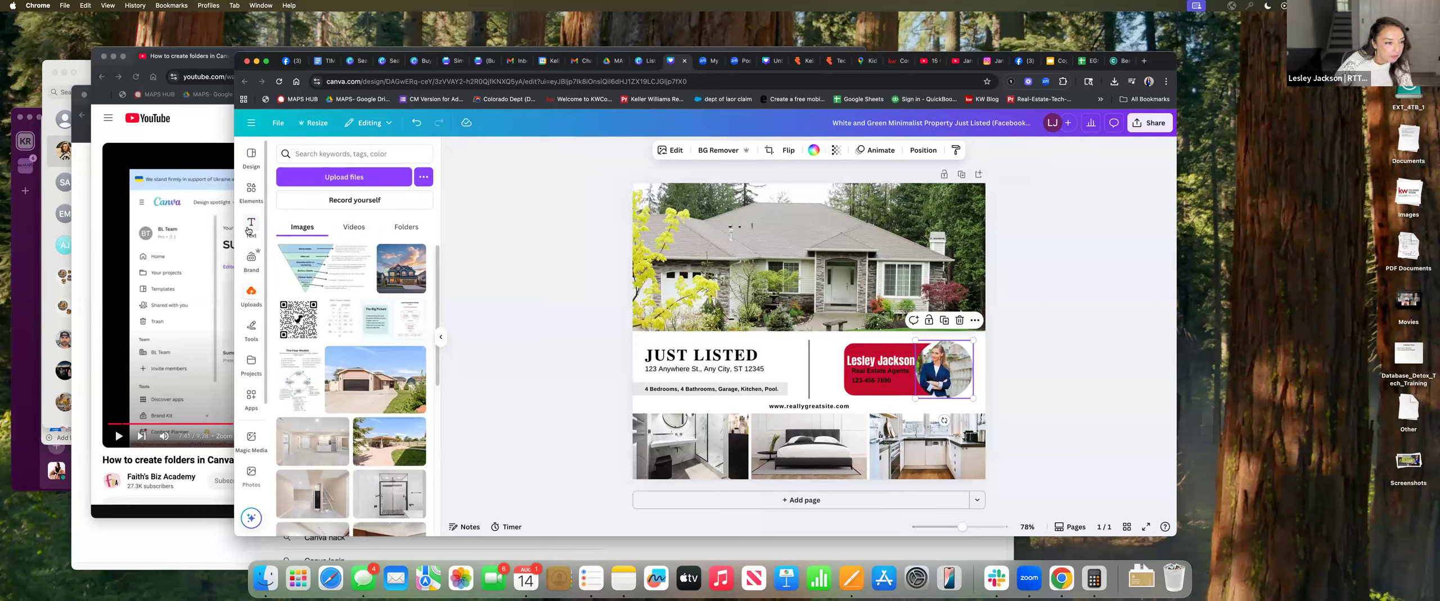
pyautogui.scroll(-1, 257, 397)
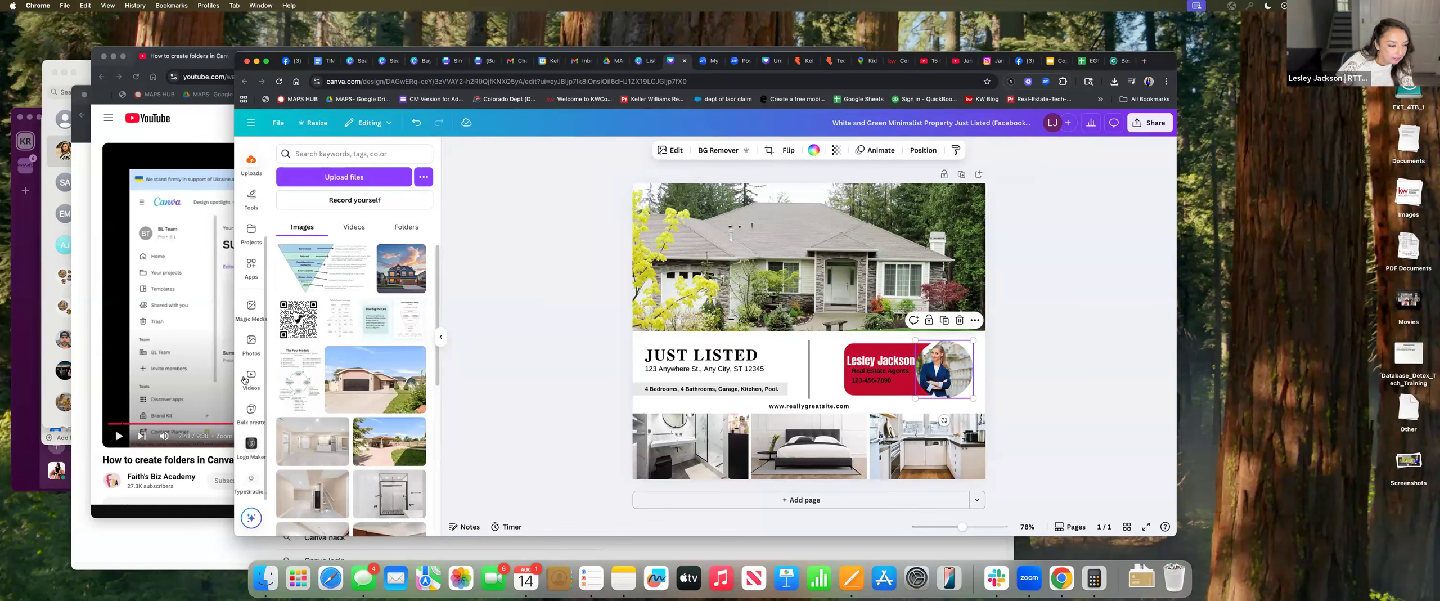
pyautogui.click(254, 346)
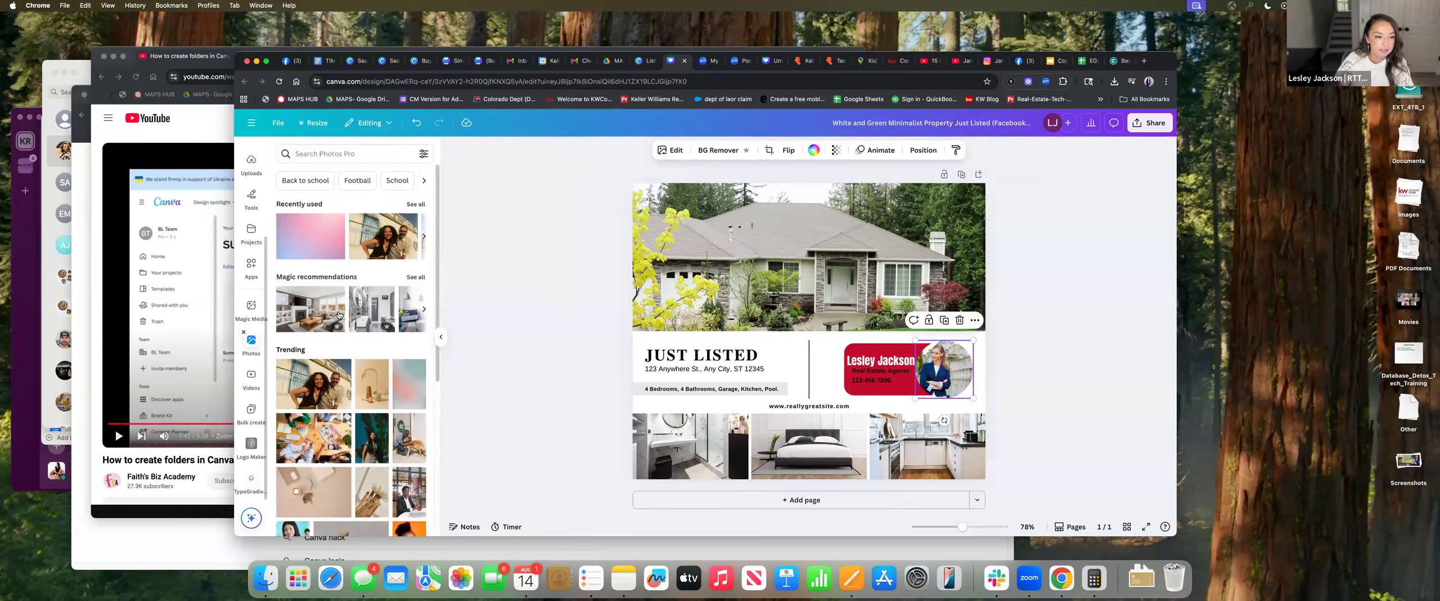
pyautogui.scroll(-2, 340, 220)
pyautogui.scroll(2, 341, 223)
pyautogui.scroll(-2, 304, 206)
pyautogui.scroll(2, 304, 207)
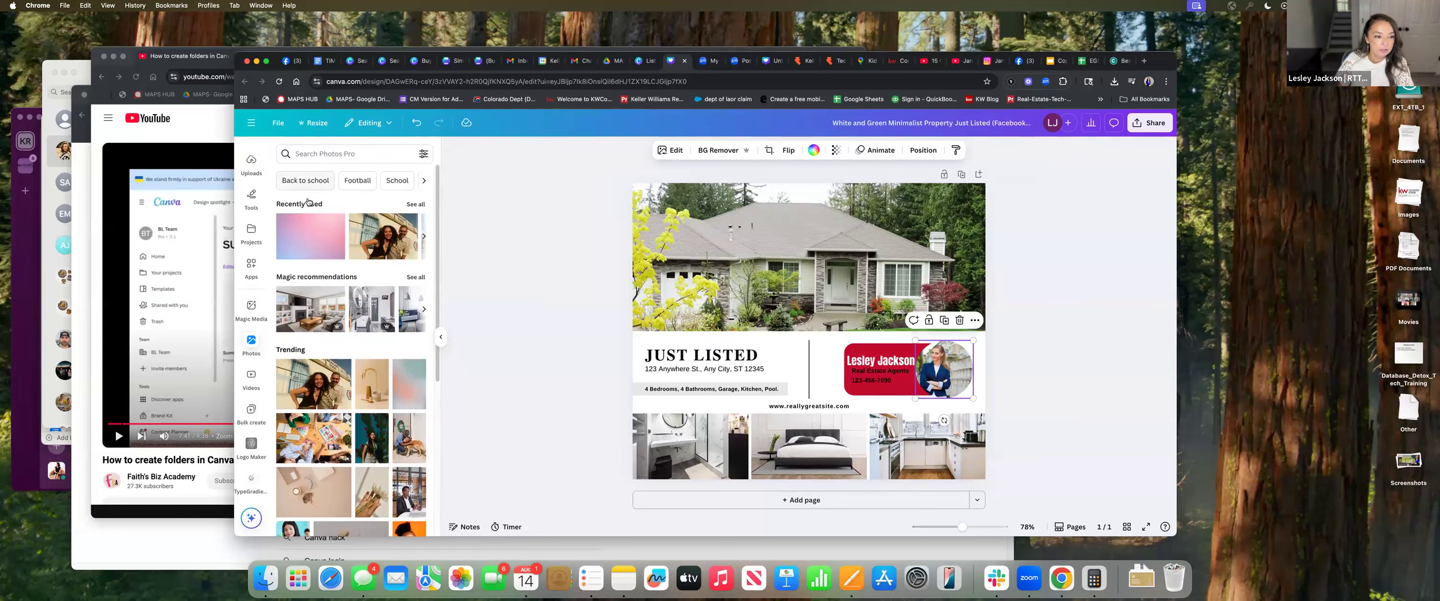
pyautogui.scroll(-5, 349, 303)
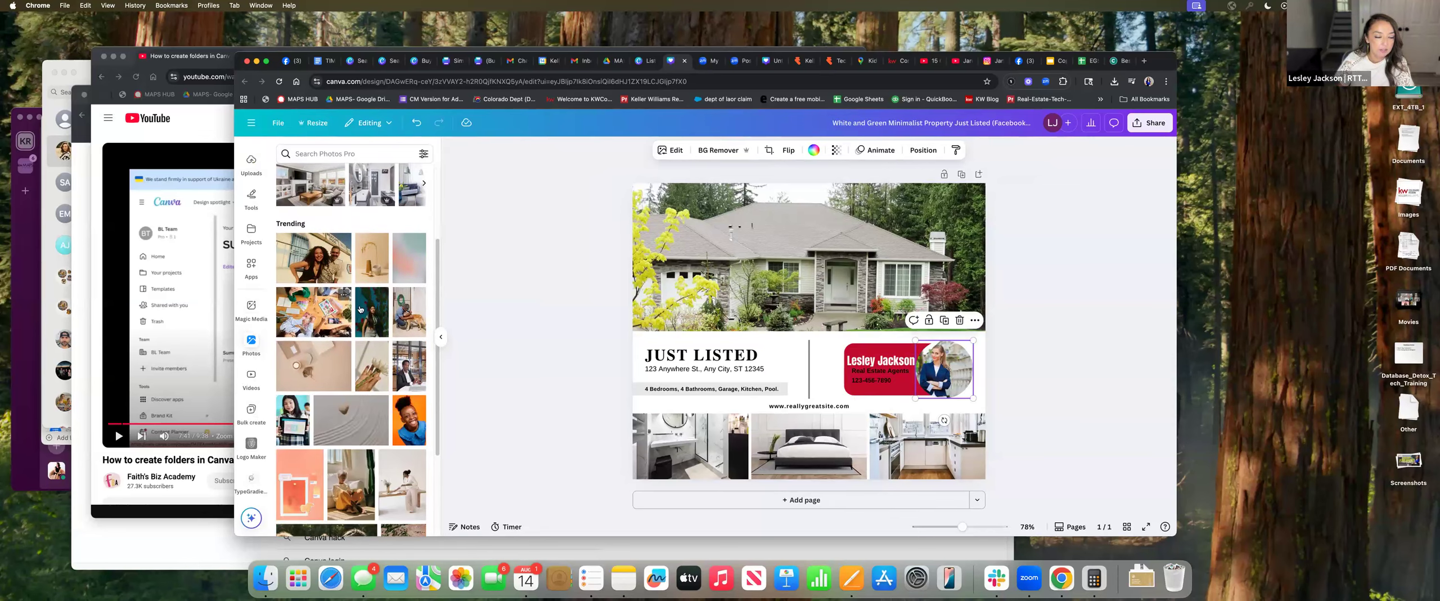
pyautogui.scroll(-8, 366, 323)
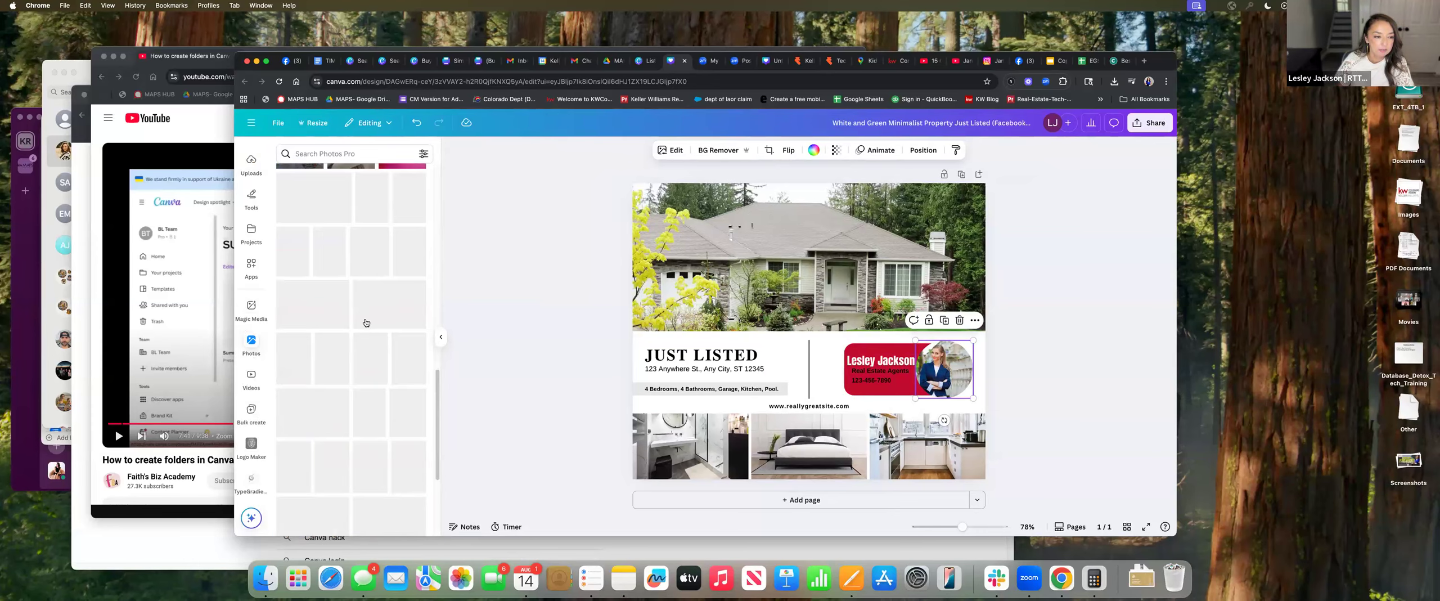
pyautogui.scroll(10, 416, 191)
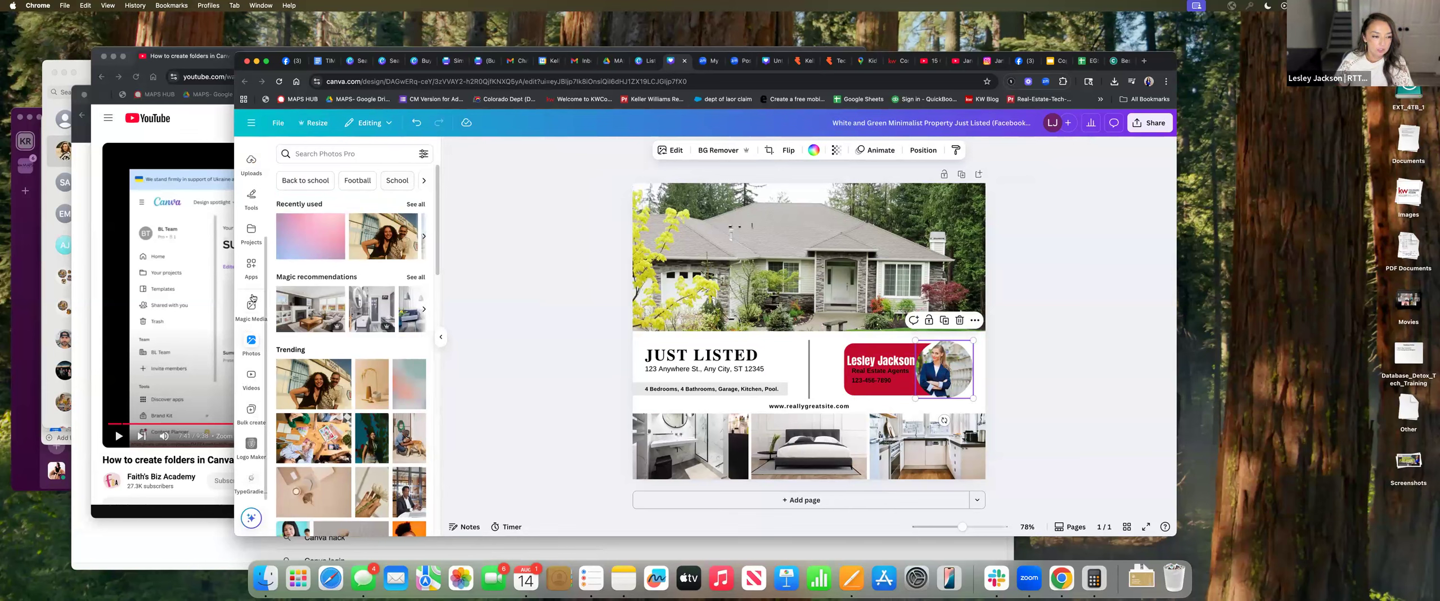
pyautogui.scroll(3, 252, 303)
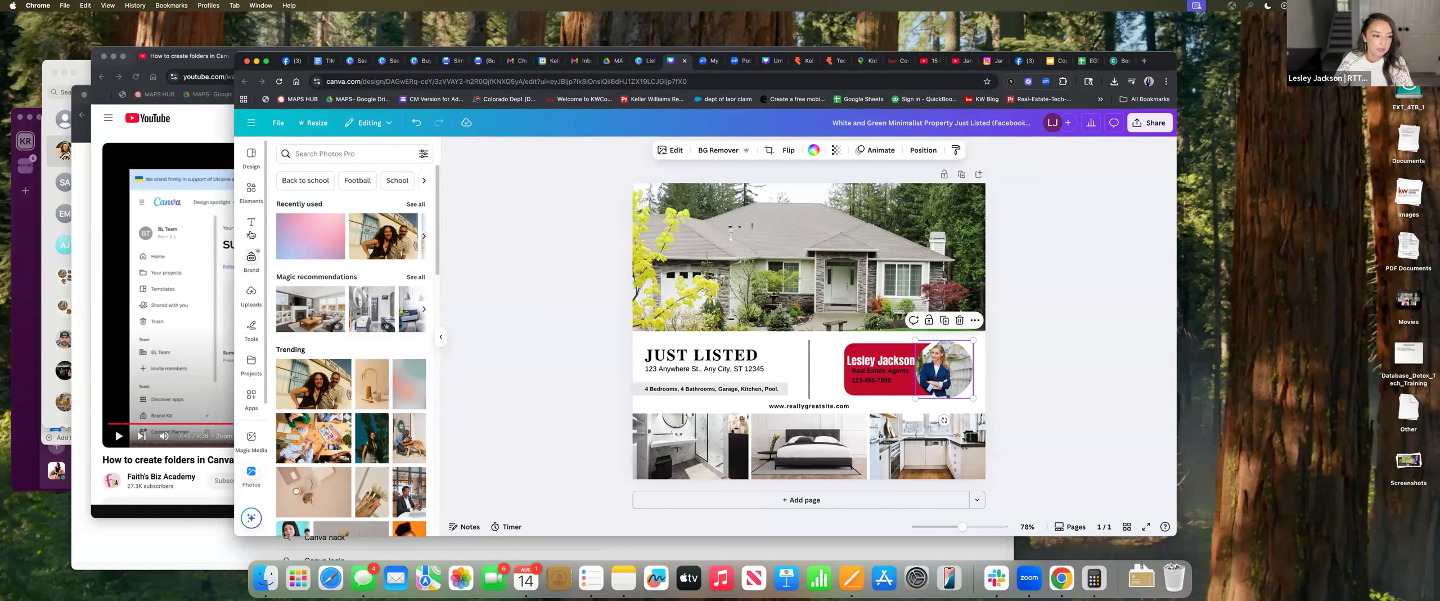
# Drop the uploaded woman-in-chair photo into the circular agent frame and adjust its crop
pyautogui.click(249, 309)
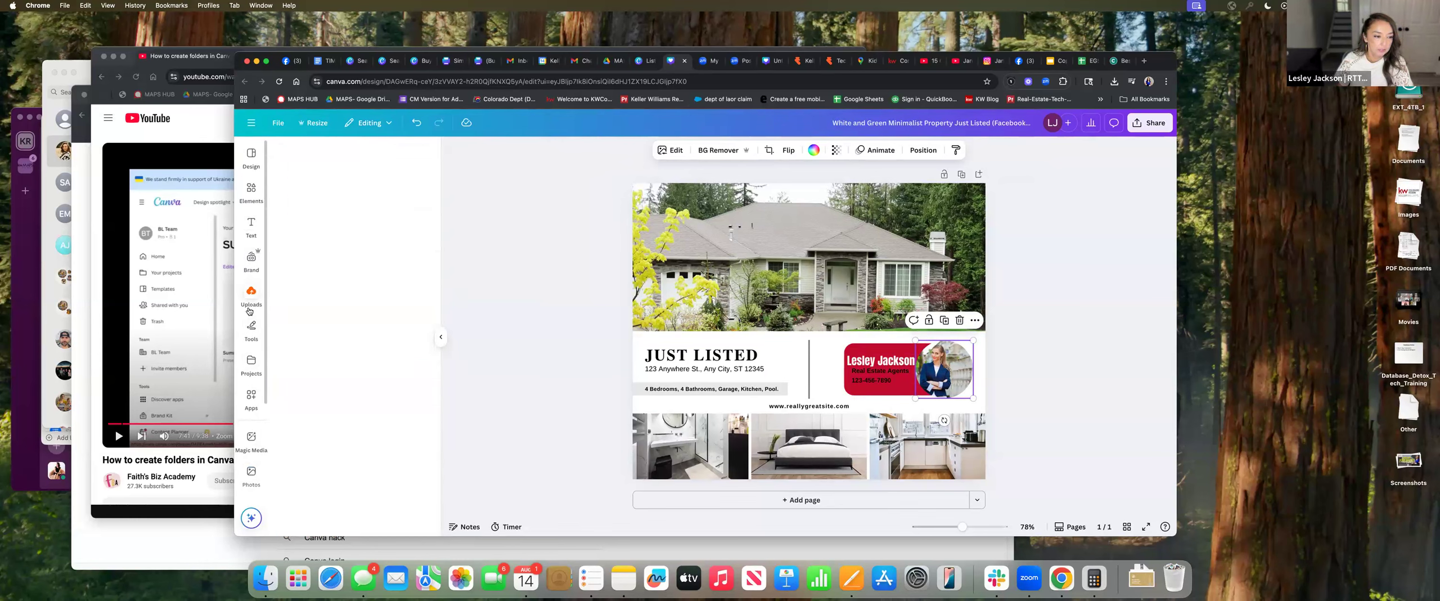
pyautogui.scroll(-10, 373, 355)
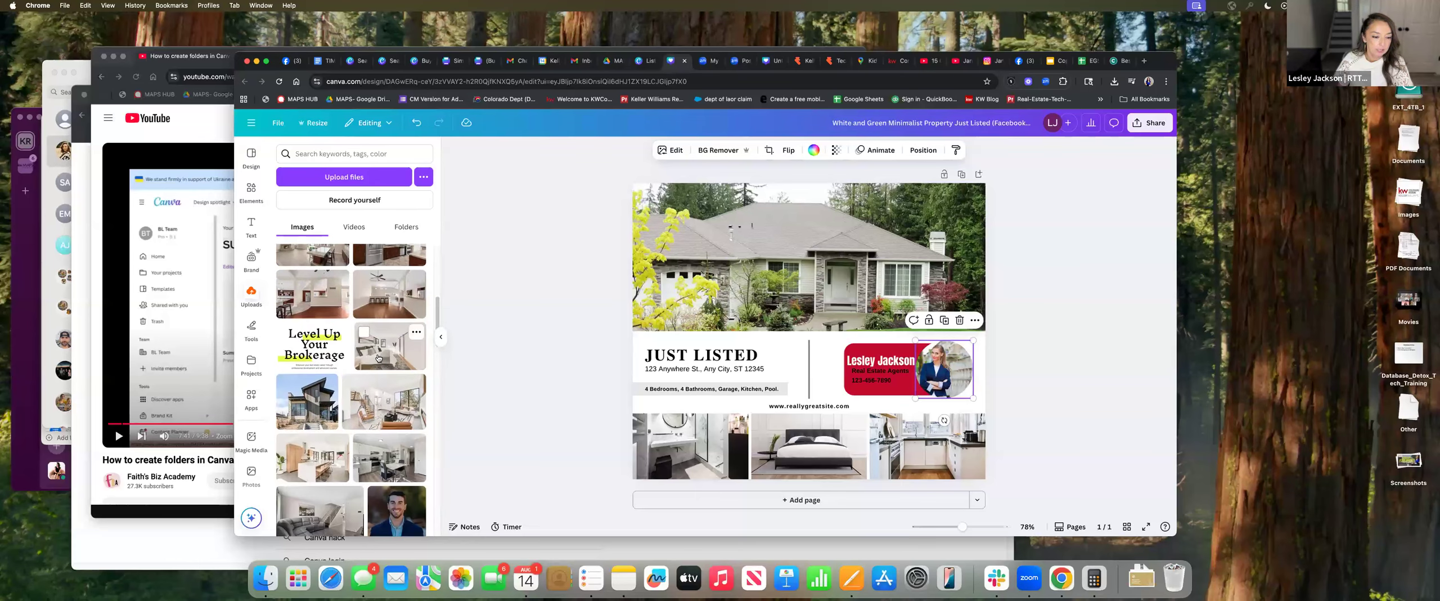
pyautogui.scroll(-5, 385, 367)
pyautogui.scroll(10, 349, 417)
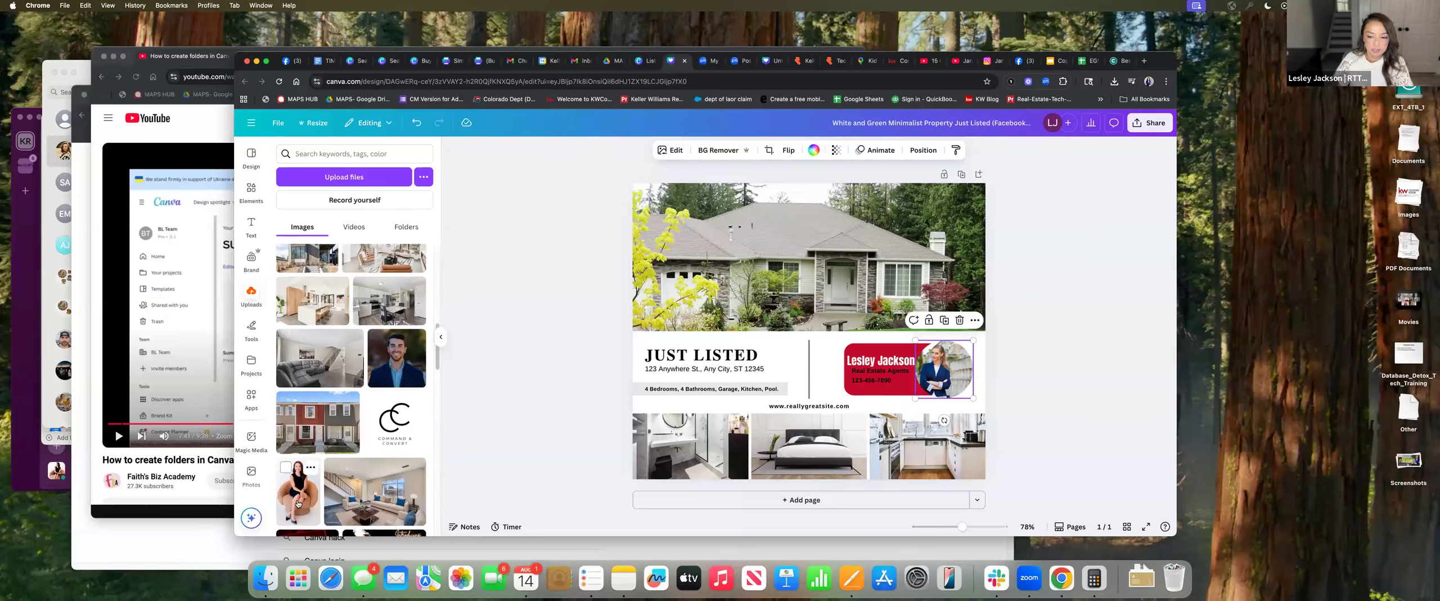
pyautogui.click(298, 504)
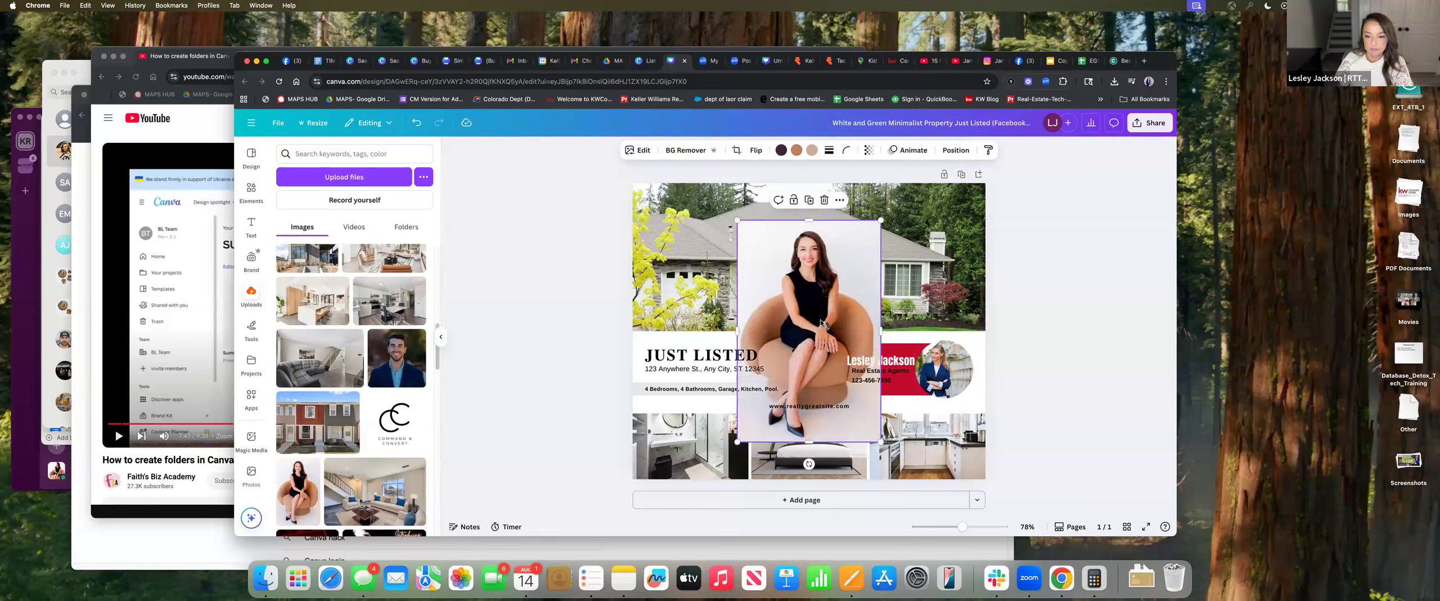
pyautogui.hotkey('ctrl', 'z')
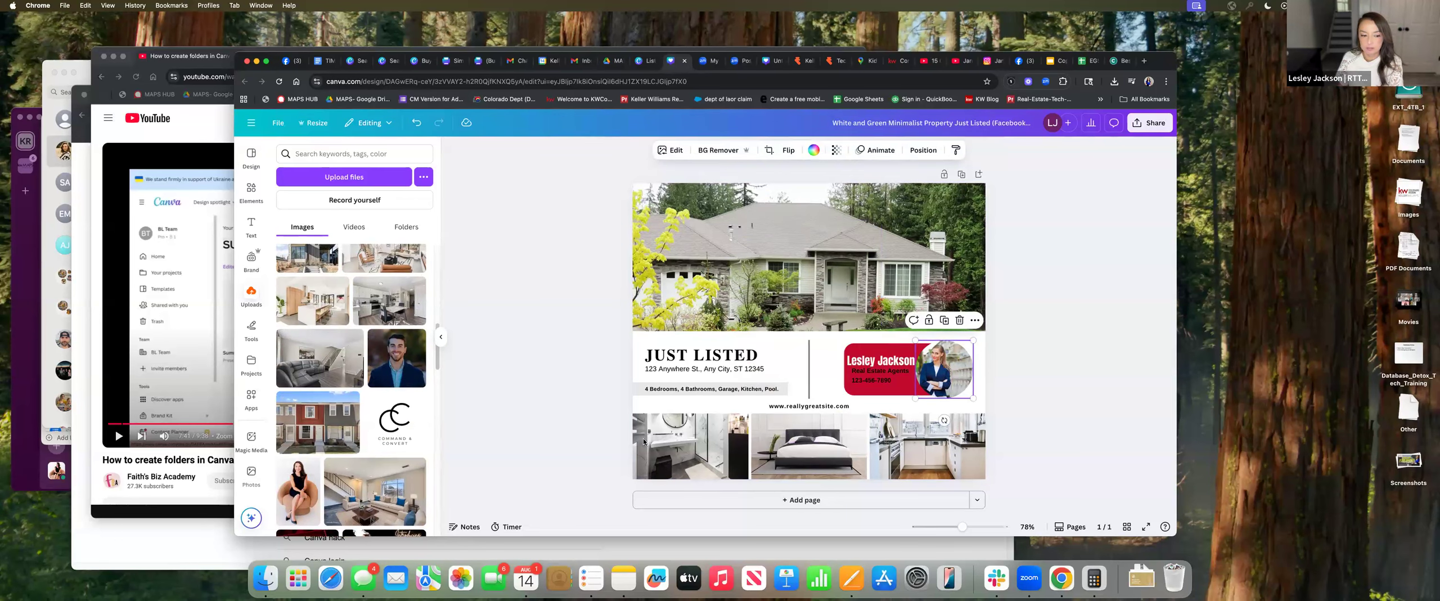
pyautogui.moveTo(292, 481); pyautogui.dragTo(936, 384)
pyautogui.doubleClick(944, 369)
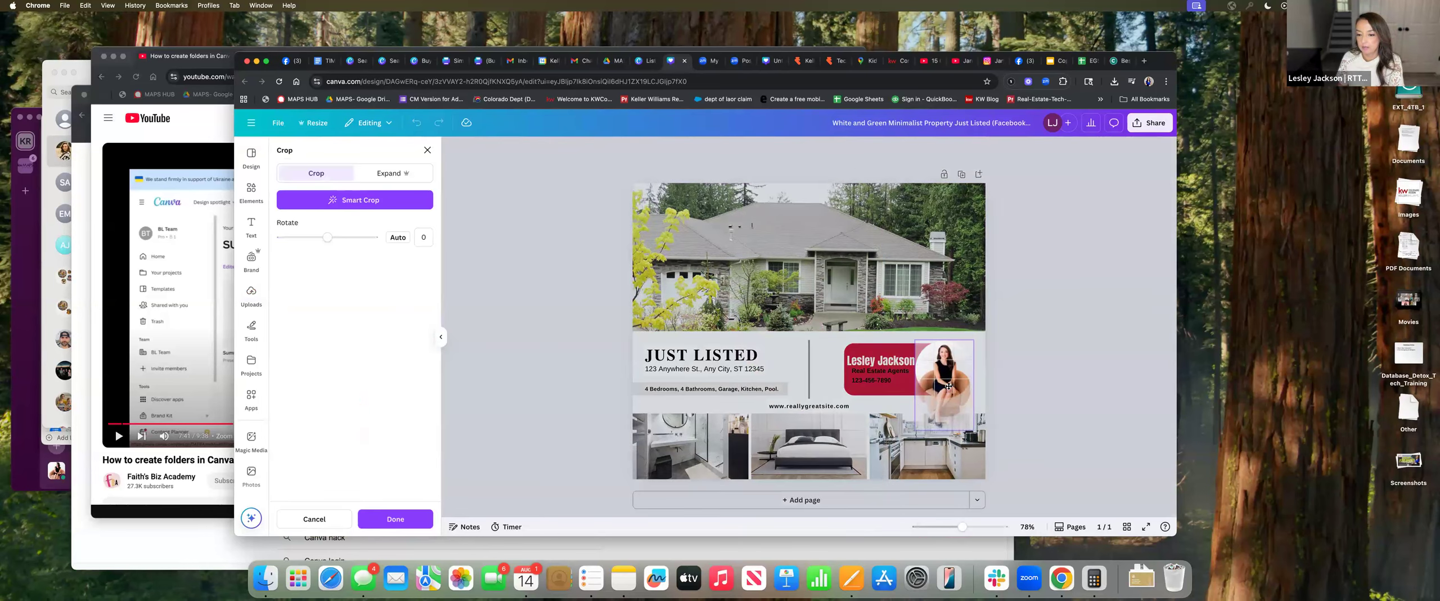
pyautogui.click(1034, 366)
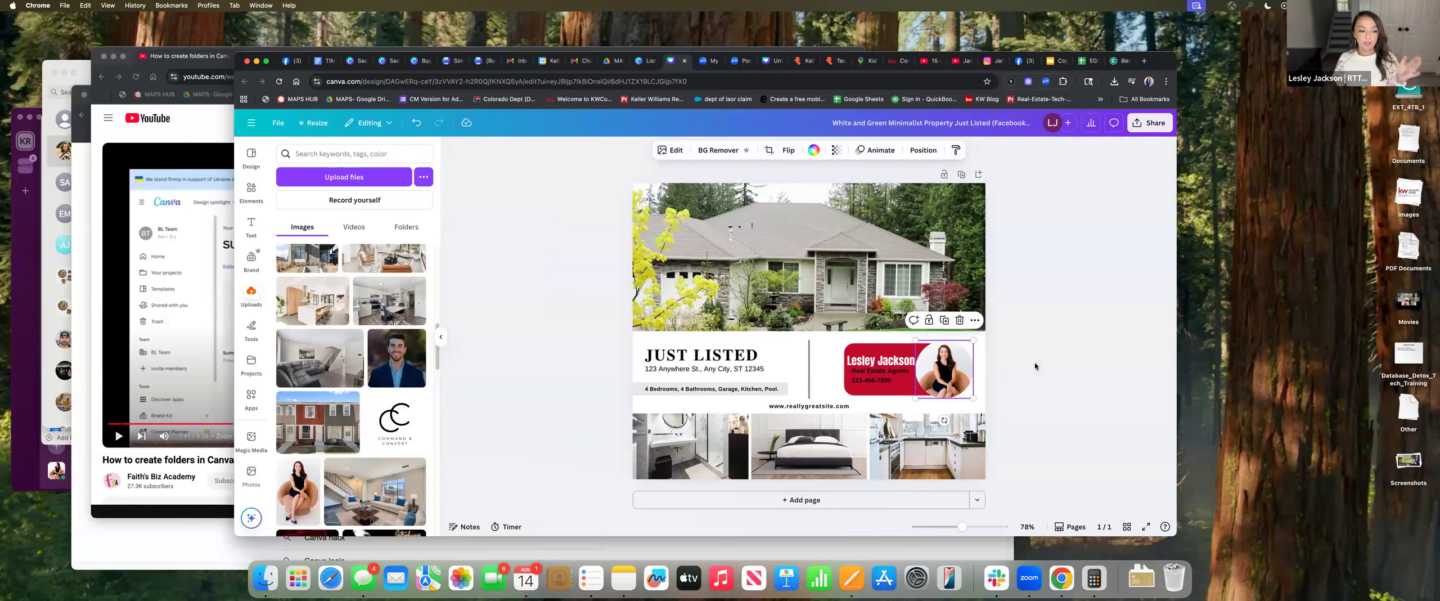
# Delete the old subtitle and add the RTT & MAPS Coach brand-kit text
pyautogui.doubleClick(881, 371)
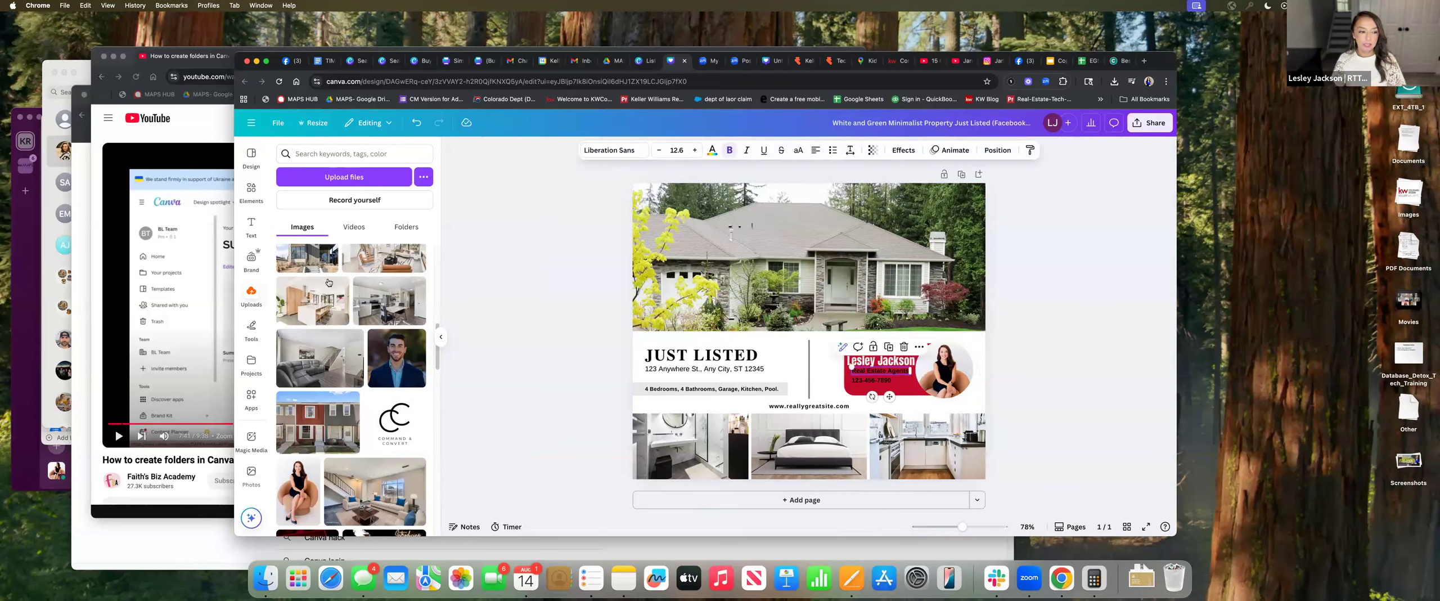
pyautogui.click(251, 225)
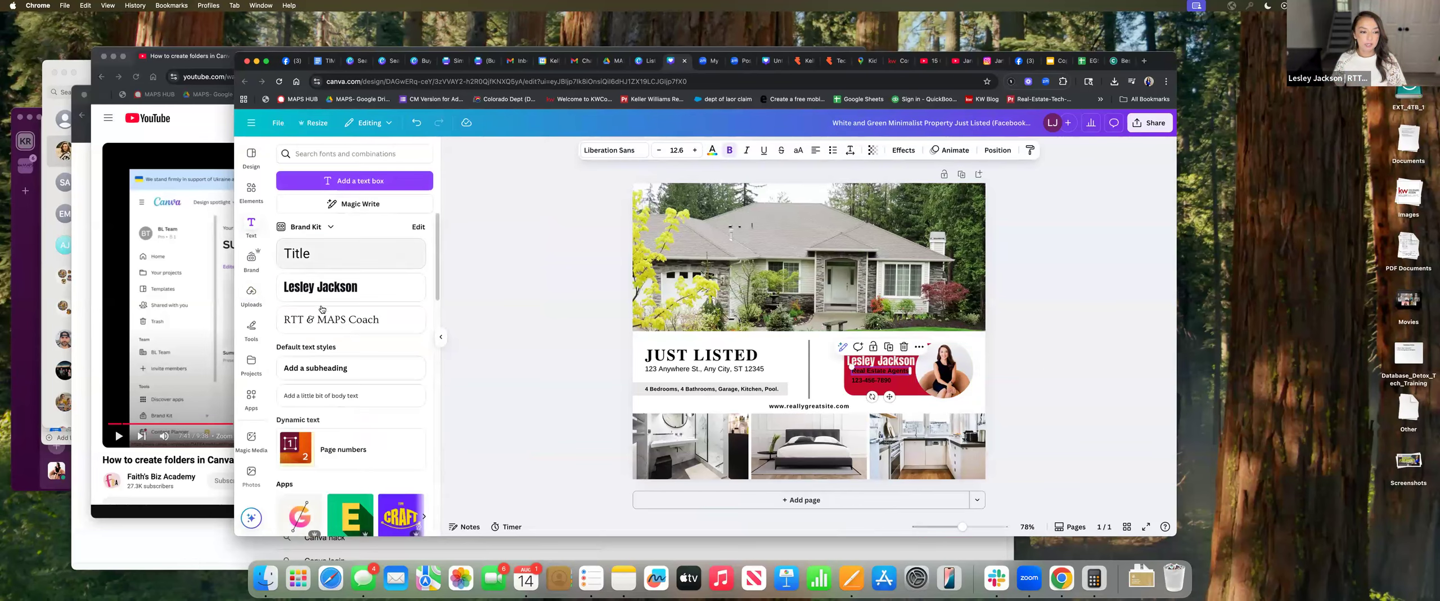
pyautogui.press('Delete')
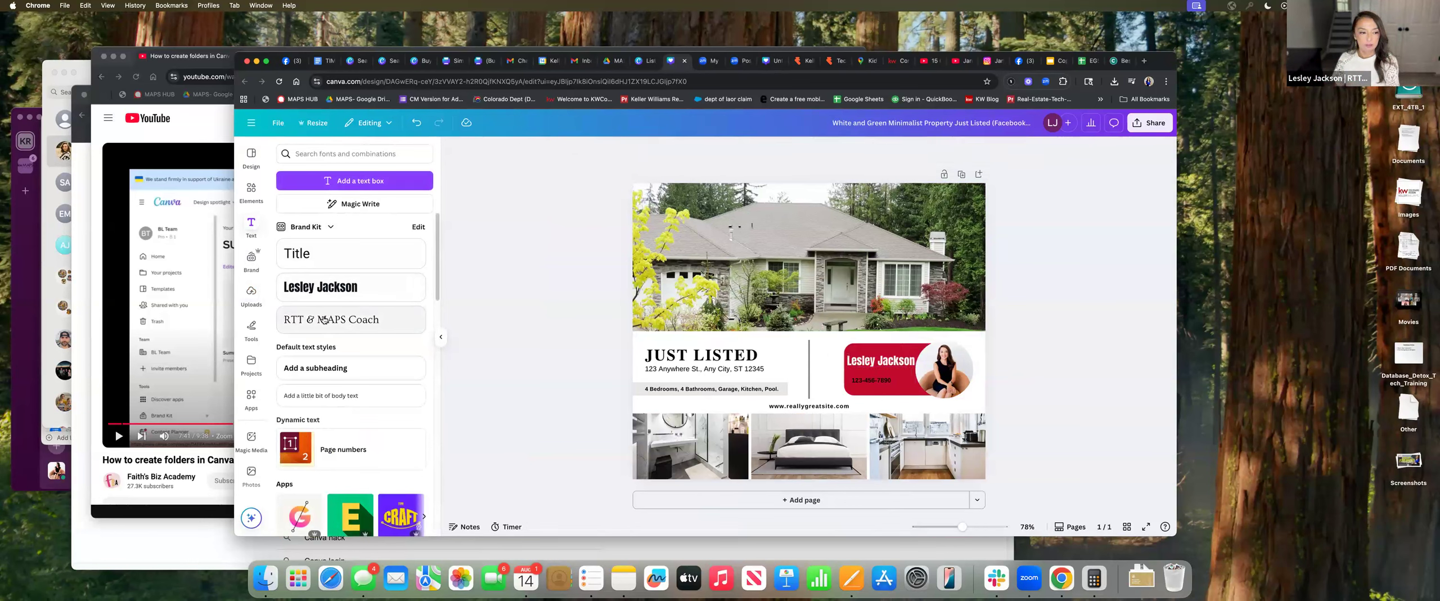
pyautogui.click(324, 319)
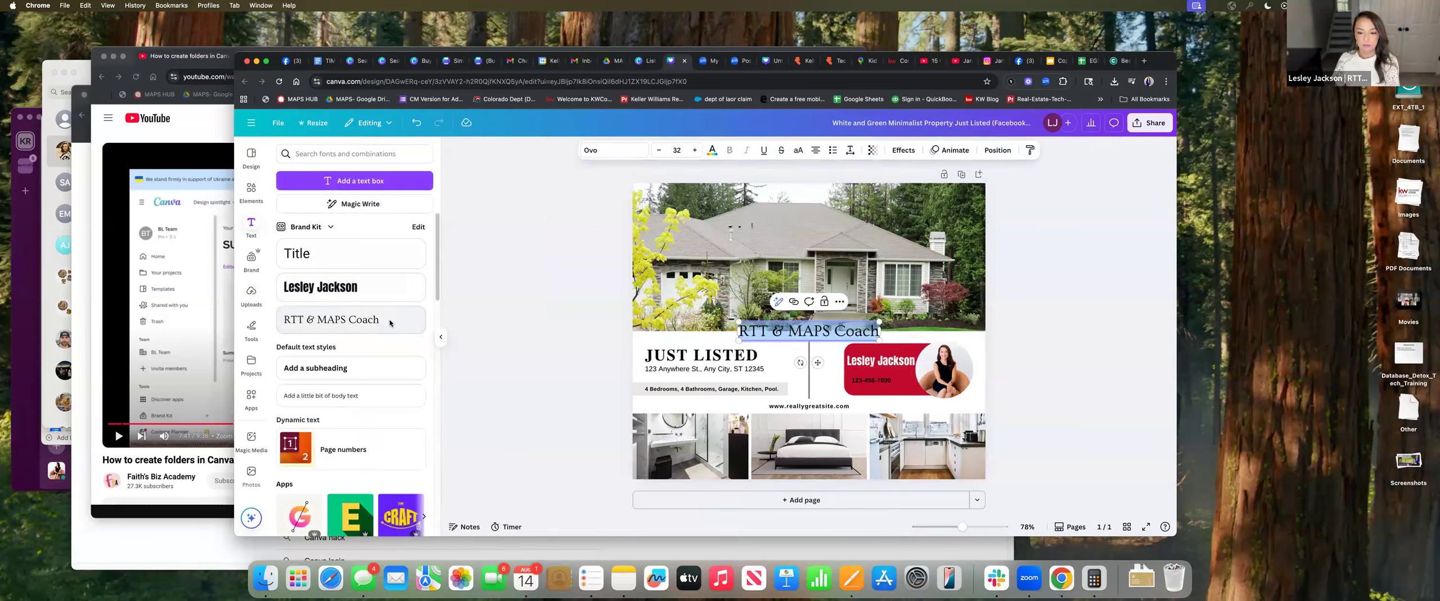
pyautogui.moveTo(879, 330); pyautogui.dragTo(781, 326)
pyautogui.click(782, 325)
pyautogui.click(784, 322)
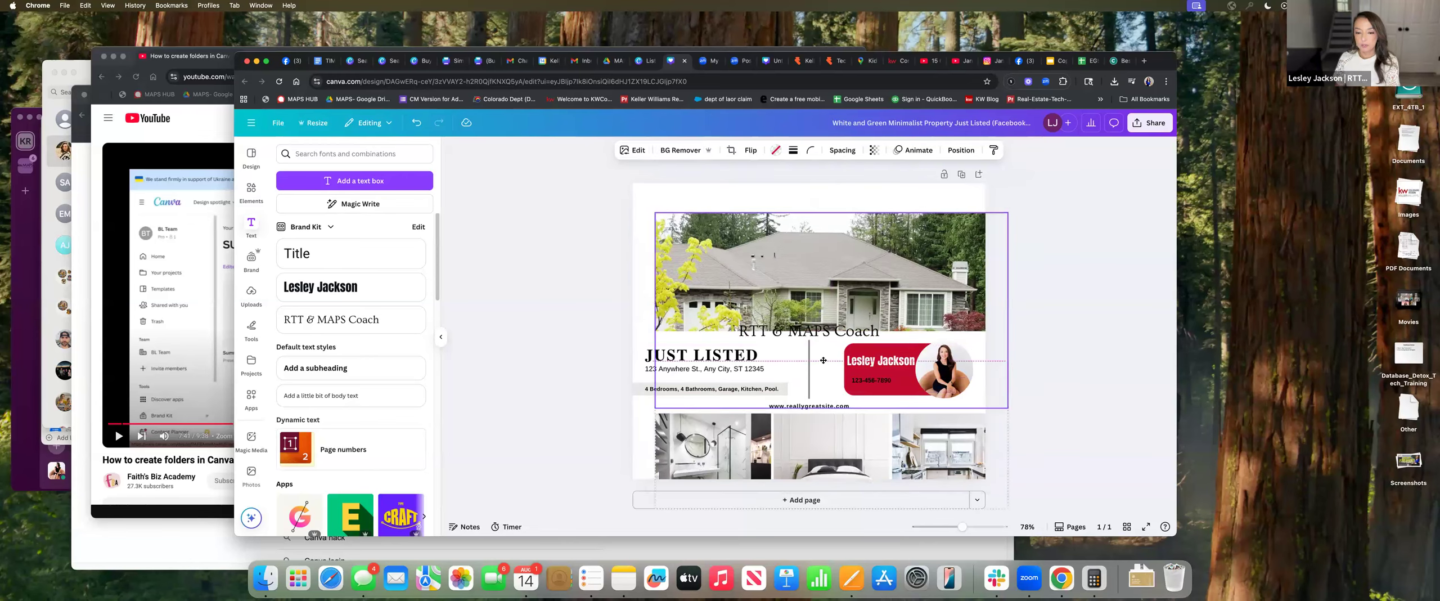
# Move the RTT & MAPS Coach line onto the red banner and colour it cream
pyautogui.click(840, 330)
pyautogui.moveTo(871, 364)
pyautogui.mouseDown()
pyautogui.moveTo(922, 372)
pyautogui.moveTo(869, 373)
pyautogui.mouseUp()
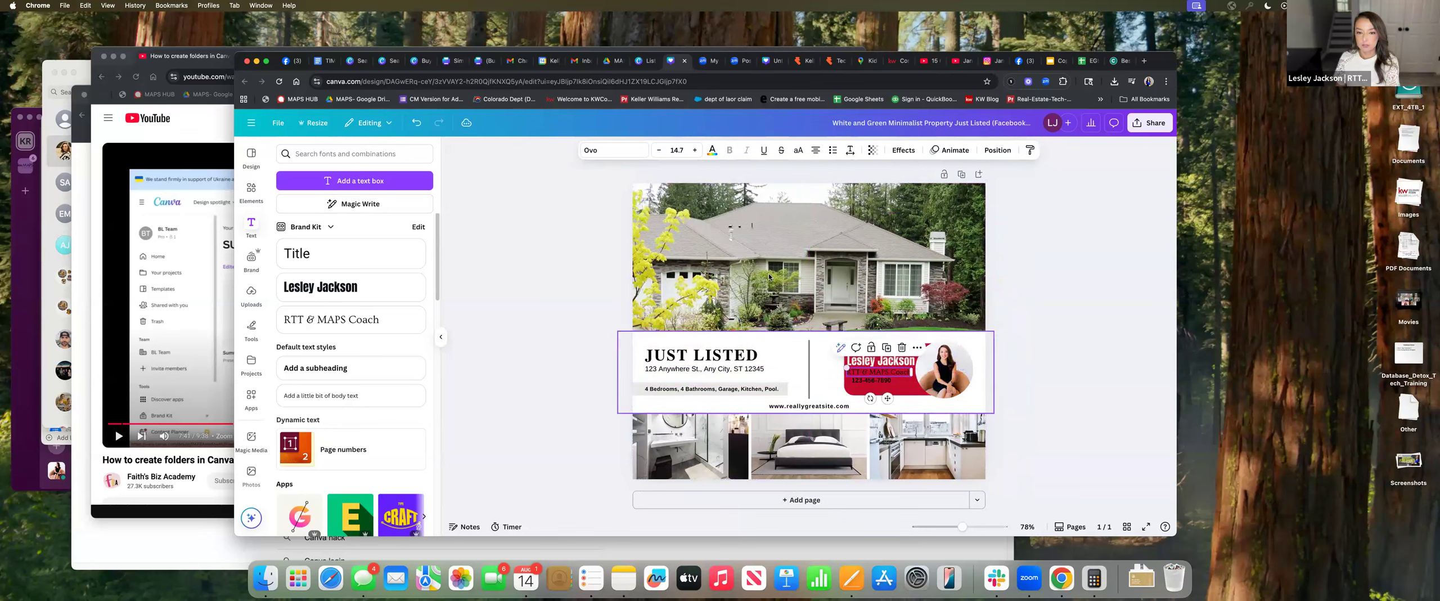
pyautogui.click(711, 152)
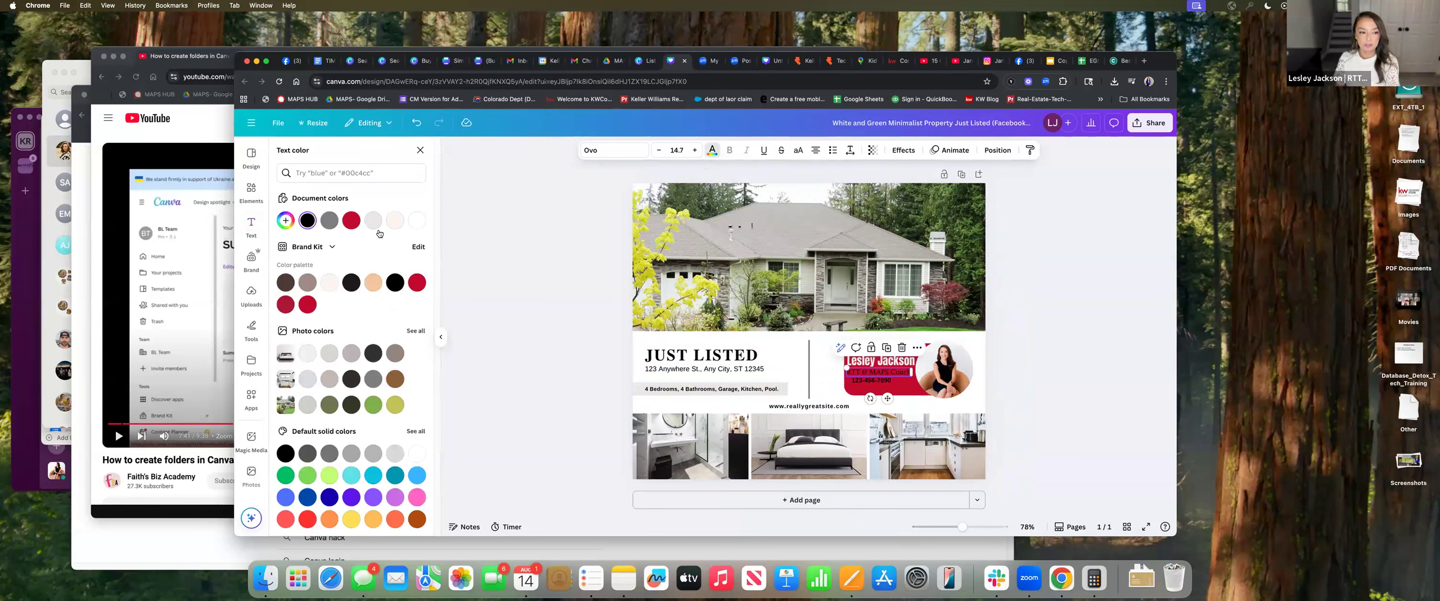
pyautogui.click(331, 283)
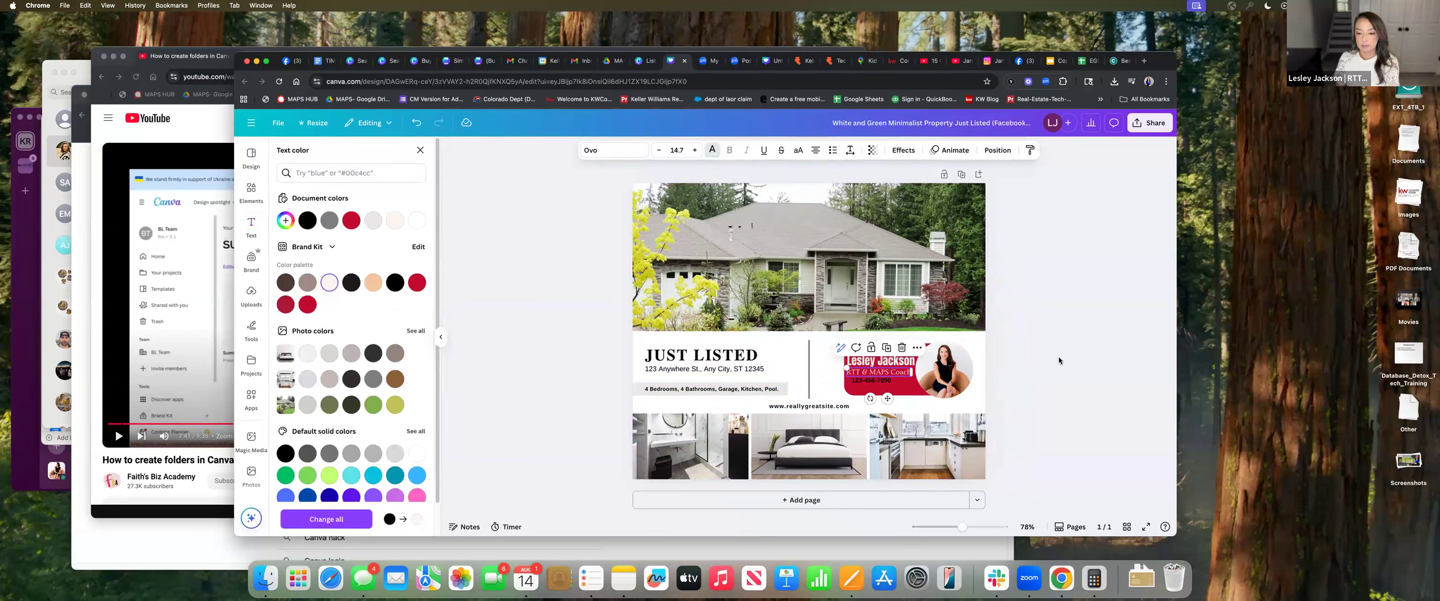
pyautogui.click(1049, 401)
pyautogui.click(1050, 402)
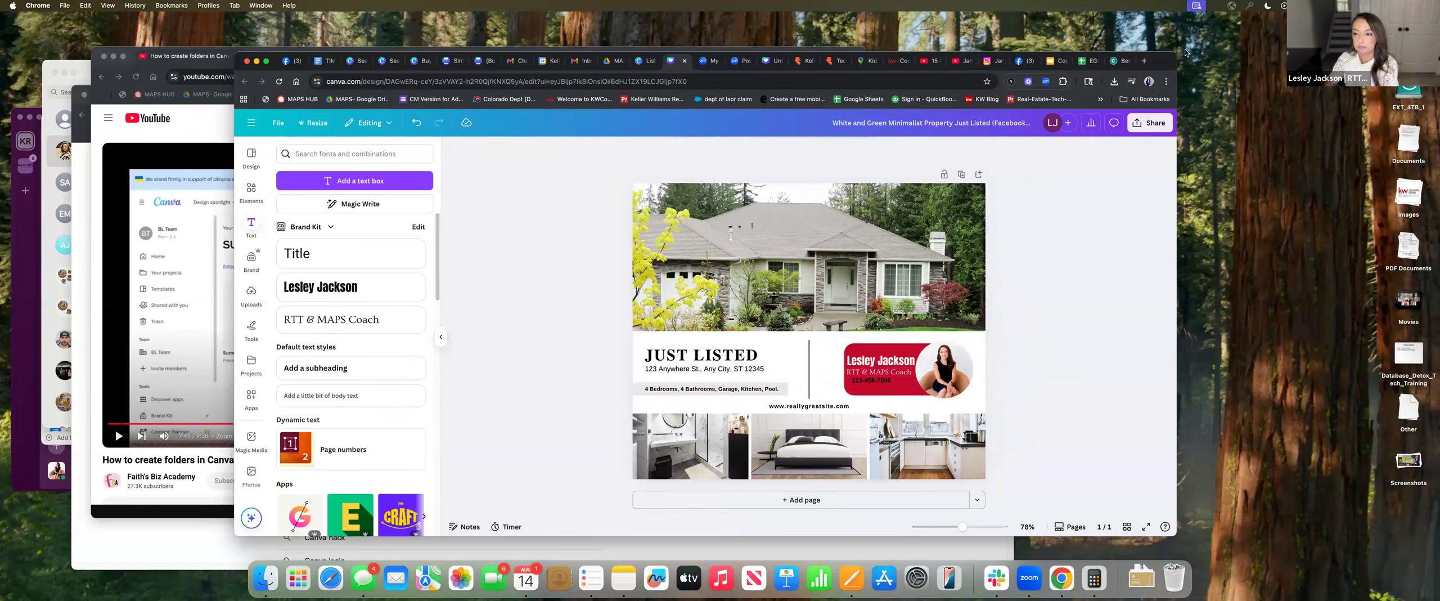
pyautogui.click(1155, 128)
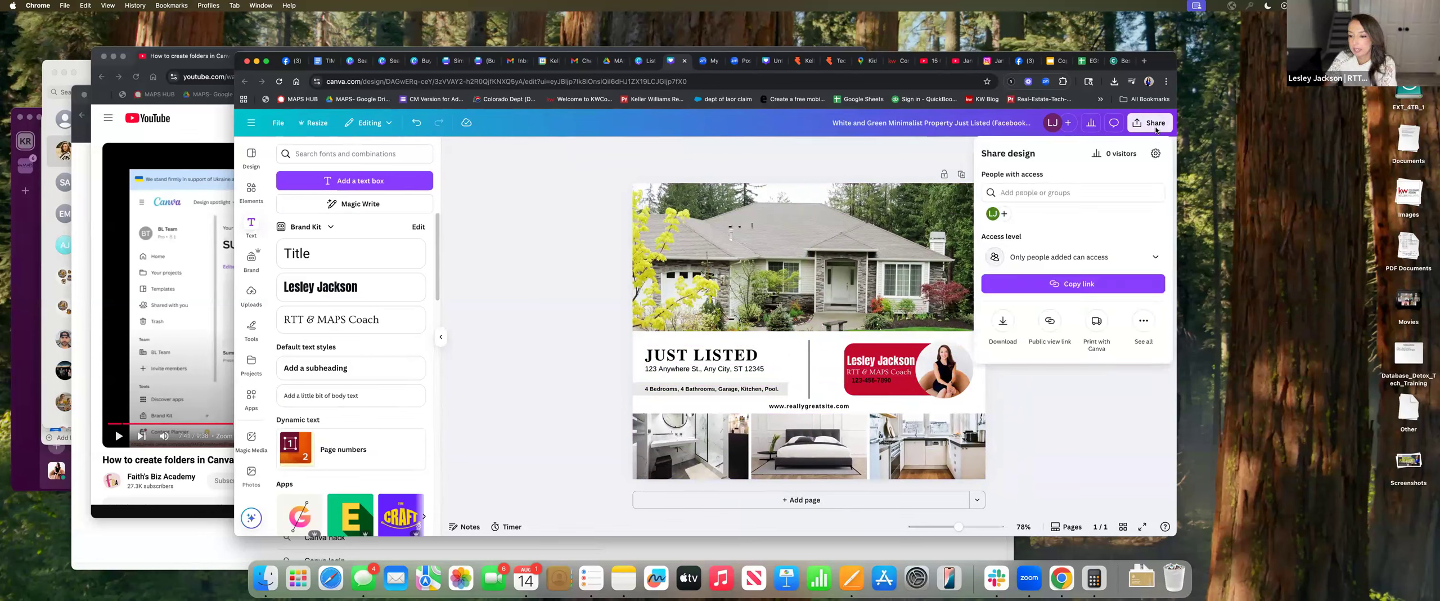
# Through Share's options, move the White and Green Minimalist flyer into the Listings folder
pyautogui.click(1143, 320)
pyautogui.click(920, 142)
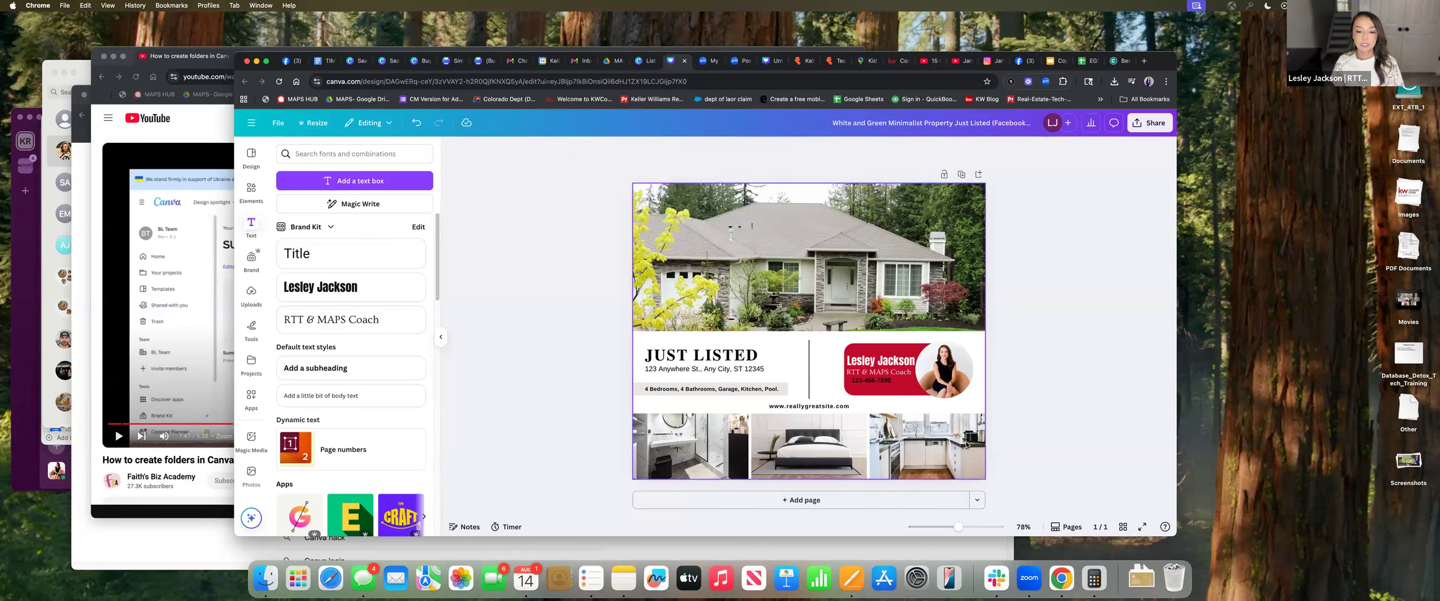
pyautogui.click(1152, 127)
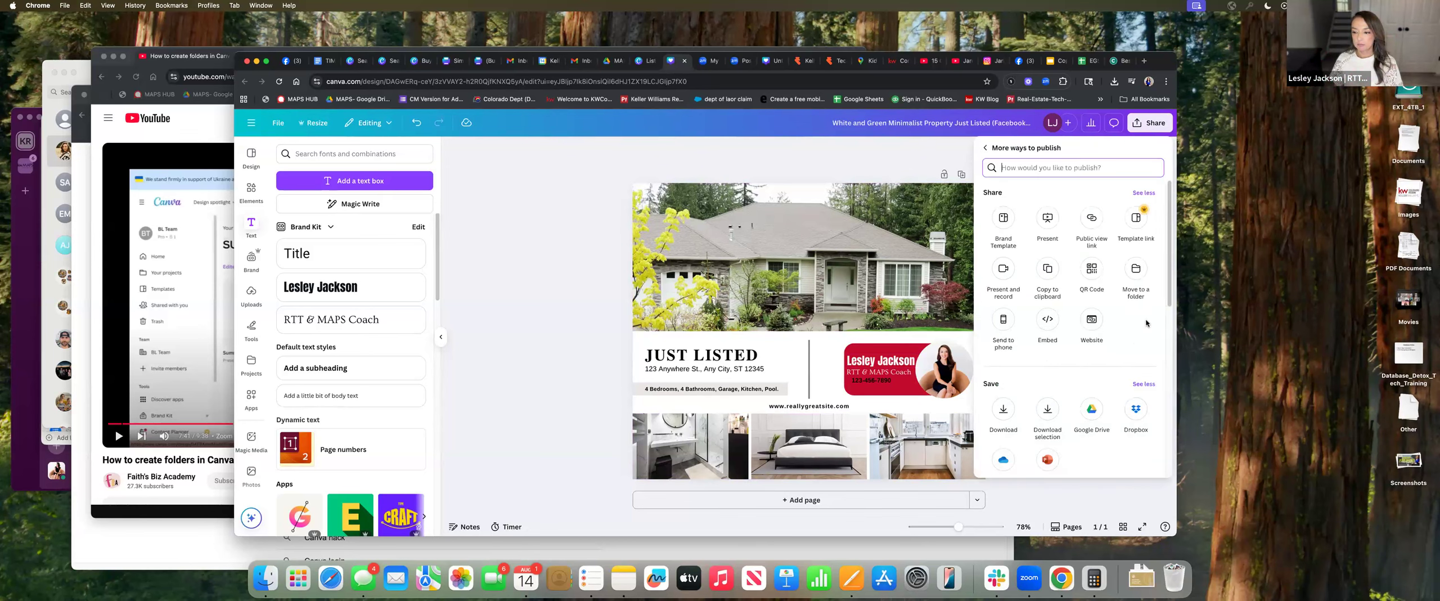
pyautogui.click(1137, 272)
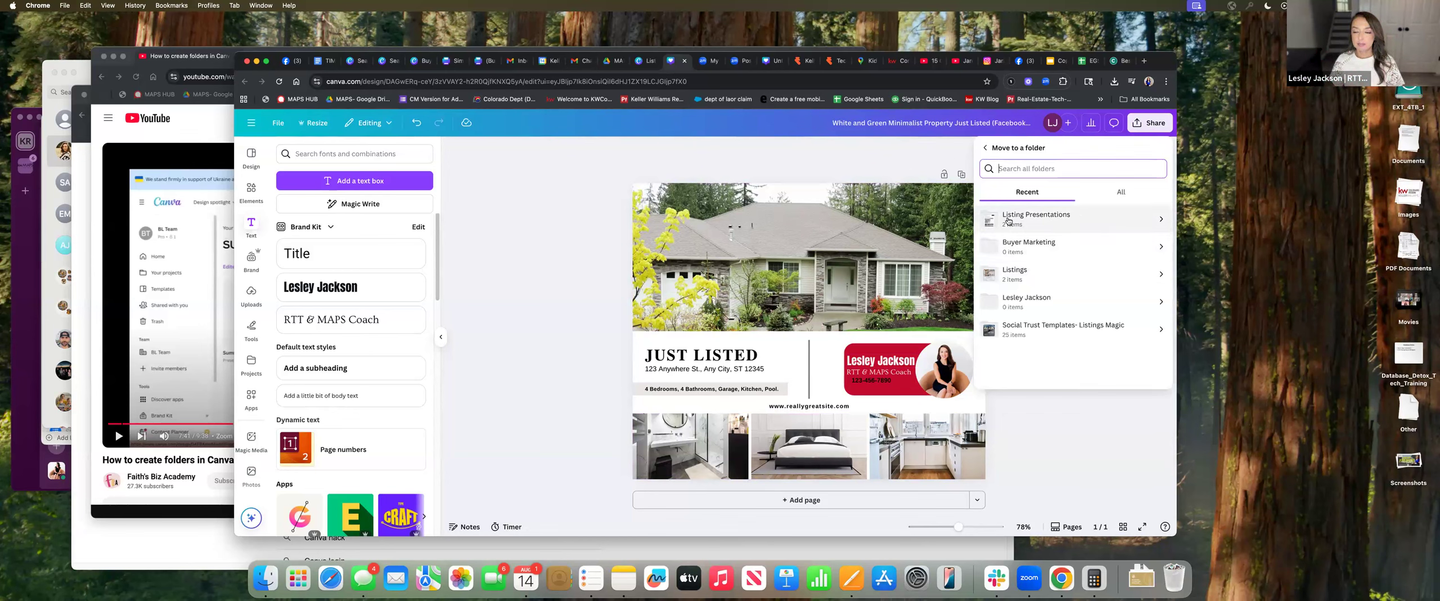
pyautogui.click(1008, 280)
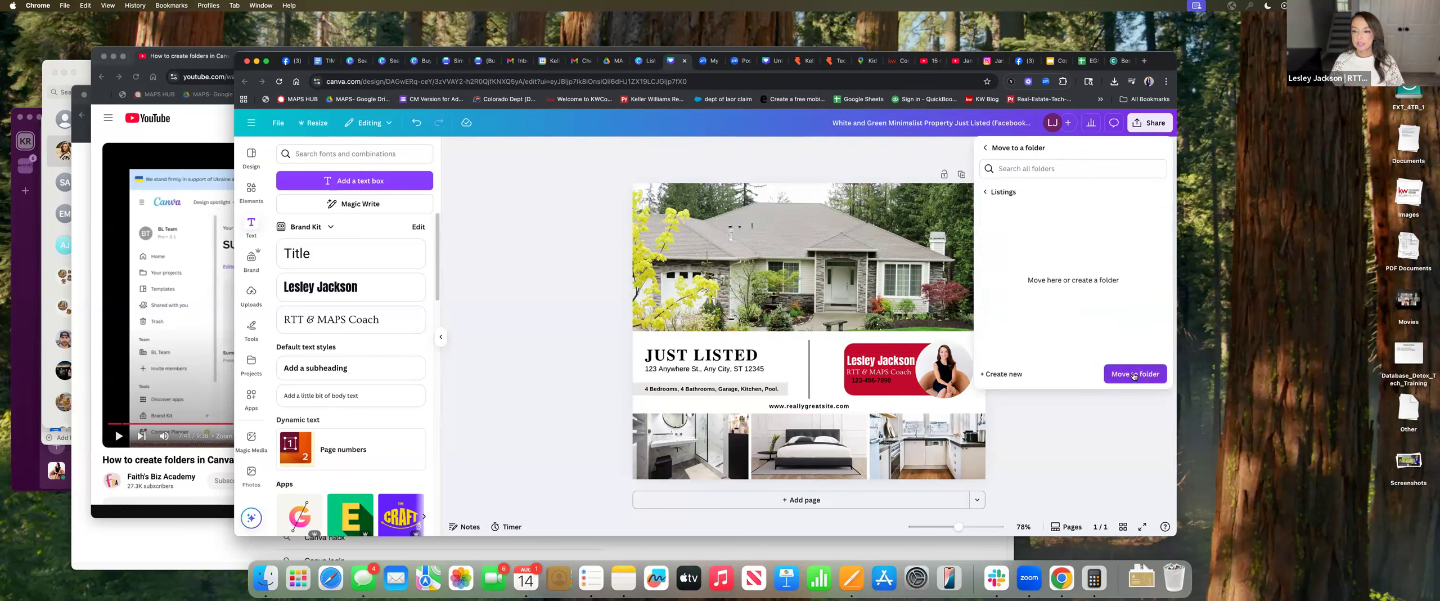
pyautogui.click(1134, 375)
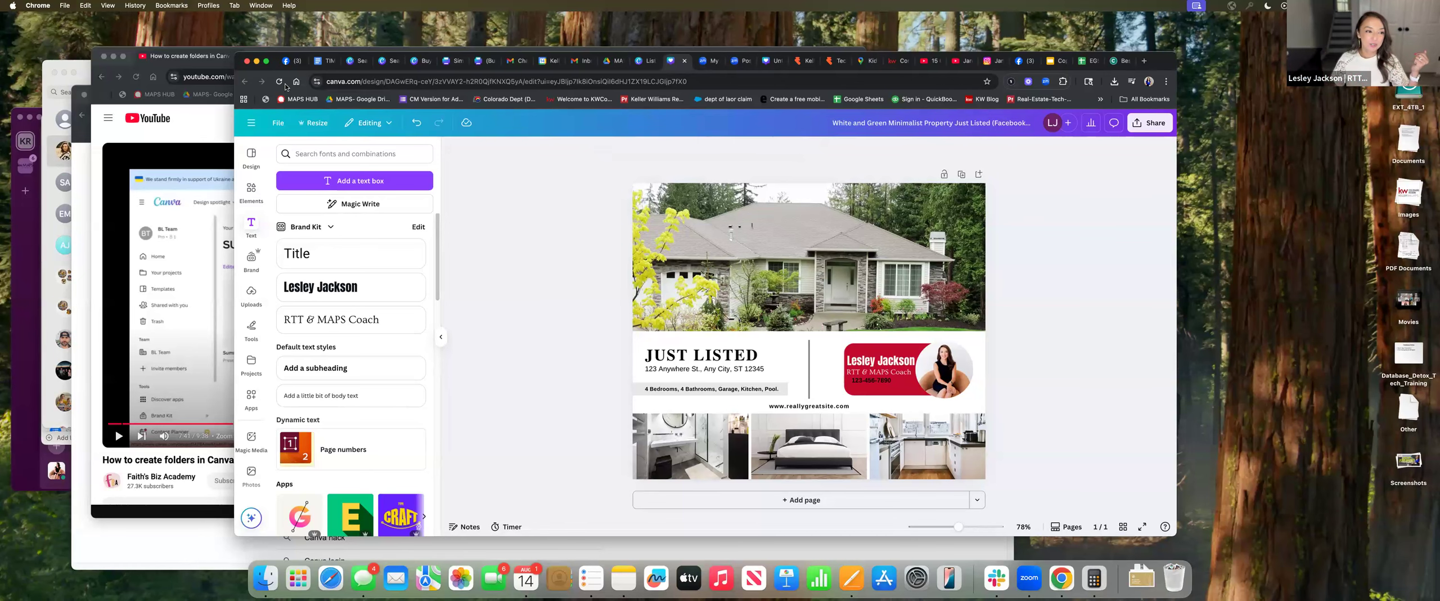
# Go Home, open Projects to confirm the flyer is in the Listings folder, then return Home
pyautogui.click(251, 127)
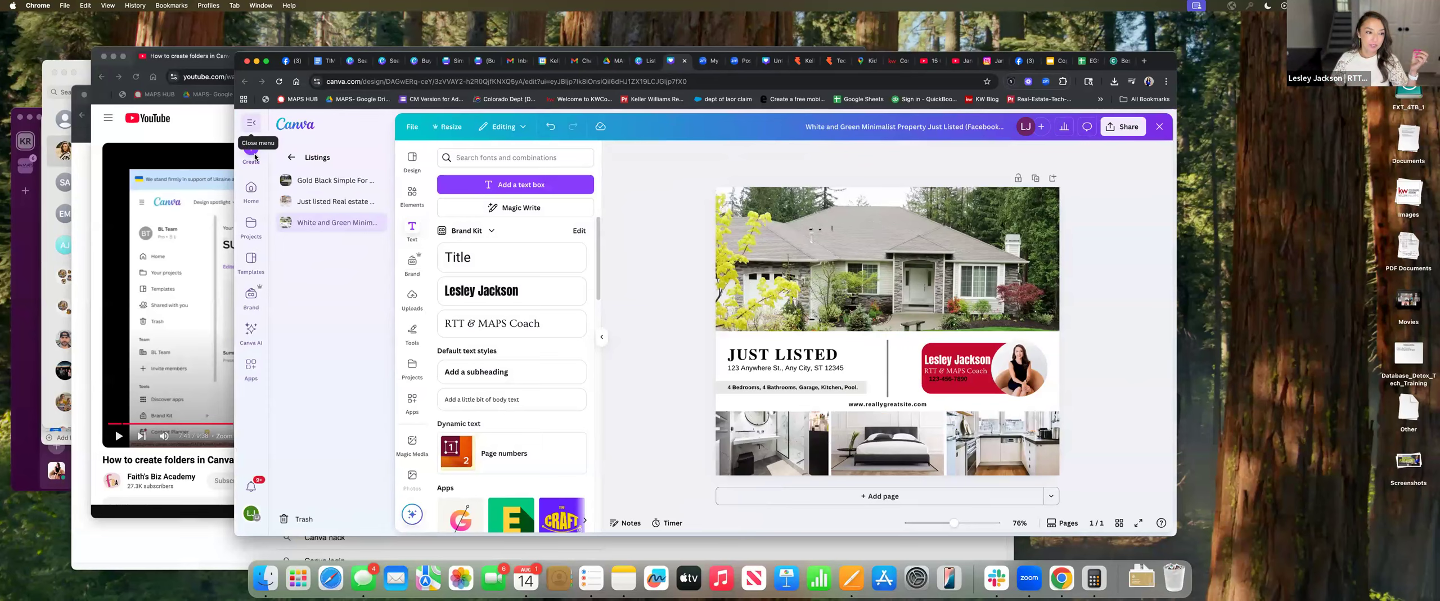
pyautogui.click(251, 188)
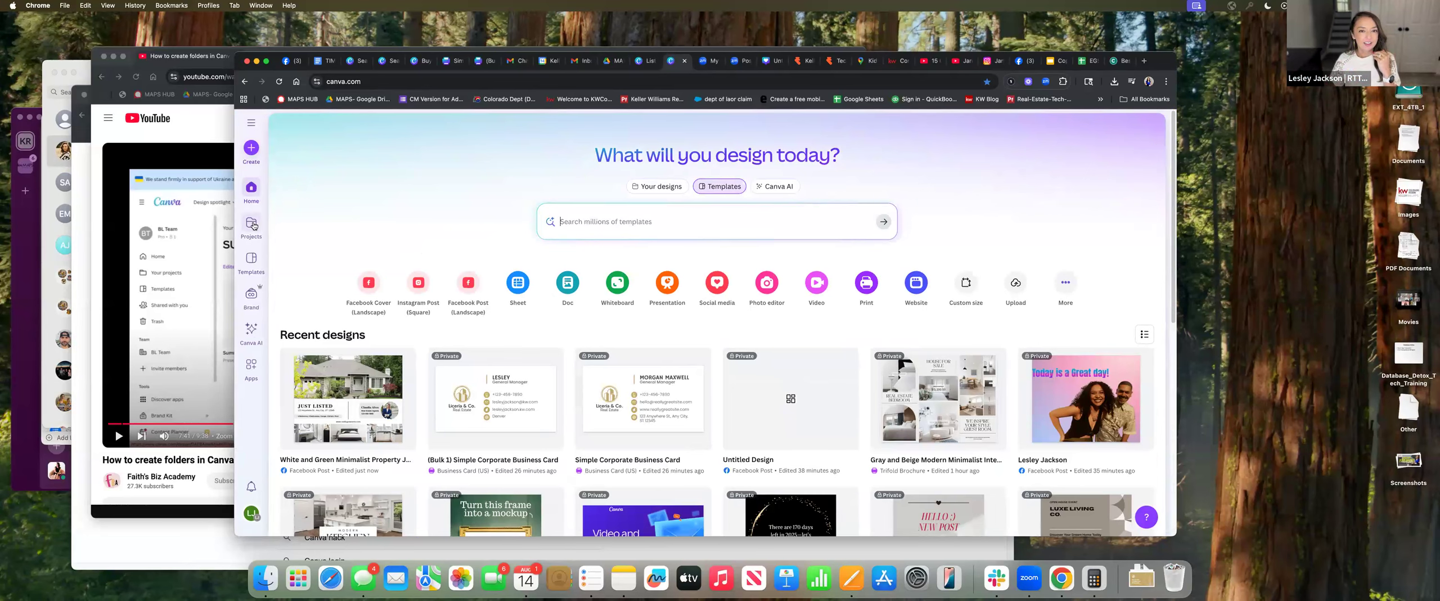
pyautogui.click(259, 223)
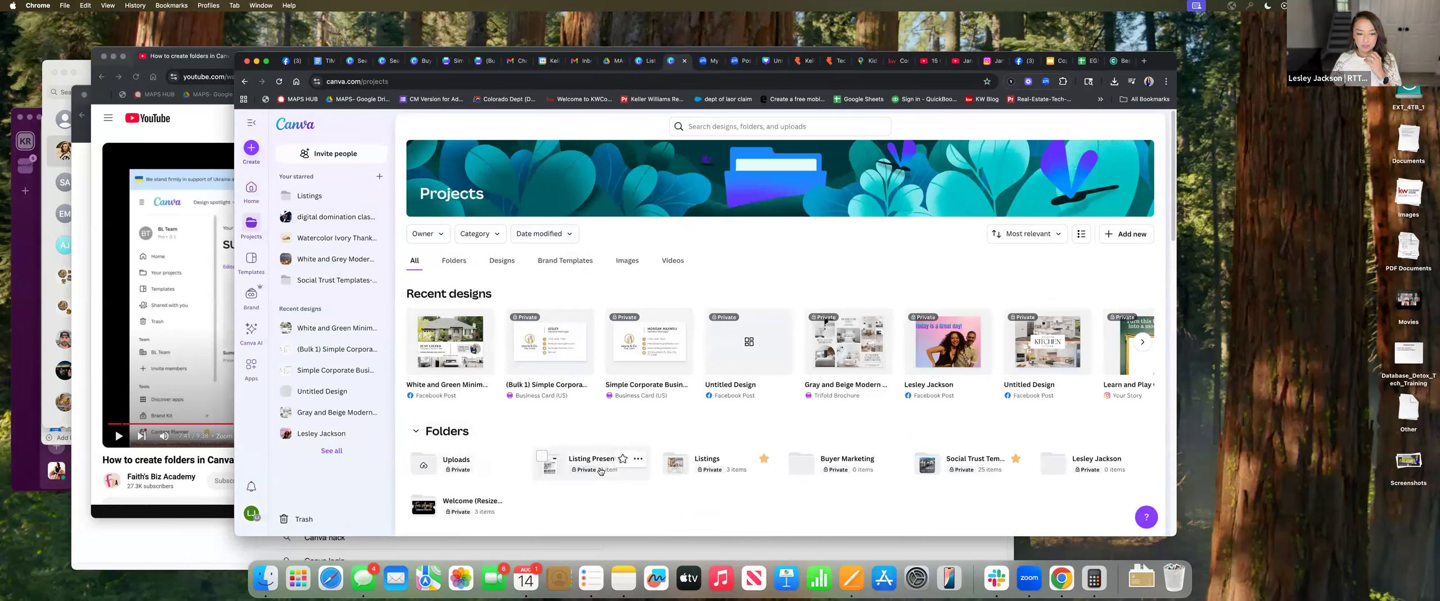
pyautogui.click(724, 470)
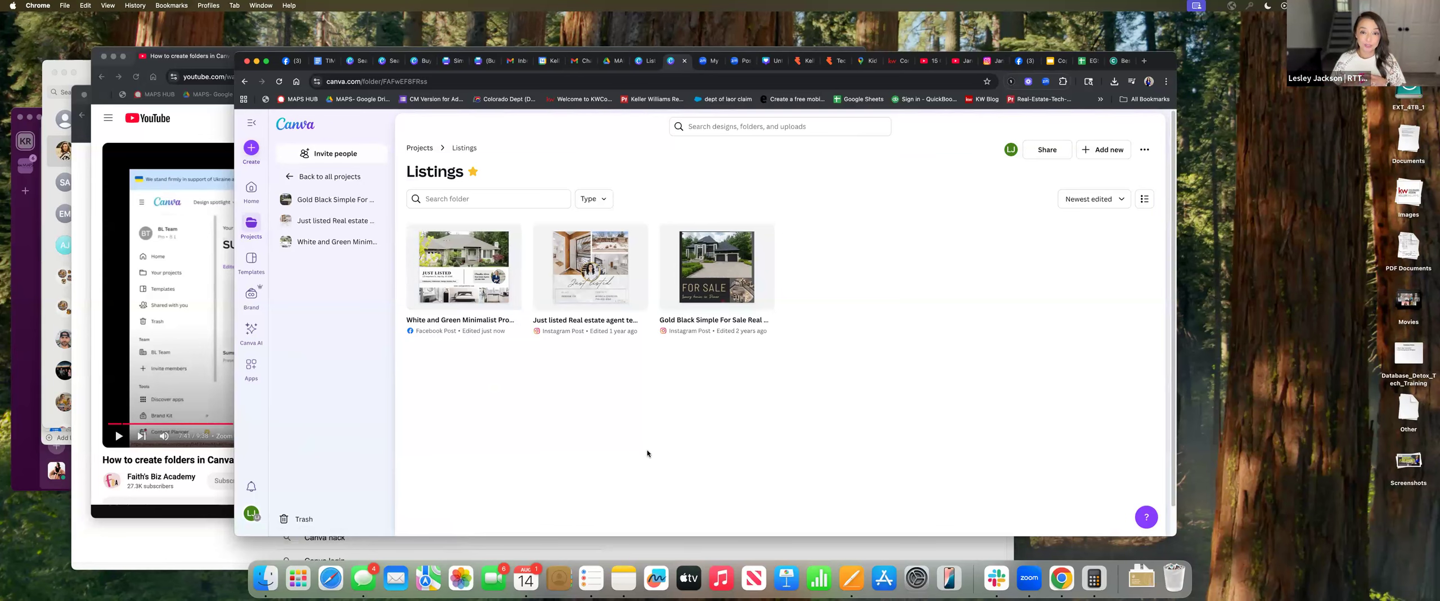
pyautogui.click(251, 190)
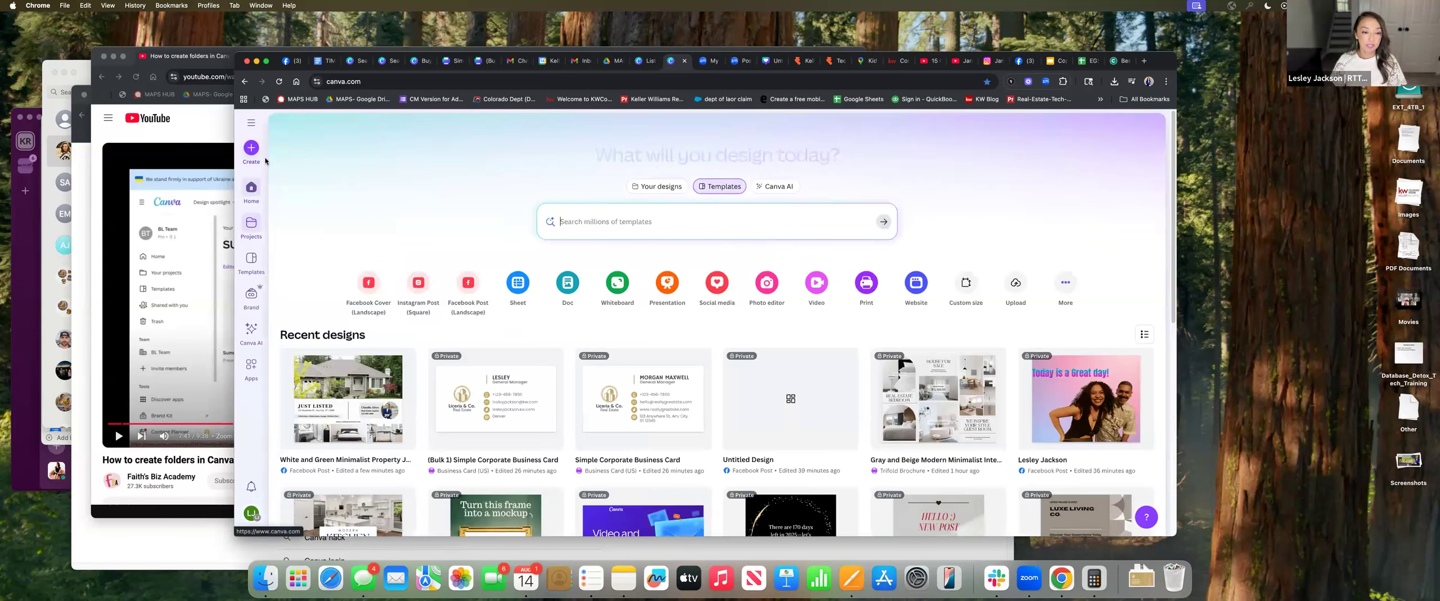
# Search templates for 'presentation', then filter the results to Your designs
pyautogui.scroll(-5, 1004, 426)
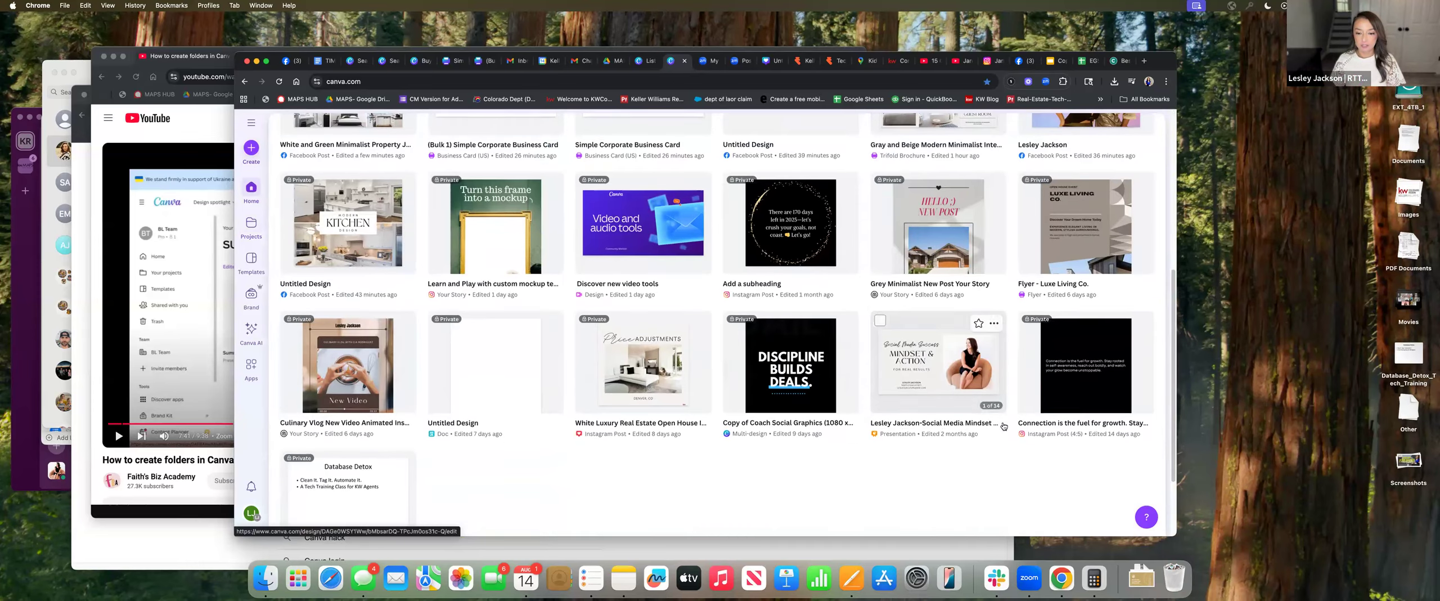
pyautogui.scroll(5, 1005, 426)
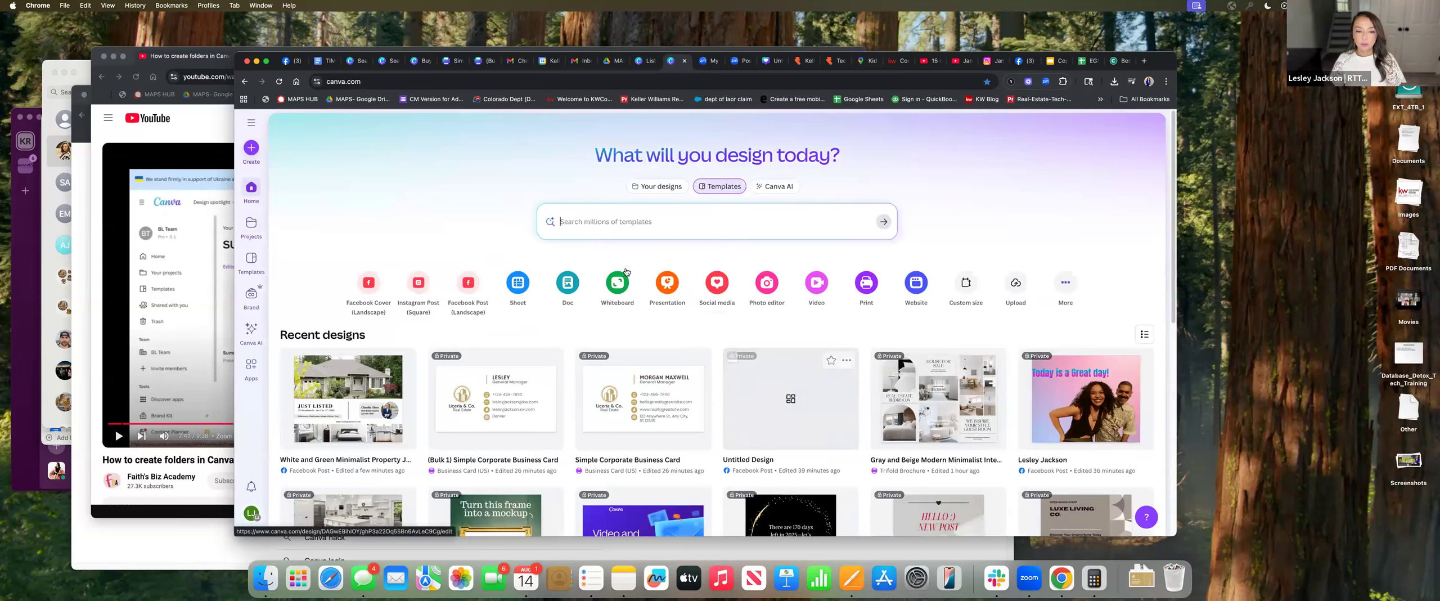
pyautogui.click(633, 225)
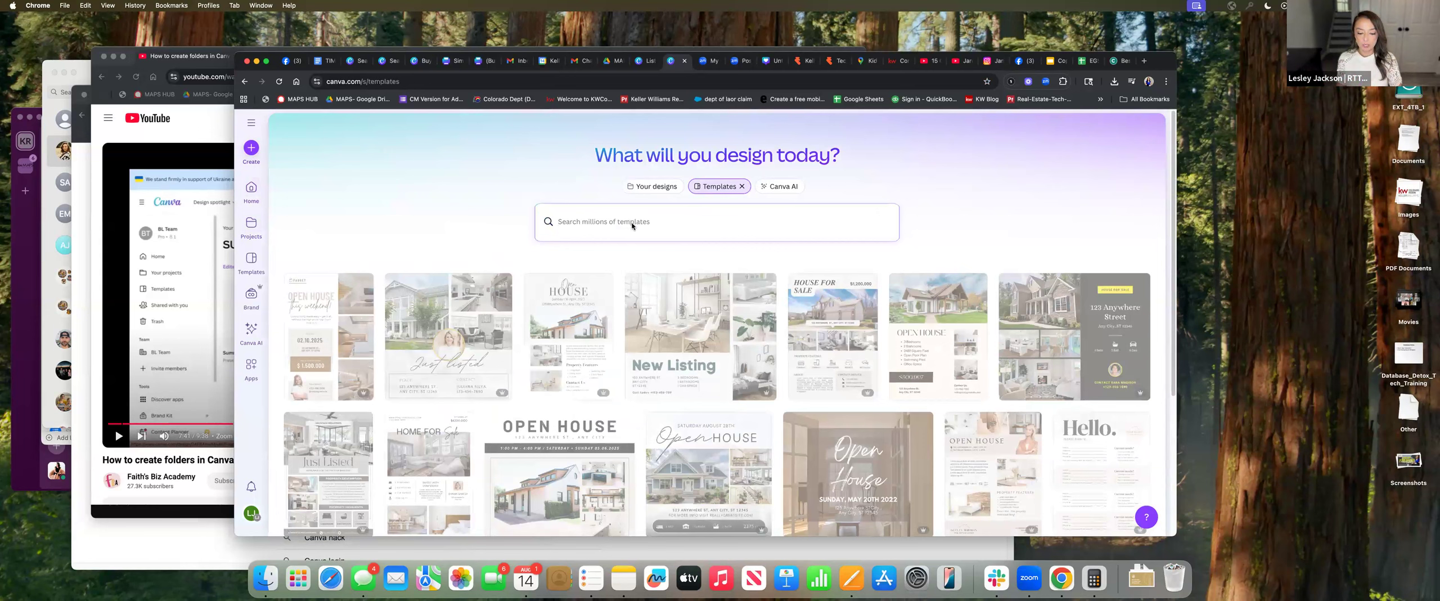
pyautogui.click(633, 226)
pyautogui.write('presentation')
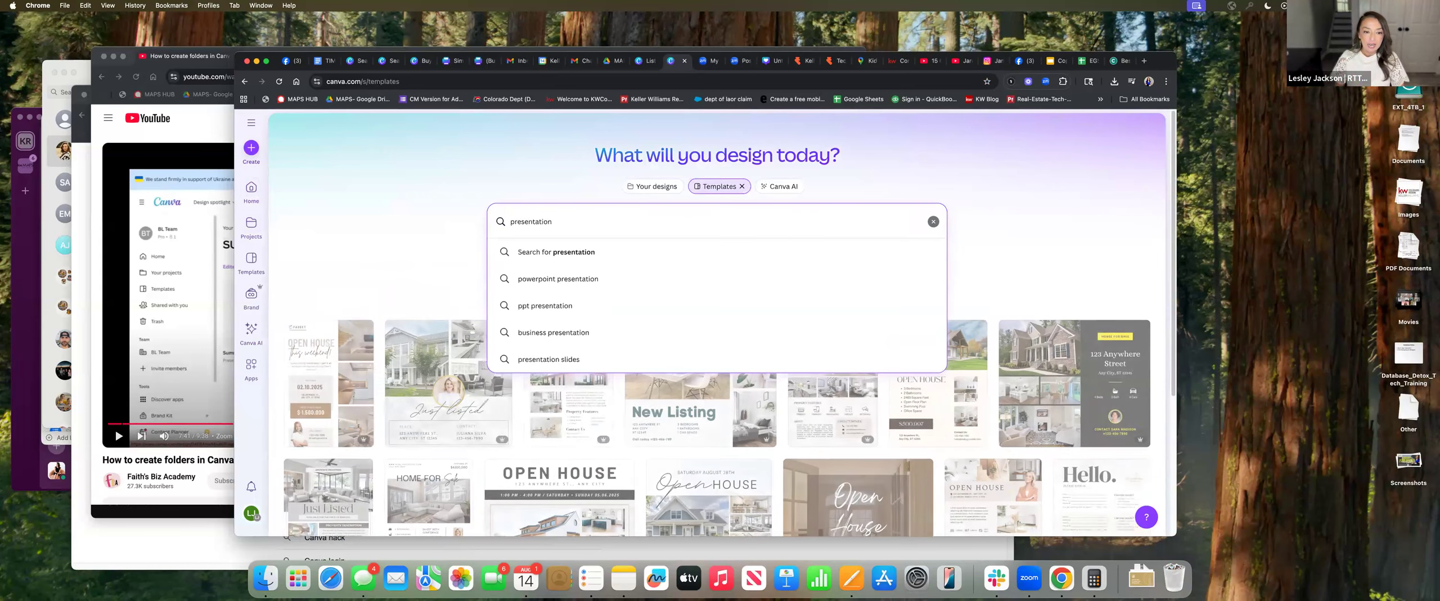
pyautogui.press('Return')
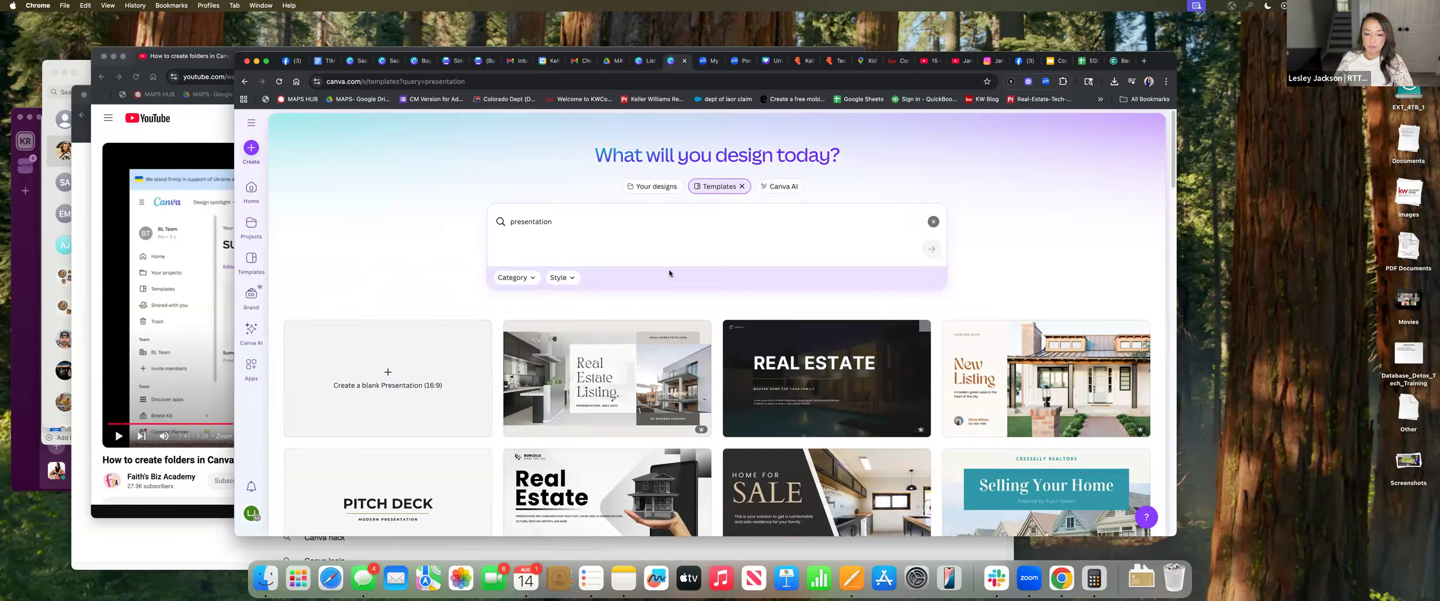
pyautogui.scroll(-10, 669, 273)
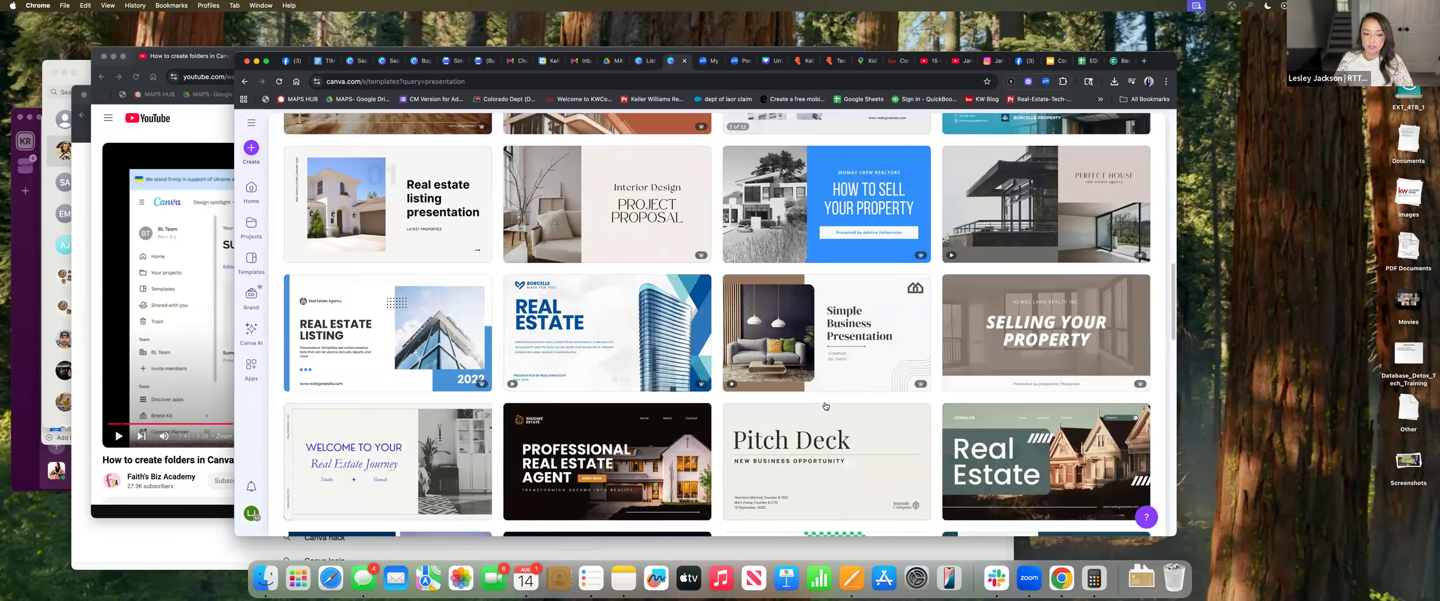
pyautogui.scroll(10, 827, 408)
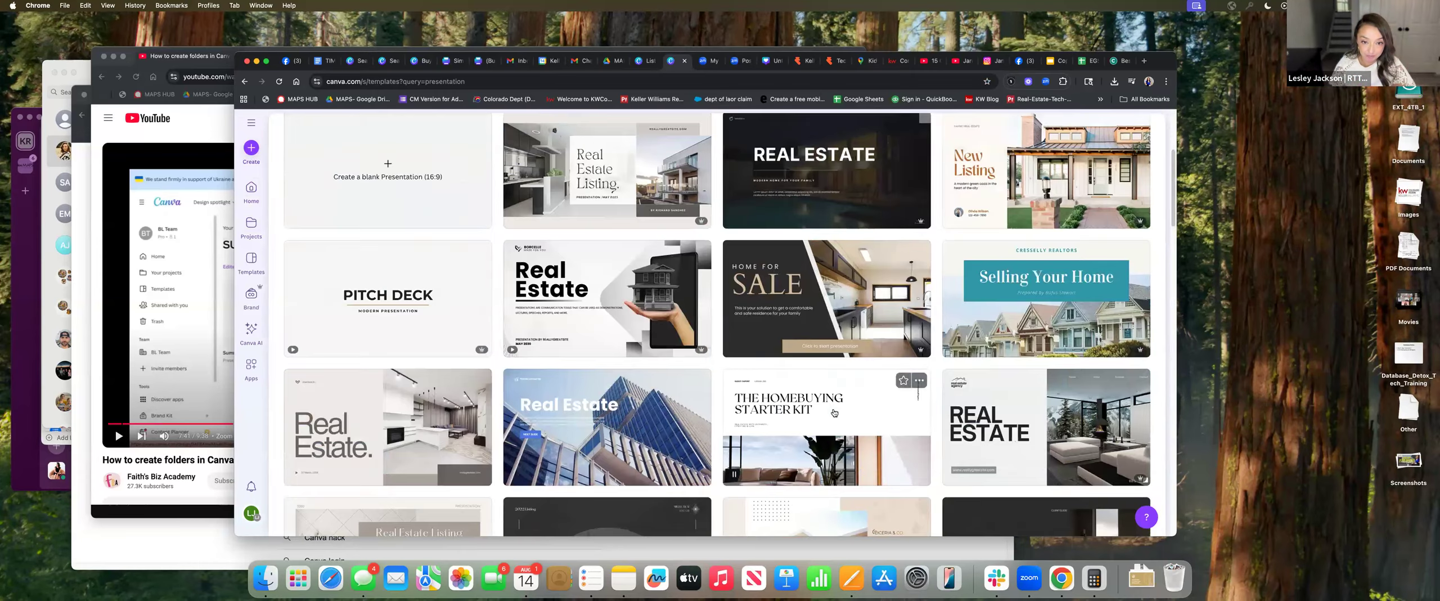
pyautogui.scroll(5, 835, 413)
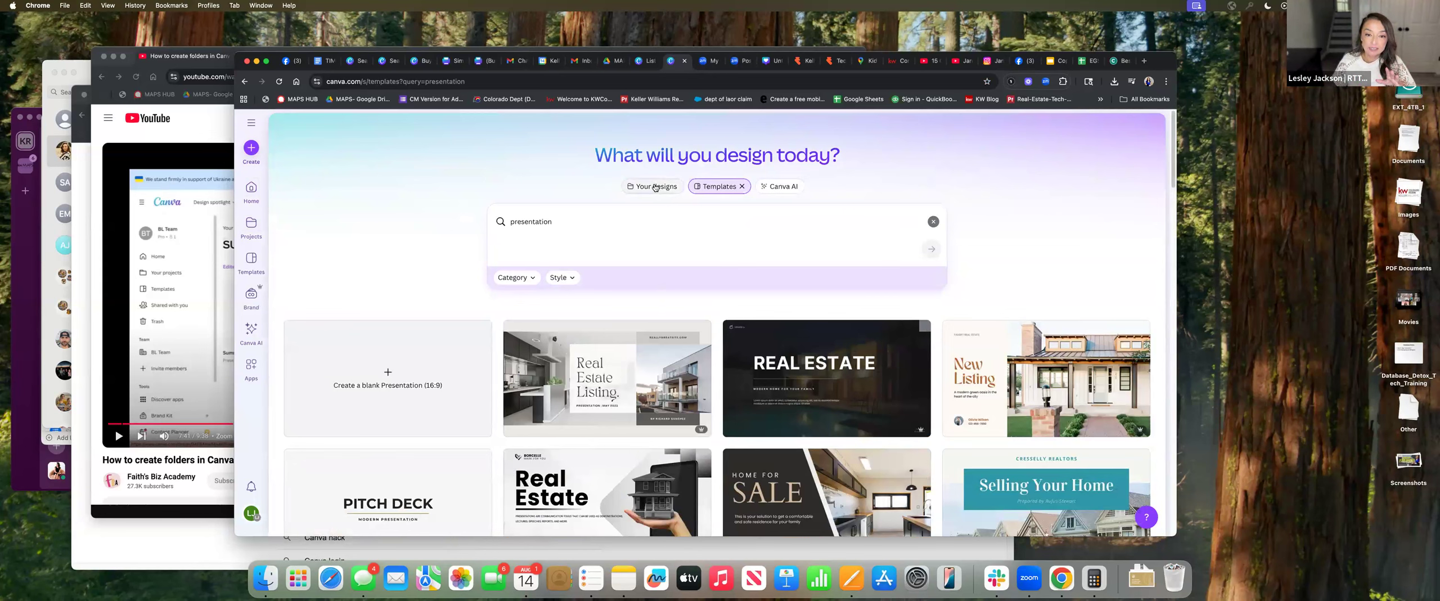
pyautogui.click(656, 187)
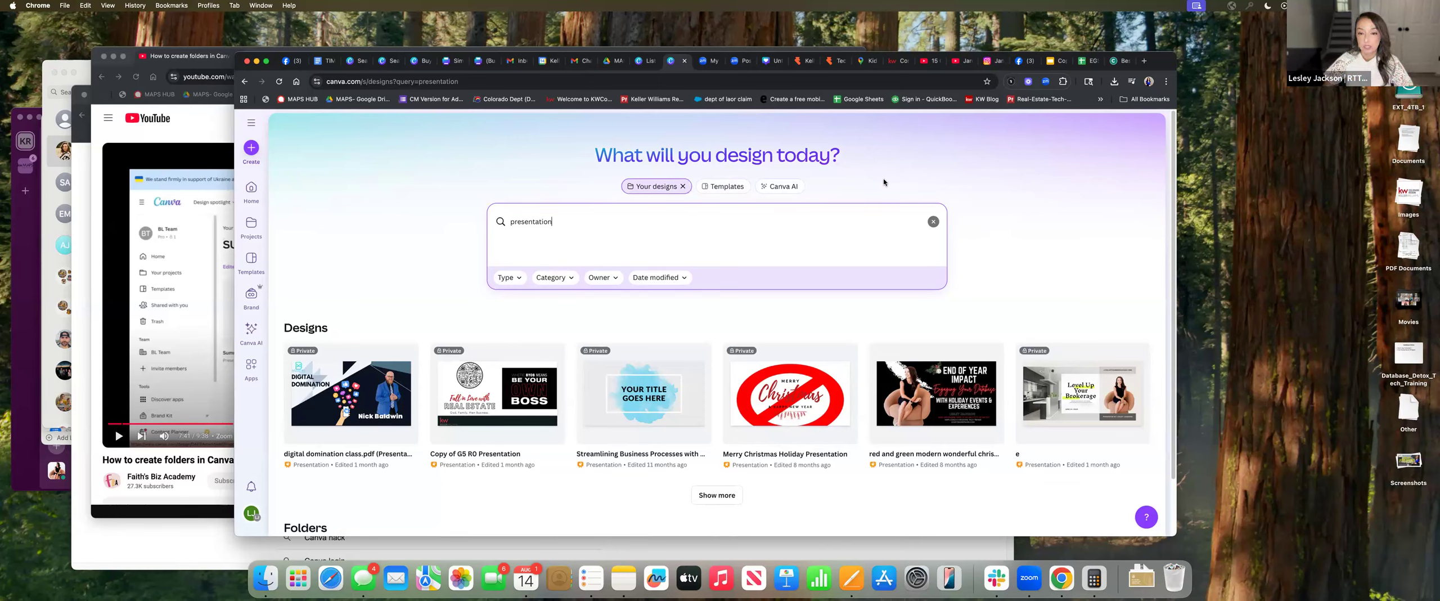
# Browse the example prompts on the Canva AI page
pyautogui.click(800, 188)
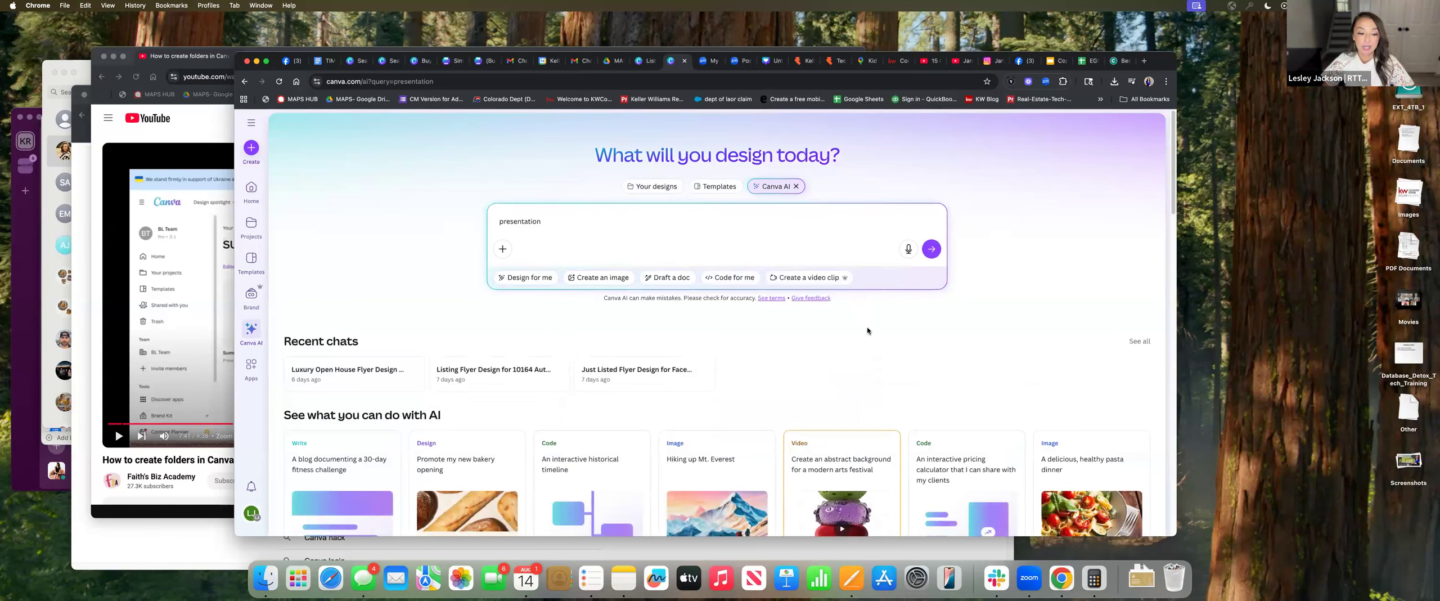
pyautogui.scroll(-5, 874, 334)
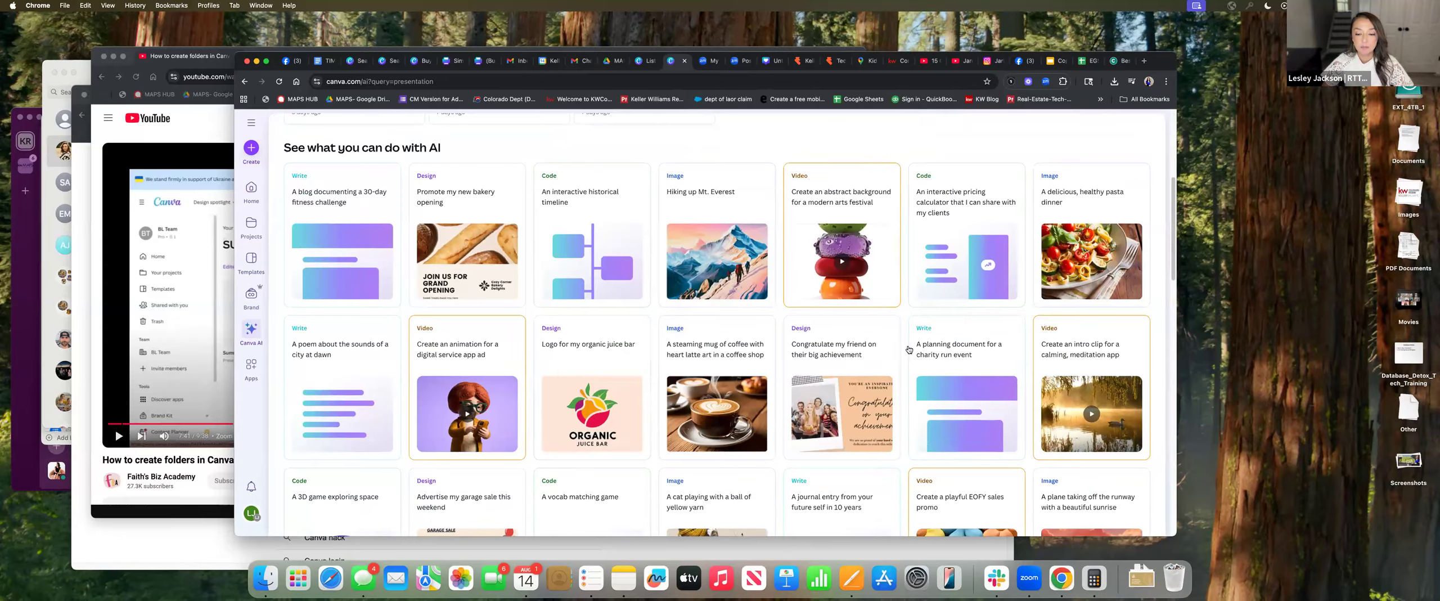
pyautogui.scroll(5, 909, 349)
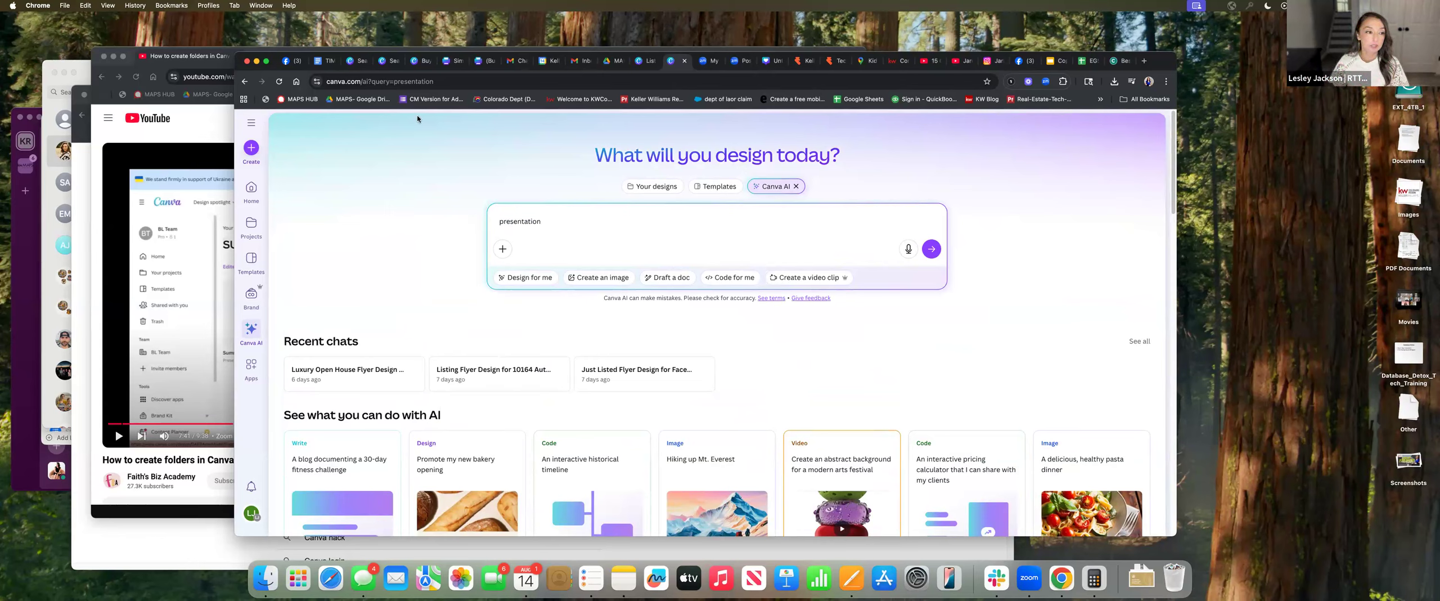
# Back on Home, show starred items and all recent designs, and add a new starred section
pyautogui.click(251, 191)
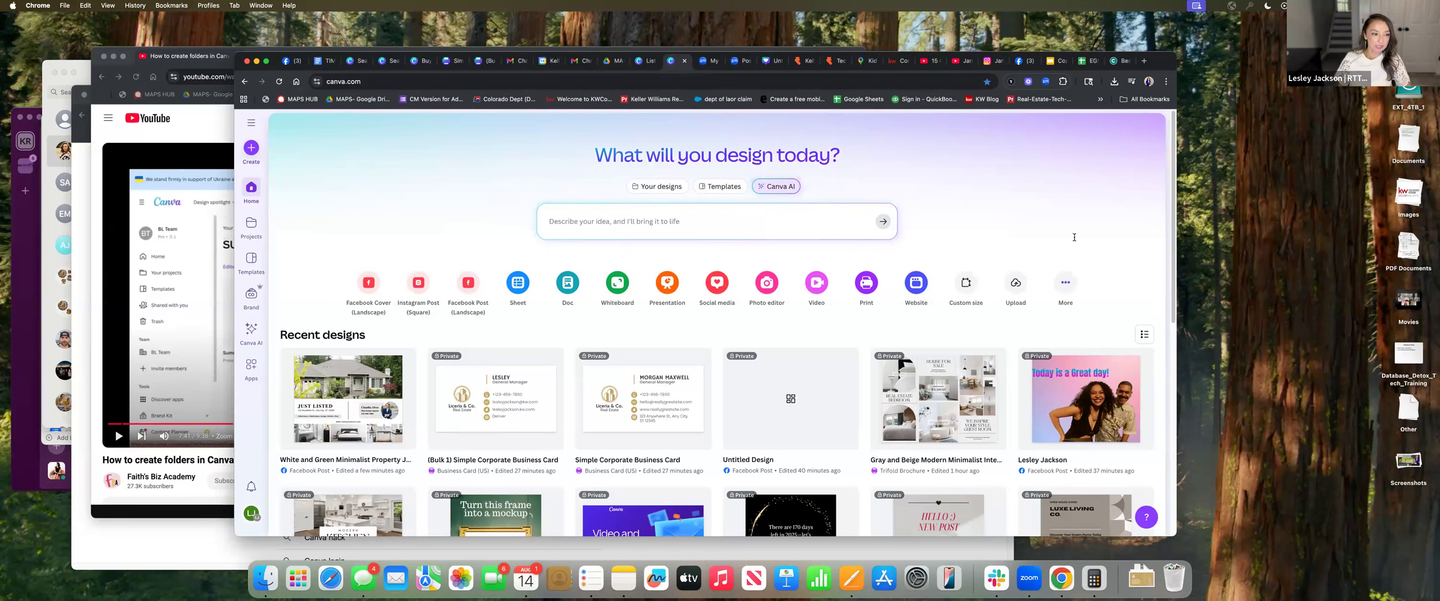
pyautogui.click(252, 124)
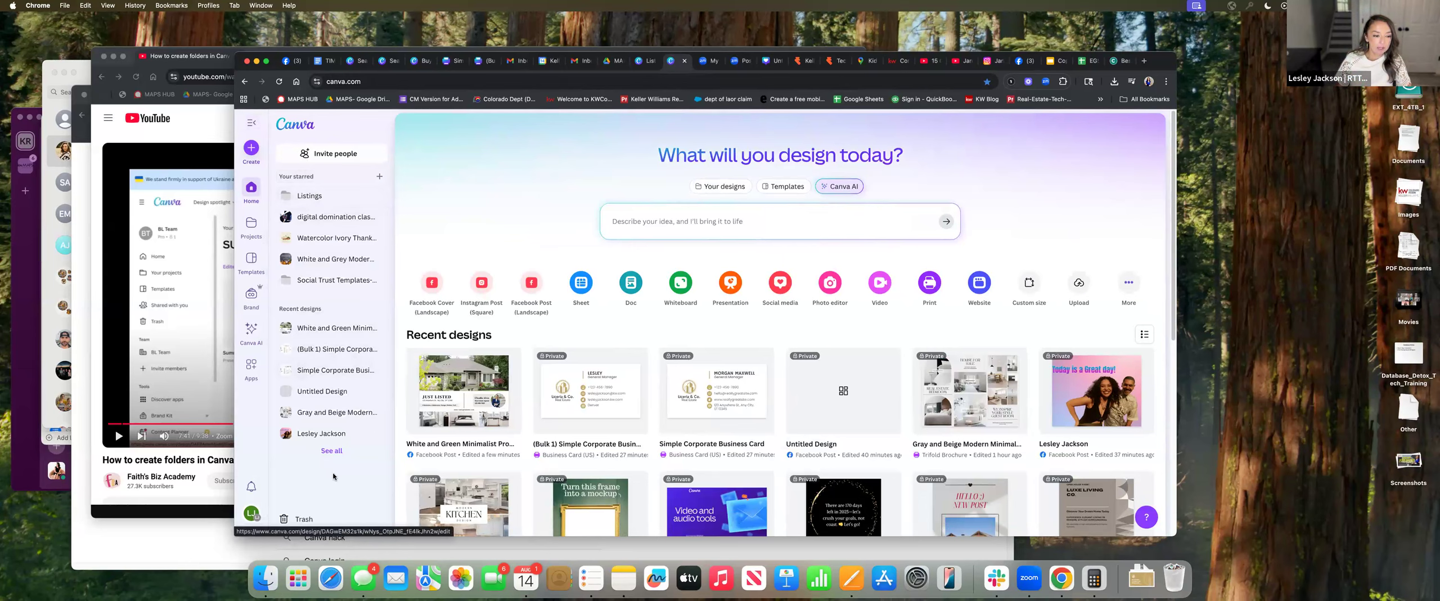
pyautogui.click(331, 450)
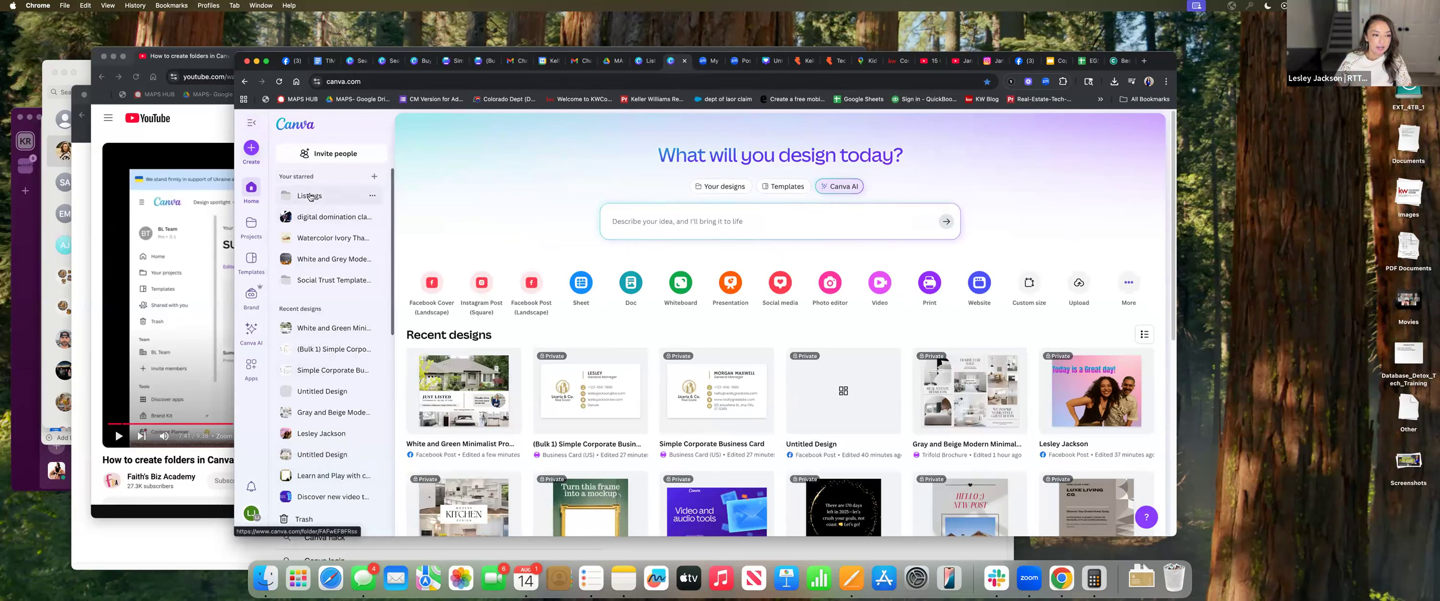
pyautogui.click(374, 179)
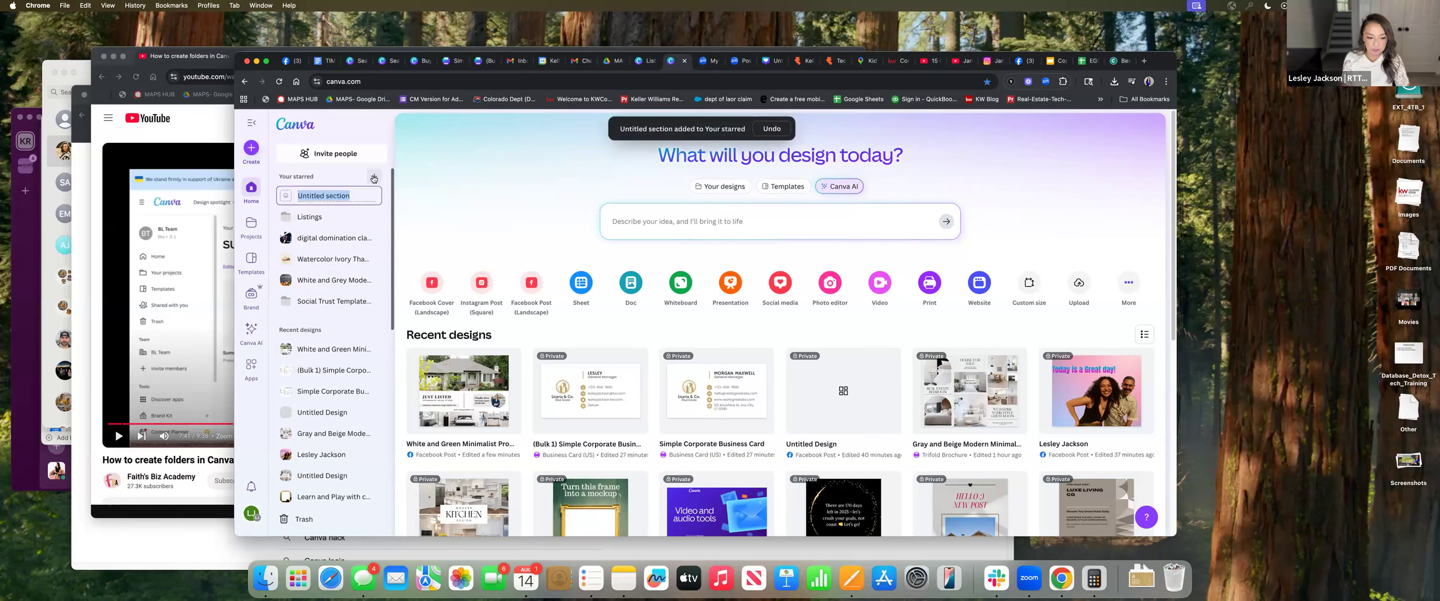
# Name the section 'Social Media', star another recent design, and reorder items and Listings
pyautogui.write('Social Media')
pyautogui.press('Return')
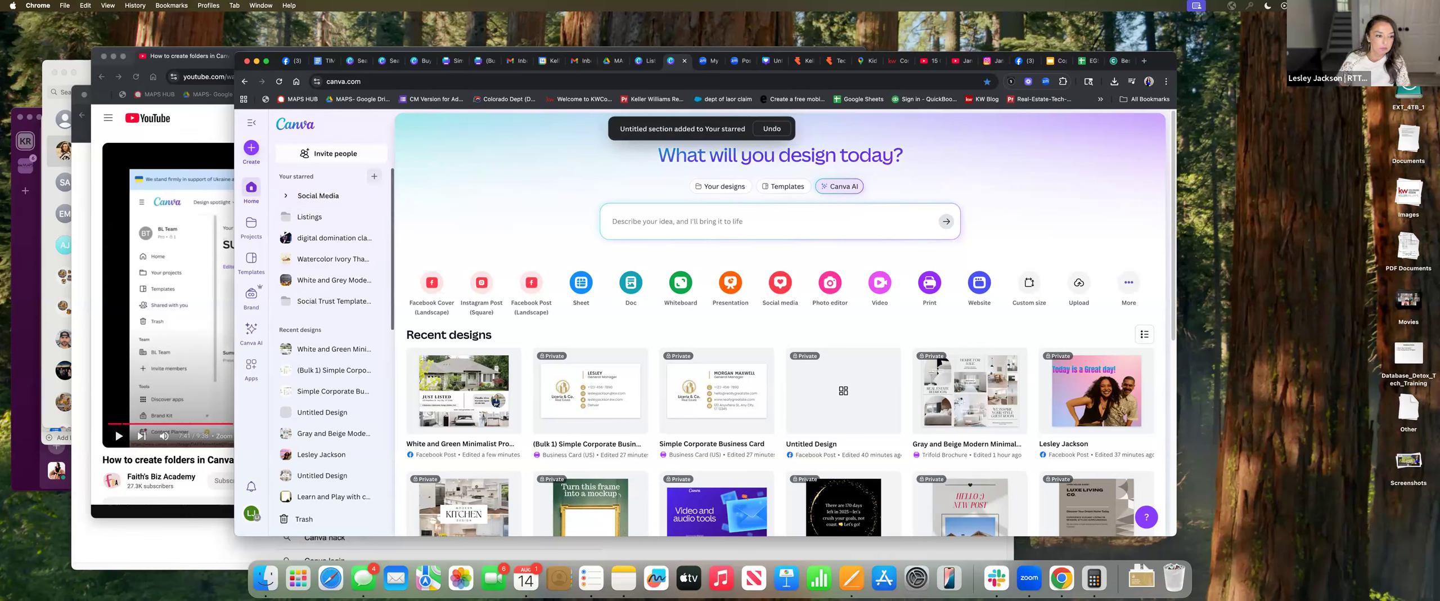
pyautogui.moveTo(318, 242); pyautogui.dragTo(330, 210)
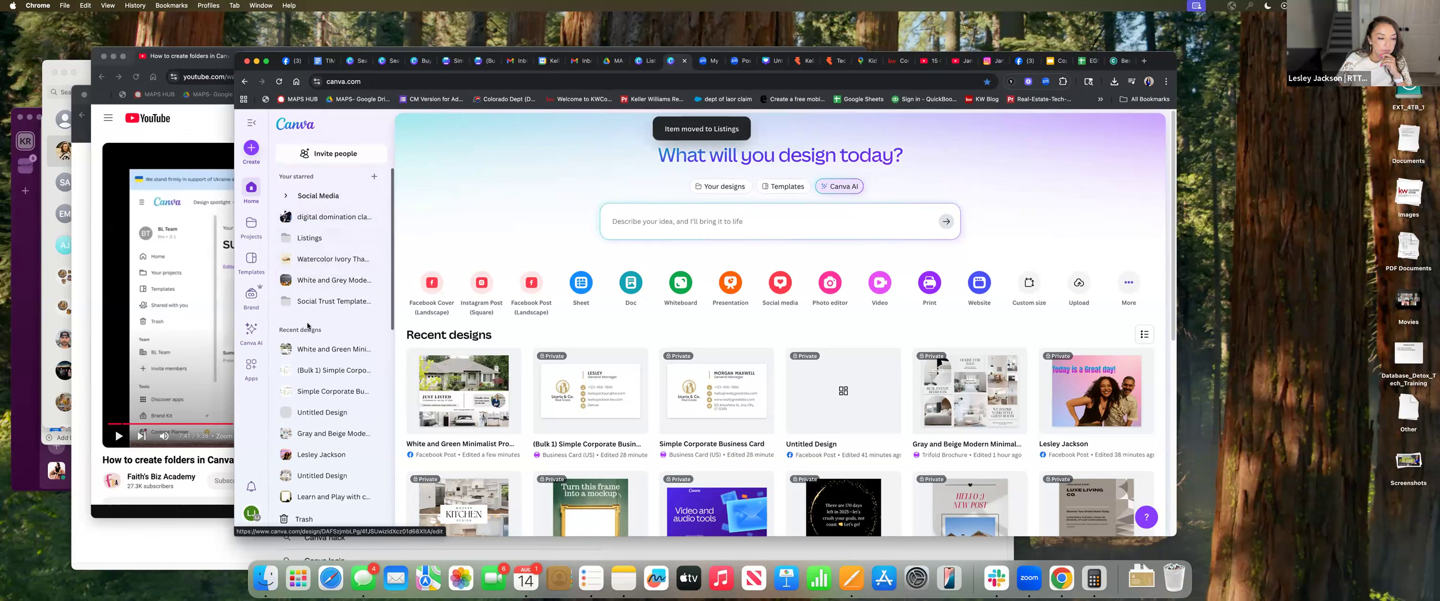
pyautogui.moveTo(329, 409); pyautogui.dragTo(329, 213)
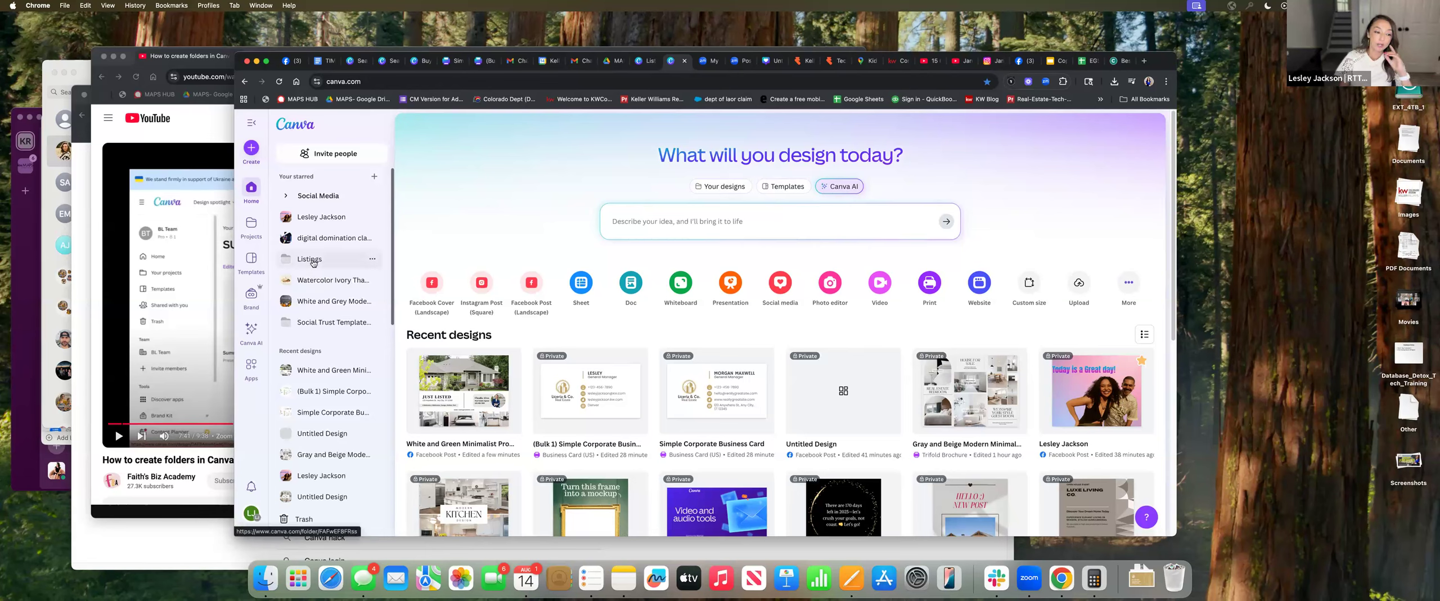
pyautogui.moveTo(314, 262); pyautogui.dragTo(315, 315)
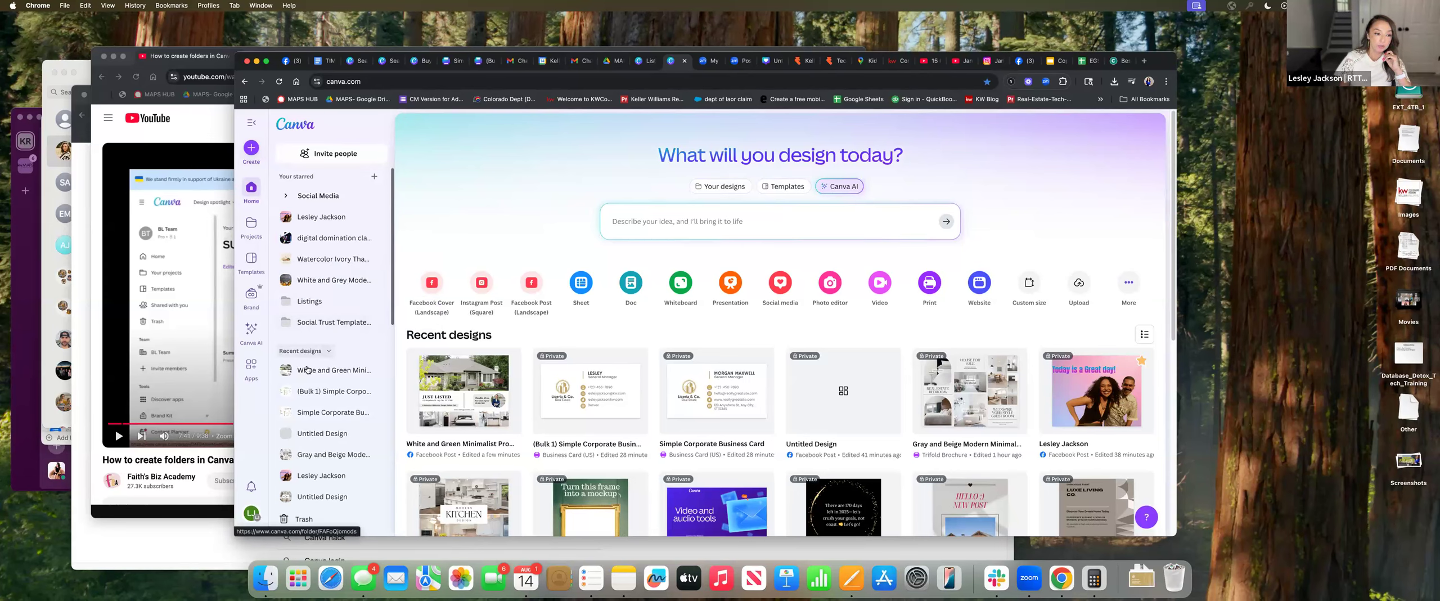
# Add a 'Folders' section and try moving Social Trust Templates into it
pyautogui.click(375, 177)
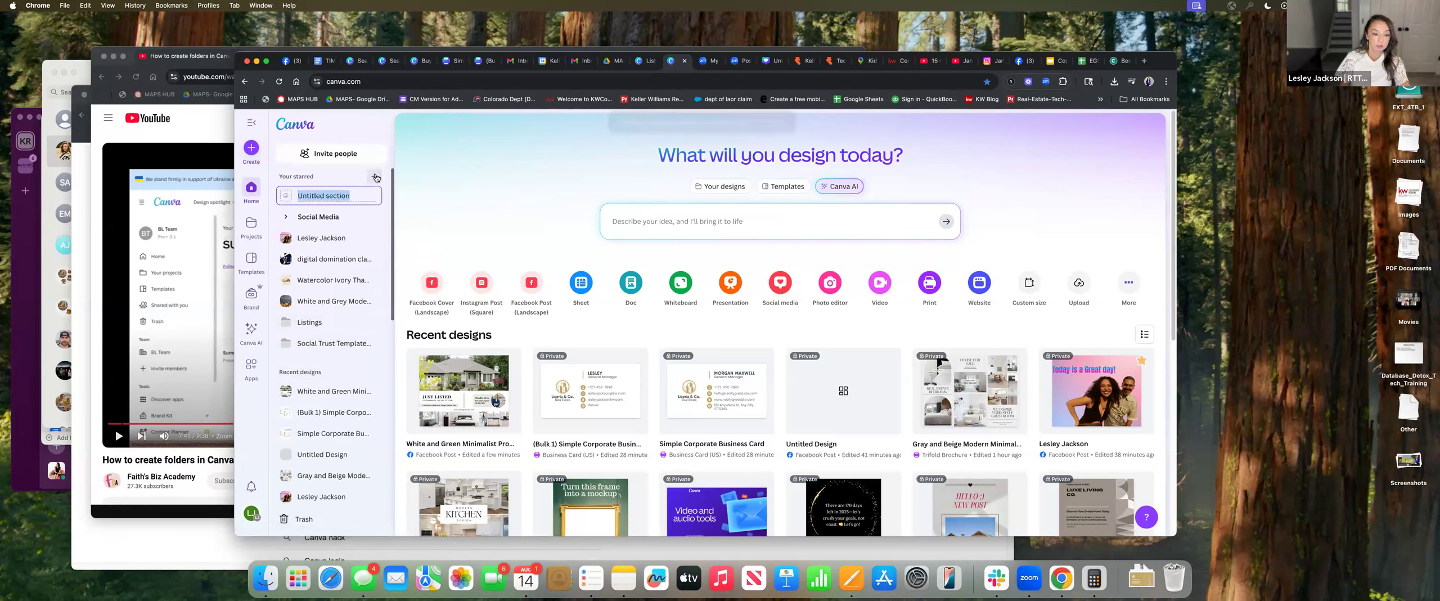
pyautogui.write('Folders')
pyautogui.press('Return')
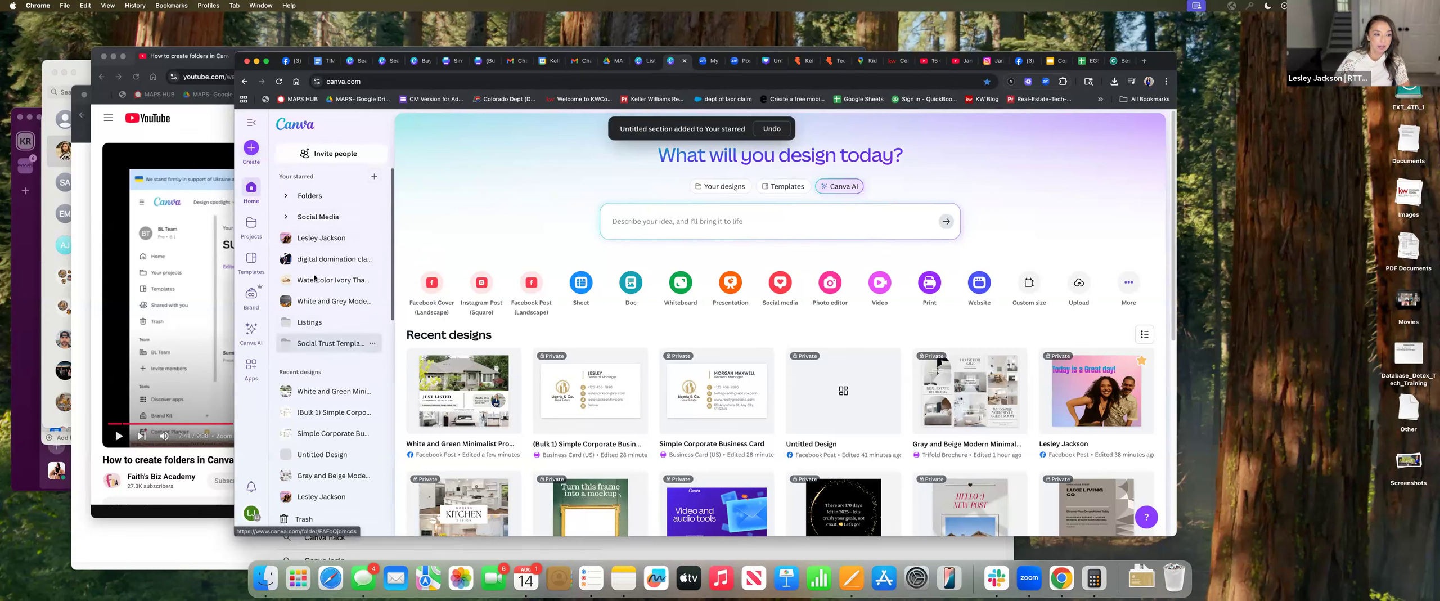
pyautogui.moveTo(318, 348); pyautogui.dragTo(309, 203)
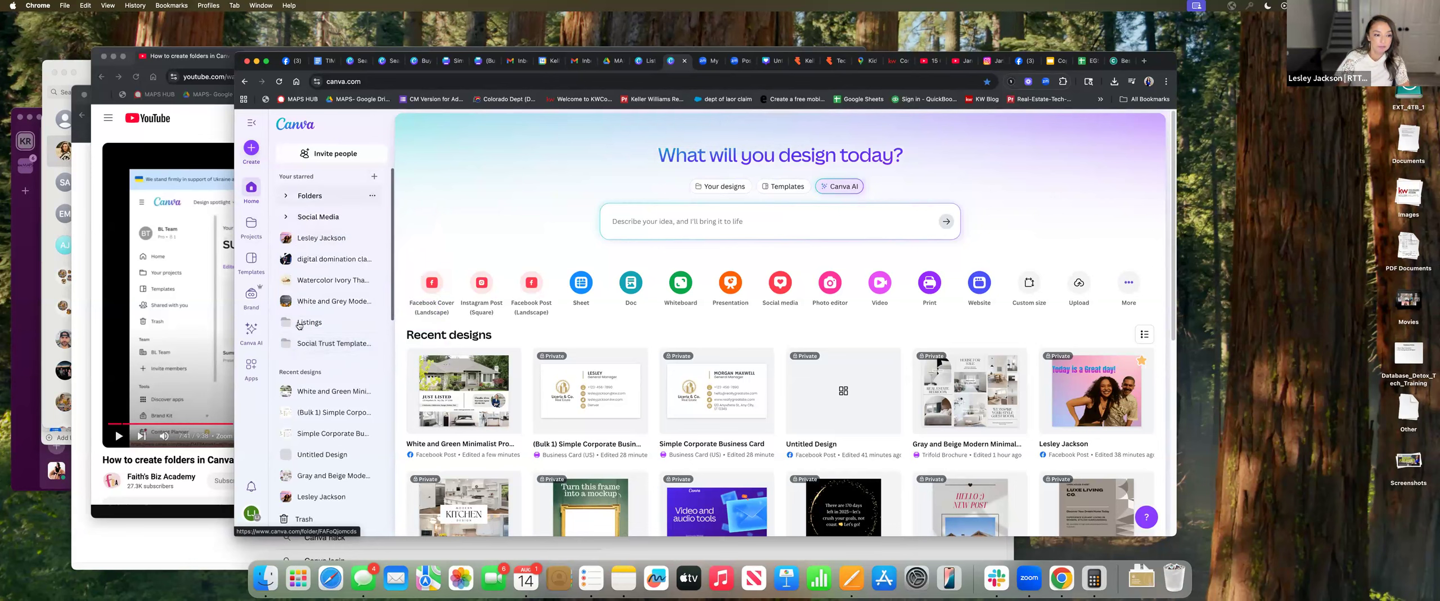
pyautogui.moveTo(318, 219); pyautogui.dragTo(317, 243)
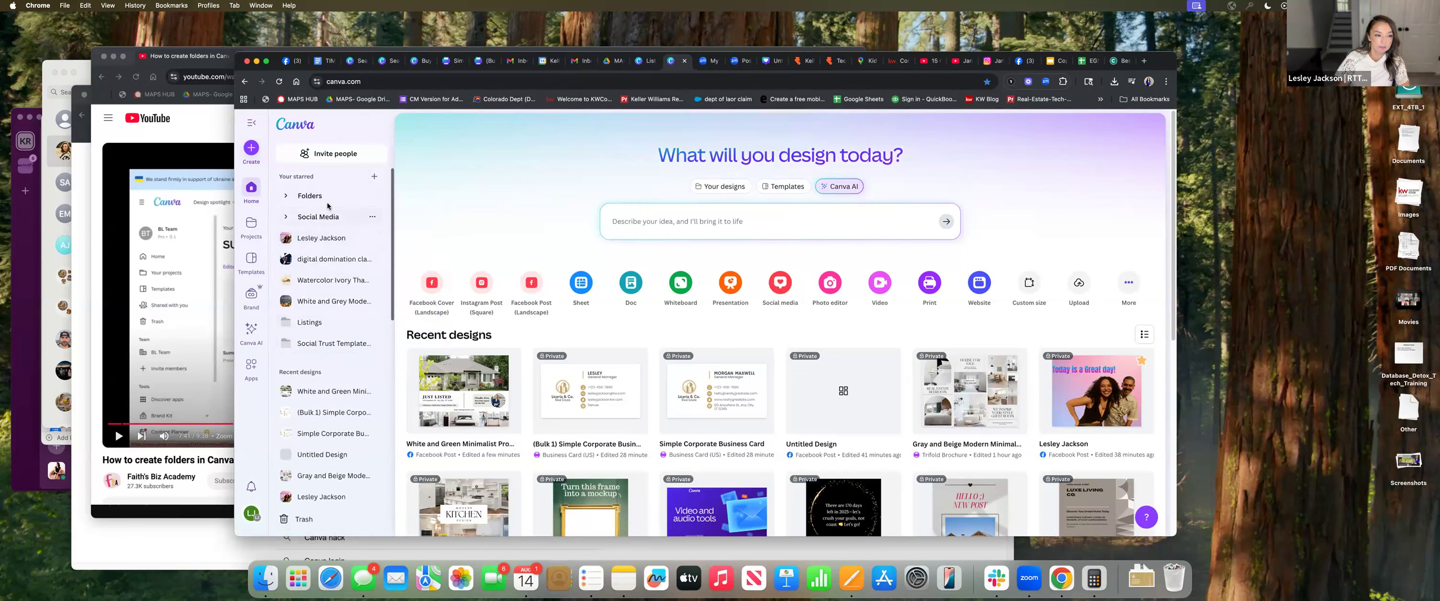
# Delete the Folders section and create a fresh section named 'Folders'
pyautogui.click(373, 198)
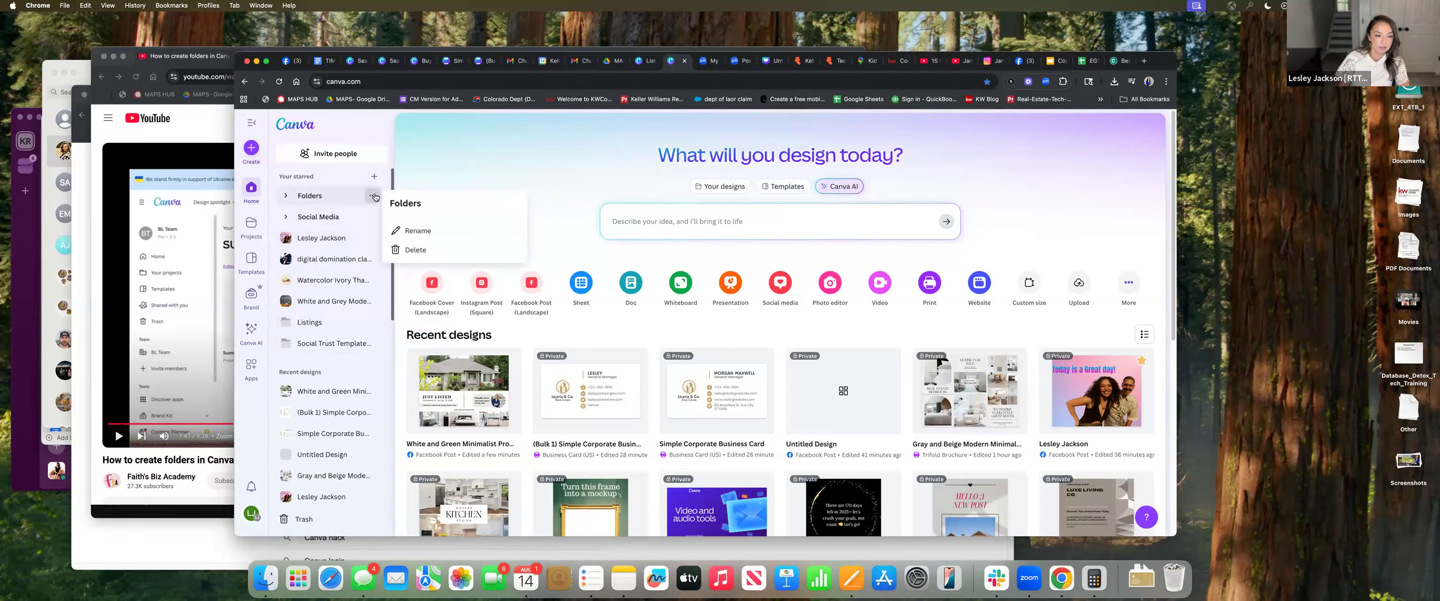
pyautogui.click(404, 250)
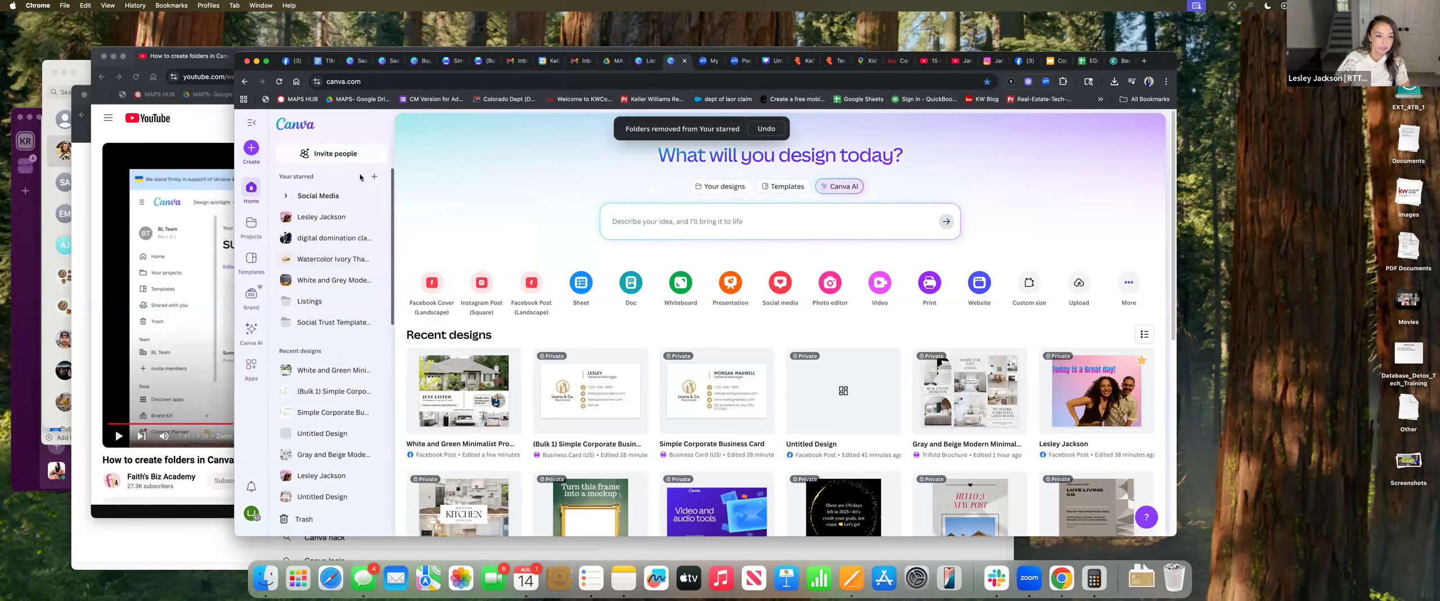
pyautogui.click(375, 177)
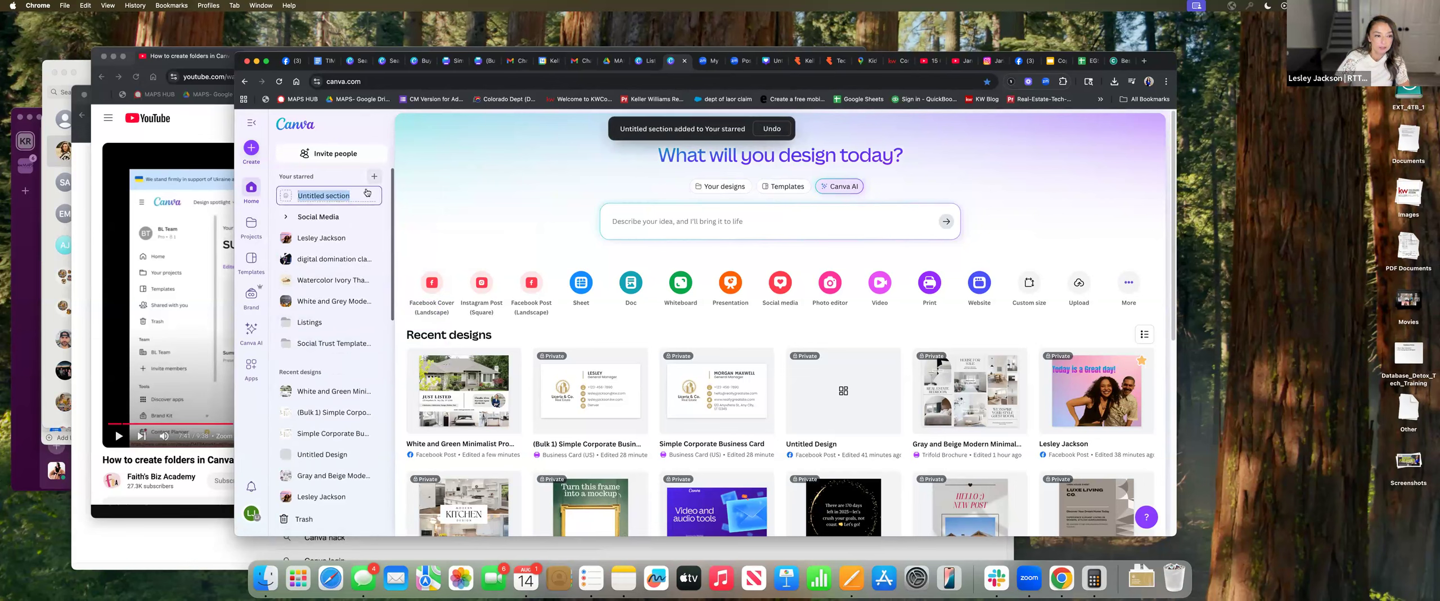
pyautogui.write('Folders')
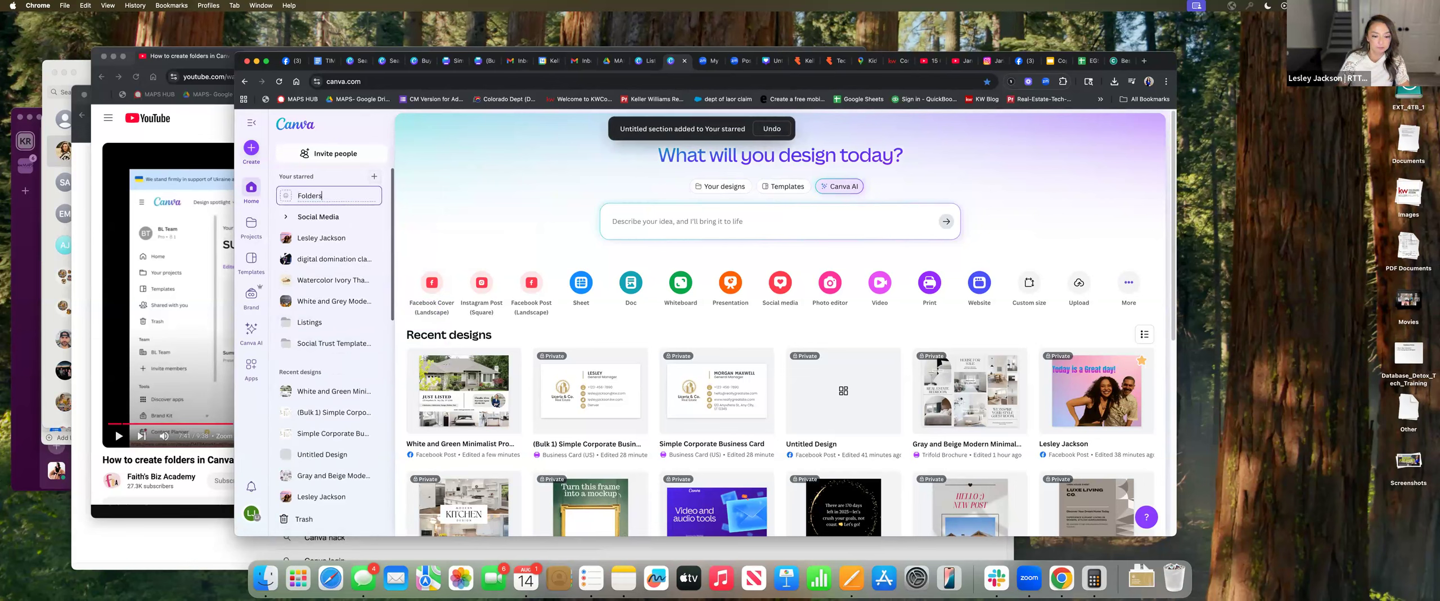
pyautogui.press('Return')
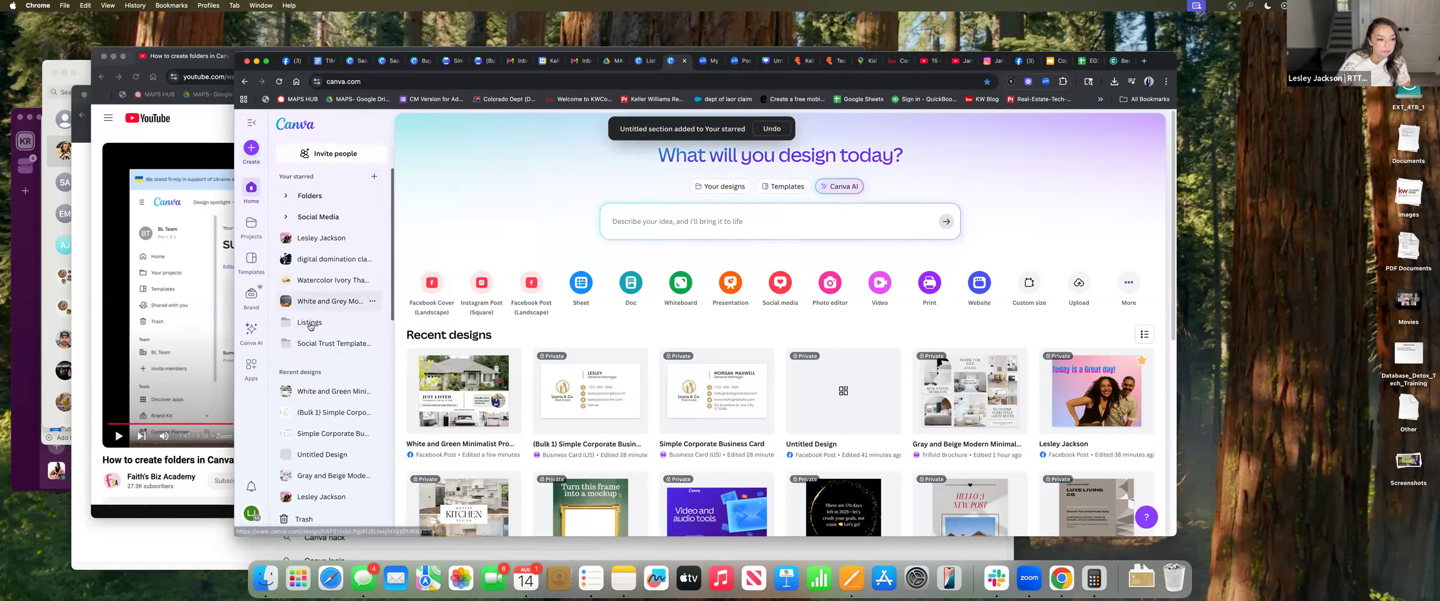
# Check the Listings folder options, then open the White and Grey Modern Thanksgiving Instagram Post
pyautogui.click(372, 322)
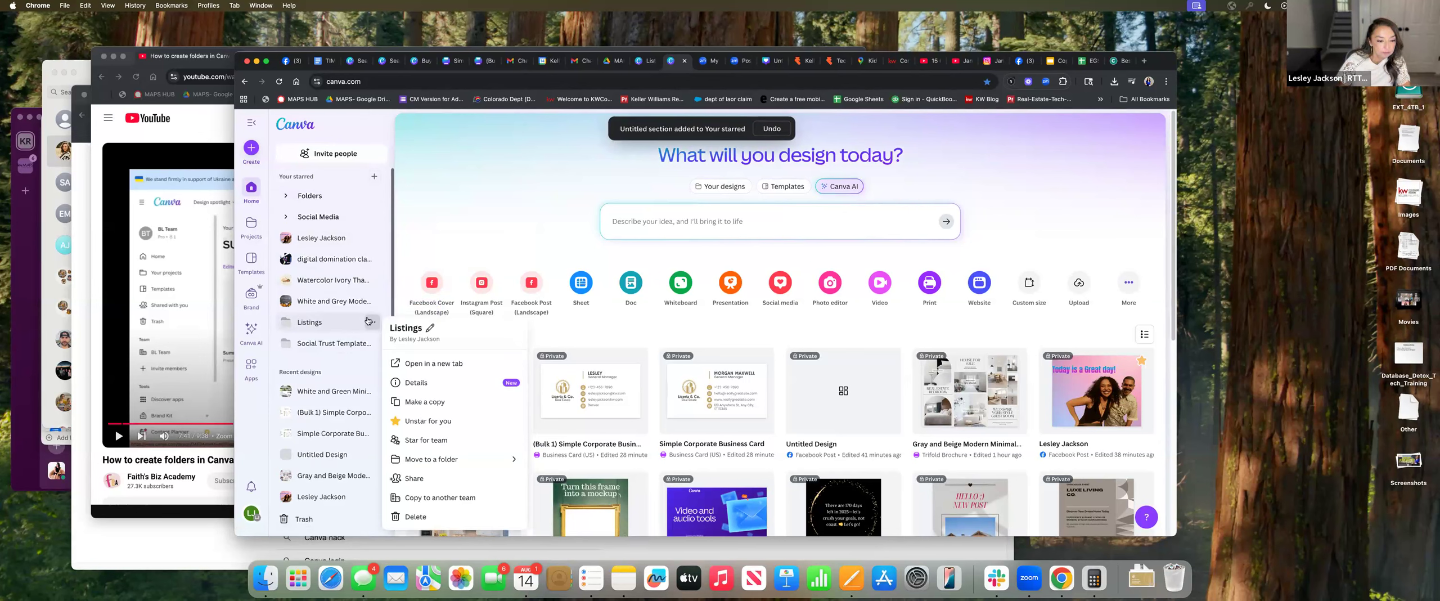
pyautogui.click(381, 251)
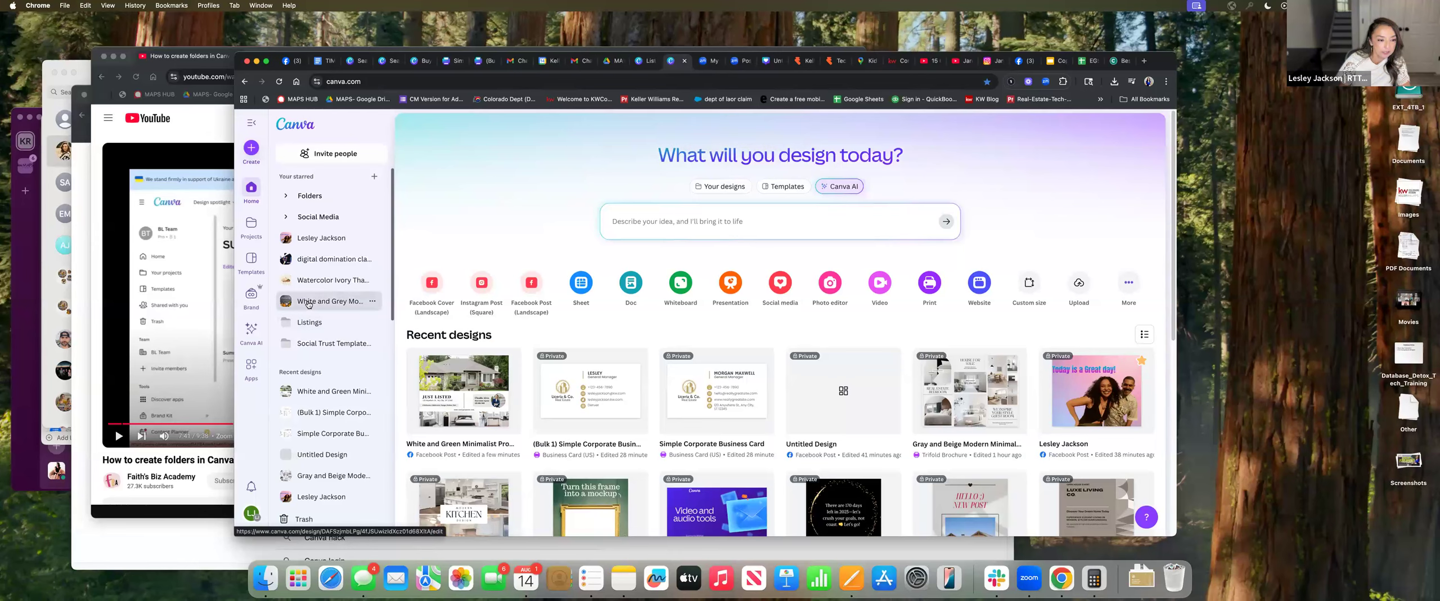
pyautogui.click(317, 301)
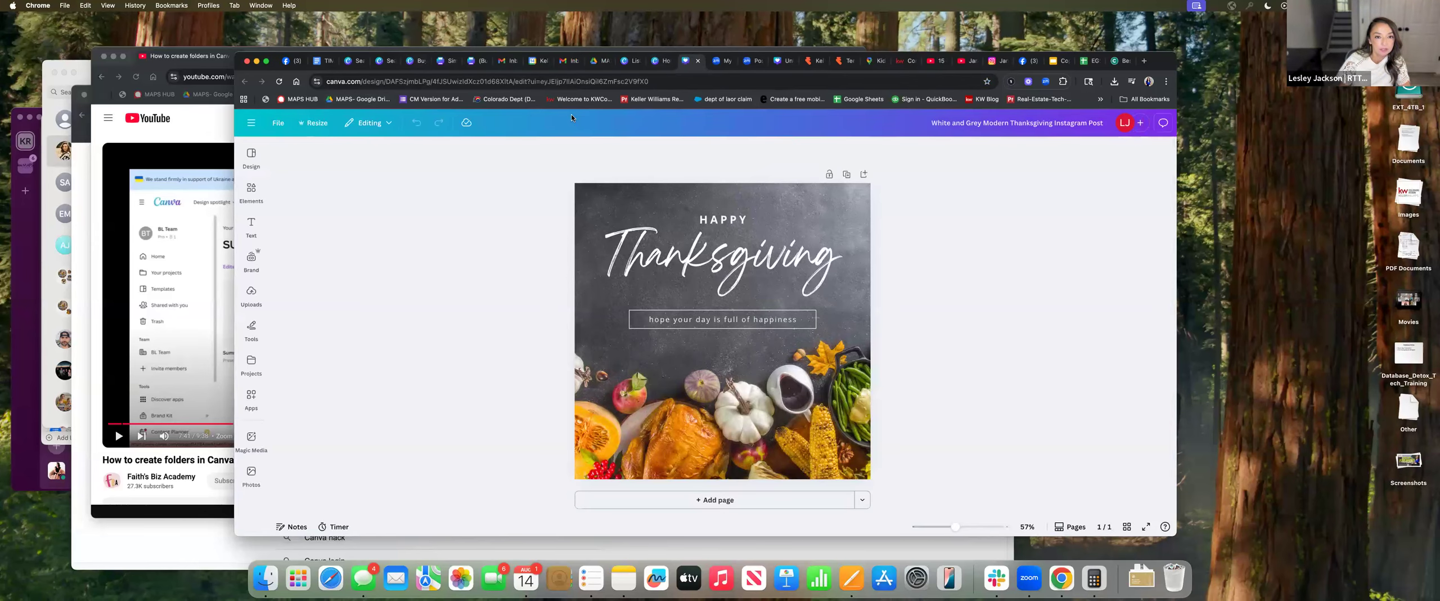
# Close the Thanksgiving design and Zoom meeting tabs and return to the Canva home page
pyautogui.click(662, 62)
pyautogui.click(686, 61)
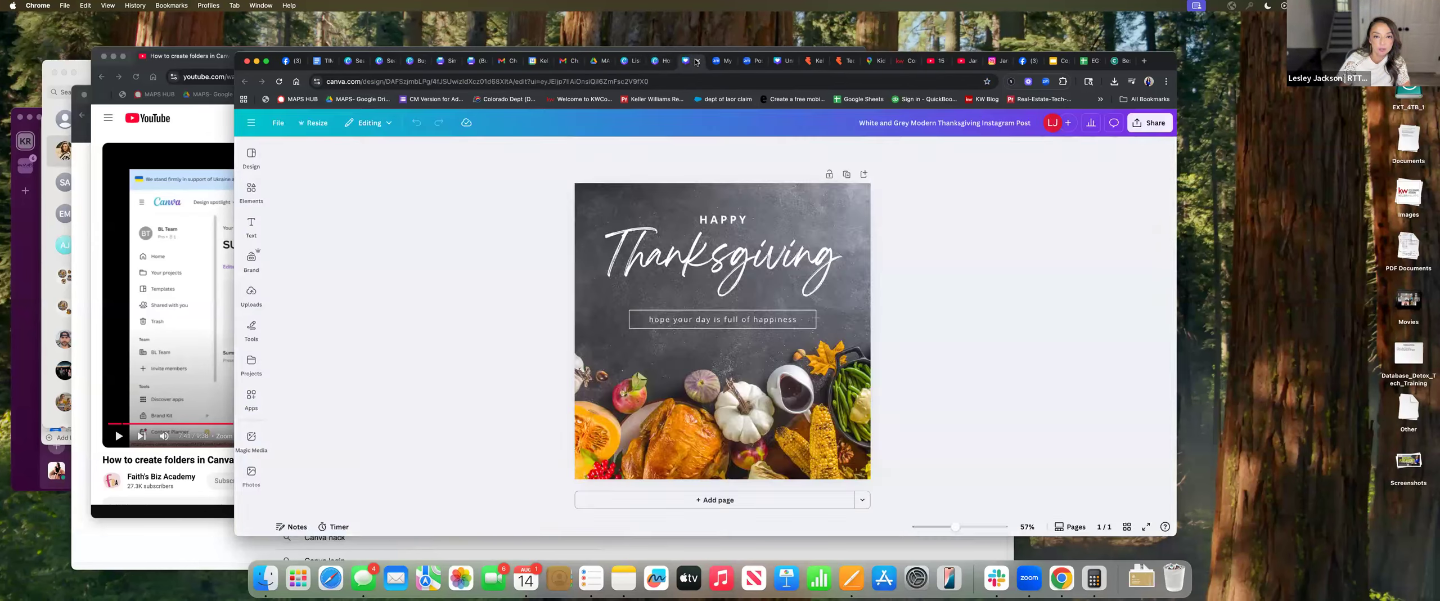
pyautogui.click(698, 60)
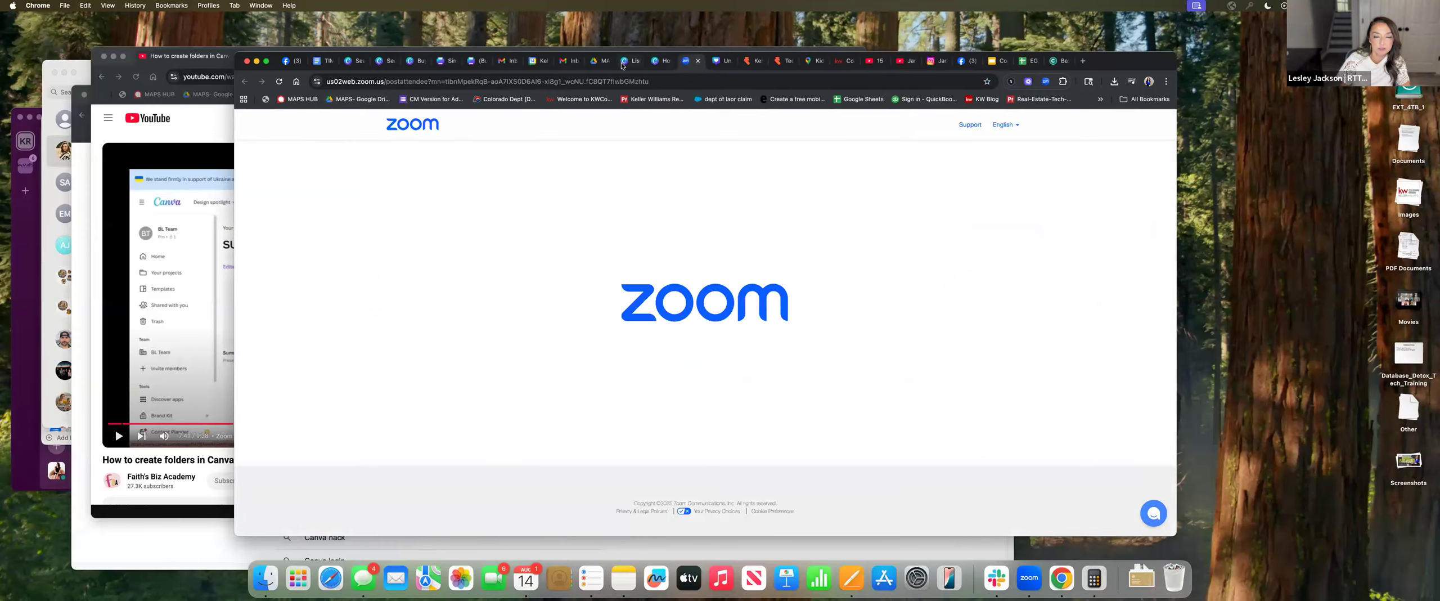
pyautogui.click(698, 61)
pyautogui.click(253, 200)
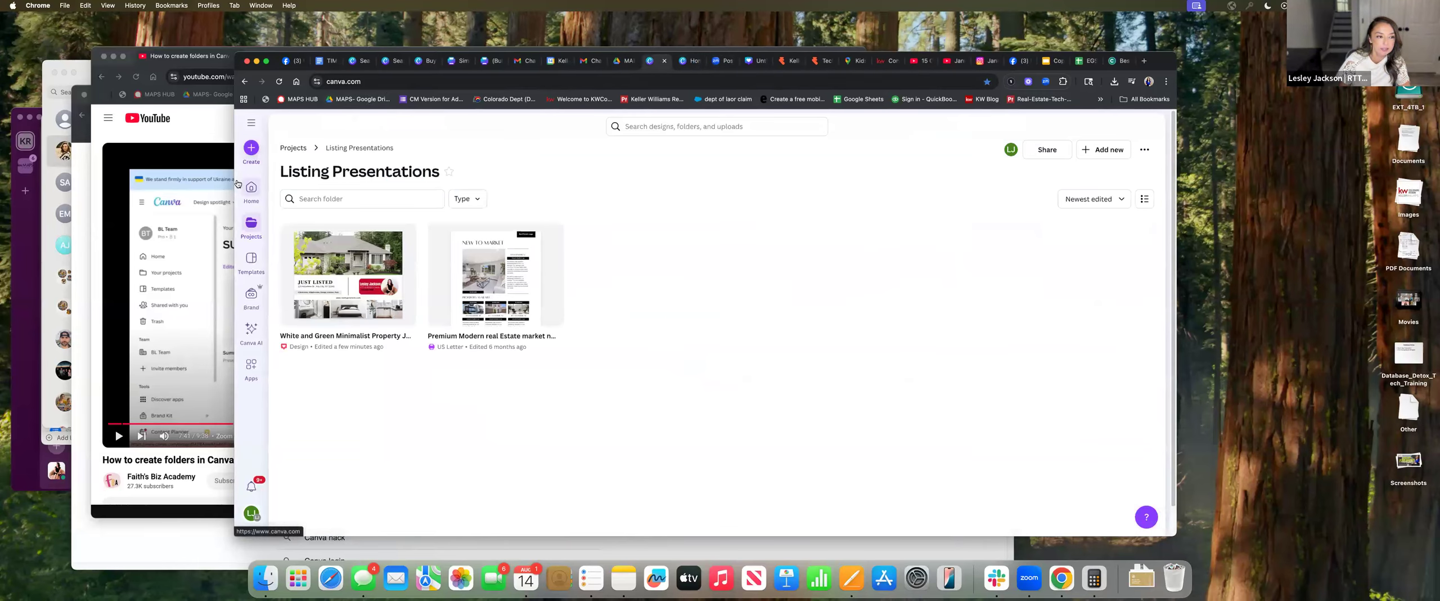
# Add another starred section, keeping its default name
pyautogui.click(250, 120)
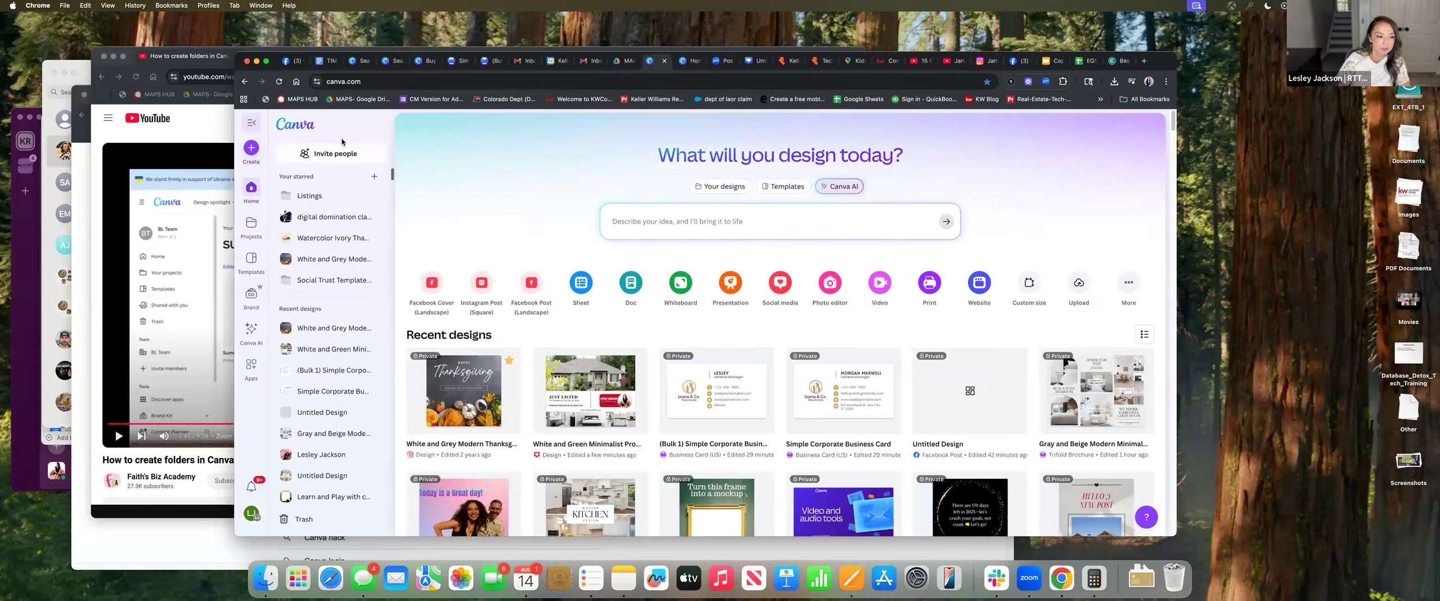
pyautogui.scroll(-5, 347, 319)
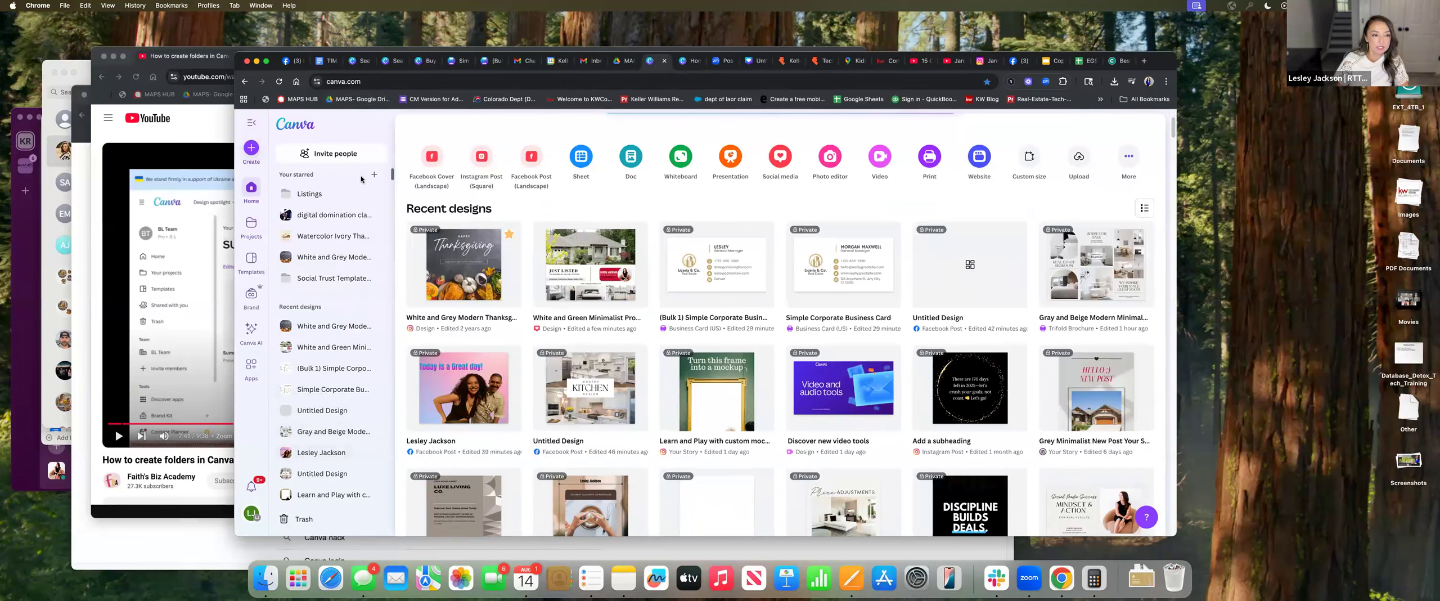
pyautogui.click(374, 175)
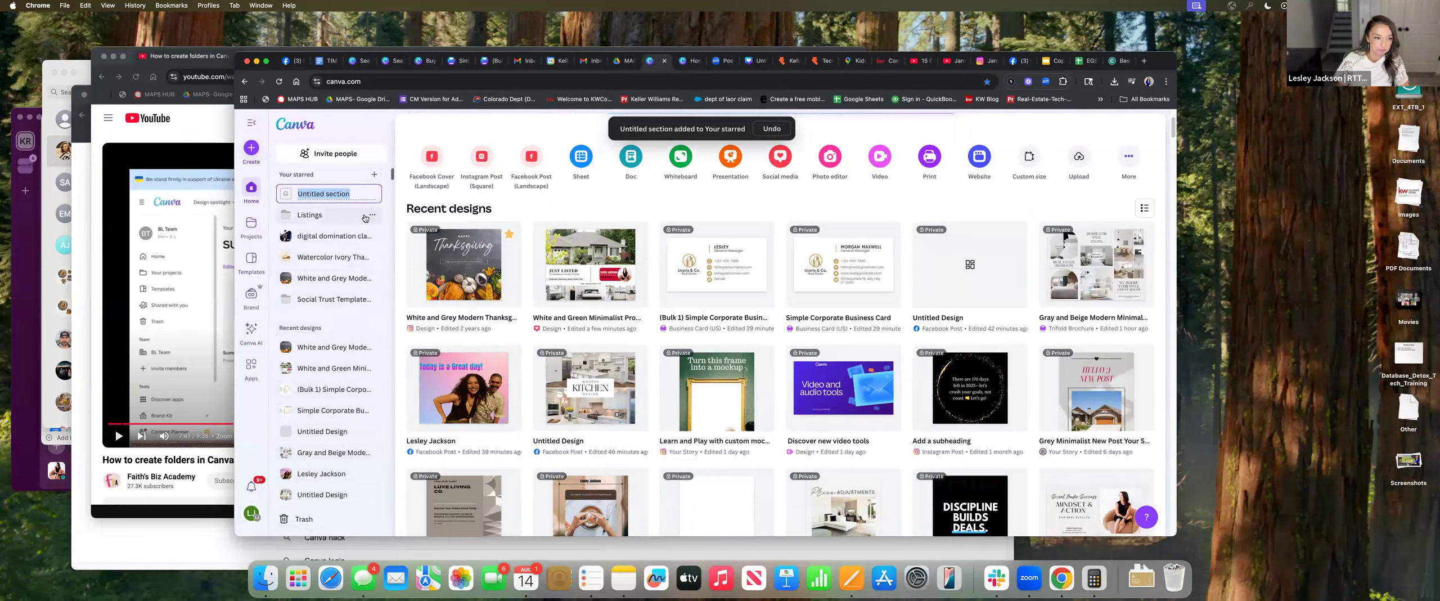
pyautogui.click(422, 127)
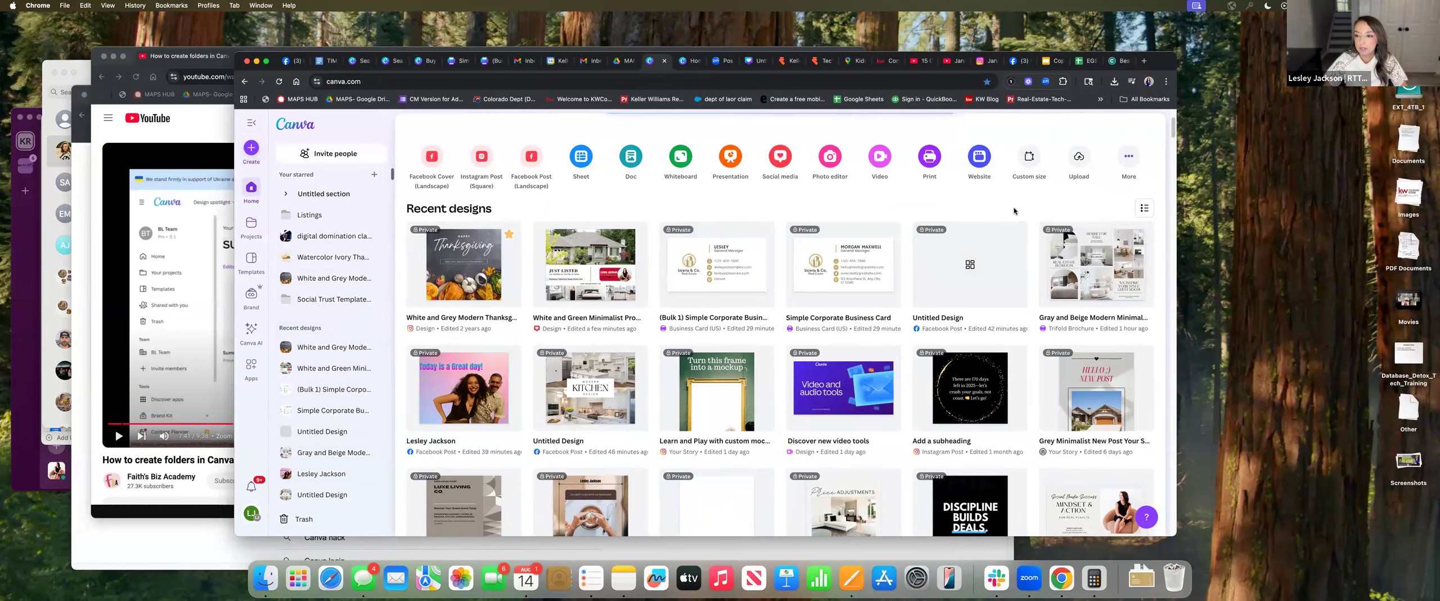
# Switch Recent designs to List view with name, people, type and edited columns
pyautogui.scroll(3, 1027, 225)
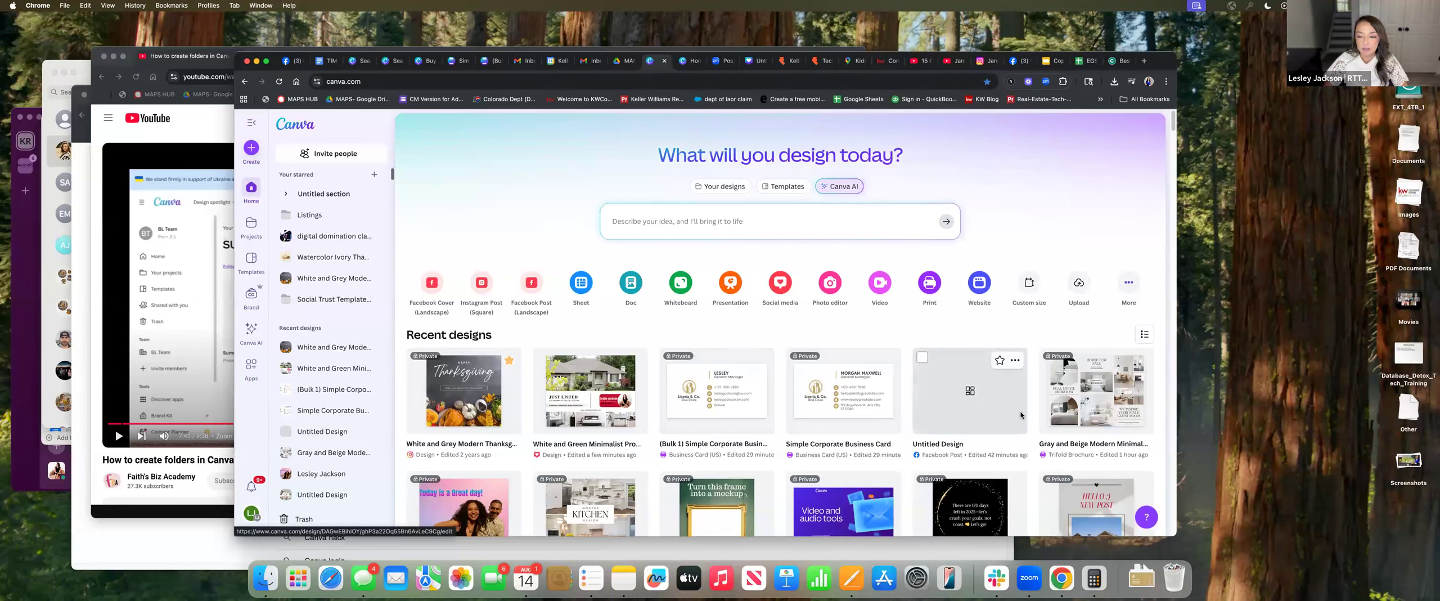
pyautogui.scroll(-1, 1084, 409)
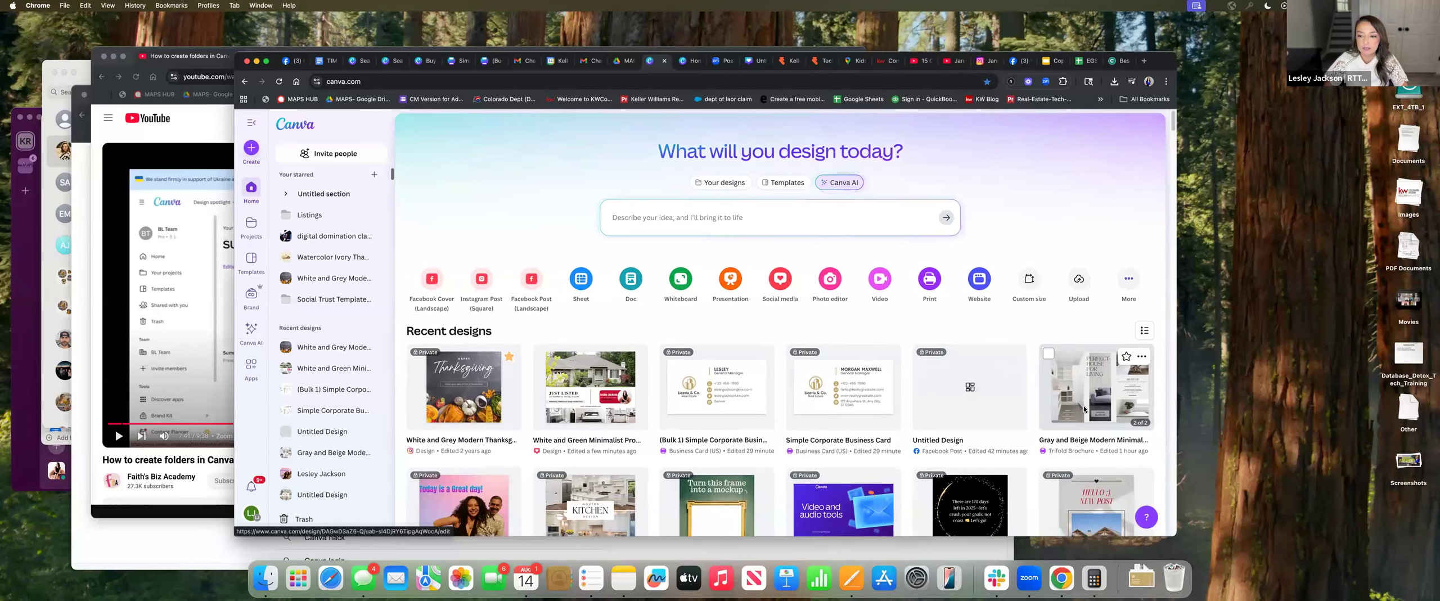
pyautogui.click(1144, 331)
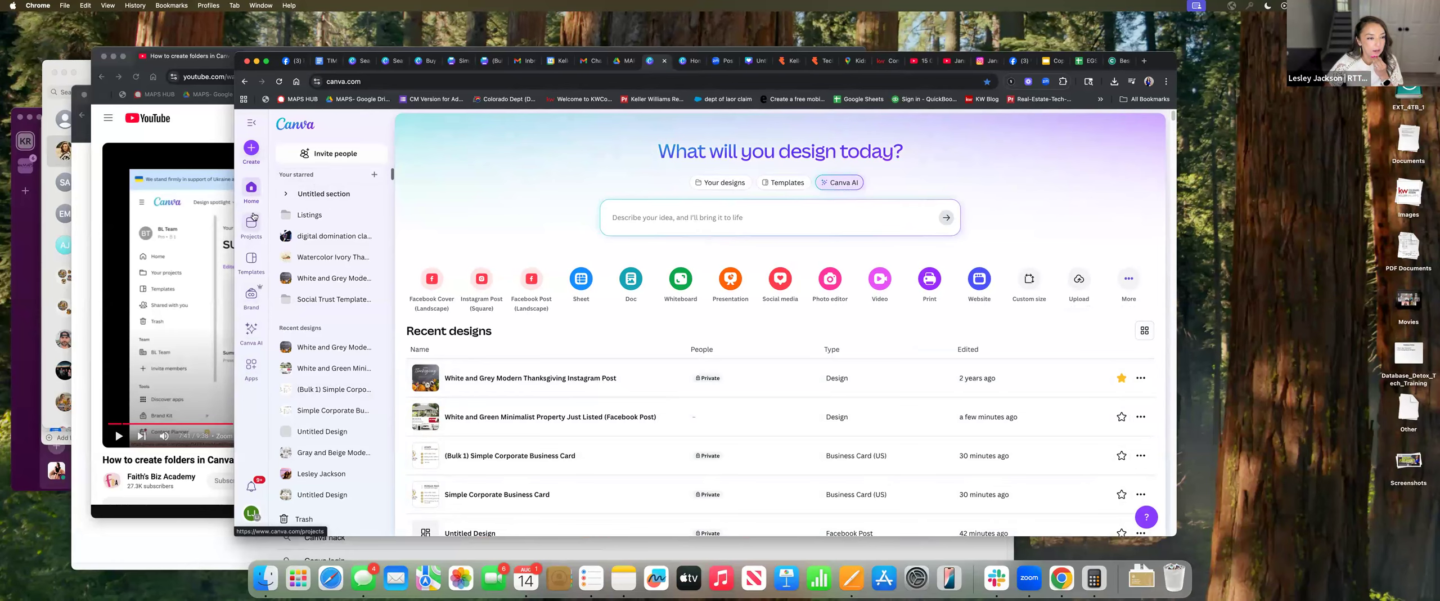
pyautogui.click(249, 148)
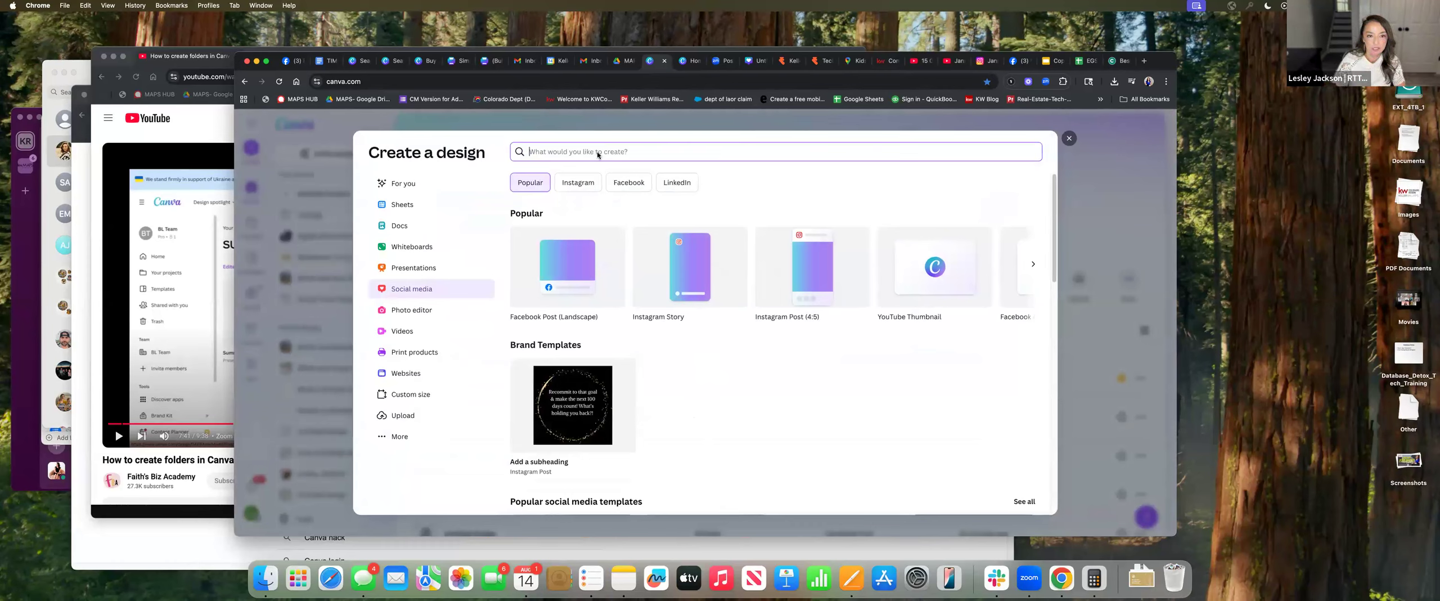
# Search 'business c' in Create a design, then ask Canva AI for 'business cards real estate'
pyautogui.write('bu')
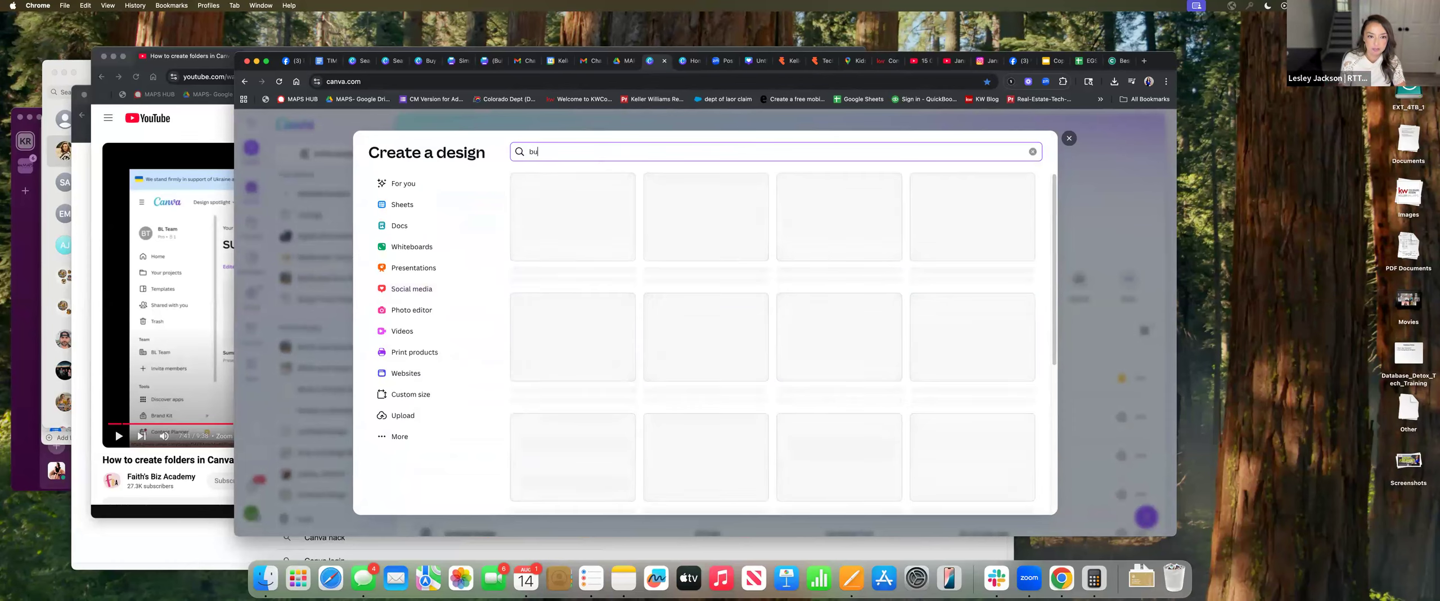
pyautogui.write('siness card')
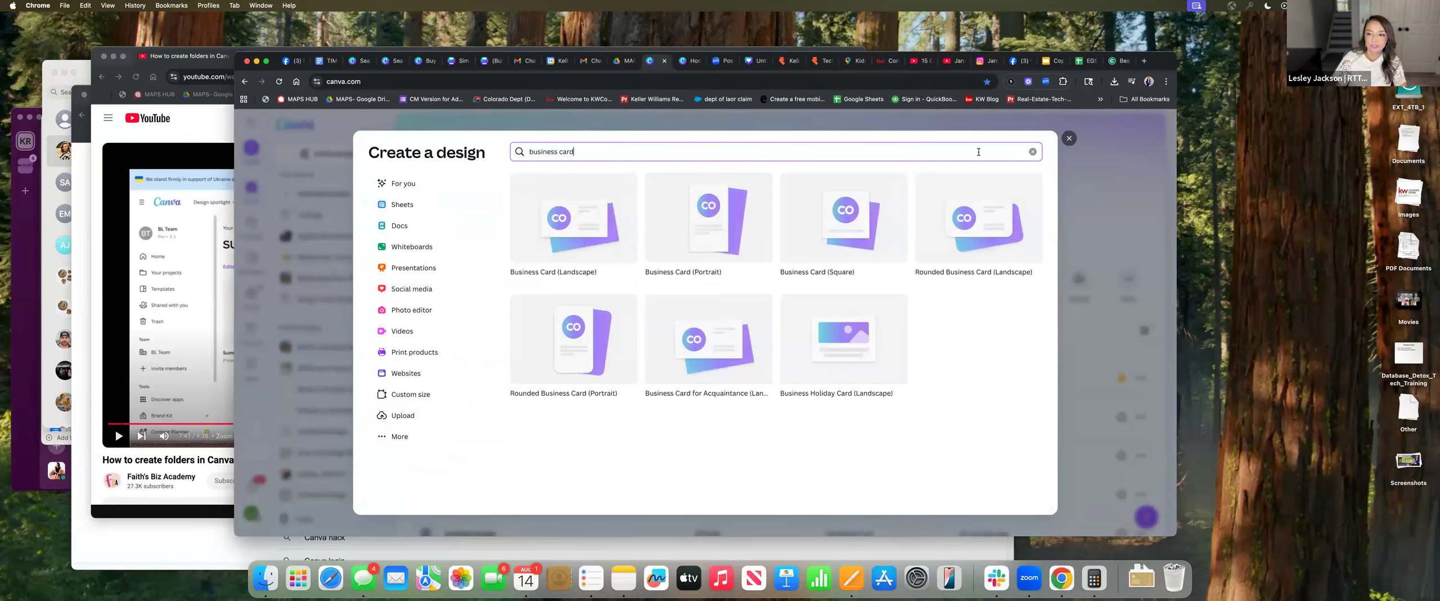
pyautogui.click(1068, 138)
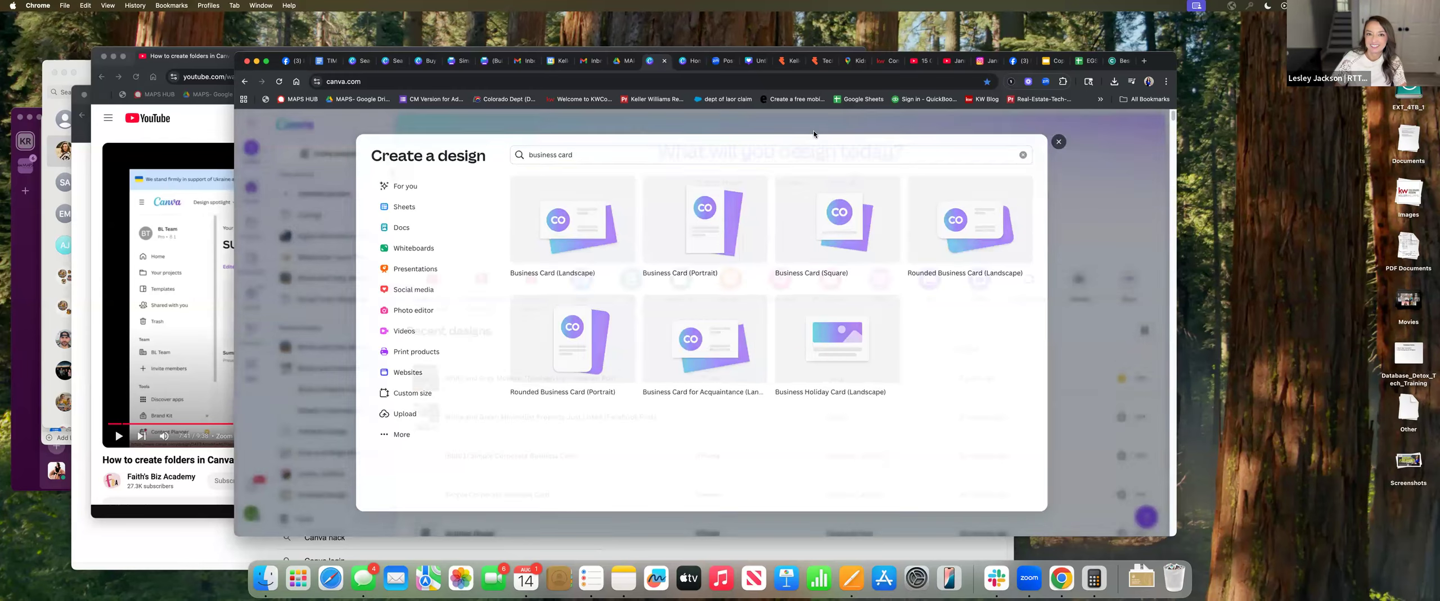
pyautogui.click(682, 219)
pyautogui.write('b')
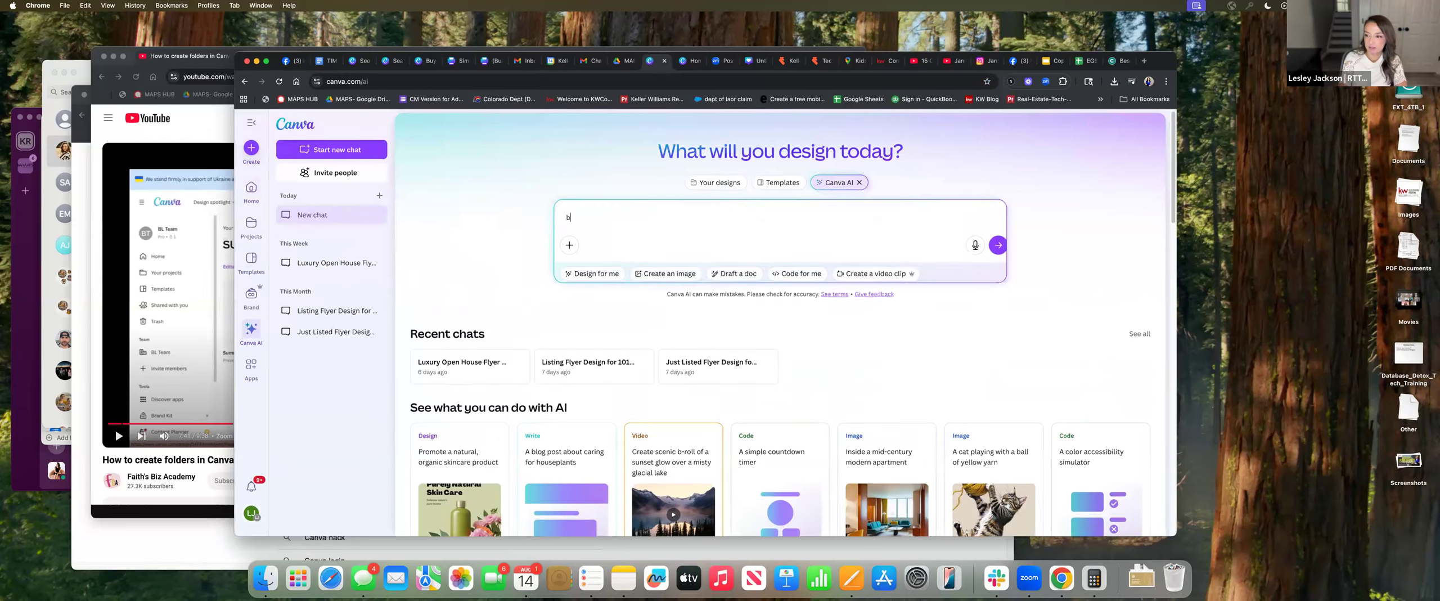
pyautogui.write('usiness cards real est')
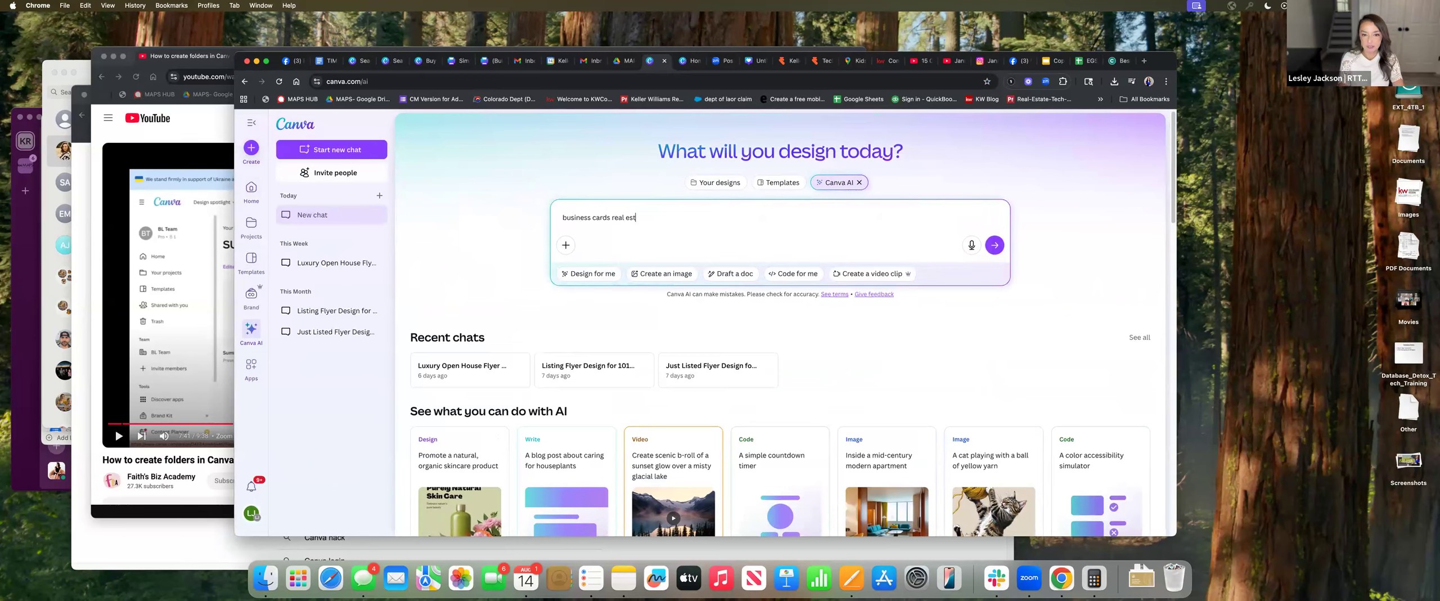
pyautogui.write('ate')
pyautogui.press('Return')
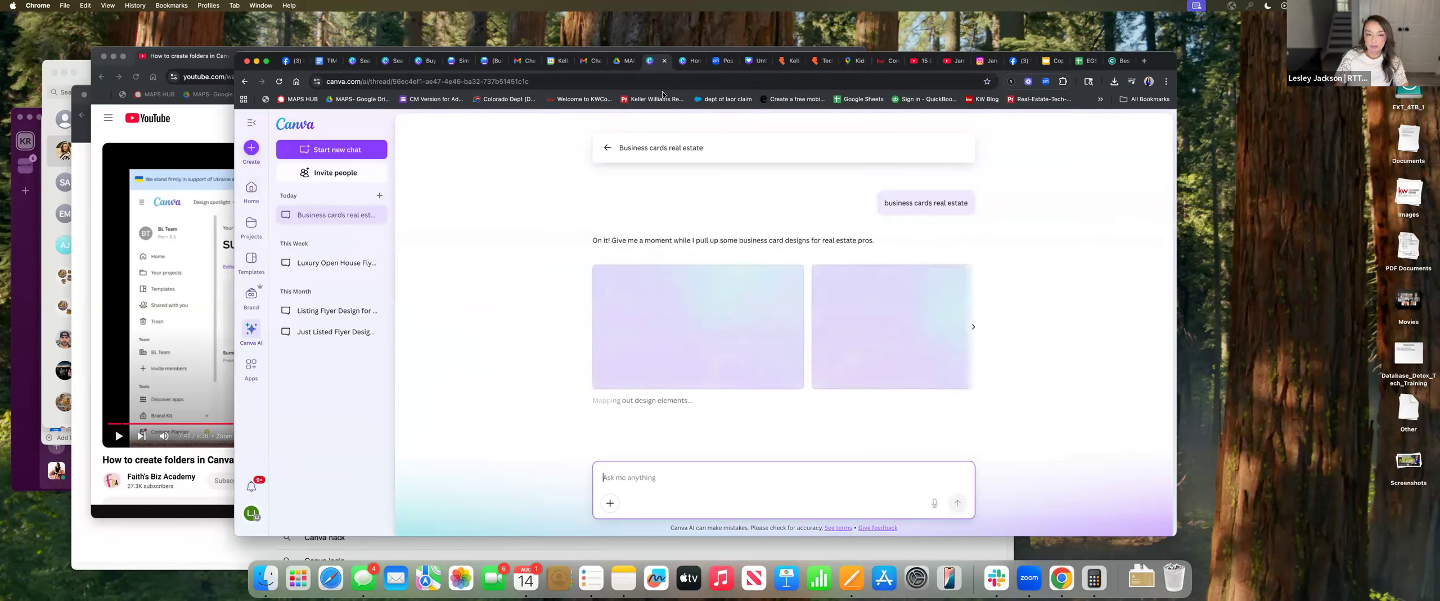
# Go back to the Canva AI start page and toggle search between Your designs and Templates
pyautogui.click(243, 82)
pyautogui.click(720, 186)
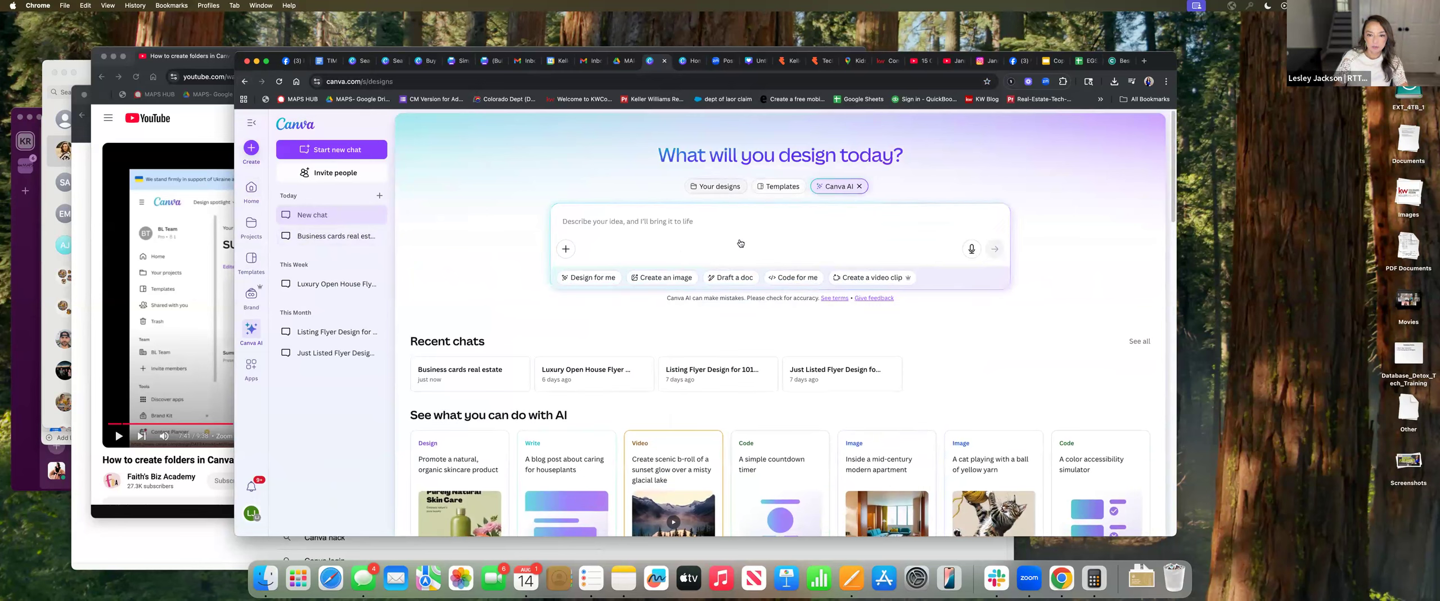
pyautogui.click(785, 187)
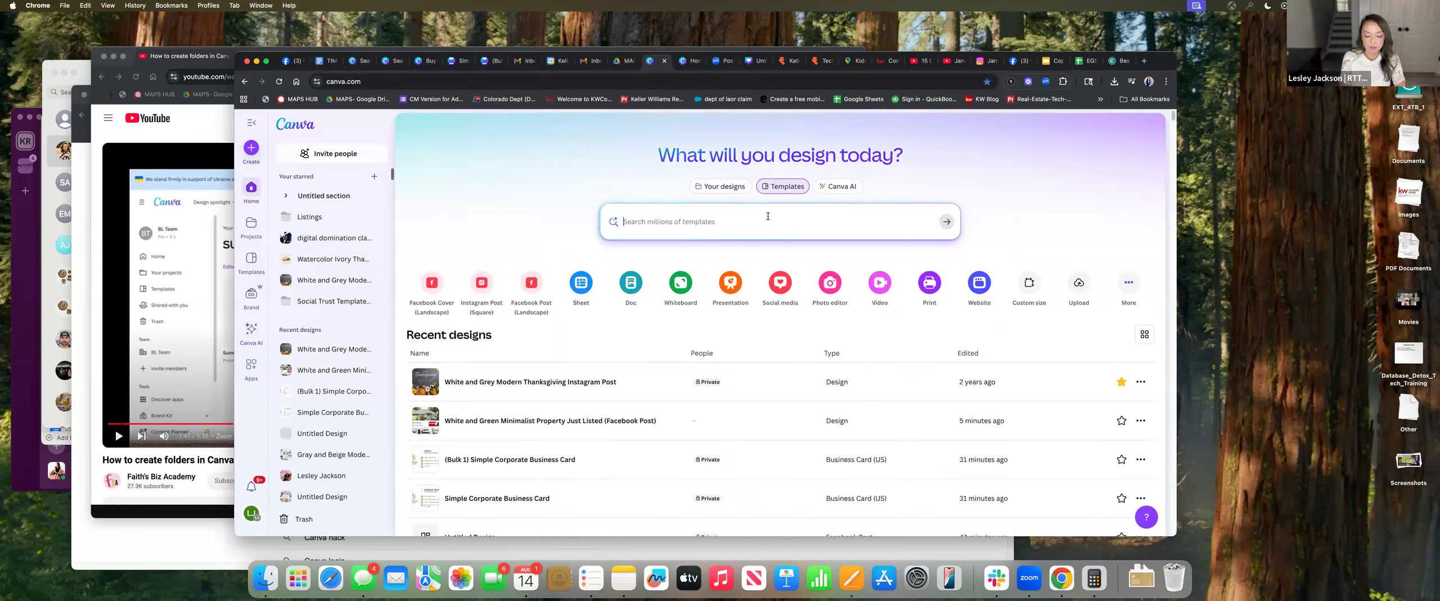
# Search templates for 'real estate Business cards' and customize the Brown Minimalist Real Estate Business Card
pyautogui.write('Busi')
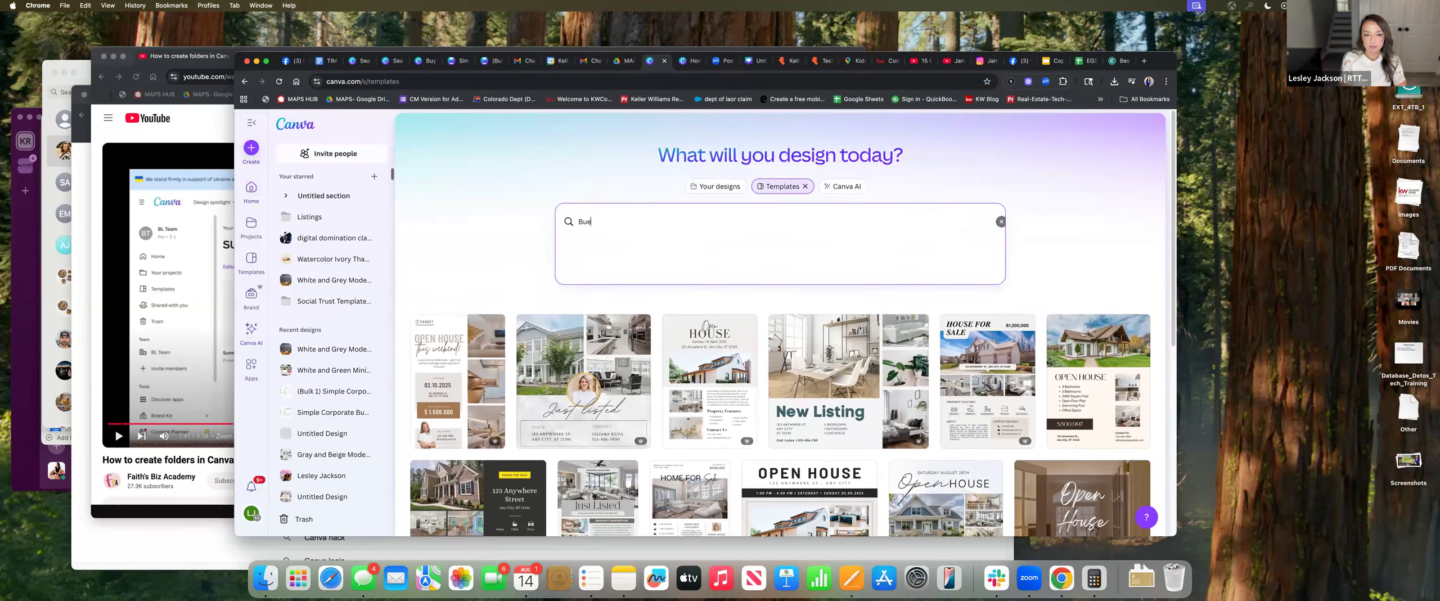
pyautogui.write('ness cards')
pyautogui.press('Return')
pyautogui.click(676, 222)
pyautogui.write('real estate')
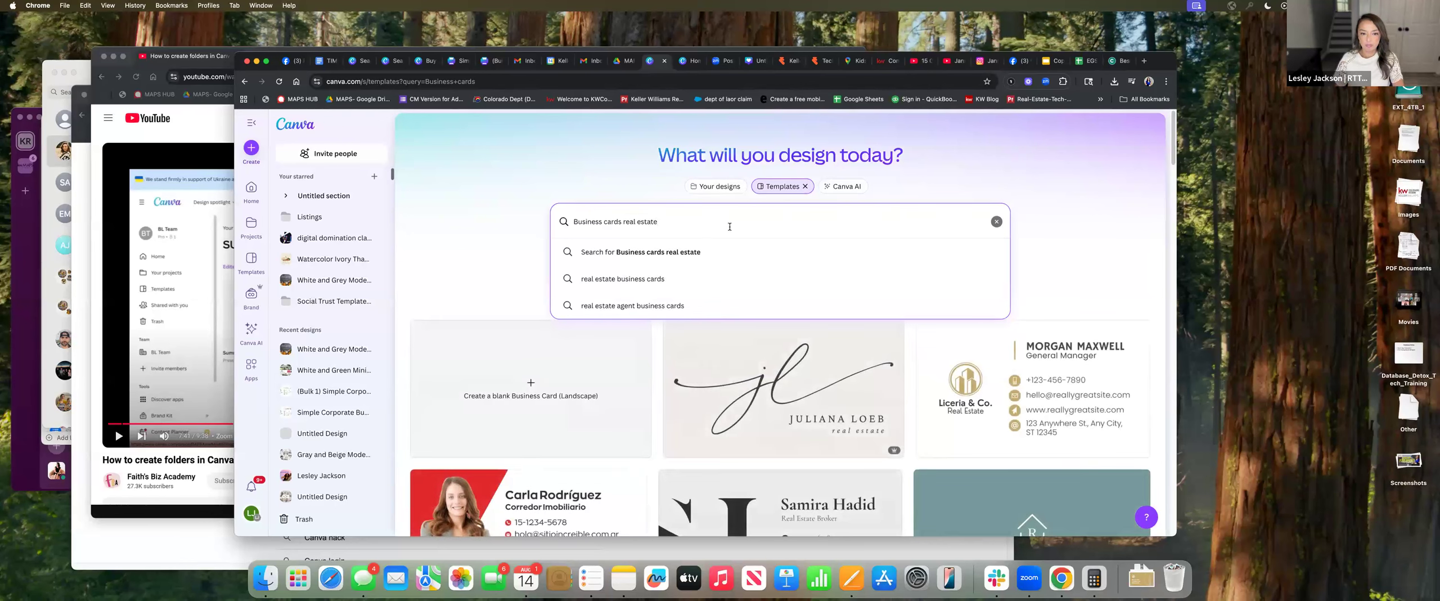
pyautogui.click(663, 277)
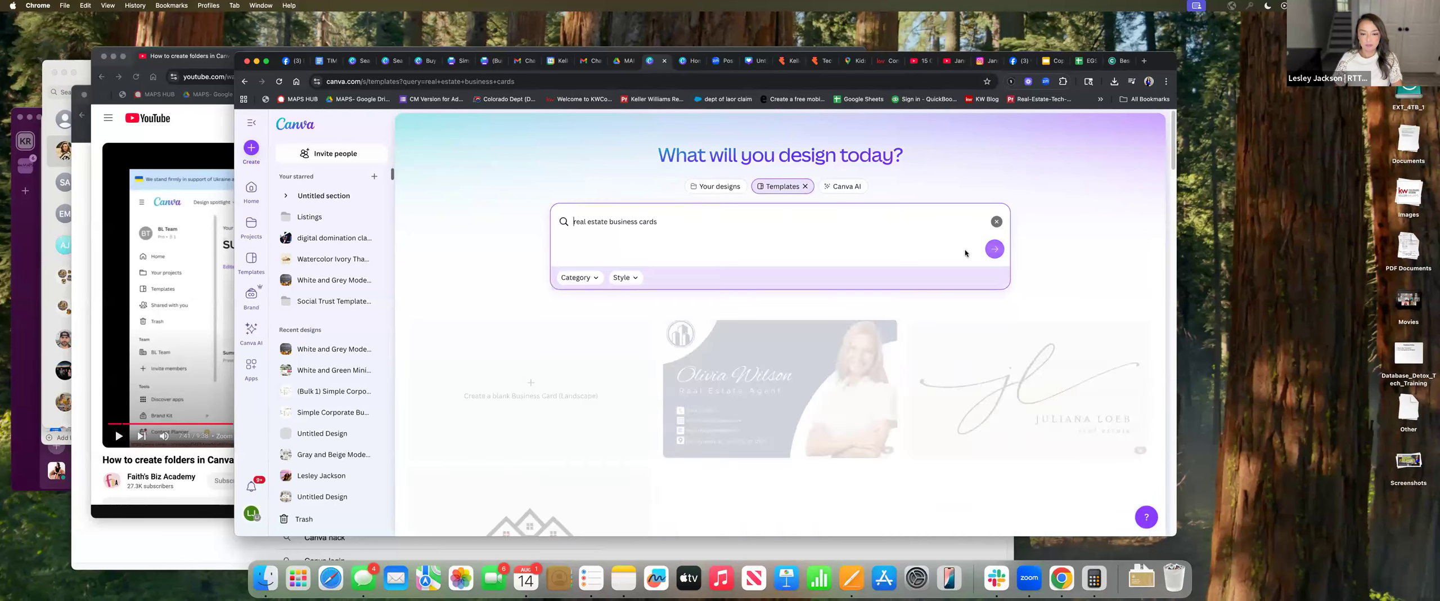
pyautogui.scroll(-5, 1015, 315)
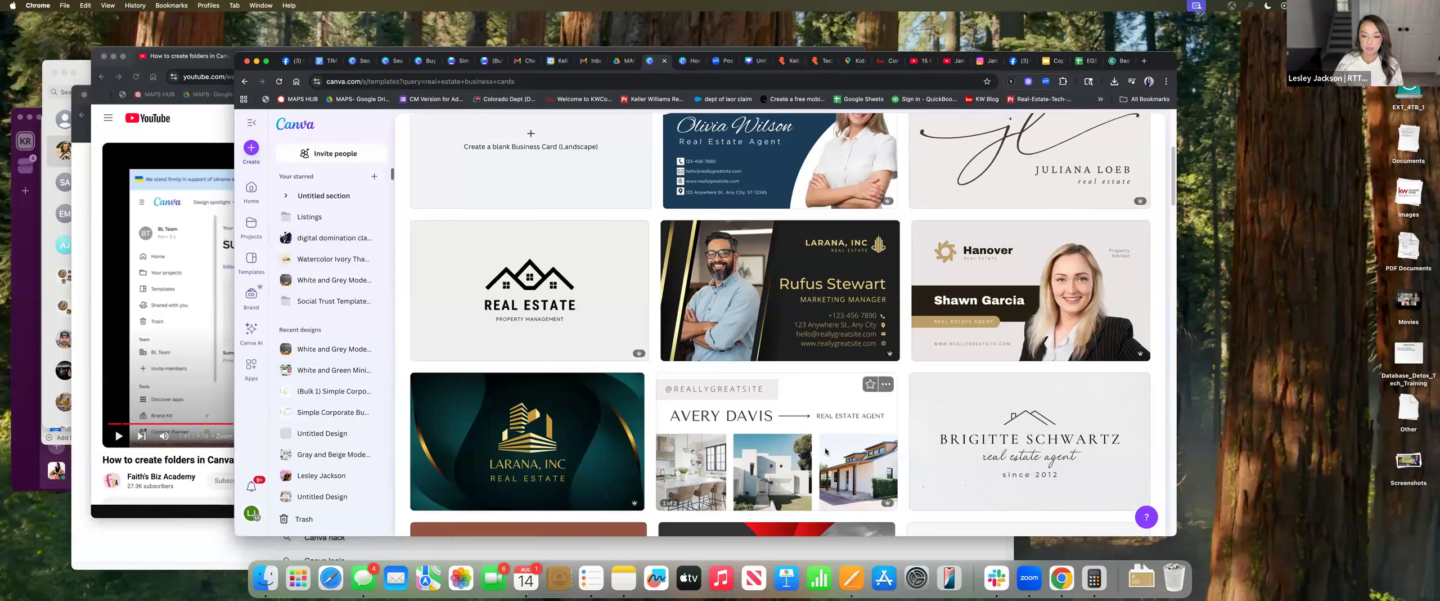
pyautogui.scroll(-3, 846, 457)
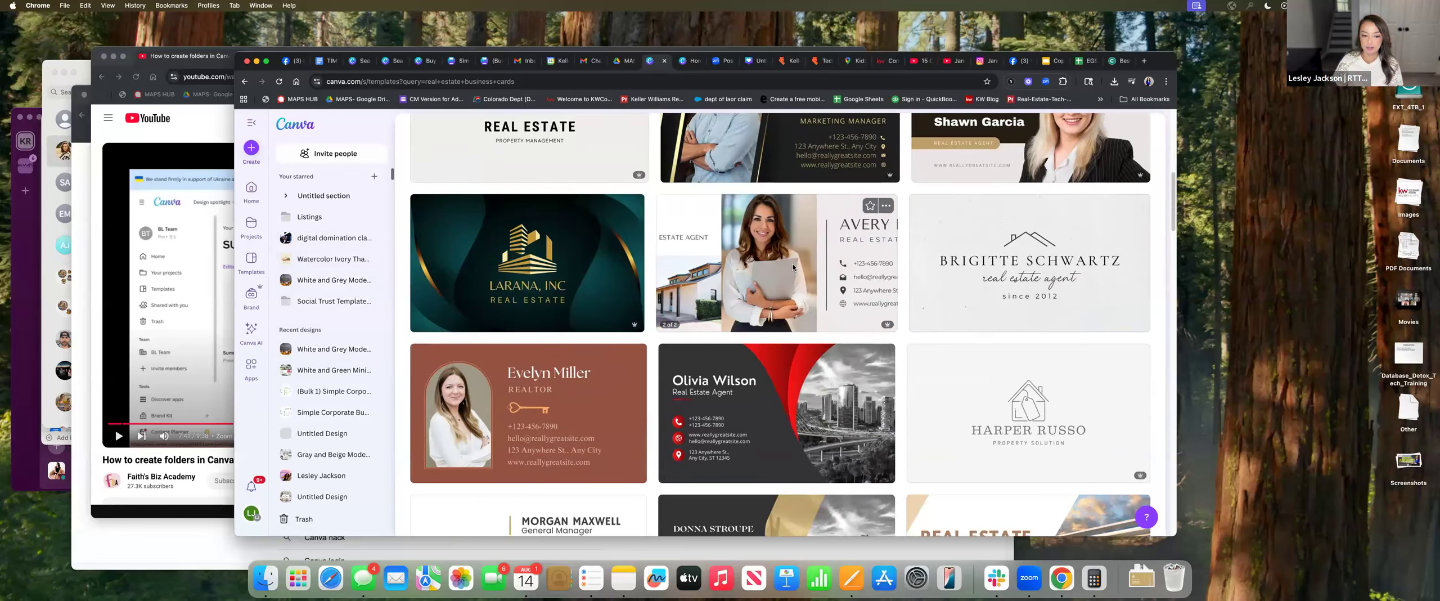
pyautogui.click(568, 412)
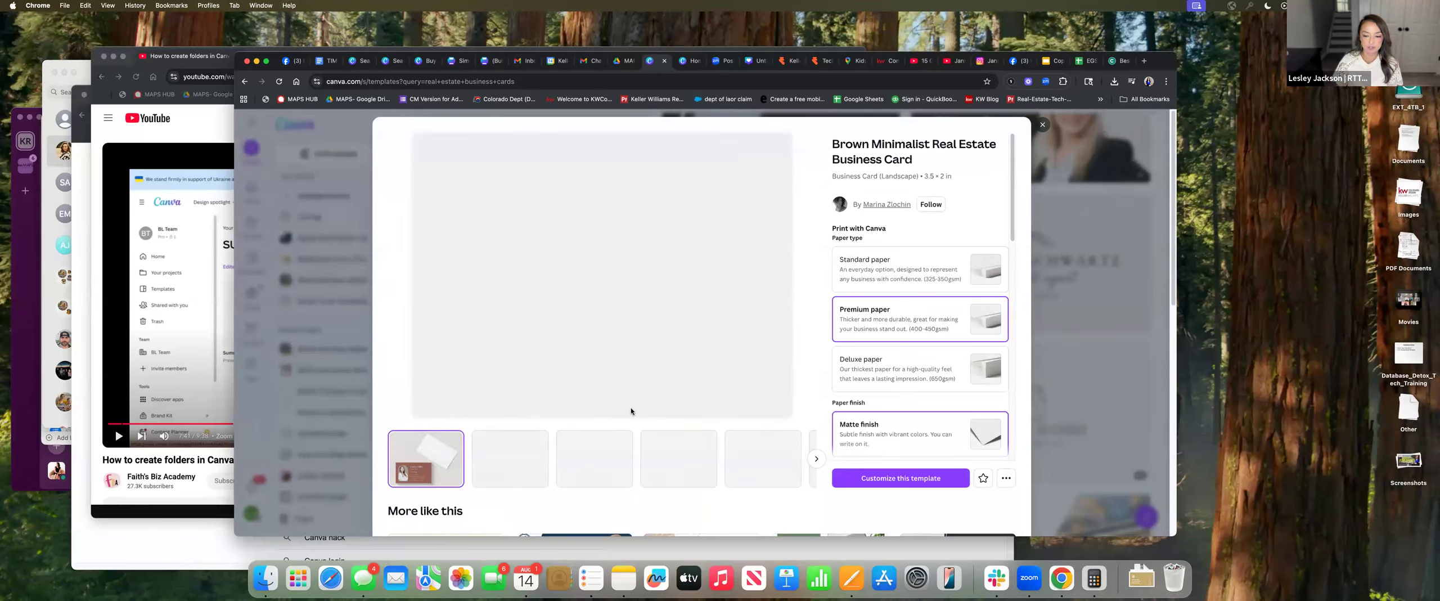
pyautogui.click(905, 477)
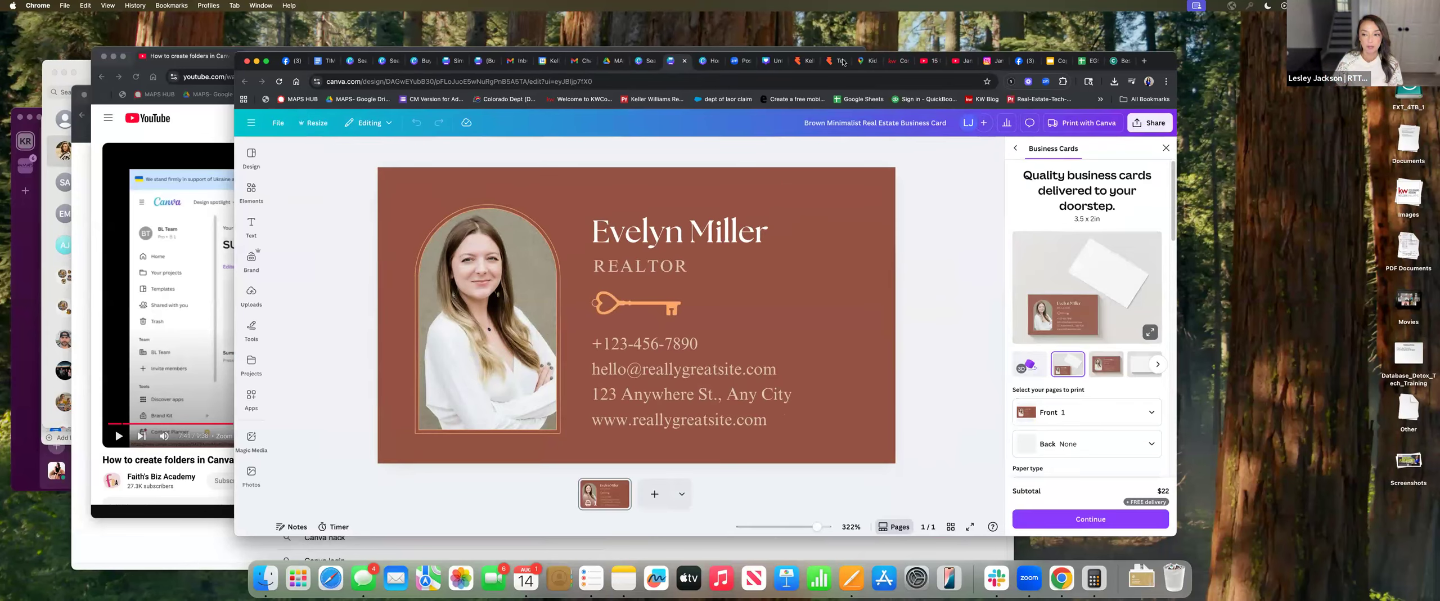
# Close the Print Business Cards panel and show the Apps library beside the card
pyautogui.click(1165, 148)
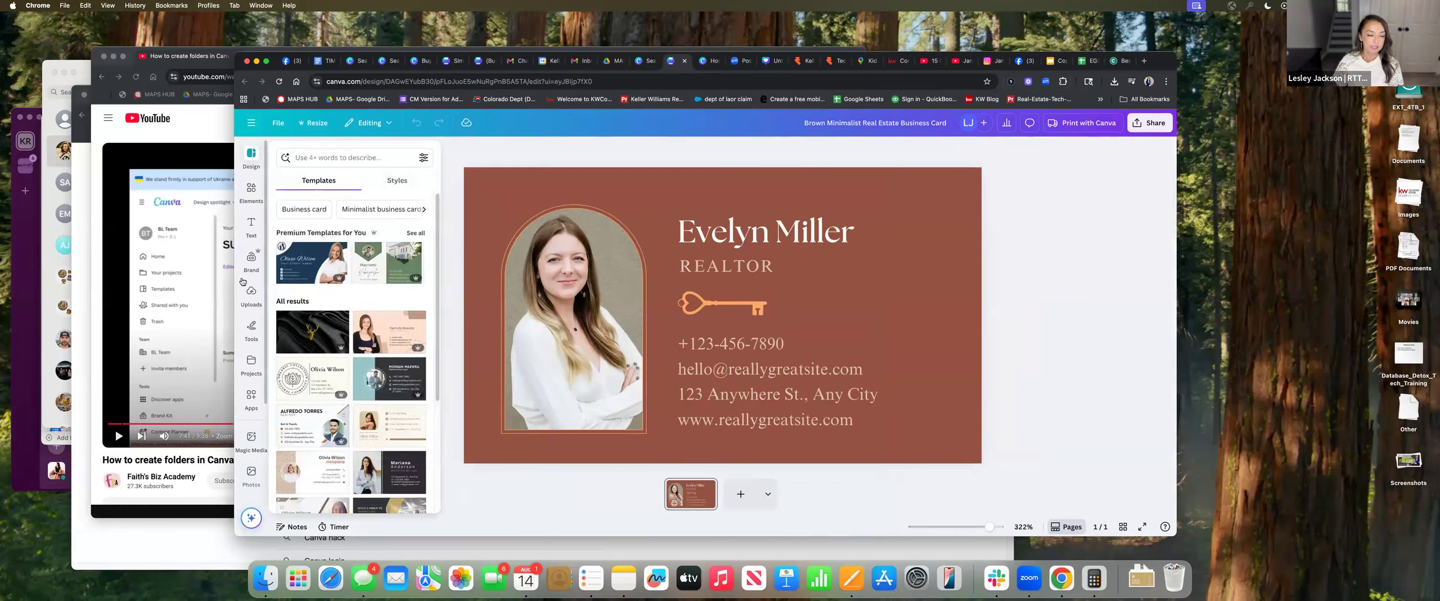
pyautogui.click(251, 401)
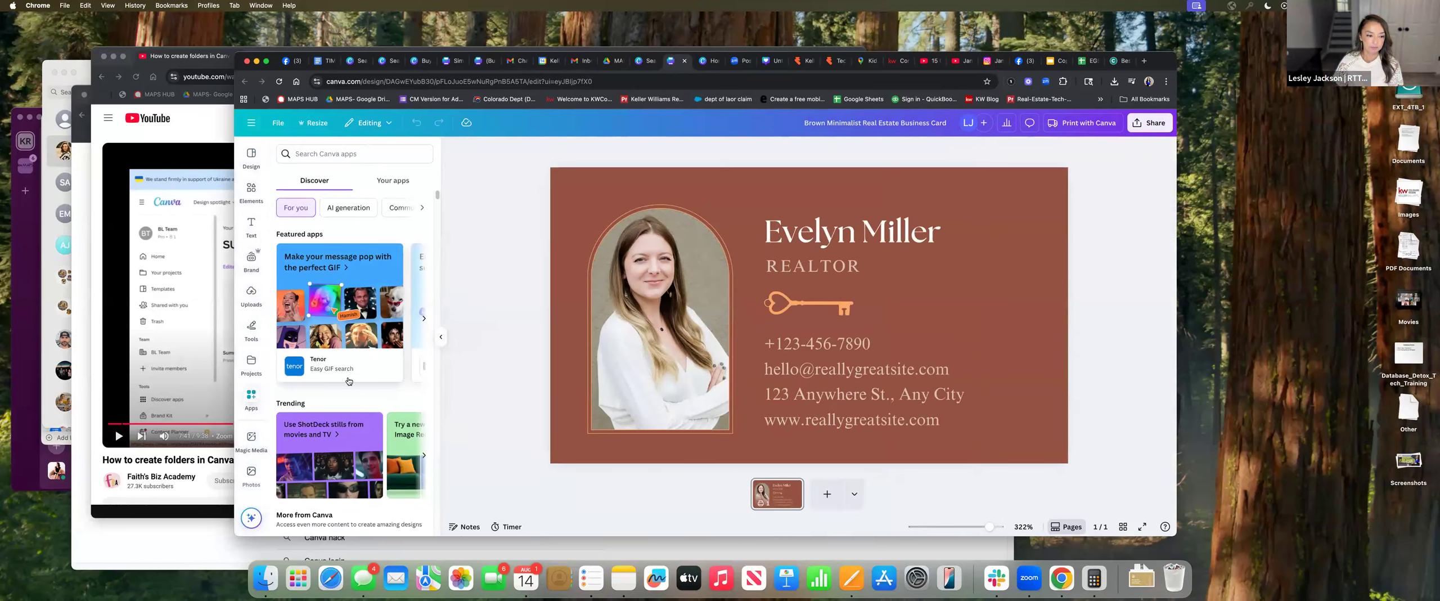
# Open Bulk create from Apps, cancel the manual data table, and select the agent name text
pyautogui.scroll(-3, 389, 382)
pyautogui.scroll(-2, 394, 383)
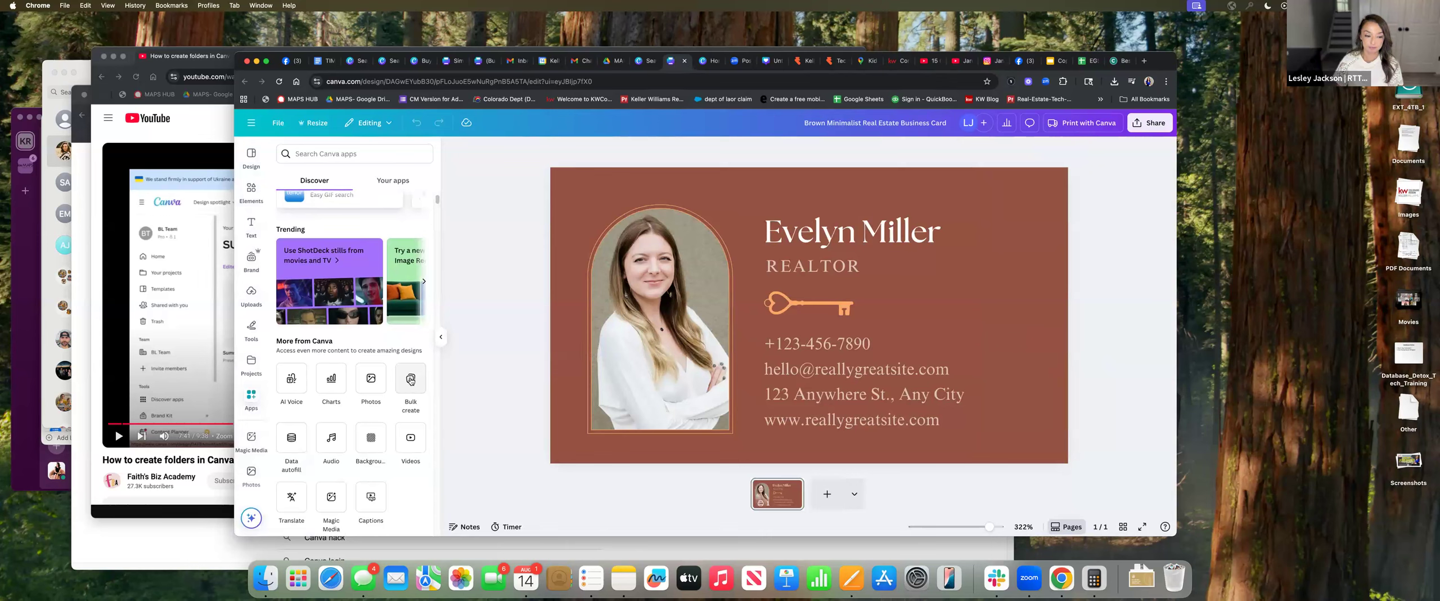
pyautogui.click(411, 381)
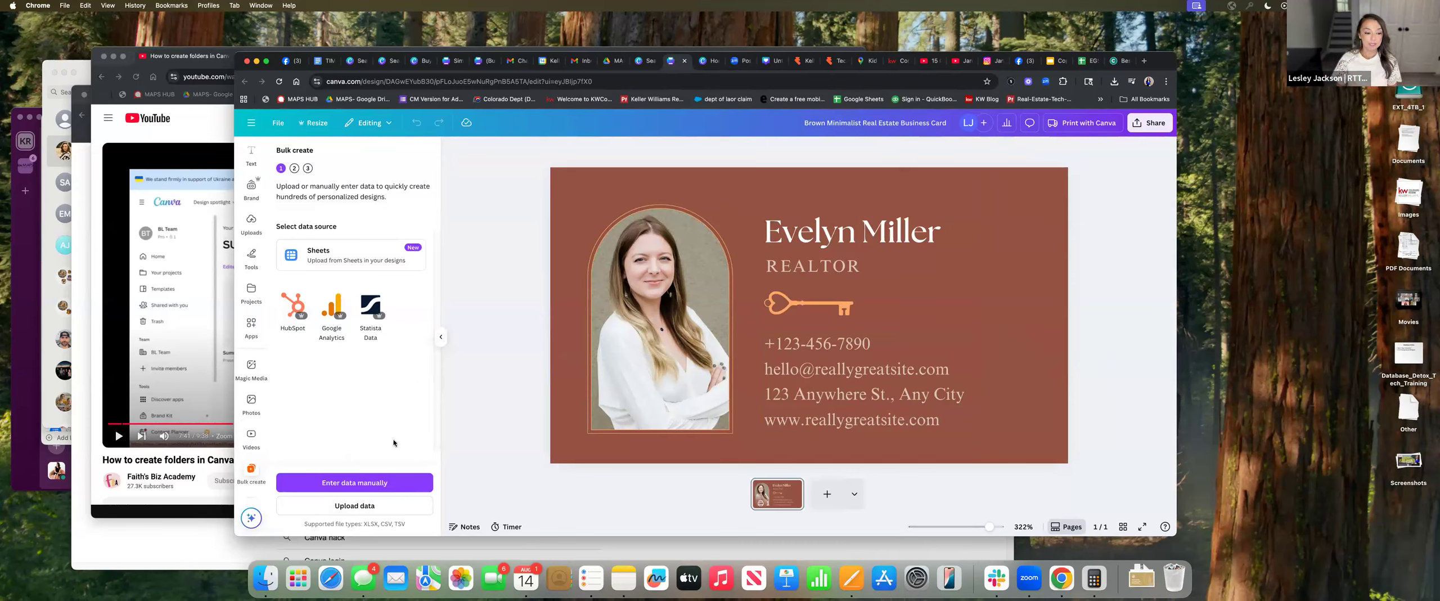
pyautogui.click(386, 484)
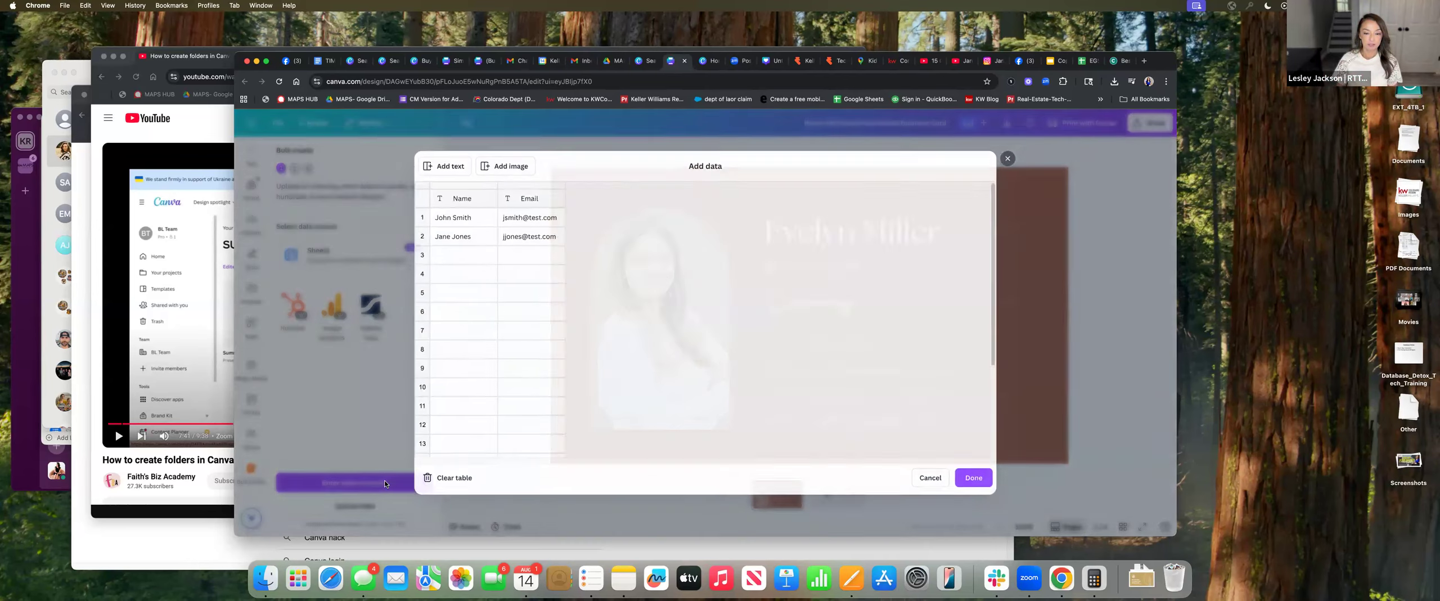
pyautogui.click(976, 143)
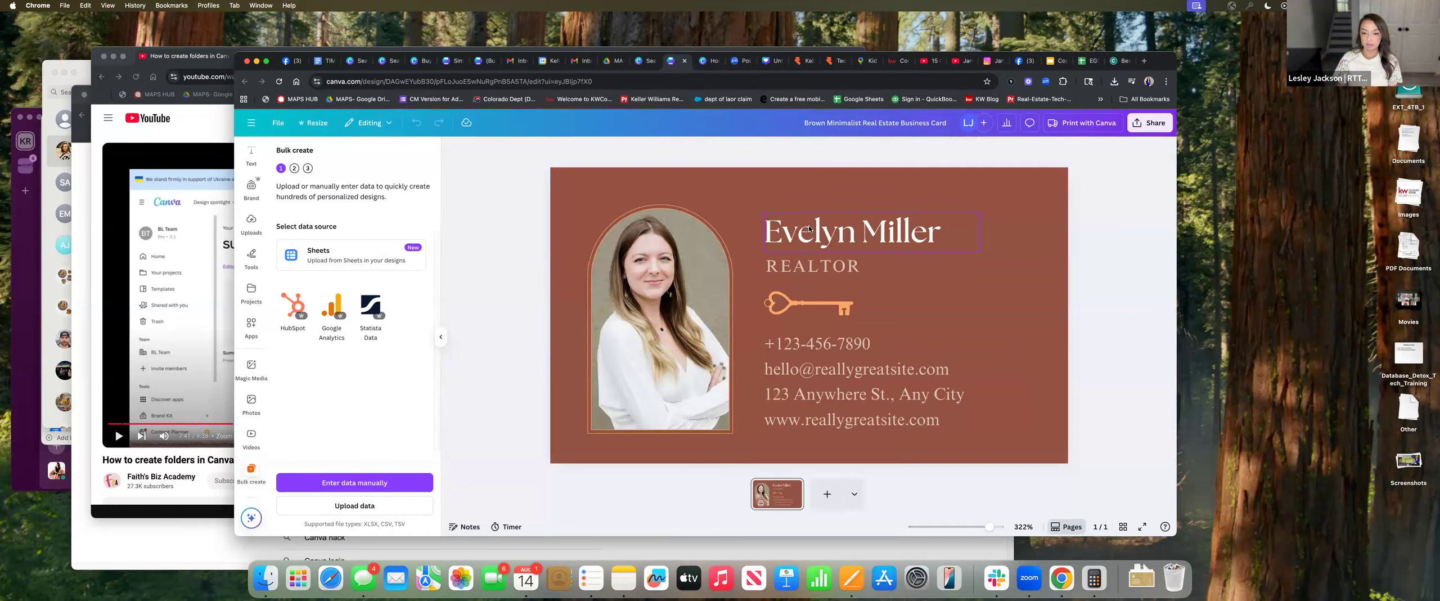
pyautogui.click(863, 230)
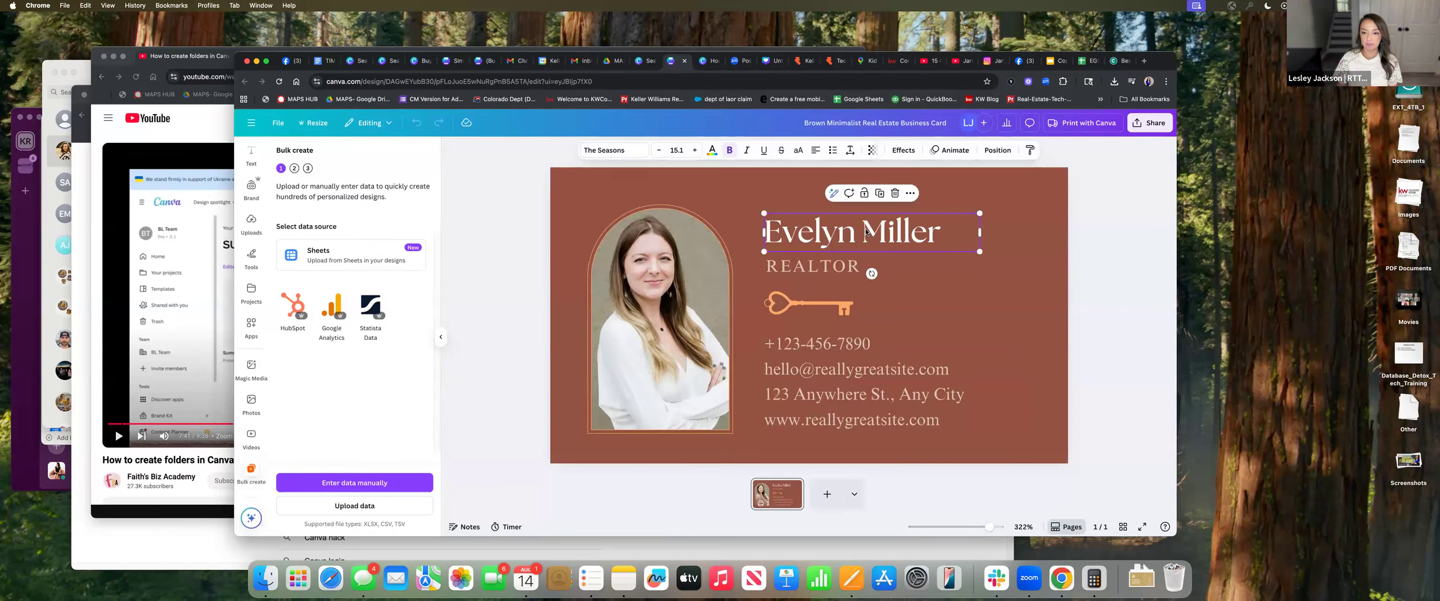
# Select the phone, email, address and website text block and delete it from the card
pyautogui.click(812, 267)
pyautogui.click(798, 345)
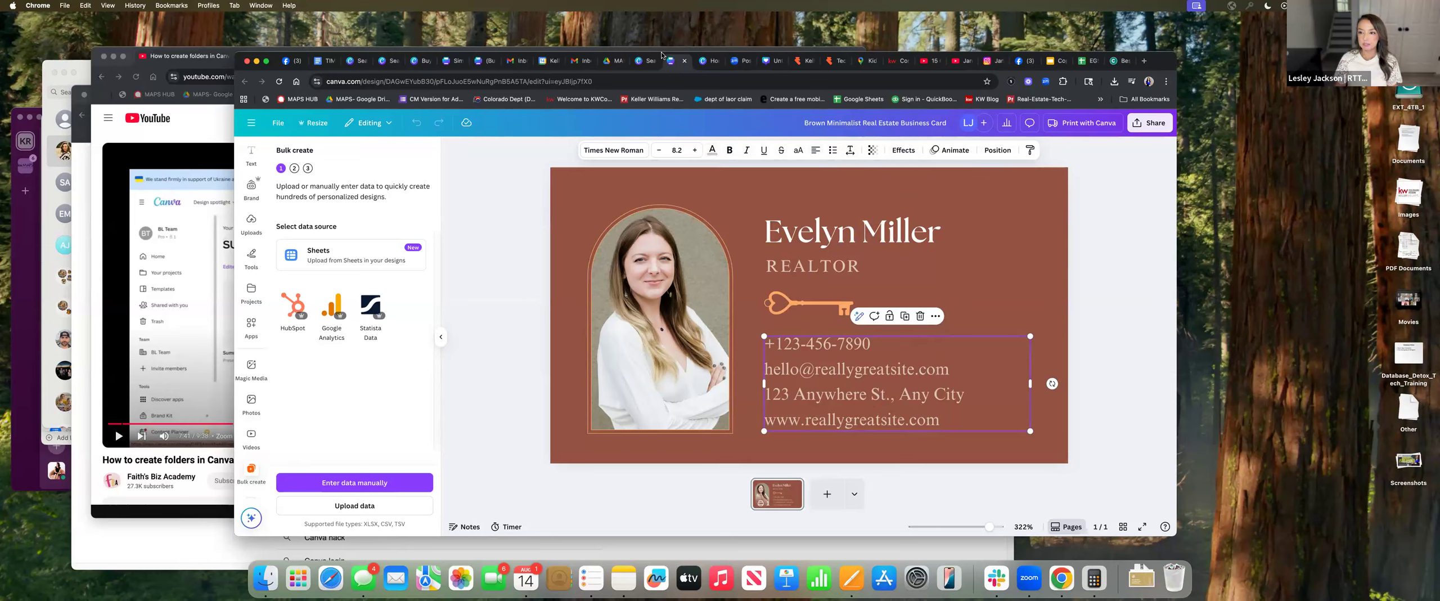
pyautogui.rightClick(872, 388)
pyautogui.moveTo(884, 387)
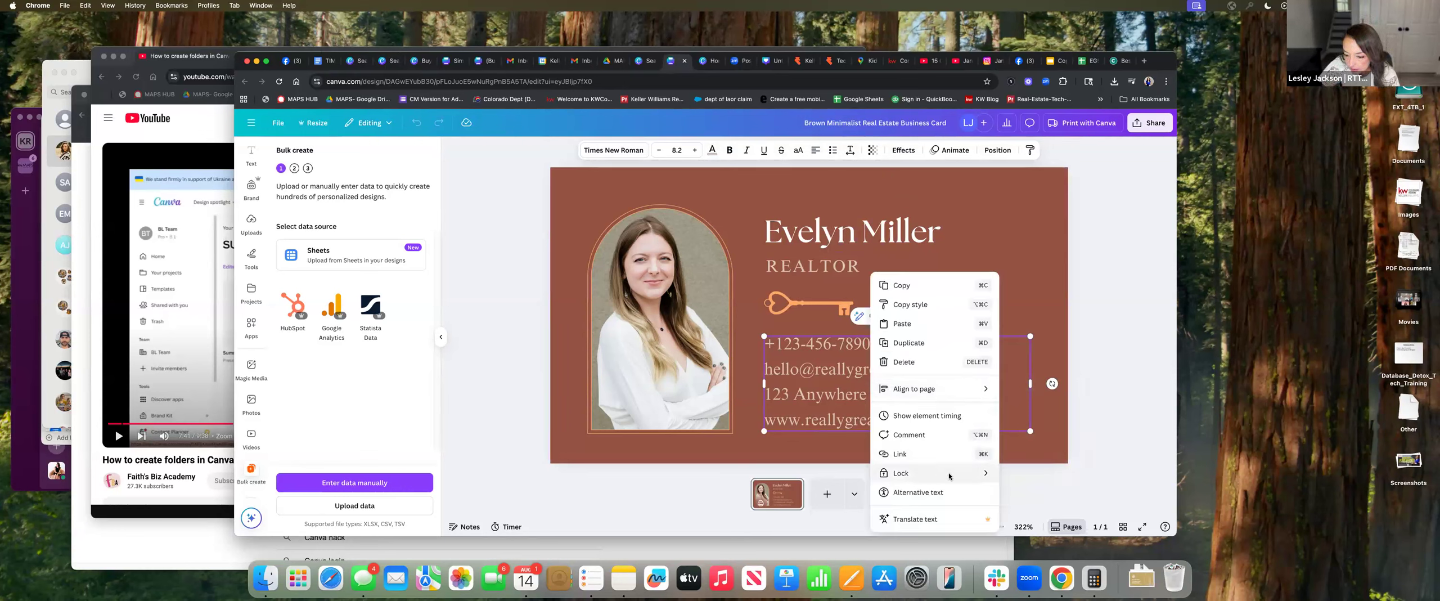
pyautogui.moveTo(987, 473)
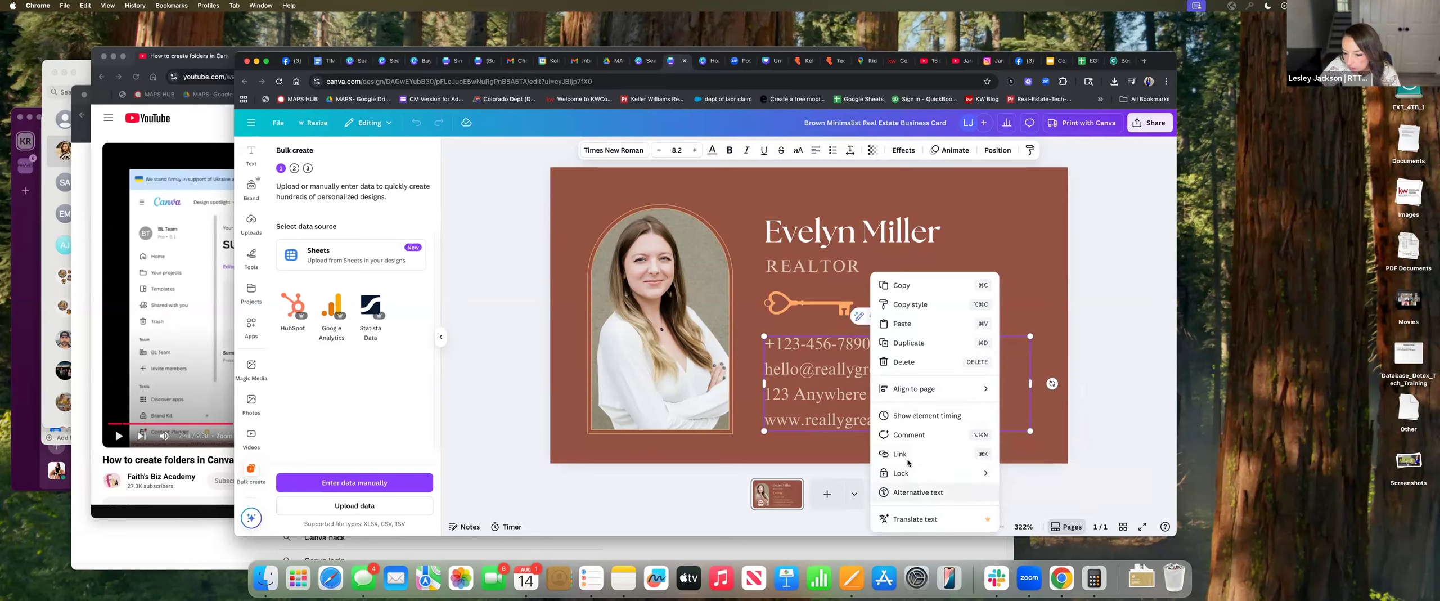
pyautogui.click(1020, 277)
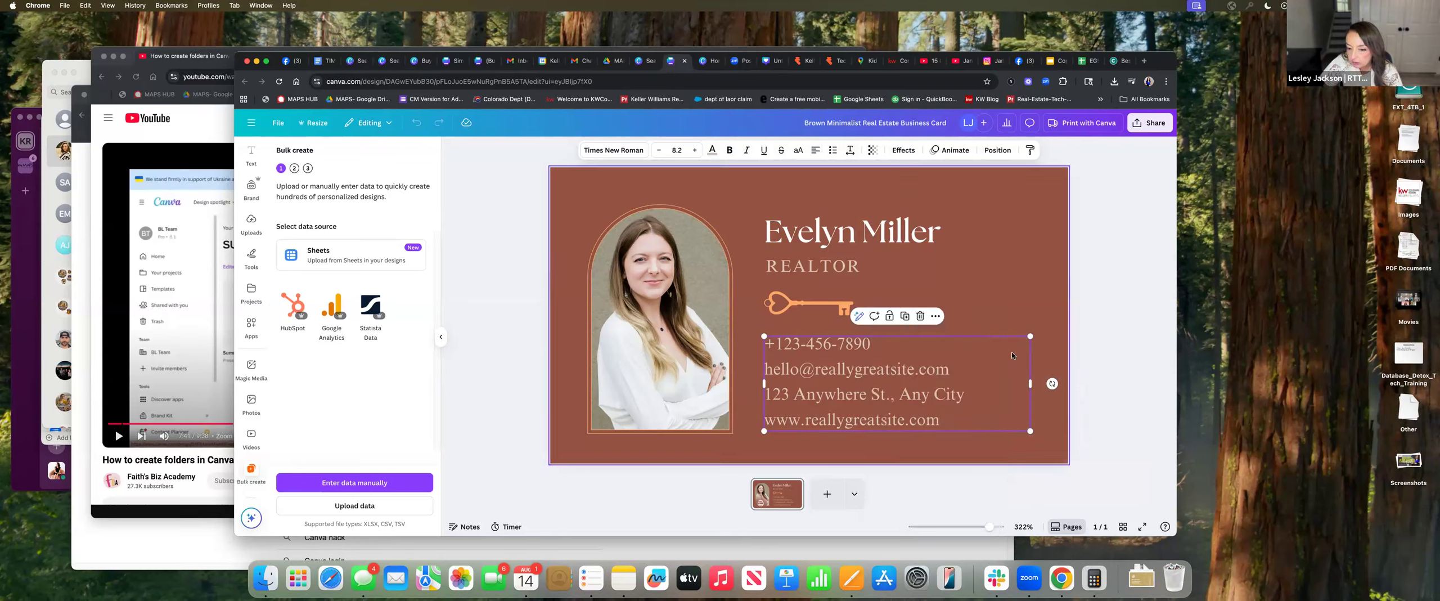
pyautogui.press('BackSpace')
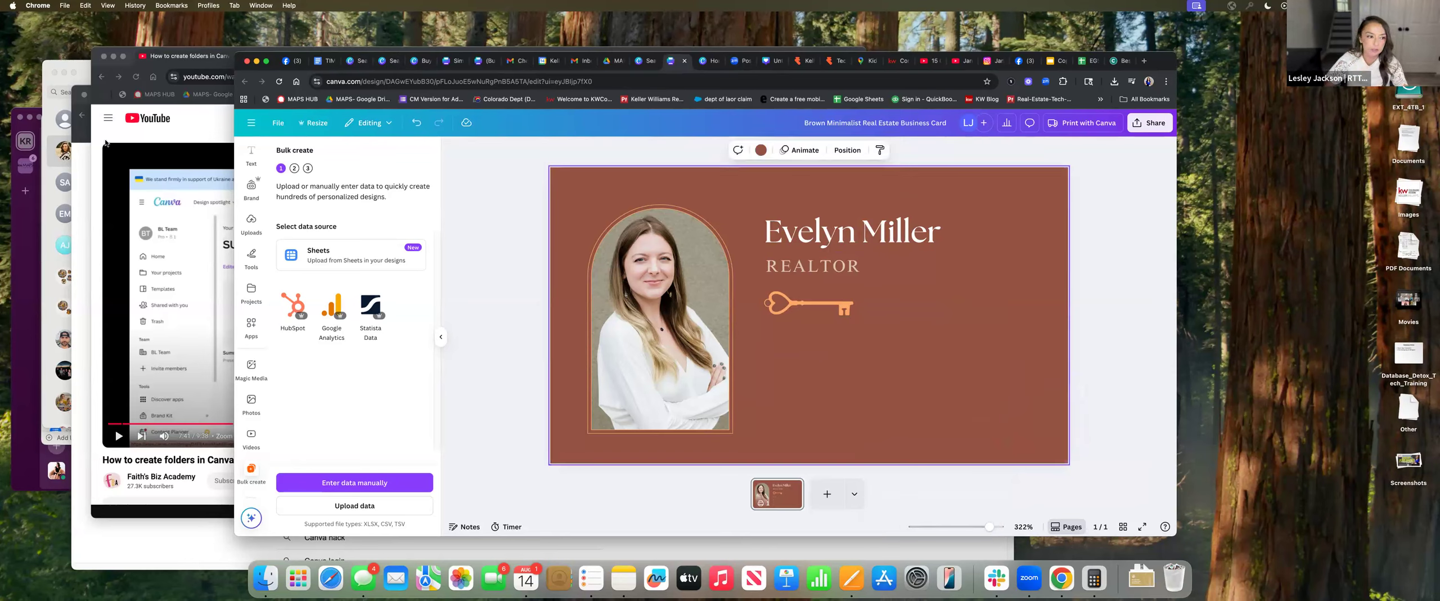
pyautogui.click(251, 155)
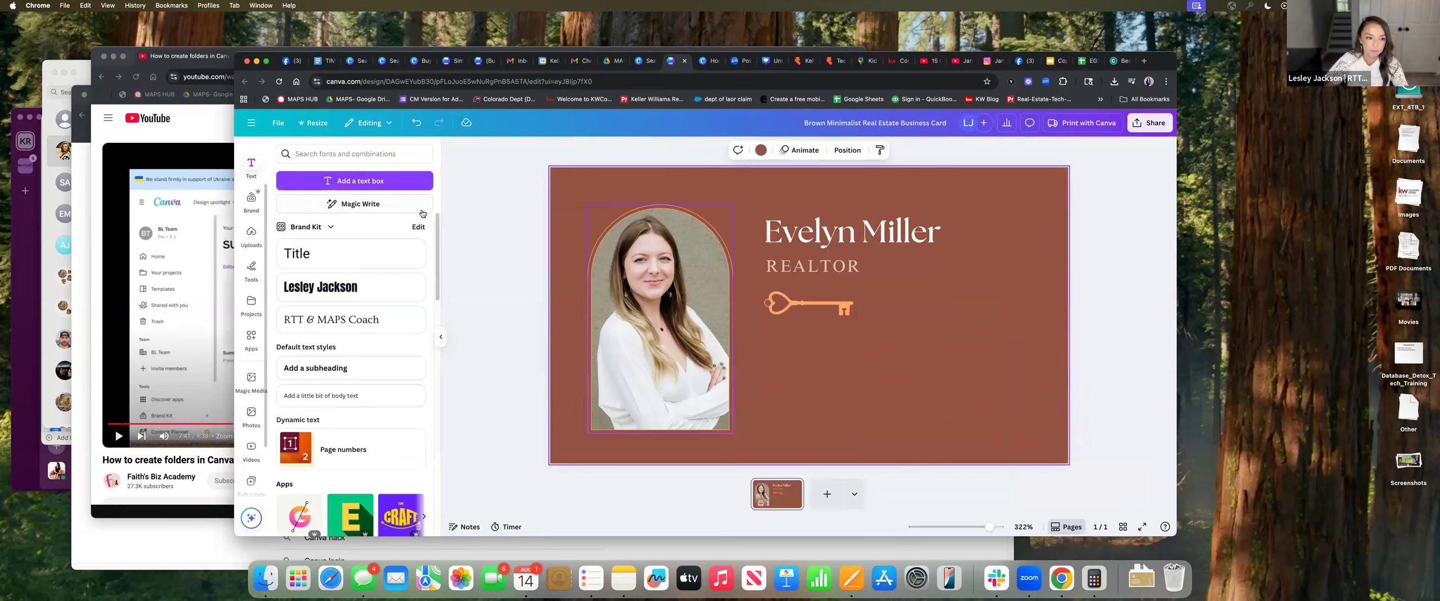
# Add 'Email' and 'phone #' text lines stacked below the key
pyautogui.click(395, 181)
pyautogui.write('Email')
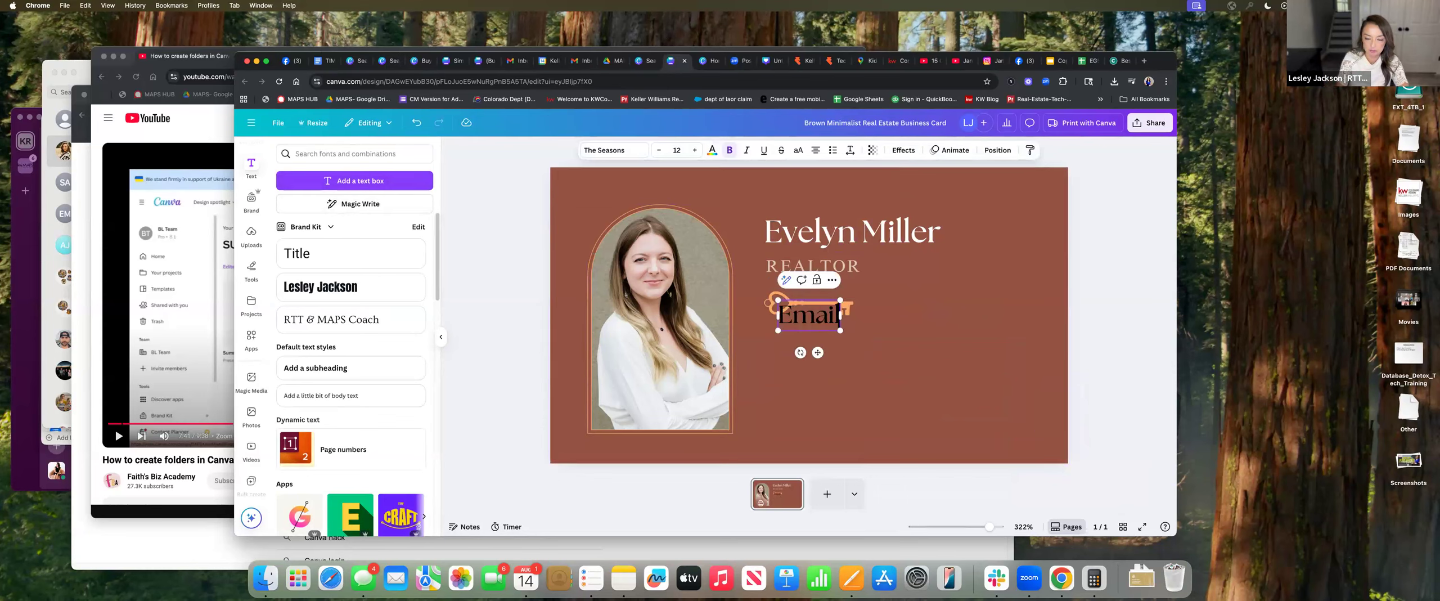
pyautogui.click(862, 339)
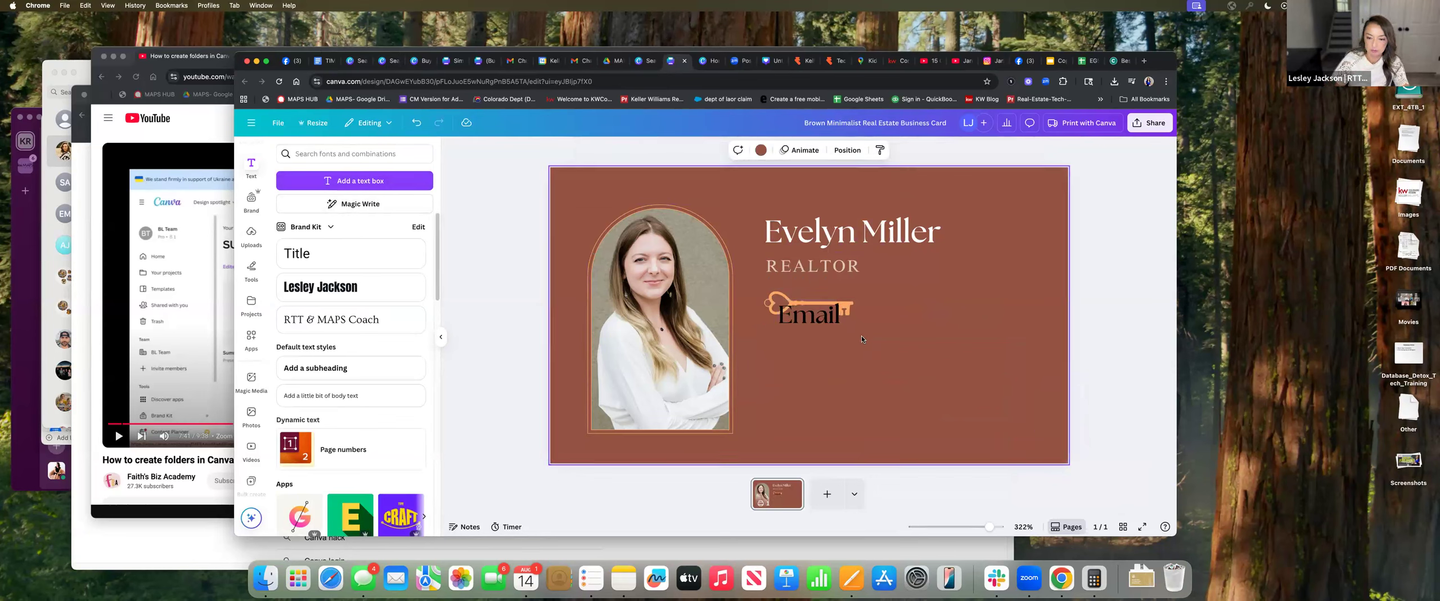
pyautogui.moveTo(809, 319); pyautogui.dragTo(809, 354)
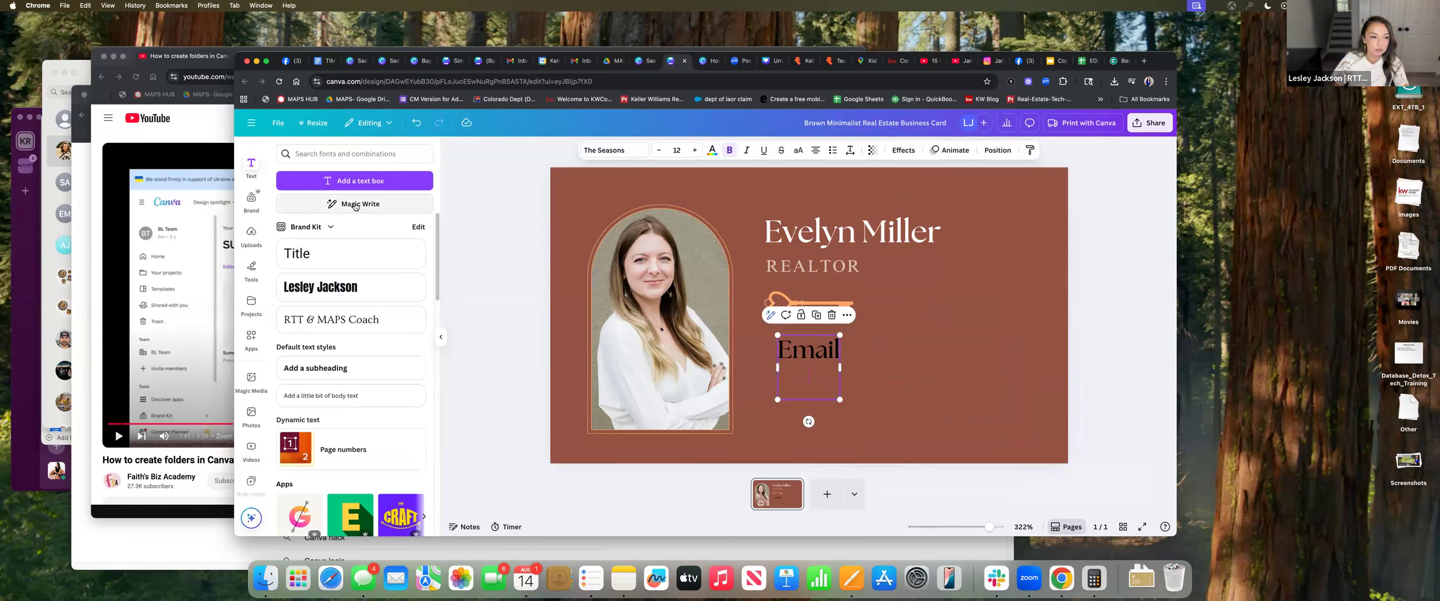
pyautogui.click(354, 181)
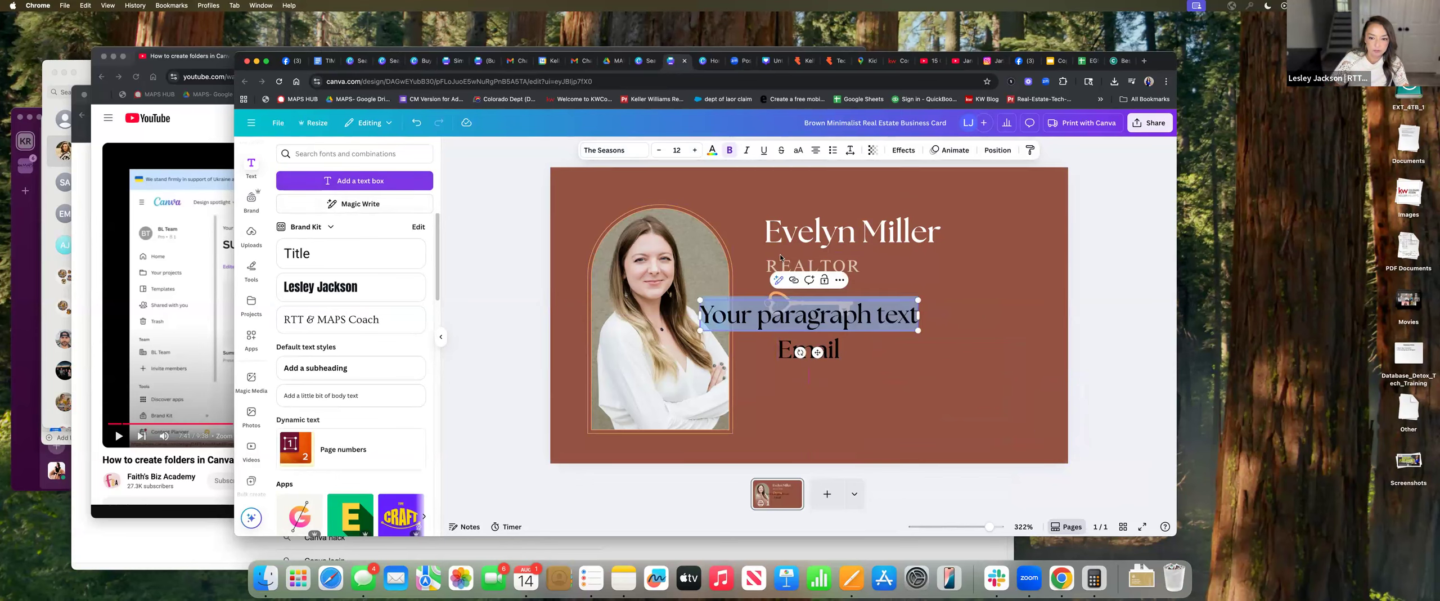
pyautogui.write('phone')
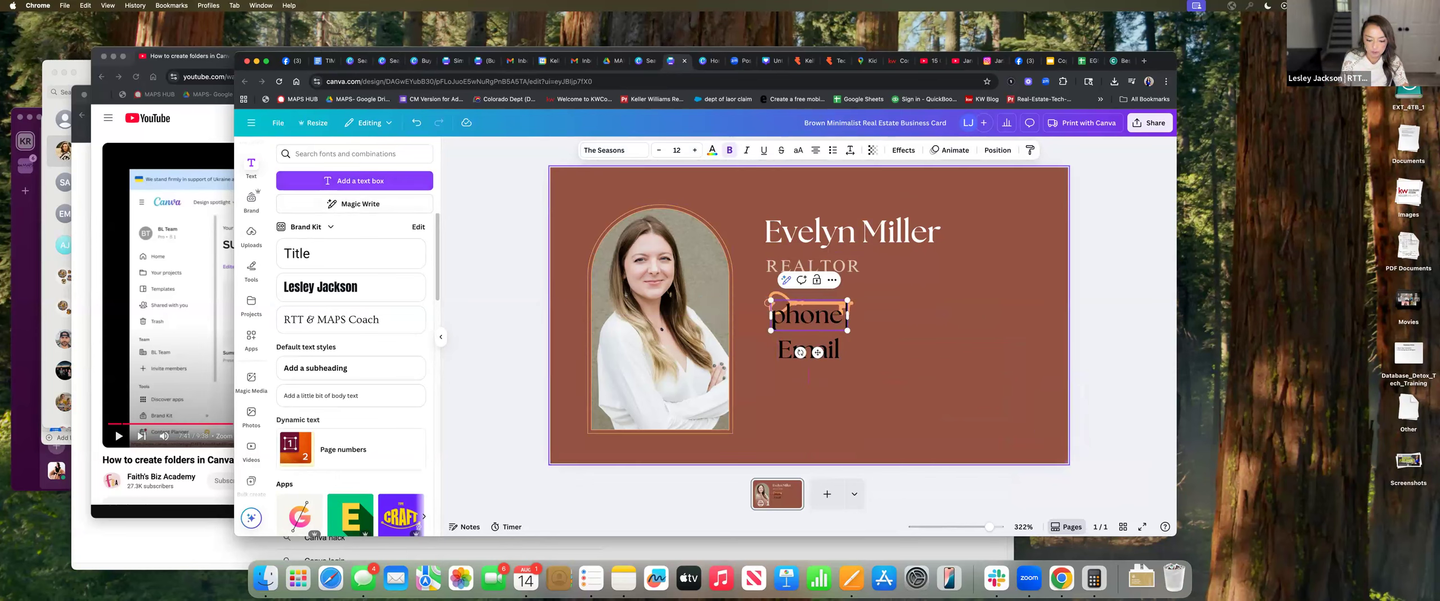
pyautogui.write(' #')
pyautogui.click(827, 391)
pyautogui.moveTo(819, 321); pyautogui.dragTo(831, 394)
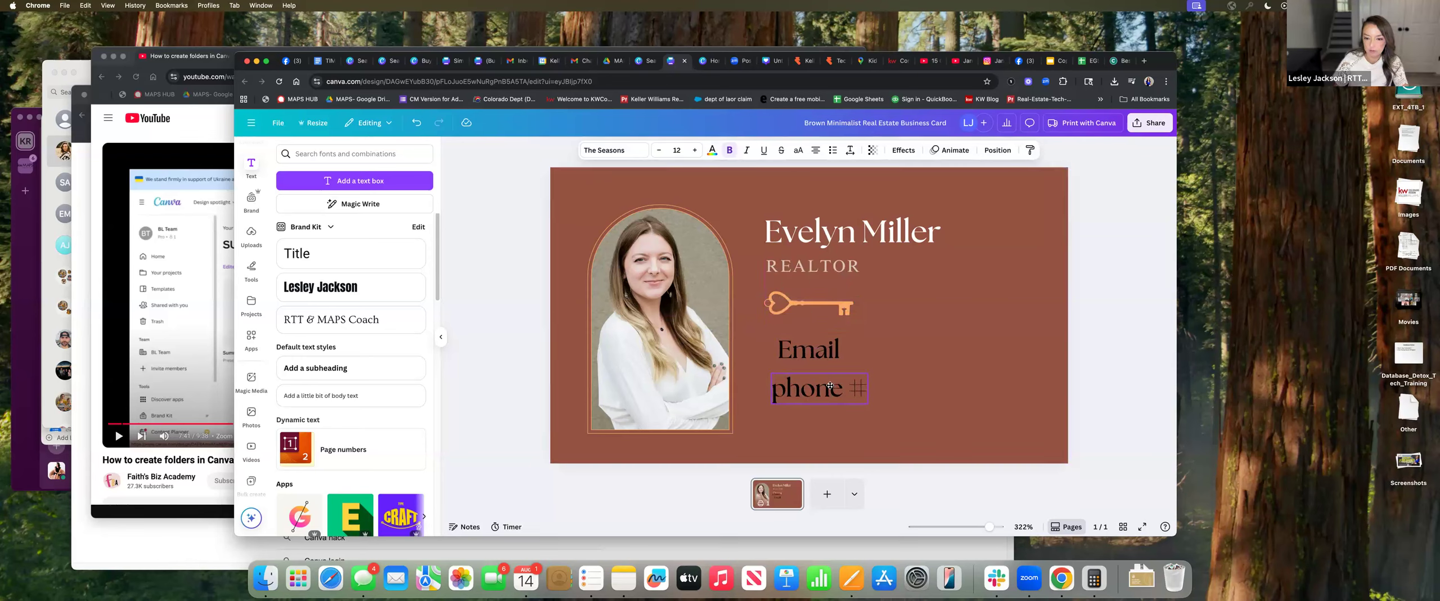
pyautogui.click(900, 349)
# Add an 'email address' text line beneath 'phone #'
pyautogui.click(319, 181)
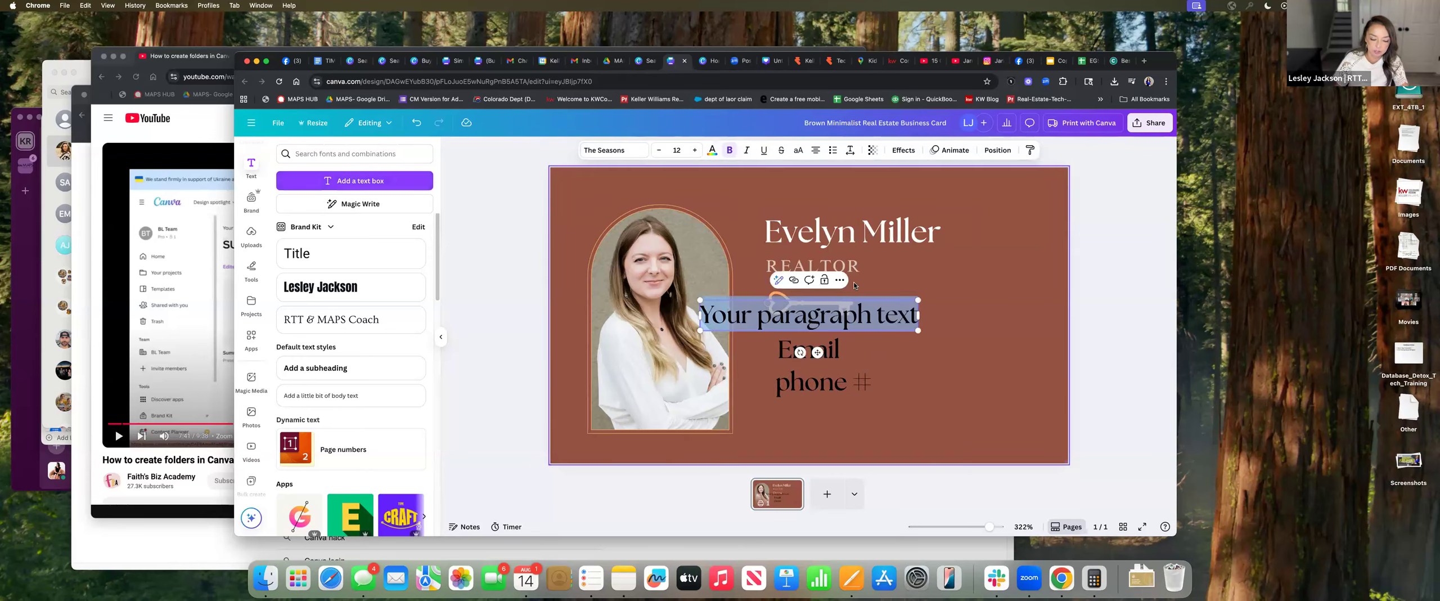
pyautogui.write('email ad')
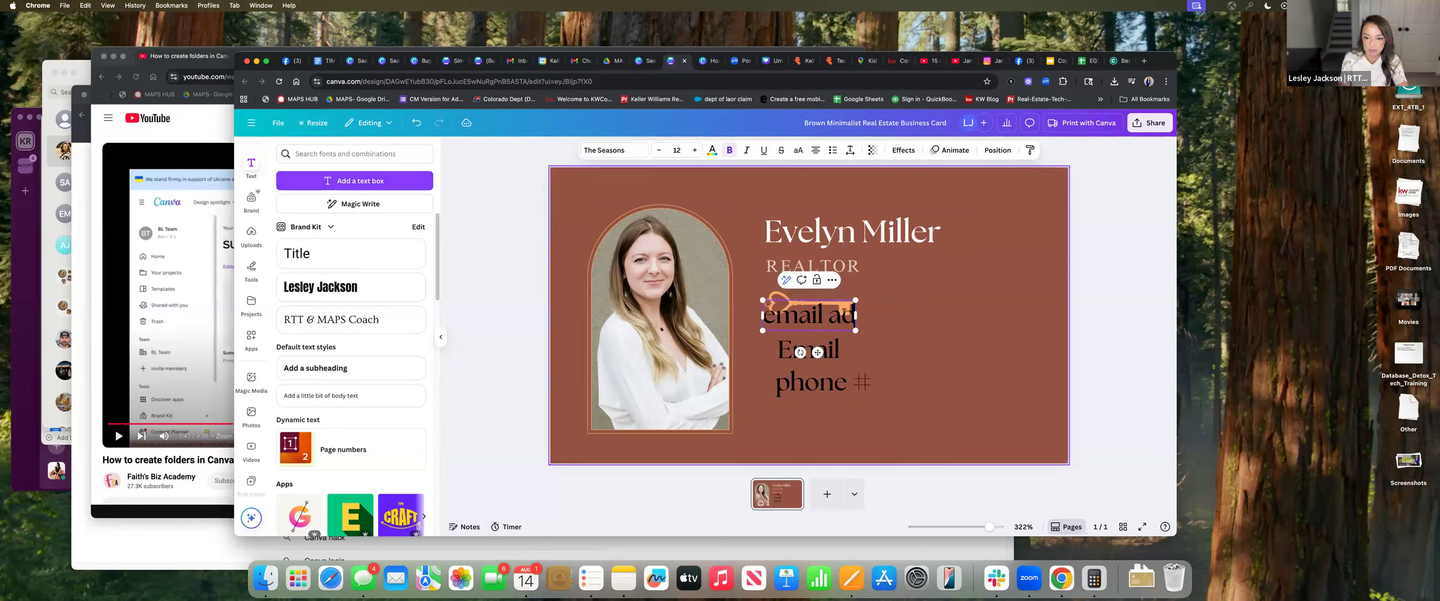
pyautogui.write('dress')
pyautogui.moveTo(872, 321); pyautogui.dragTo(913, 438)
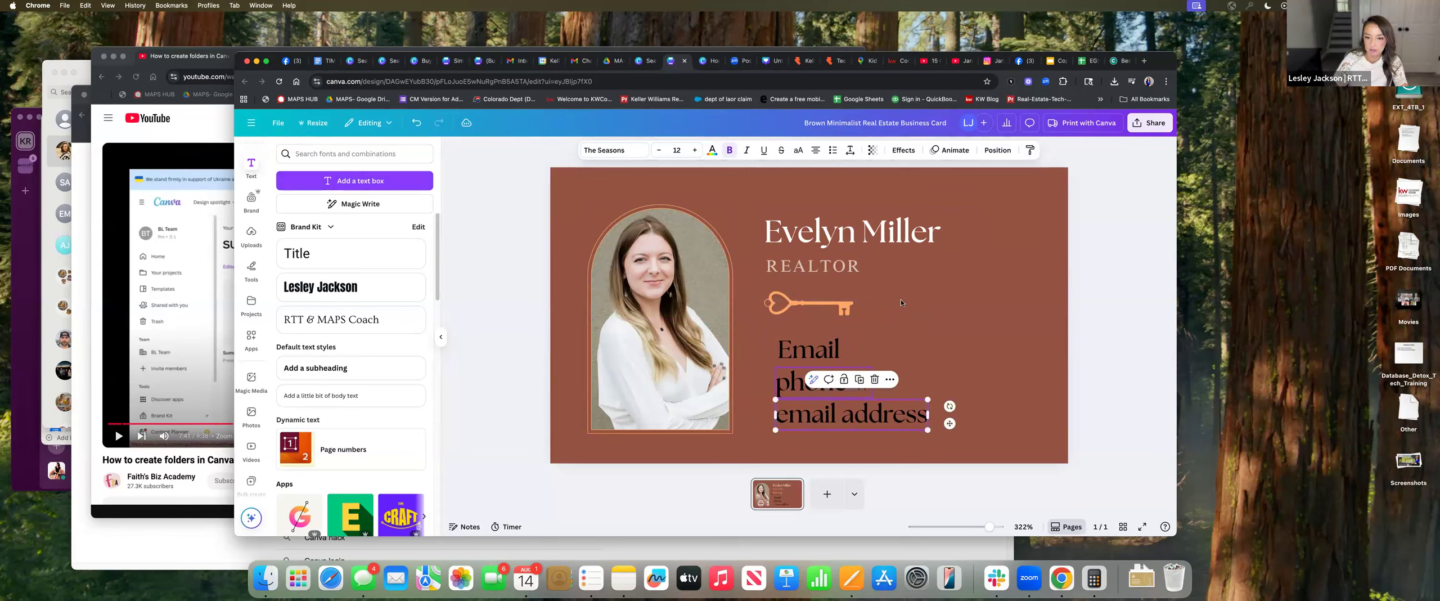
pyautogui.click(924, 294)
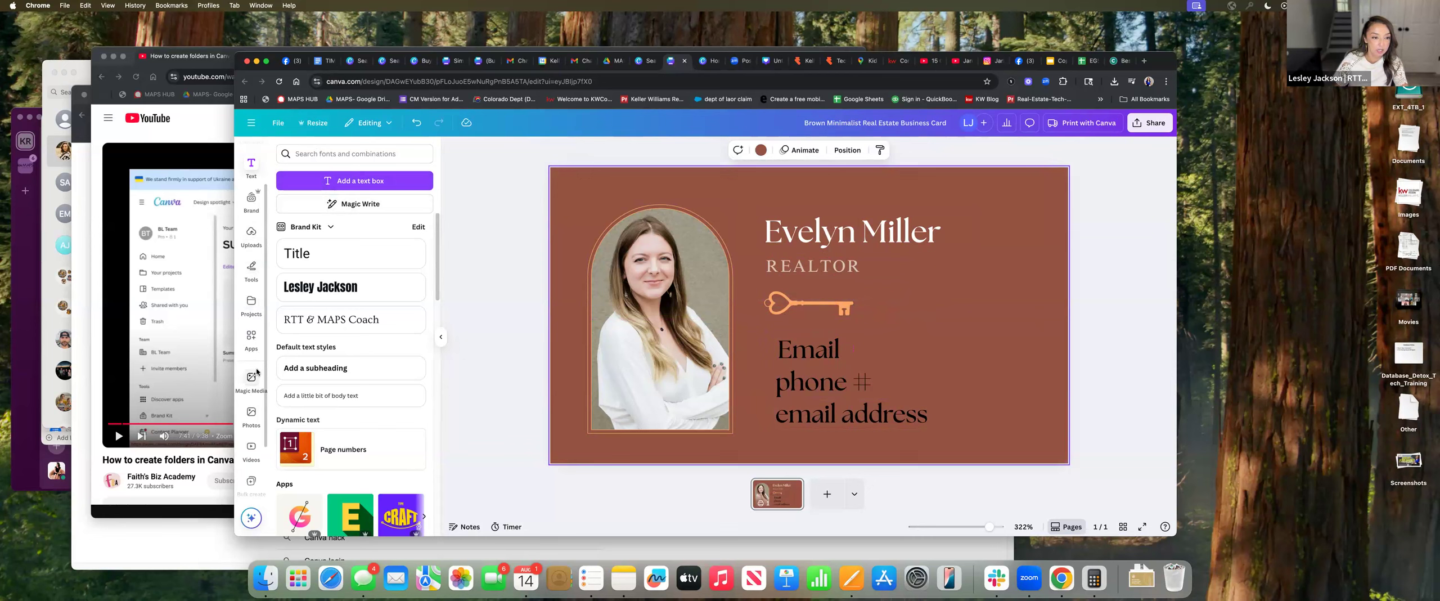
pyautogui.click(761, 149)
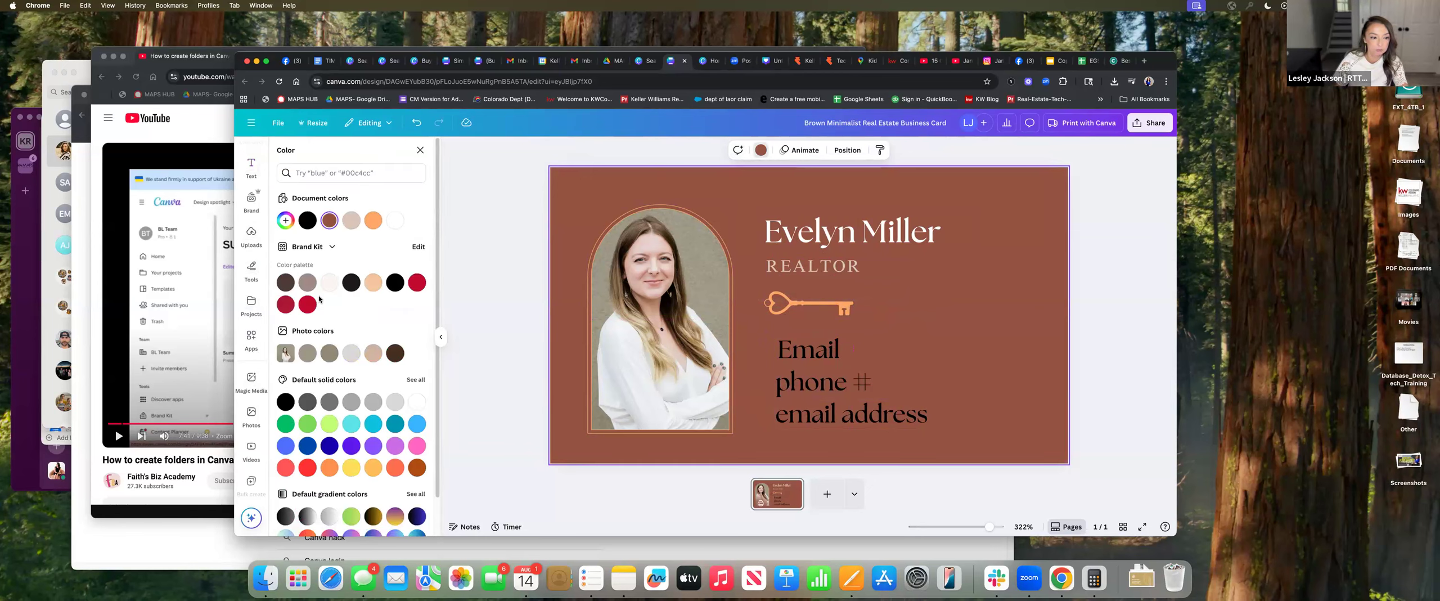
# Make the page background taupe, turn the key graphic black, and delete the arched photo
pyautogui.click(328, 284)
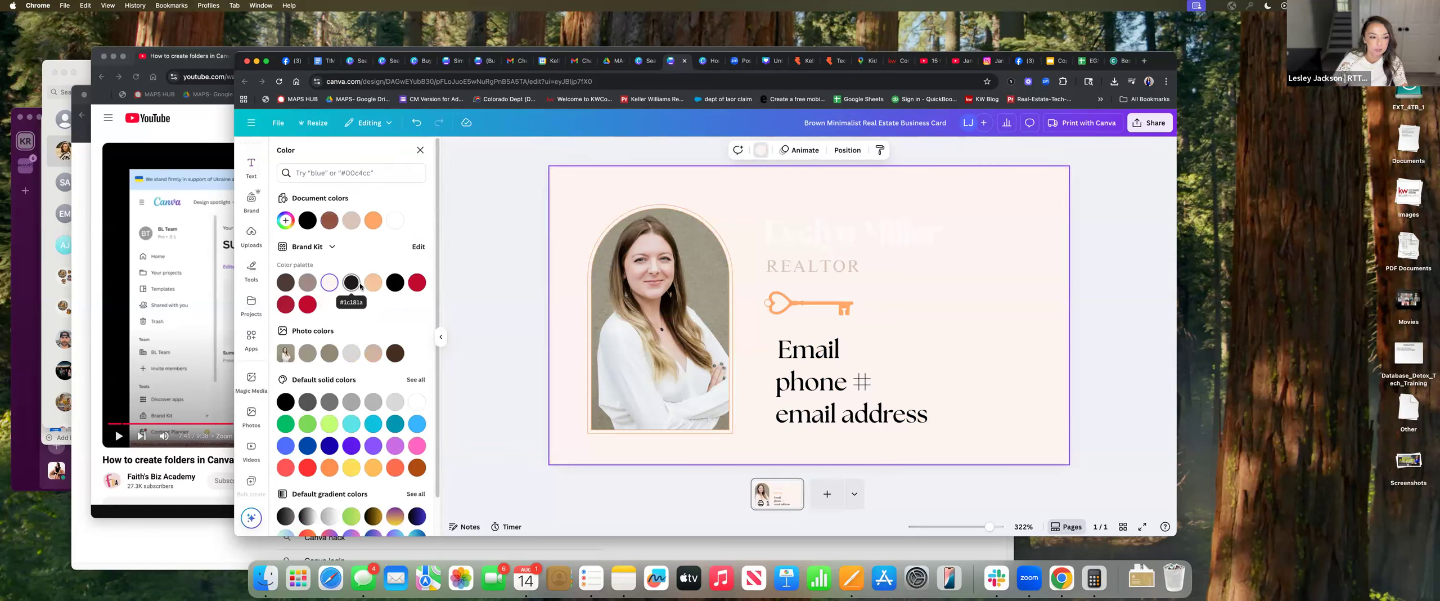
pyautogui.click(307, 281)
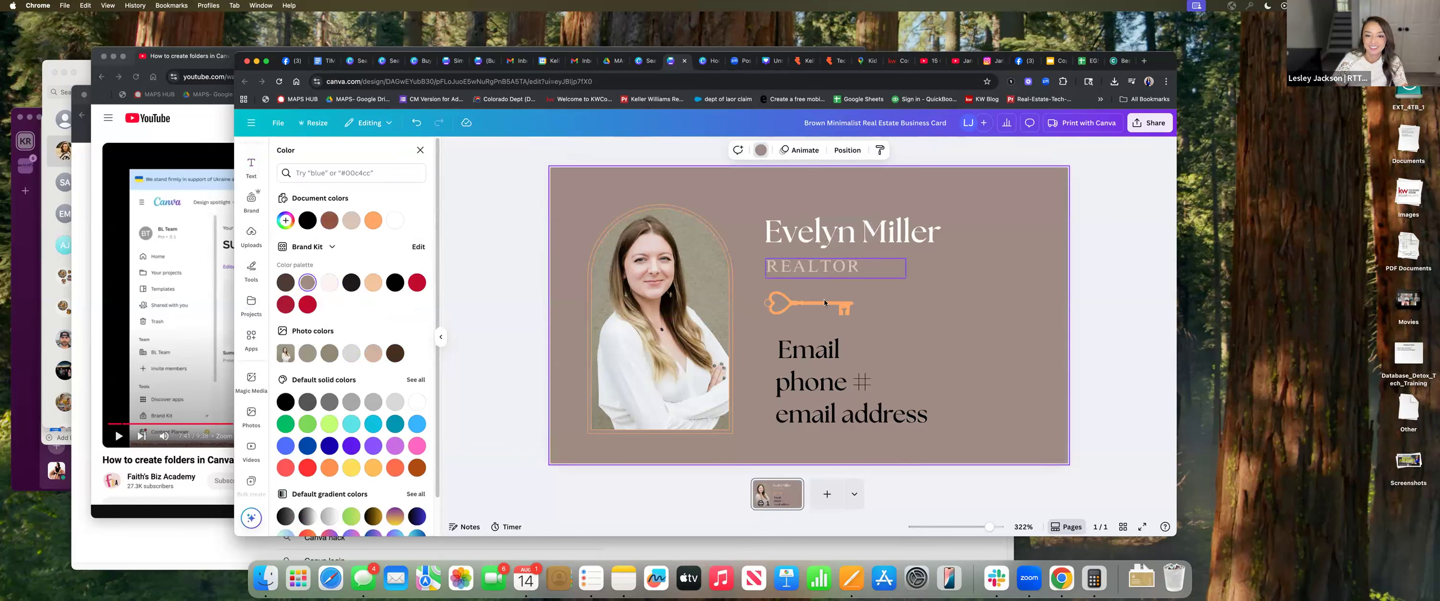
pyautogui.click(833, 304)
pyautogui.click(400, 285)
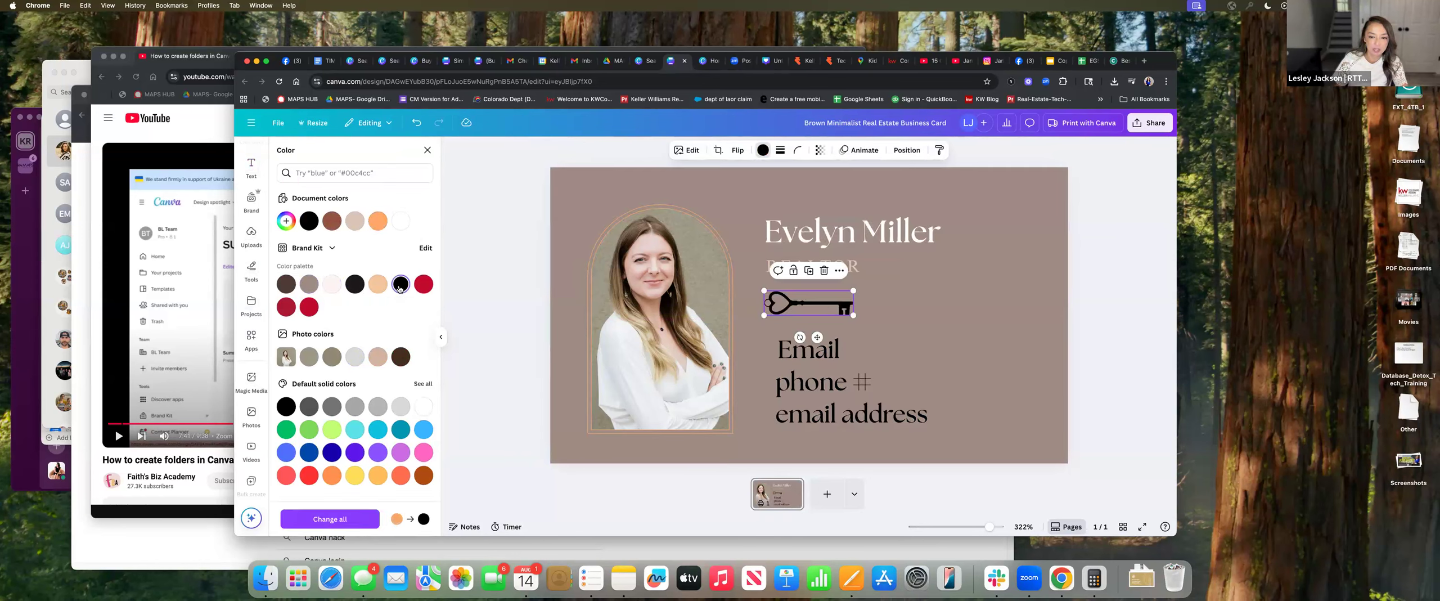
pyautogui.click(715, 275)
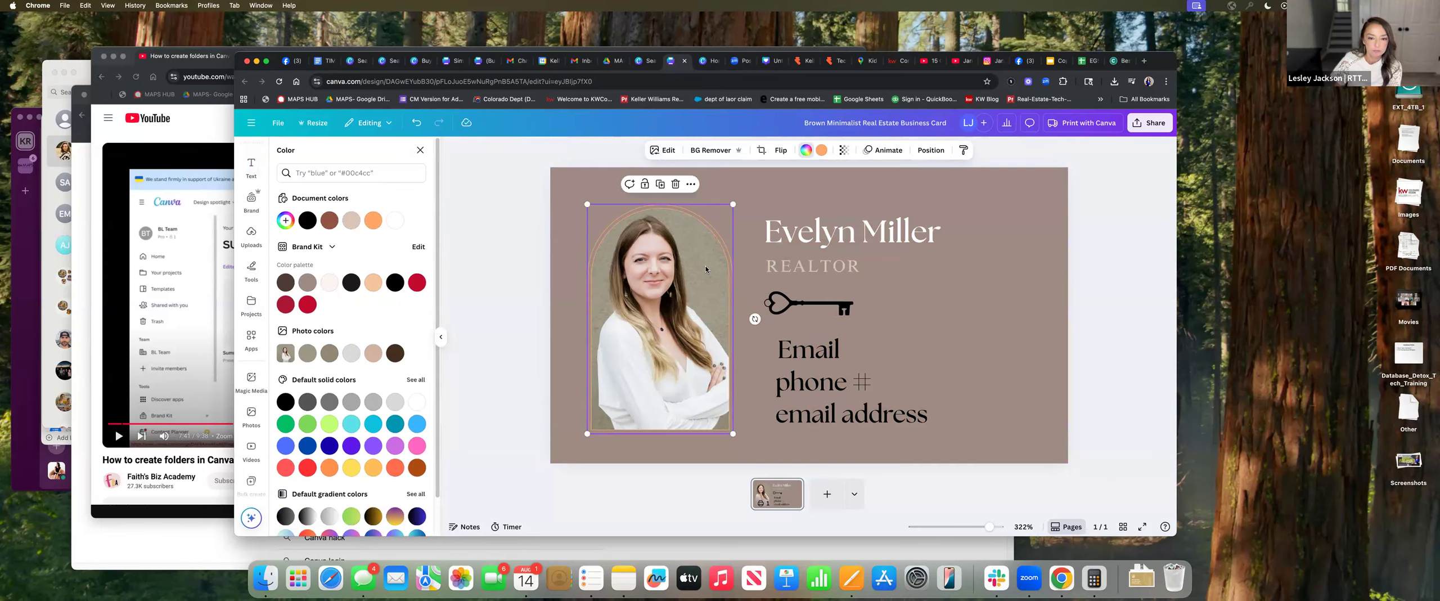
pyautogui.press('BackSpace')
pyautogui.press('BackSpace')
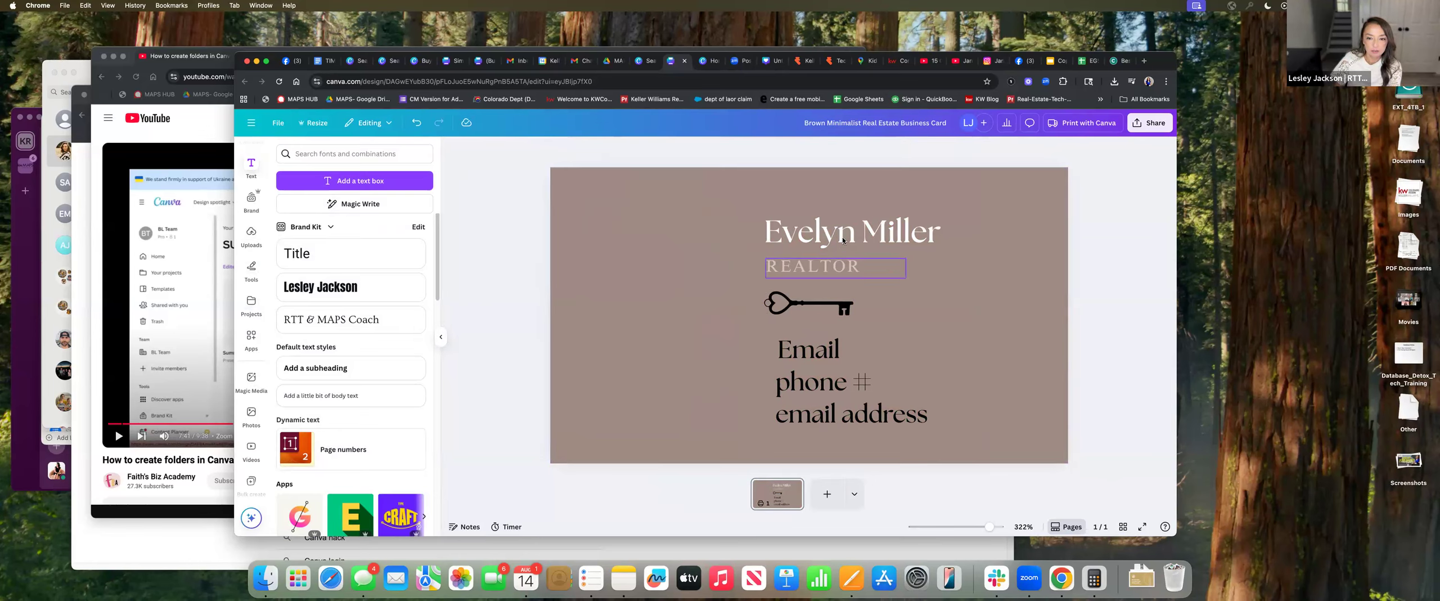
# Stack the name heading, REALTOR, key, Email, phone # and email address along the card's left edge
pyautogui.moveTo(845, 238); pyautogui.dragTo(674, 231)
pyautogui.moveTo(795, 271); pyautogui.dragTo(648, 265)
pyautogui.moveTo(793, 304); pyautogui.dragTo(630, 294)
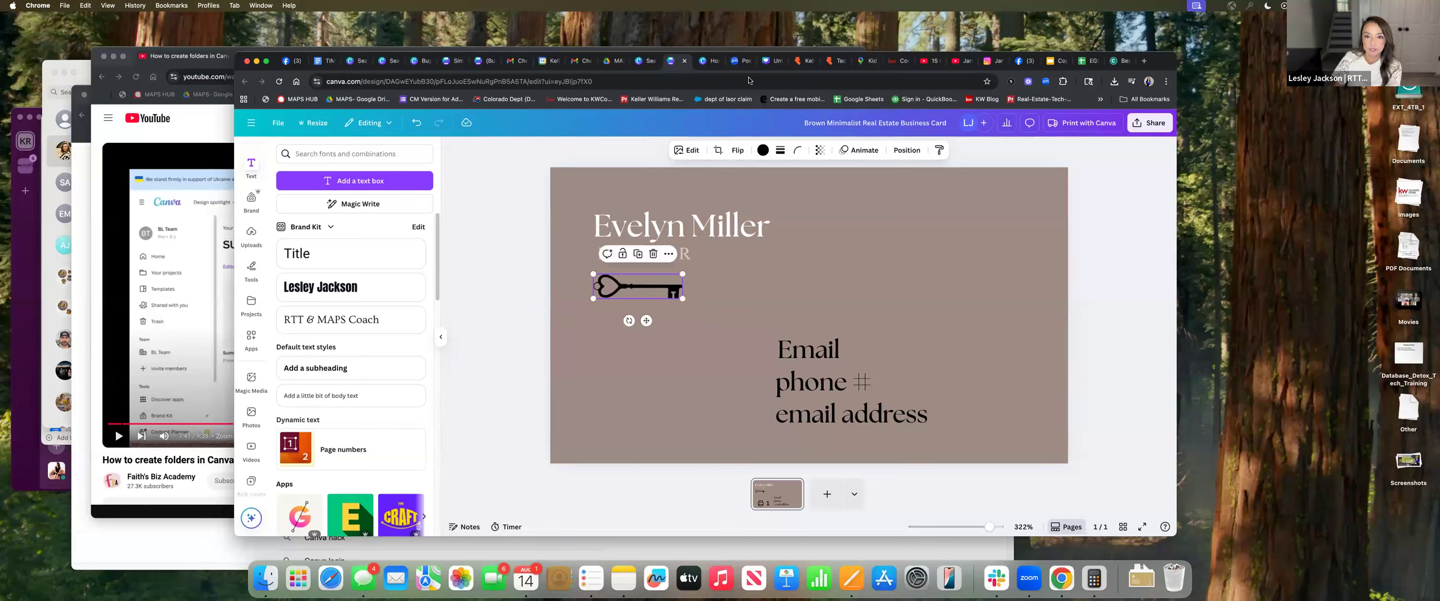
pyautogui.moveTo(820, 359); pyautogui.dragTo(645, 342)
pyautogui.moveTo(832, 382); pyautogui.dragTo(660, 373)
pyautogui.moveTo(787, 414); pyautogui.dragTo(614, 409)
pyautogui.click(829, 332)
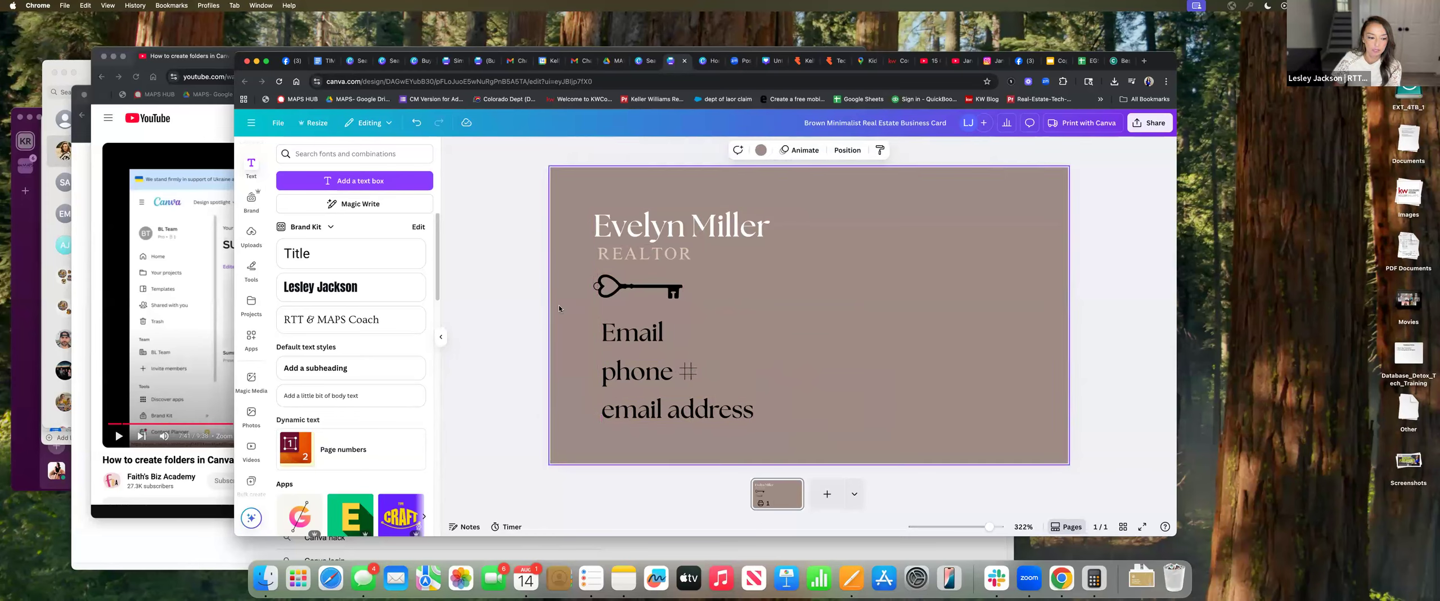
pyautogui.click(253, 345)
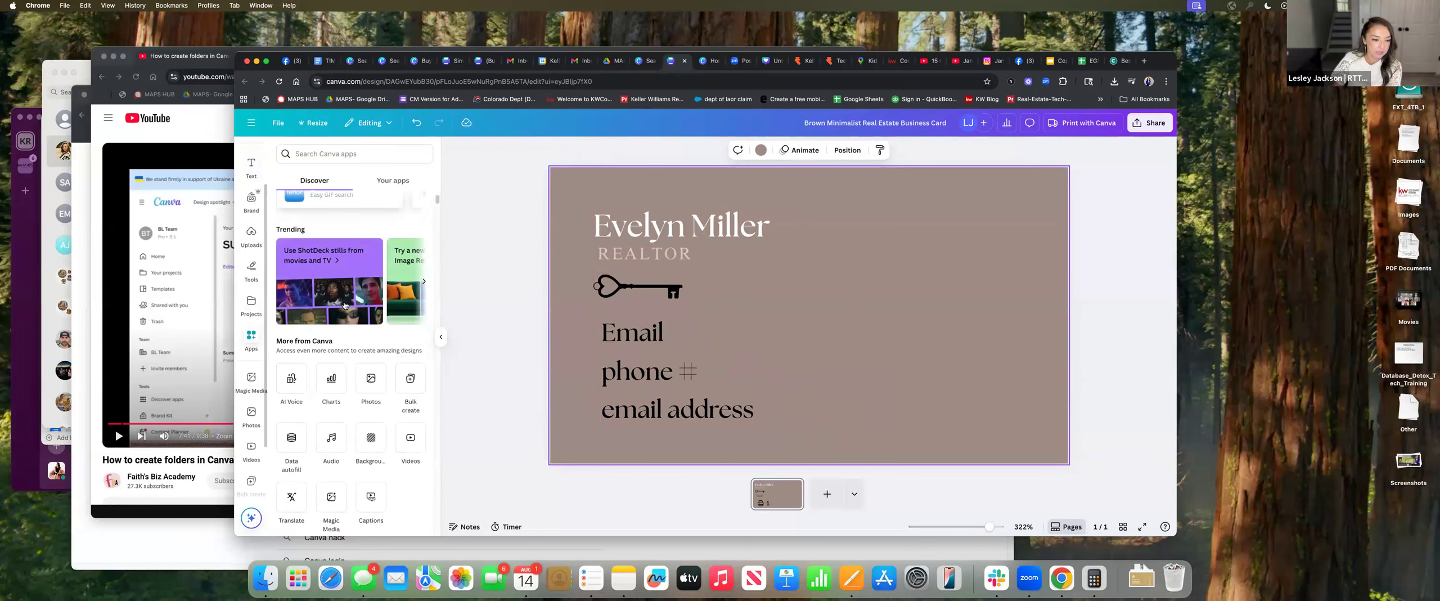
# Start a manual Bulk create data table and clear its sample data
pyautogui.click(410, 382)
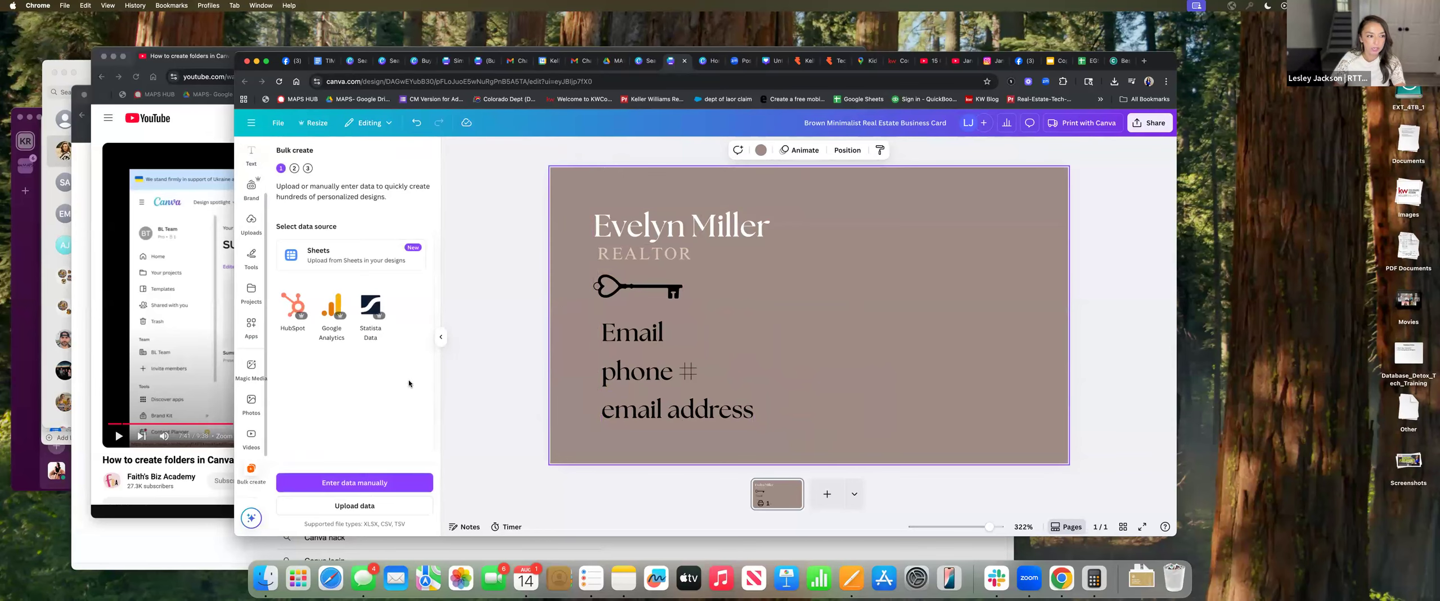
pyautogui.click(363, 487)
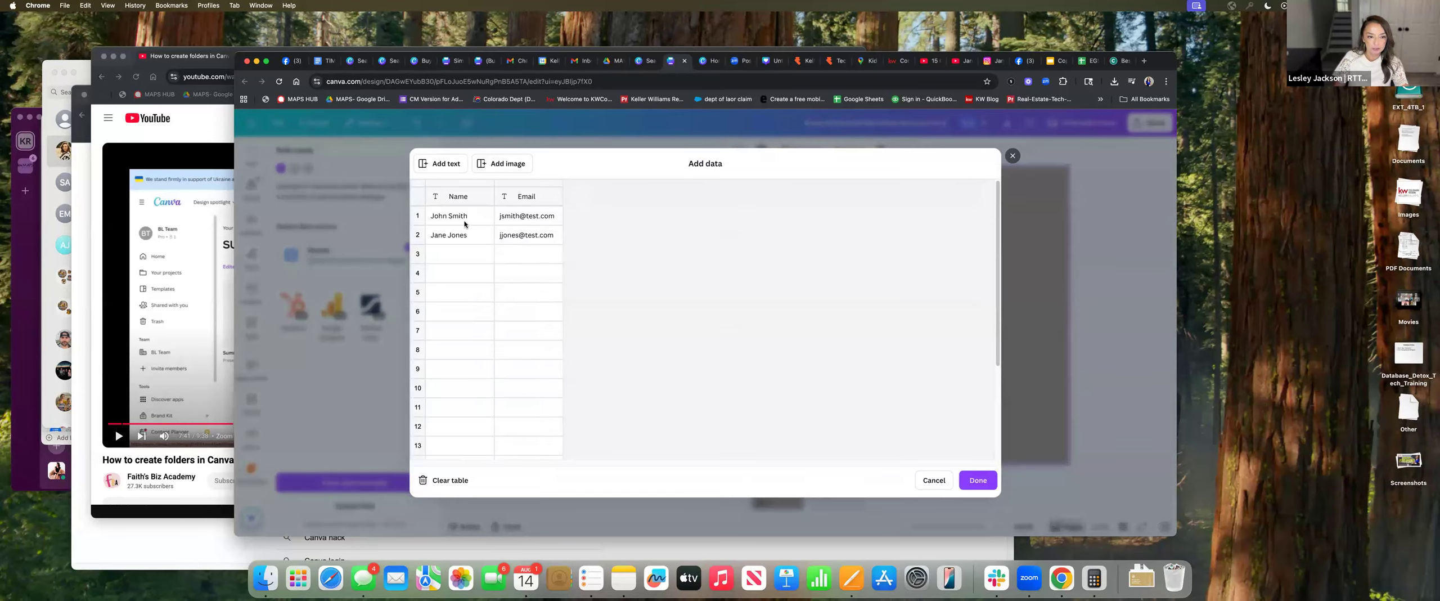
pyautogui.click(453, 480)
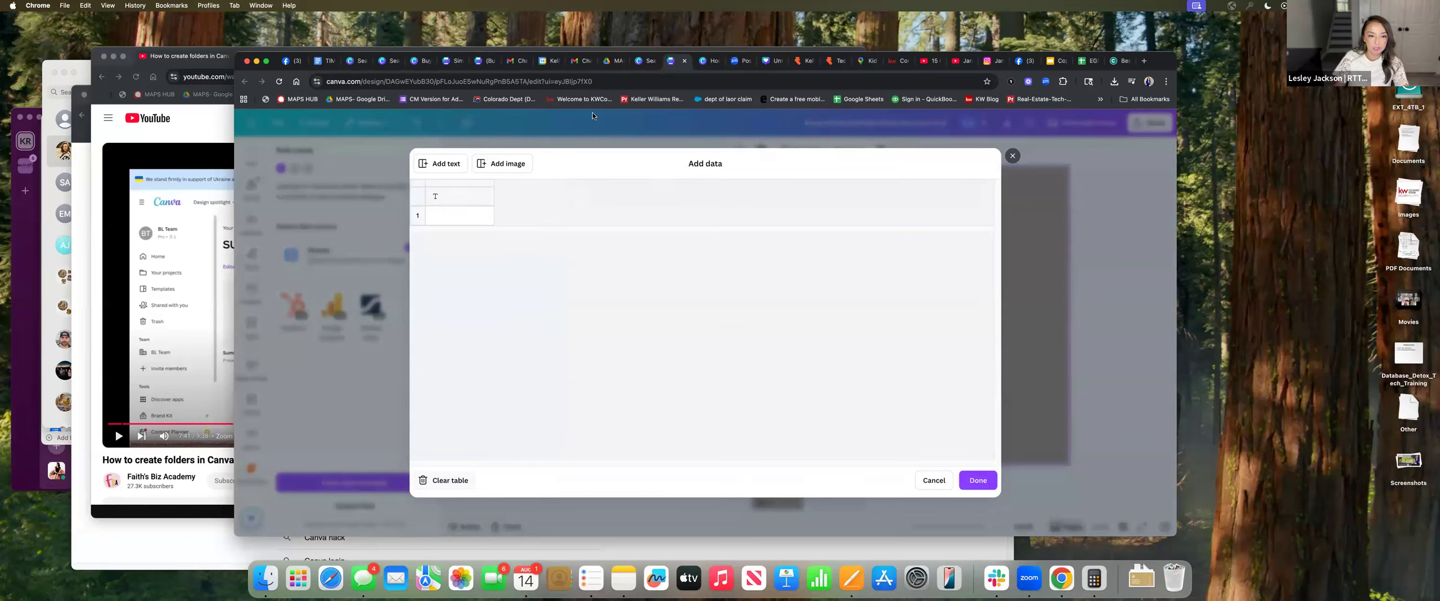
# Name the columns First Name, Last Name, email and phone #, then save the table
pyautogui.click(475, 198)
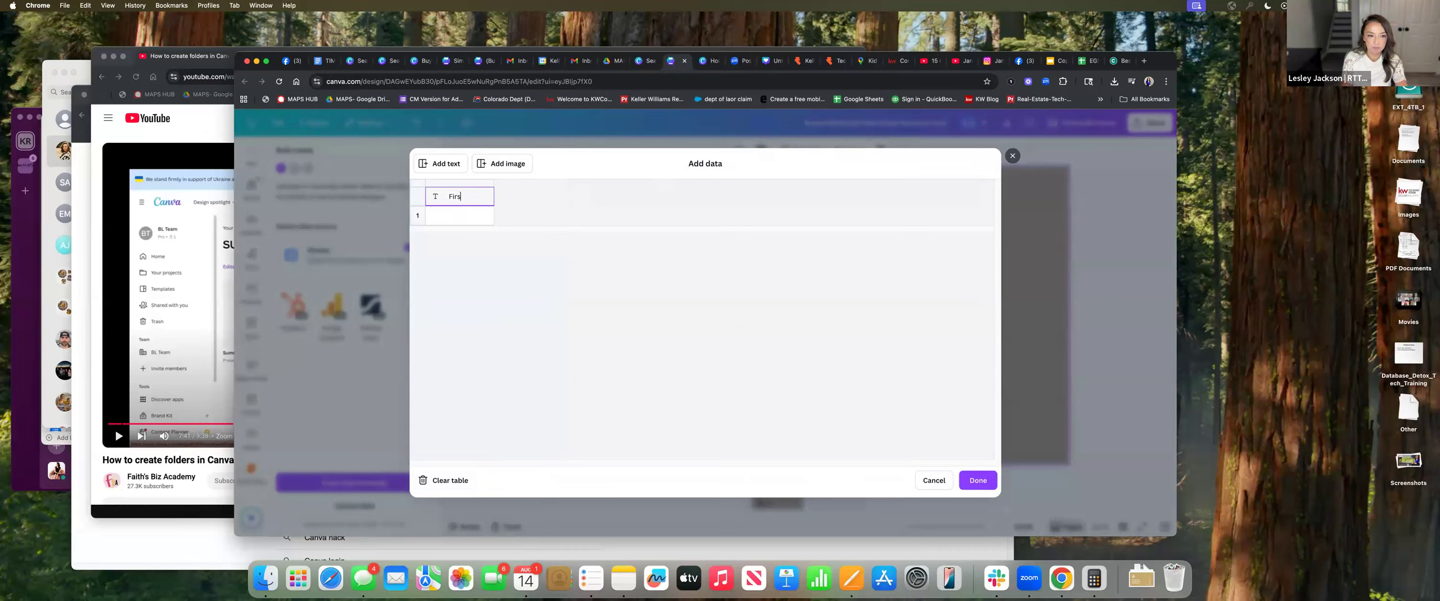
pyautogui.write('First Name')
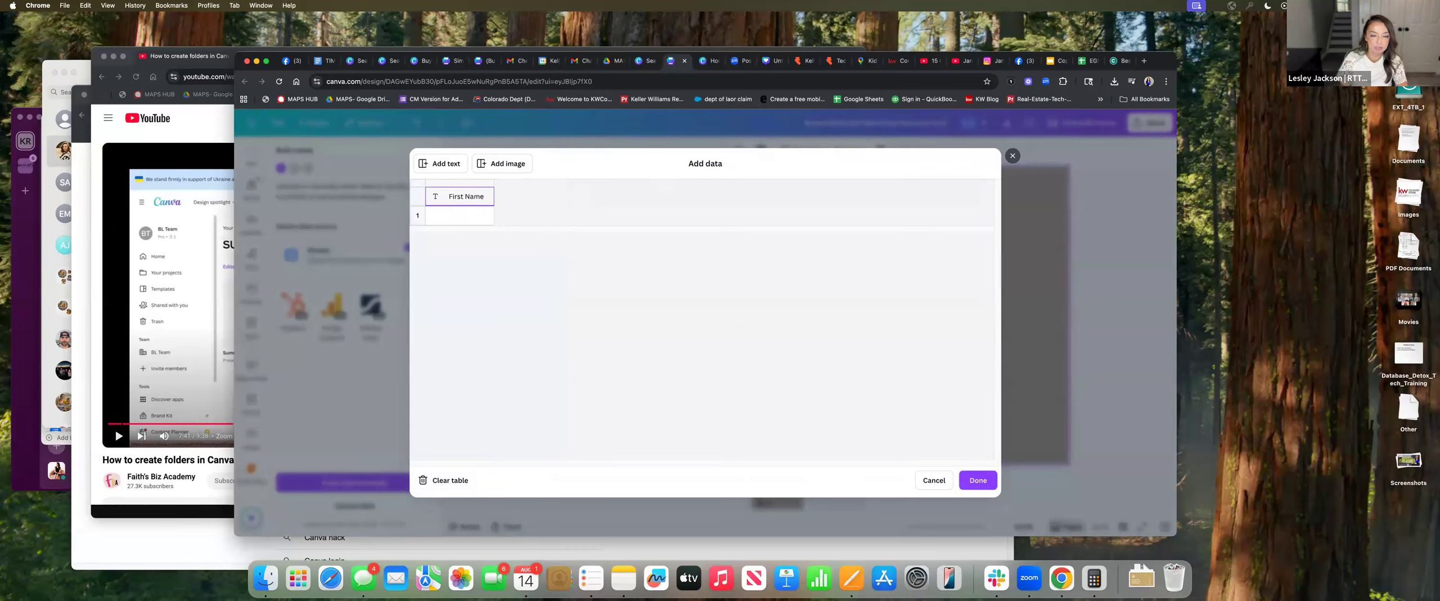
pyautogui.click(440, 163)
pyautogui.write('Last Name')
pyautogui.click(435, 166)
pyautogui.write('email')
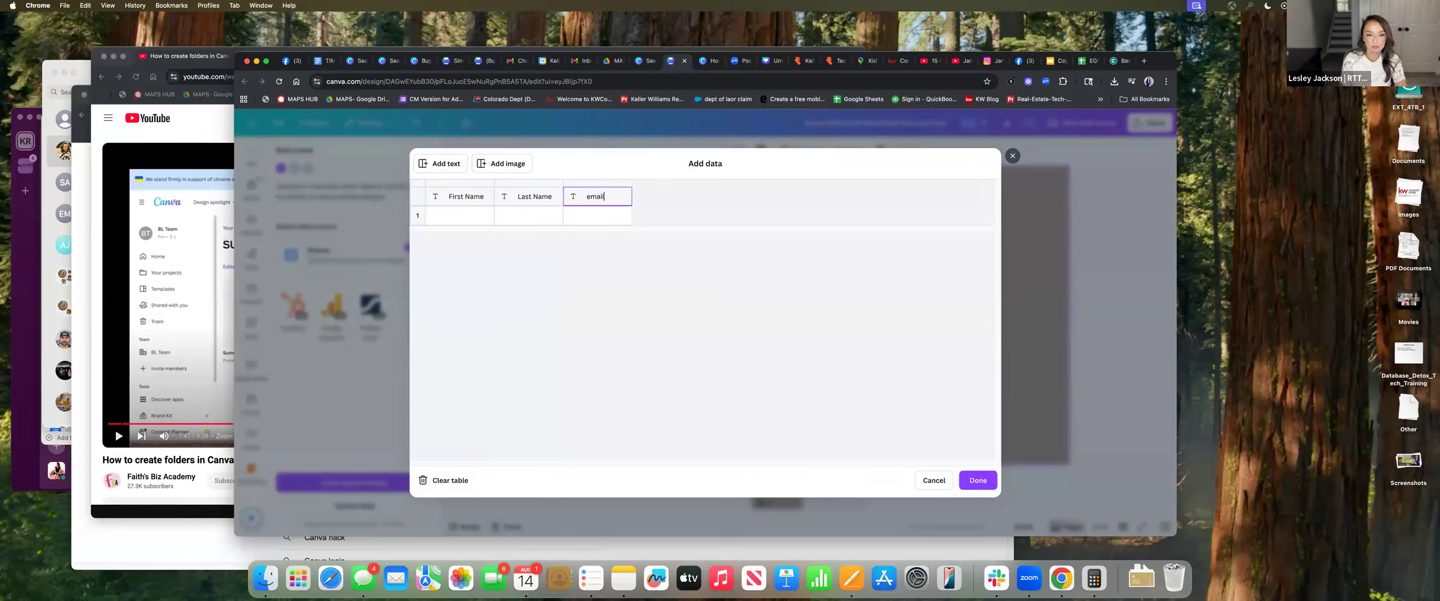
pyautogui.click(453, 167)
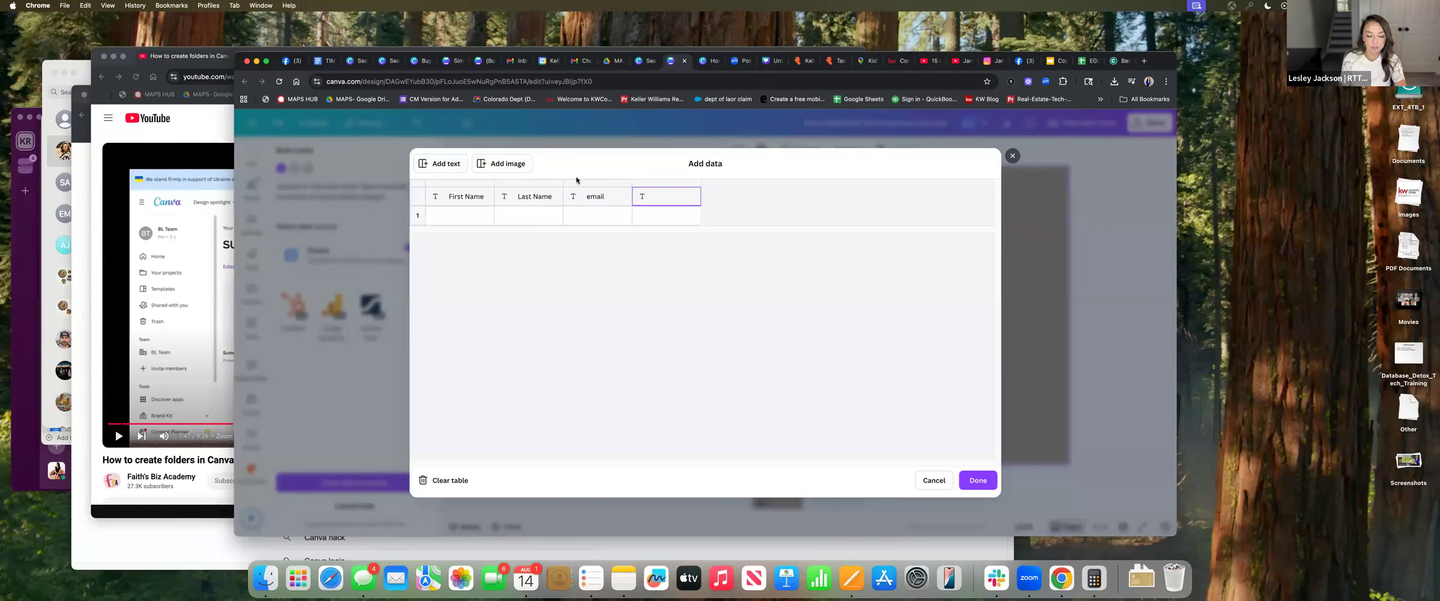
pyautogui.write('phone #')
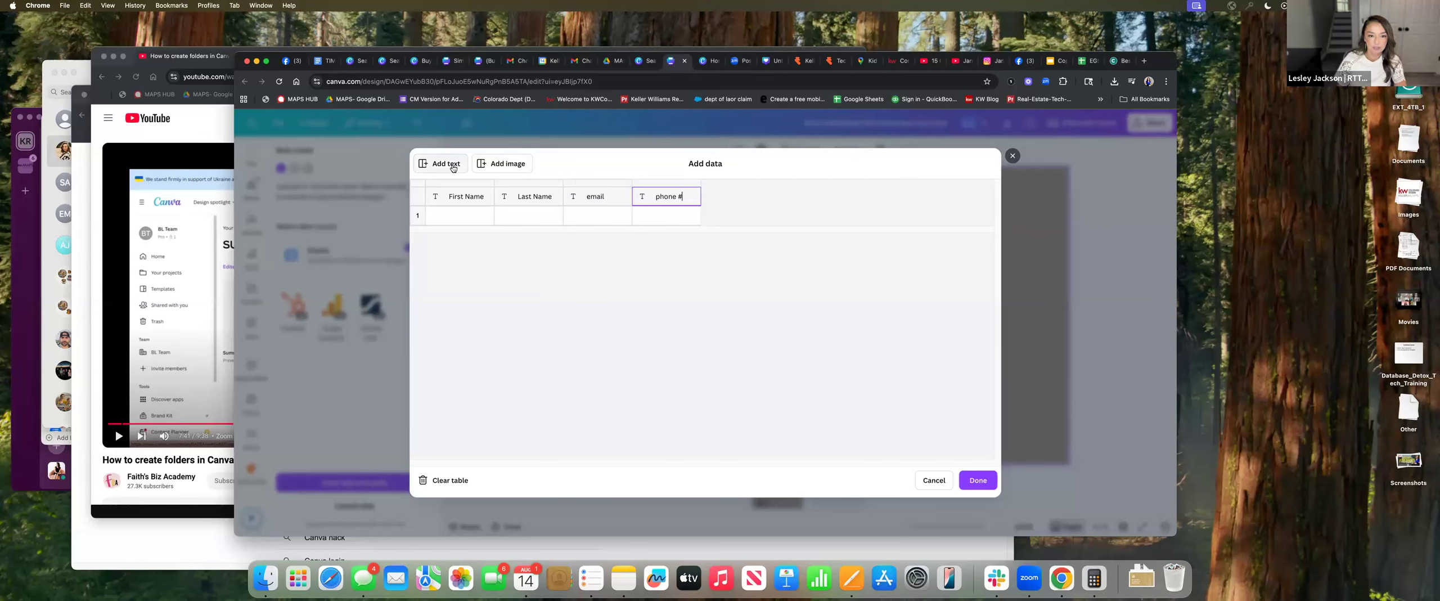
pyautogui.click(979, 479)
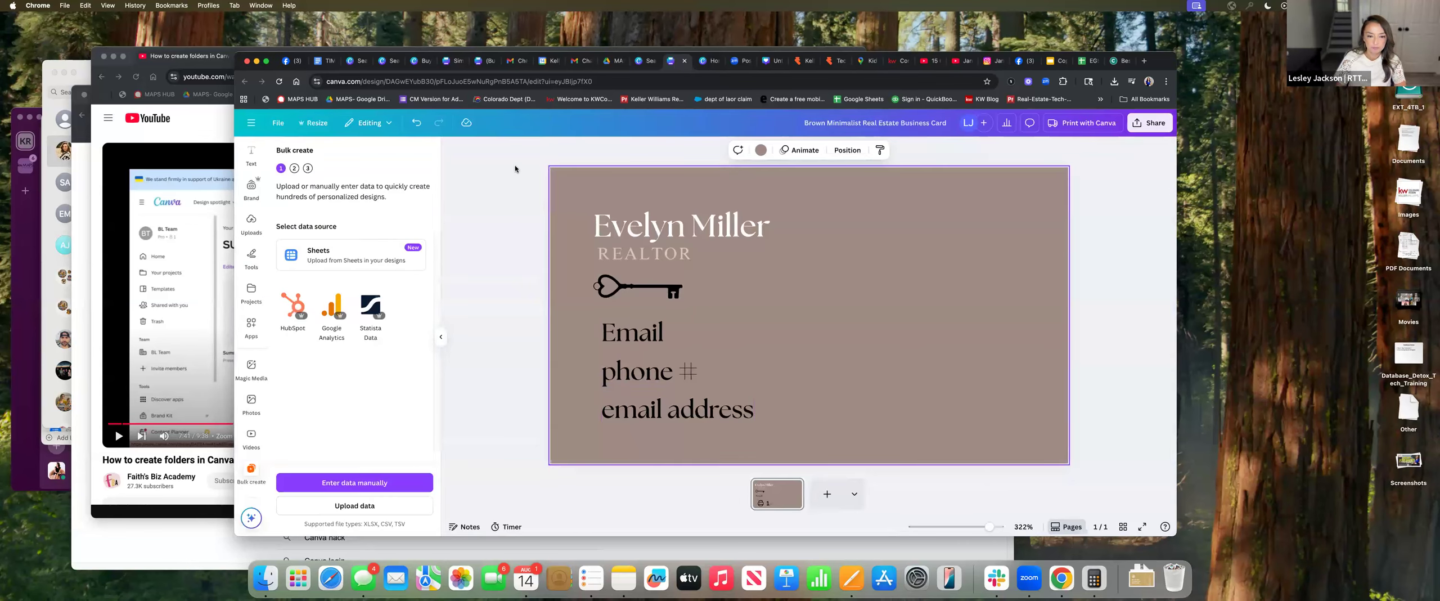
pyautogui.click(360, 484)
# Fill the first agent's row with first name, last name, email and phone number
pyautogui.click(457, 218)
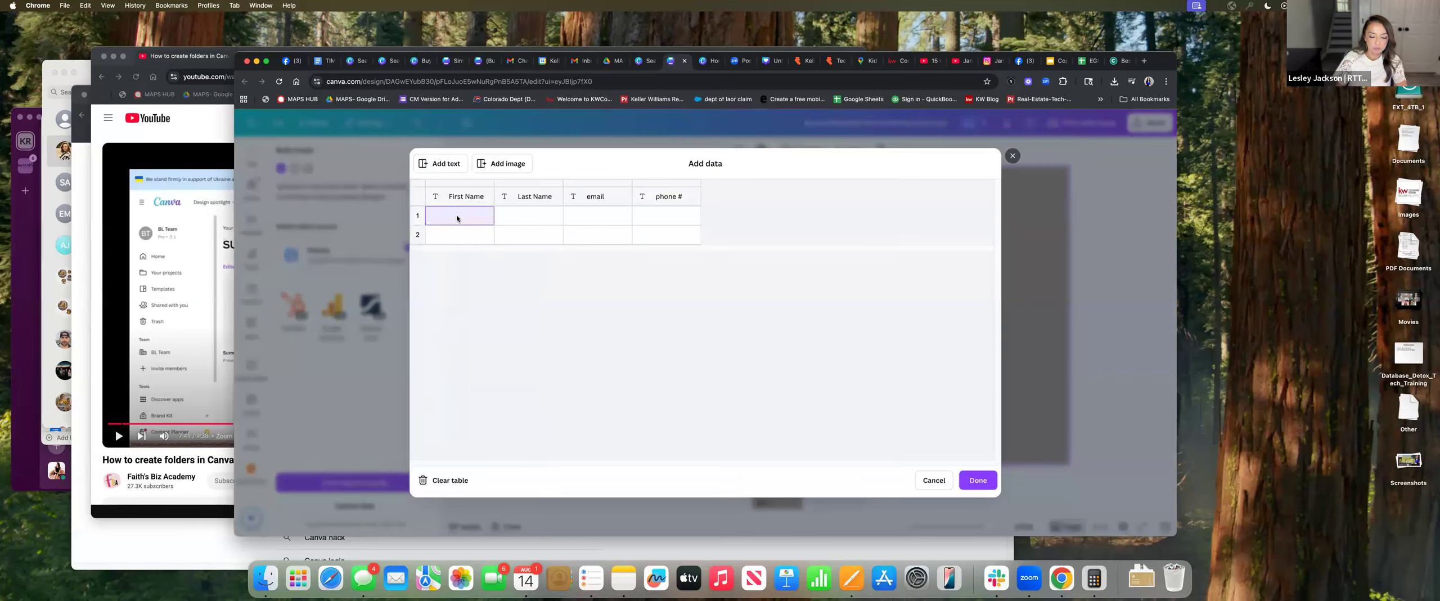
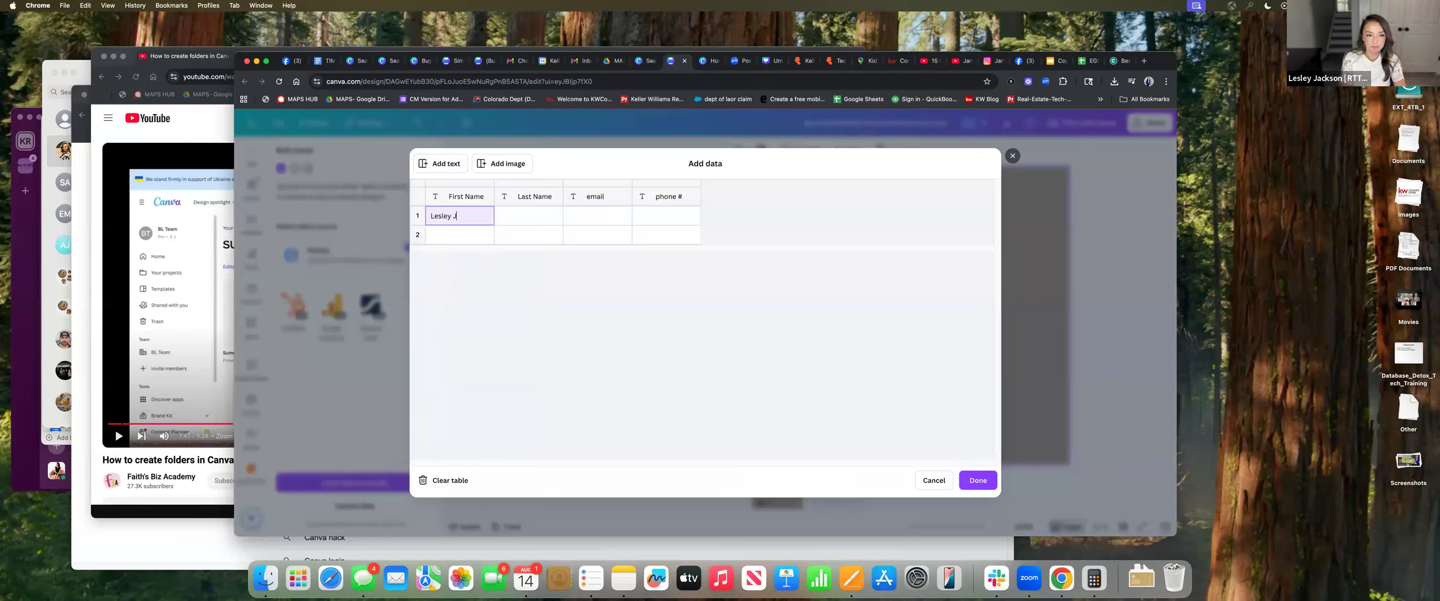
pyautogui.press('Tab')
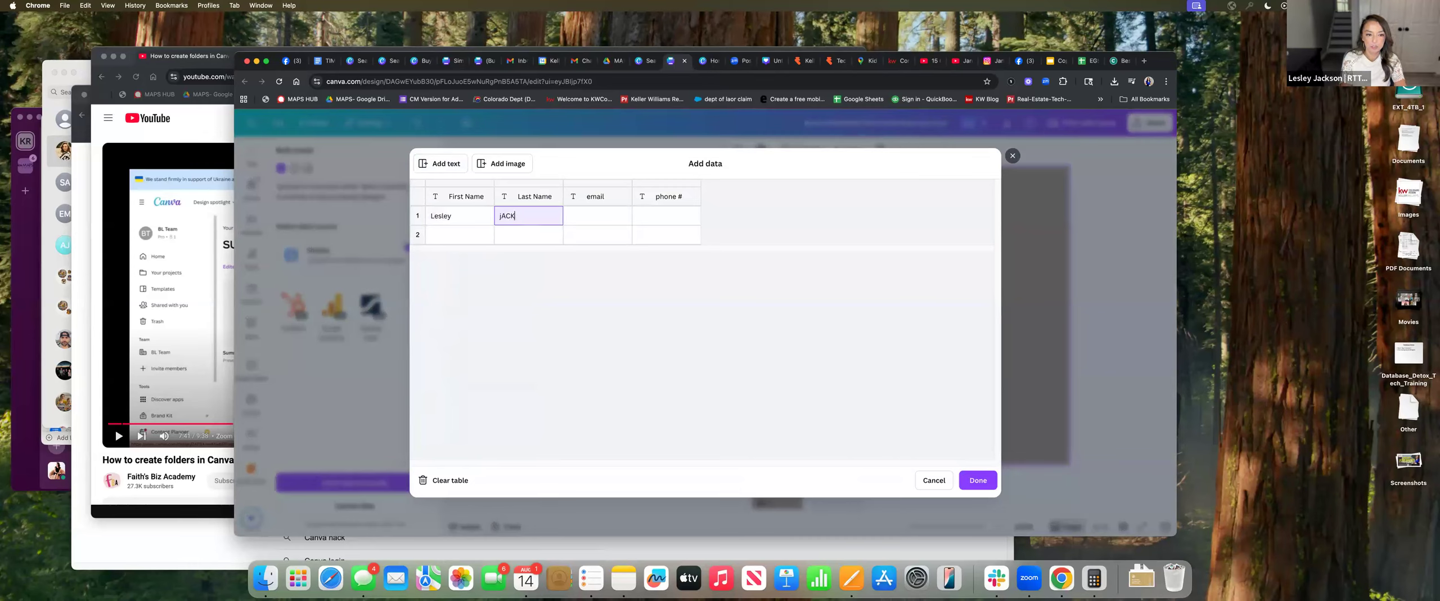
pyautogui.press('Tab')
pyautogui.press('Tab')
pyautogui.write('303')
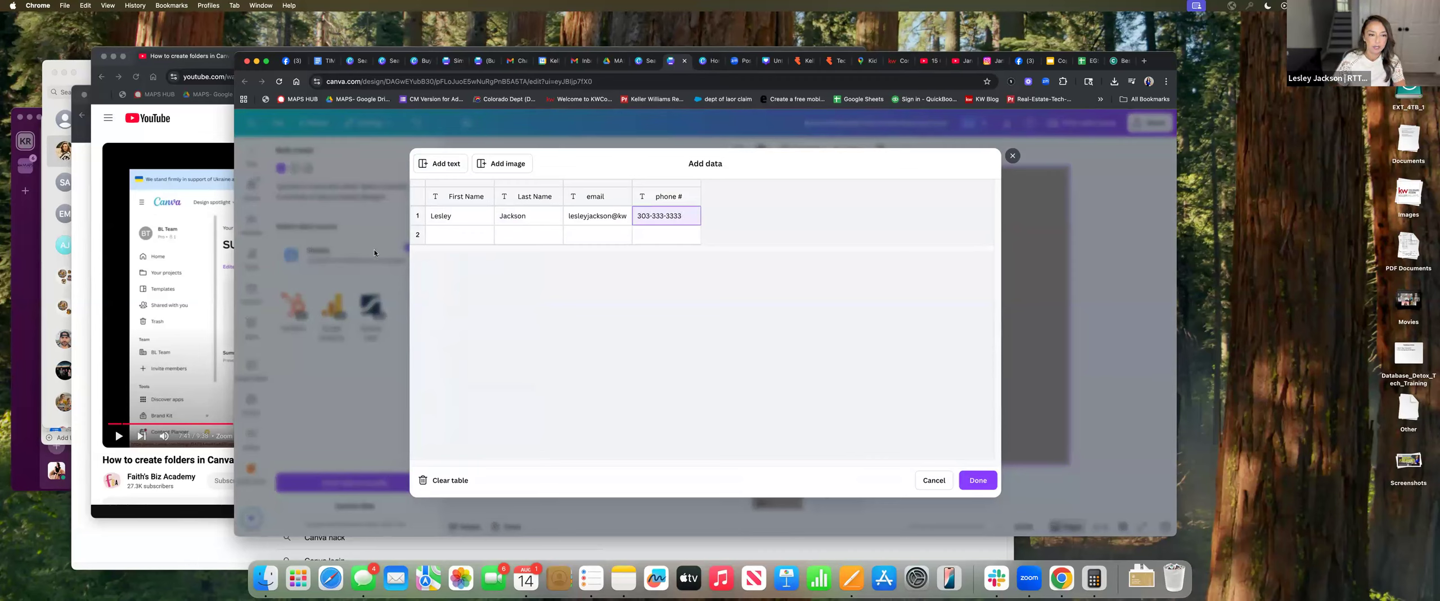
# Fill the second agent's row with first name, last name, email and phone number
pyautogui.click(451, 237)
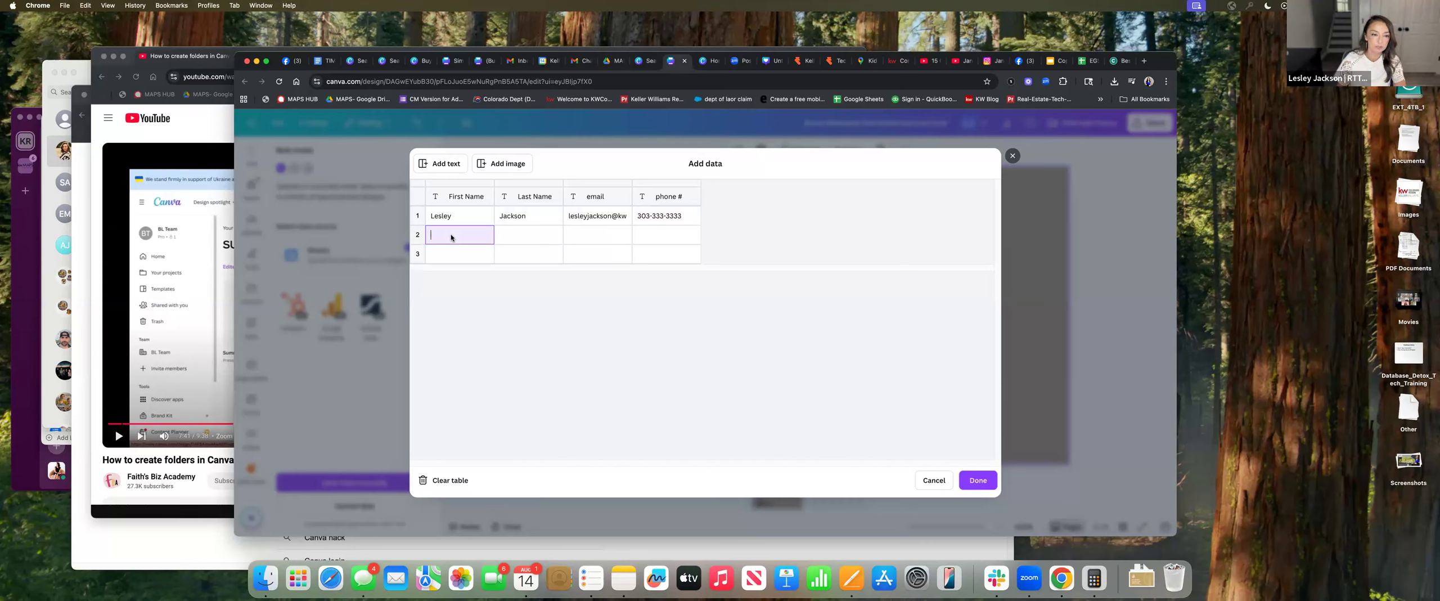
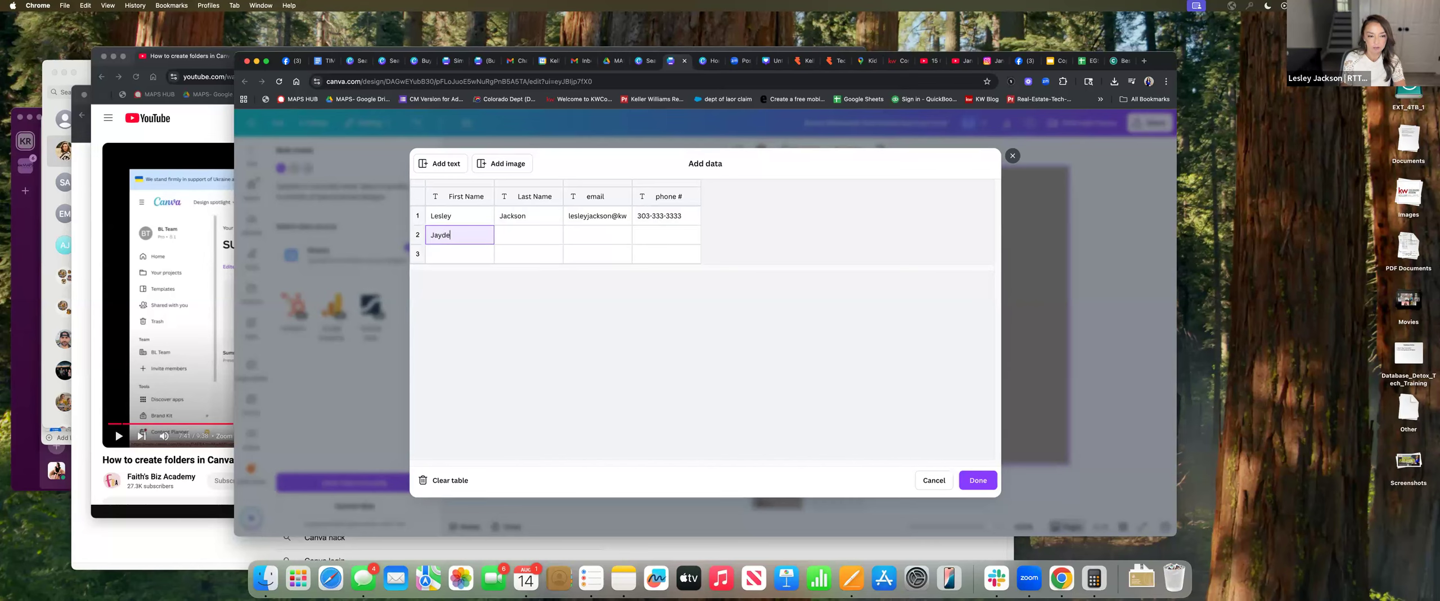
pyautogui.press('Tab')
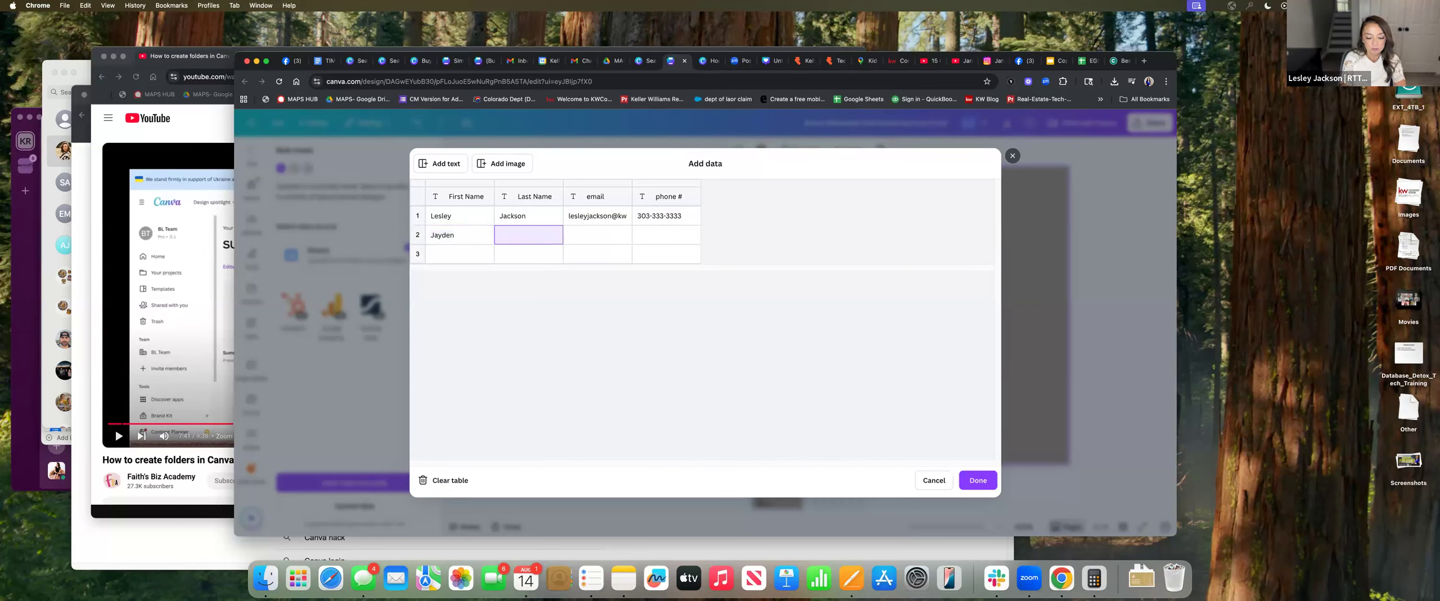
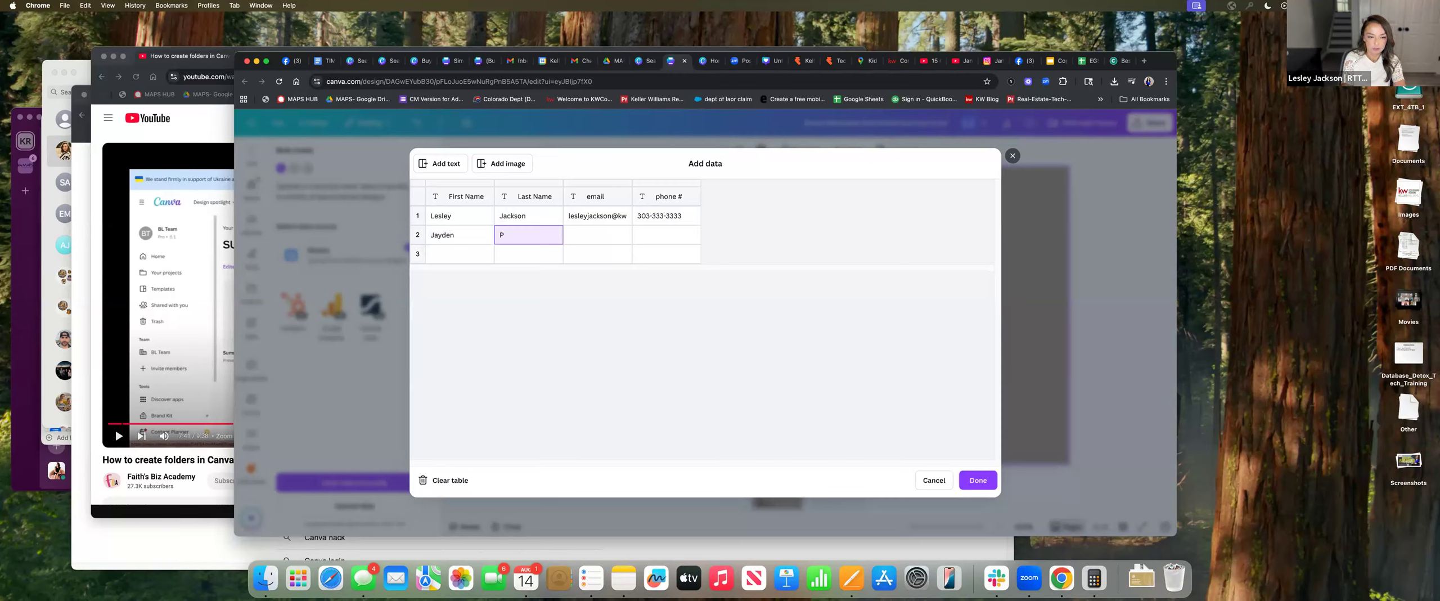
pyautogui.press('Tab')
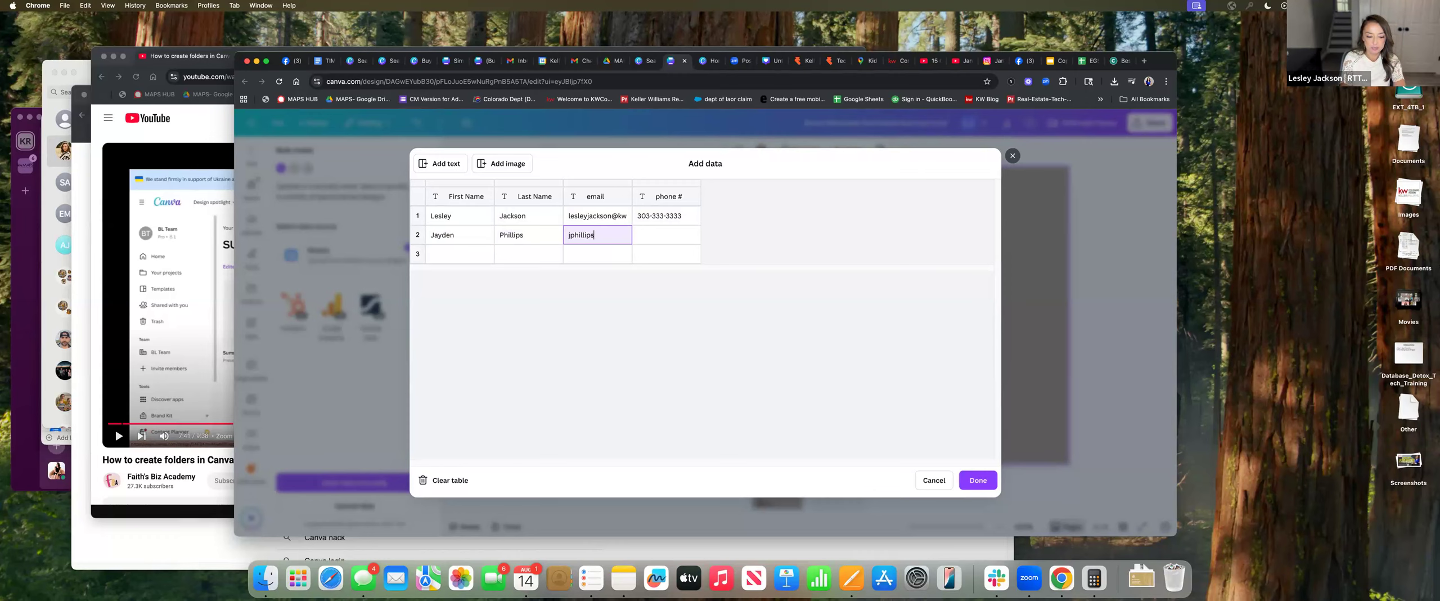
pyautogui.press('Tab')
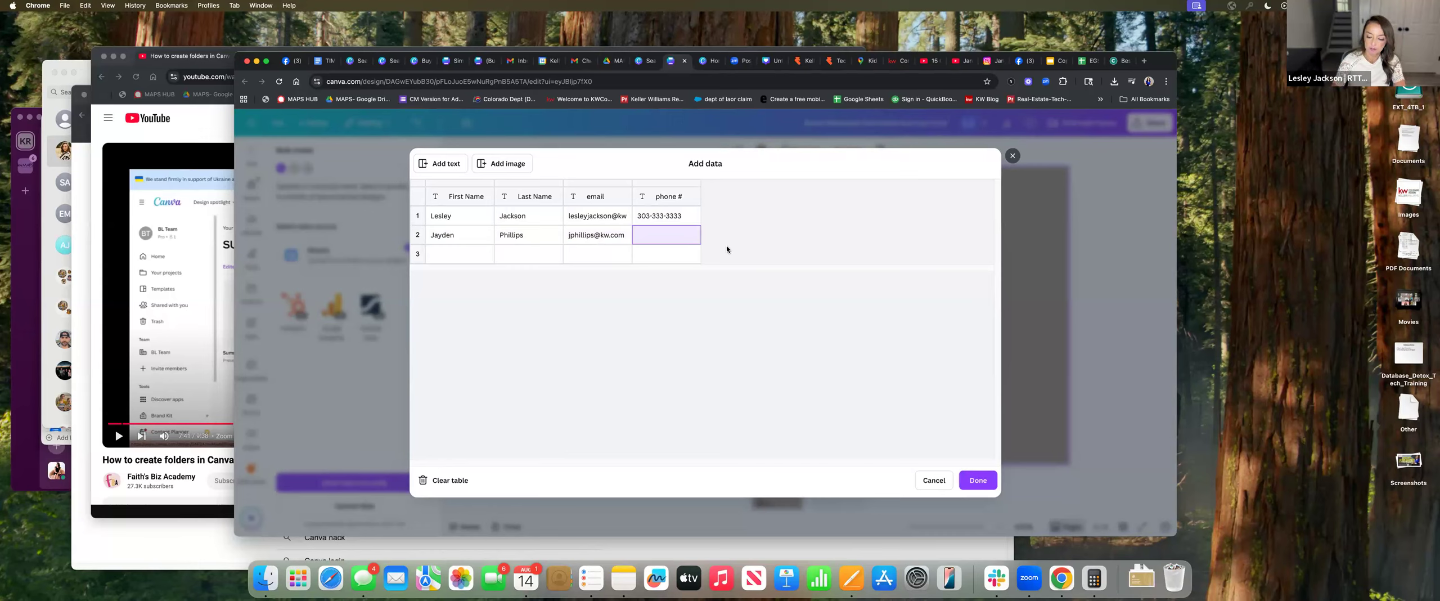
pyautogui.click(687, 239)
# Fill the third agent's row with first name, last name, email and phone number
pyautogui.click(470, 256)
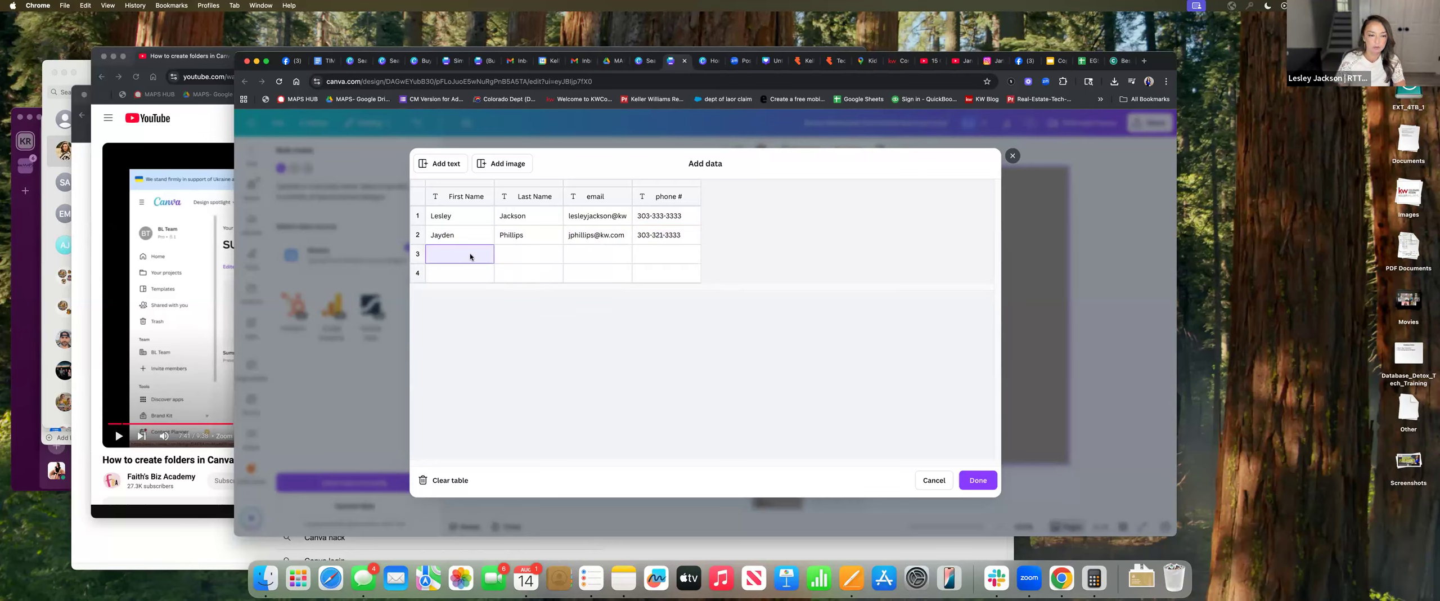
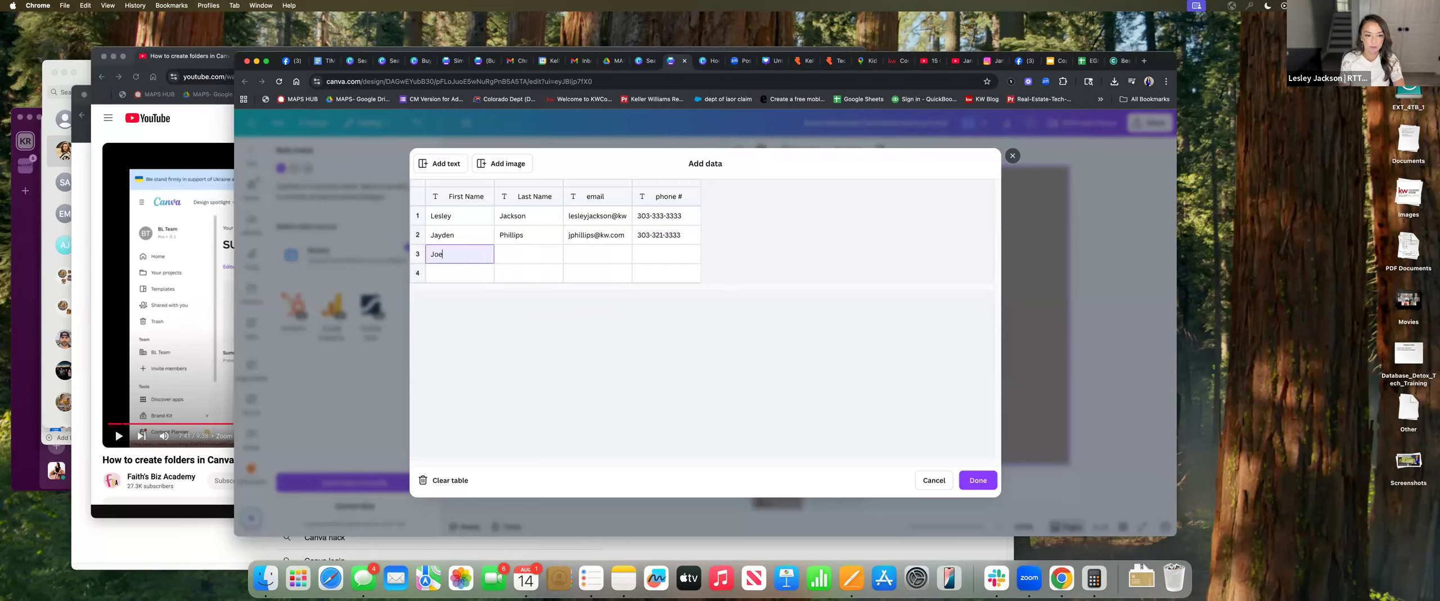
pyautogui.press('Tab')
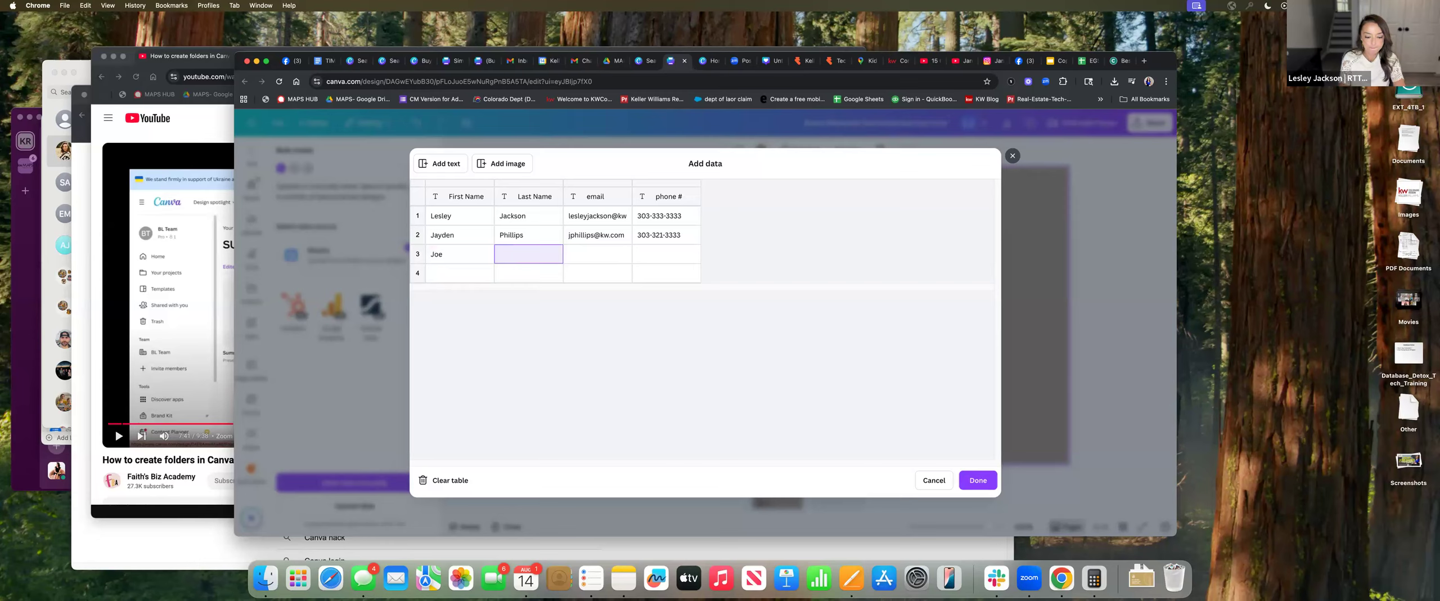
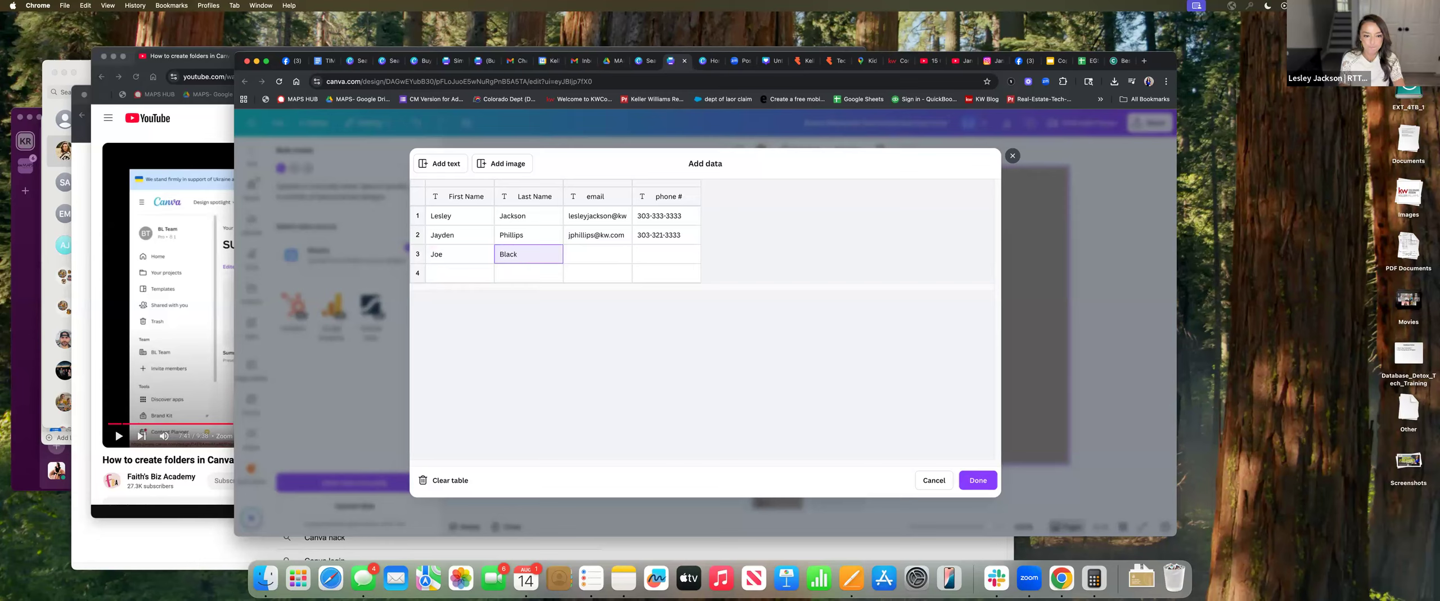
pyautogui.press('Tab')
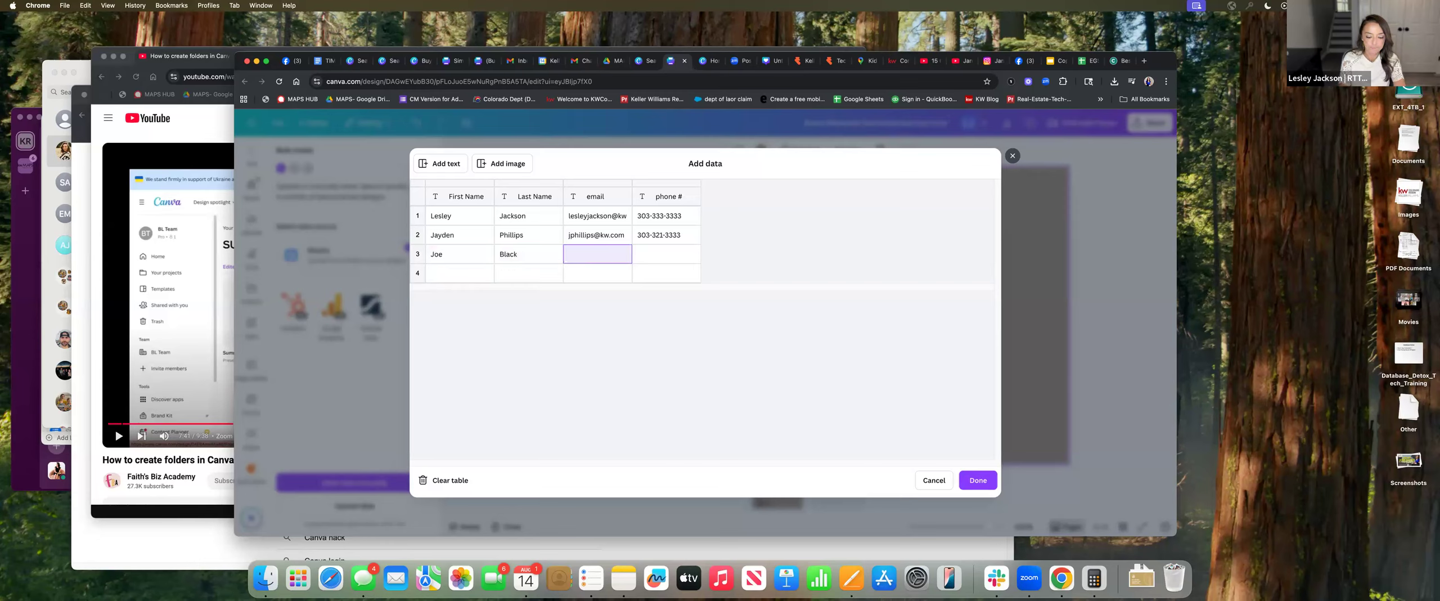
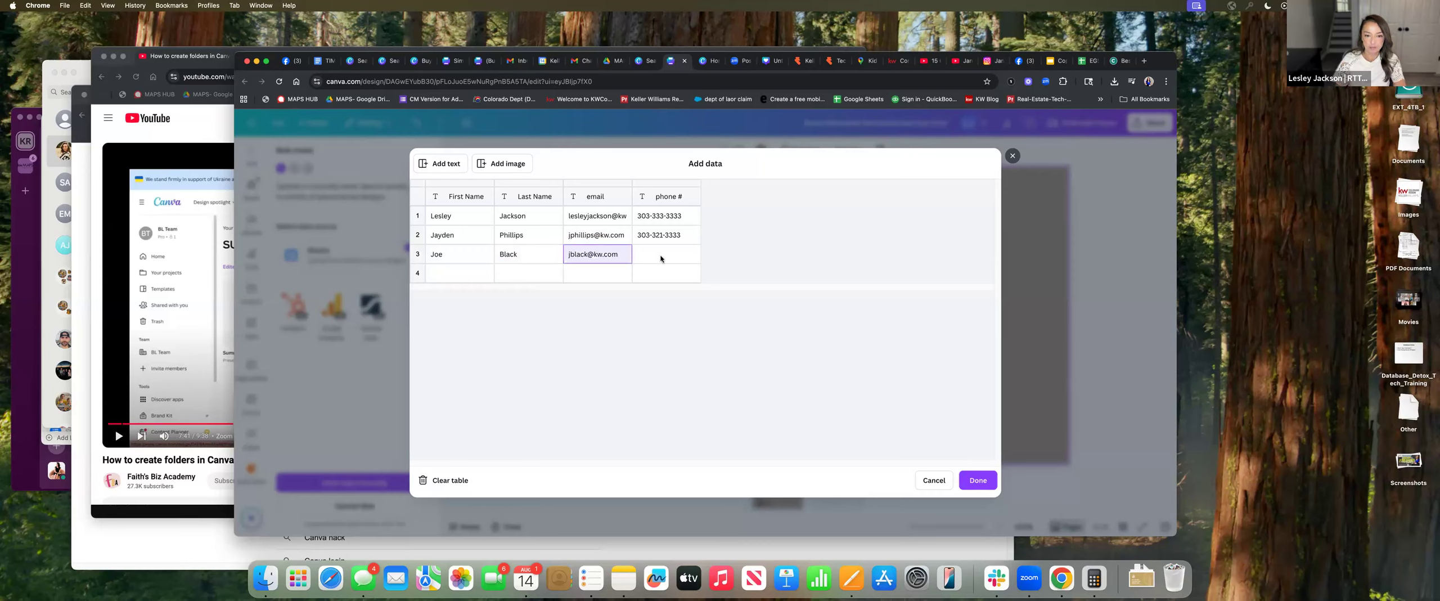
pyautogui.press('Tab')
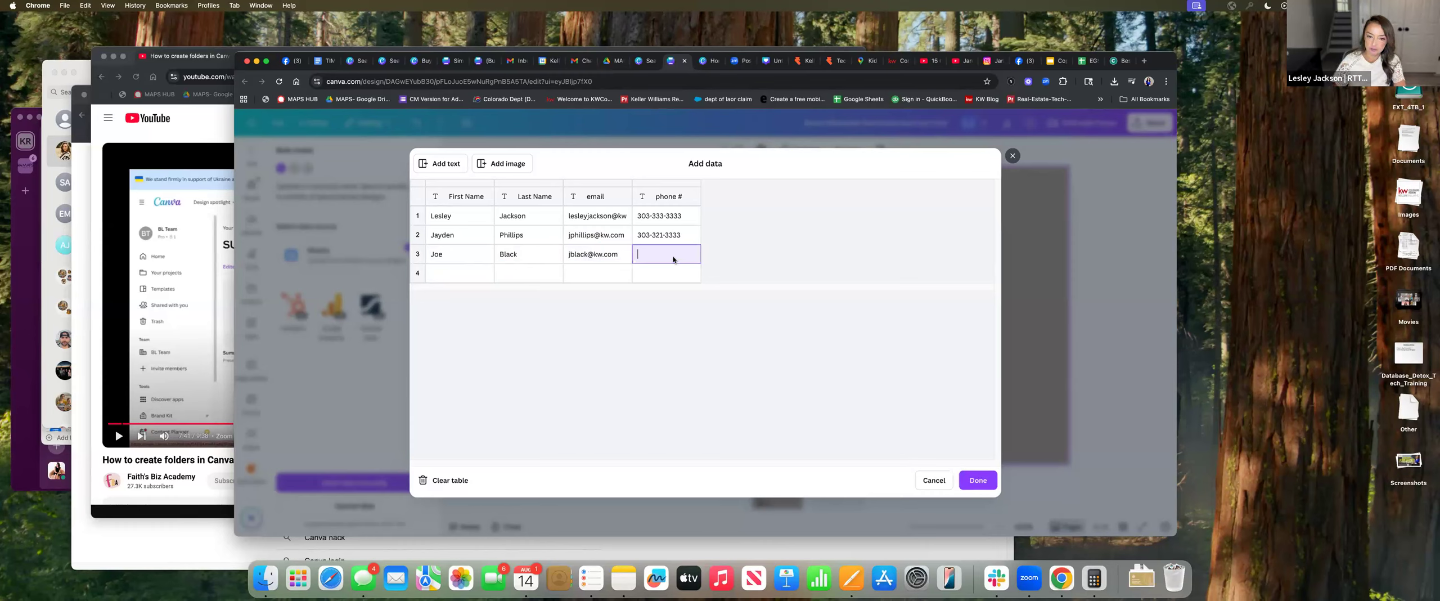
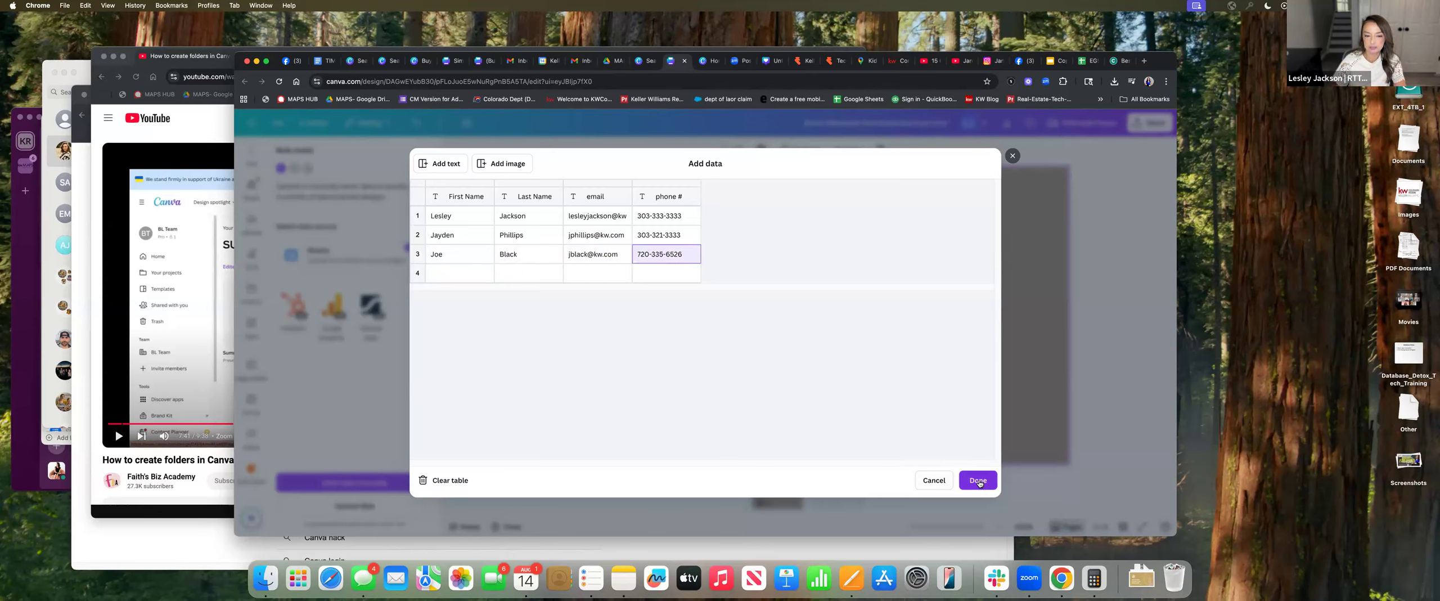
# Save the agent data and connect the card's Email text to the email field
pyautogui.click(978, 480)
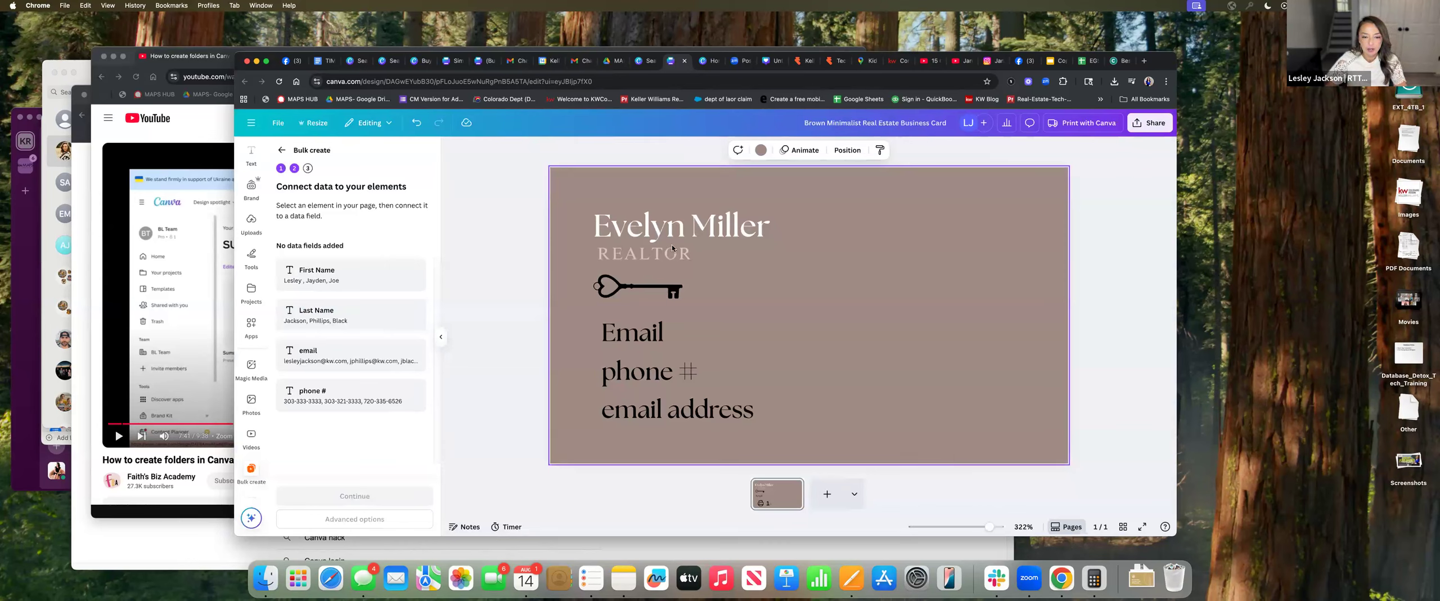
pyautogui.click(723, 227)
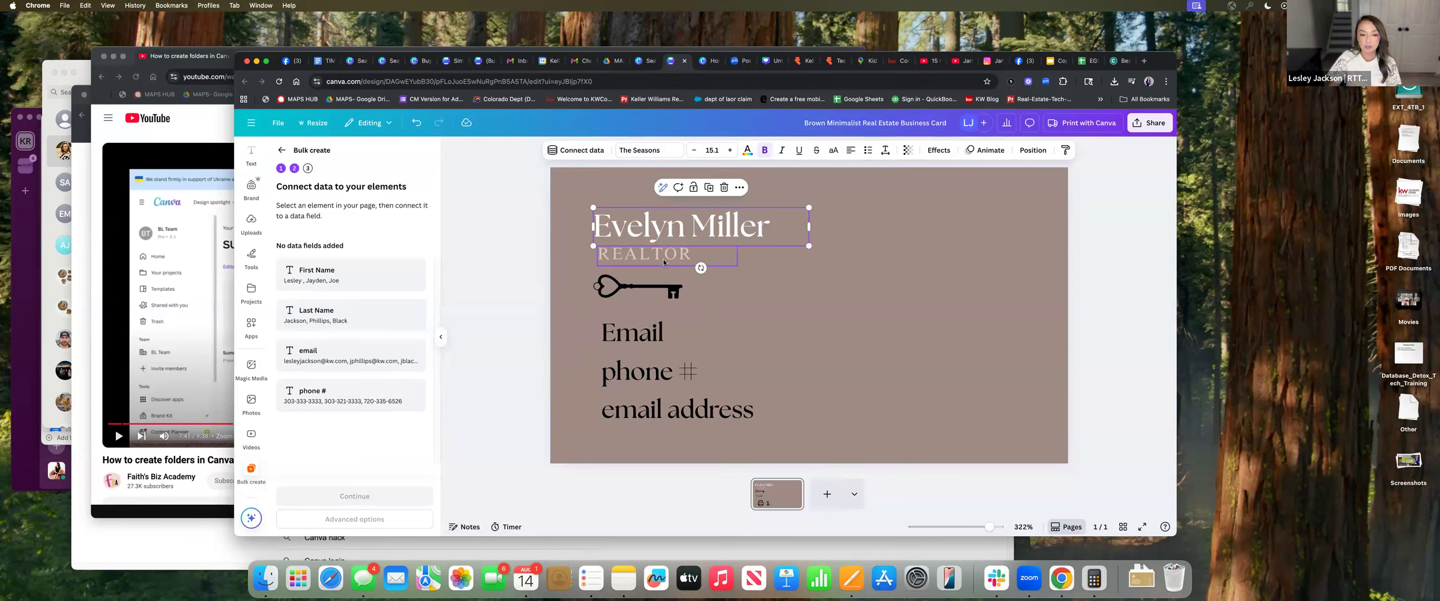
pyautogui.click(653, 340)
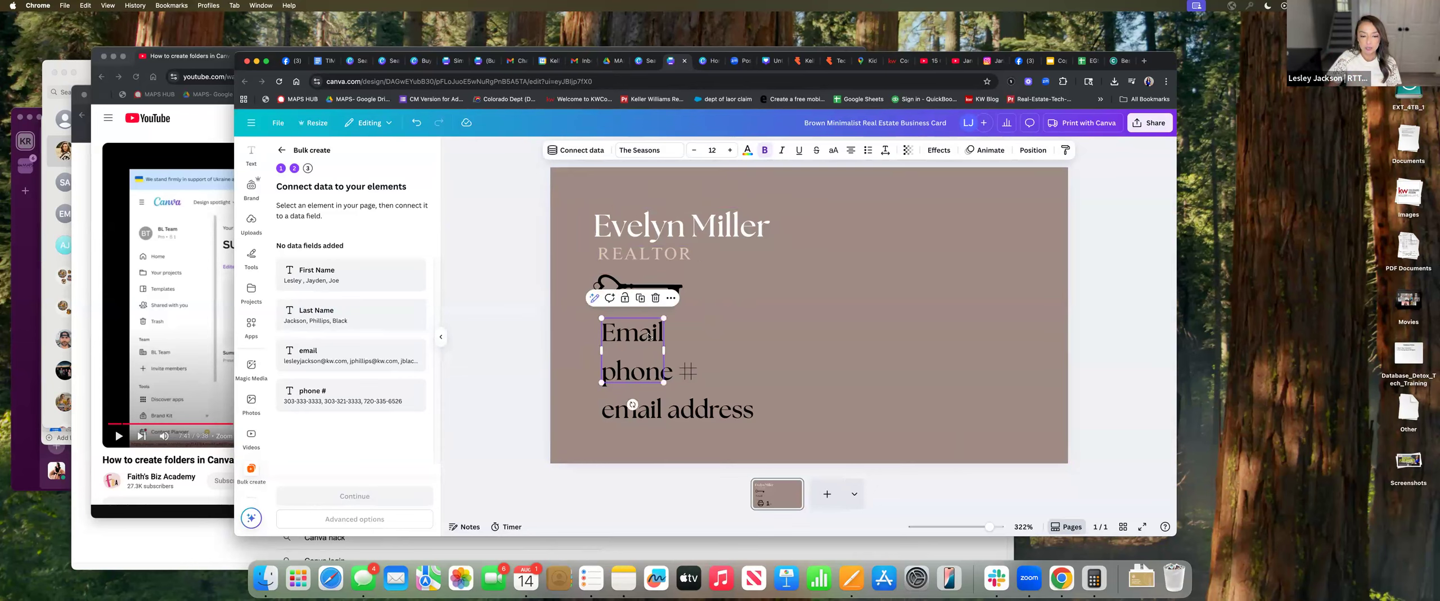
pyautogui.rightClick(648, 337)
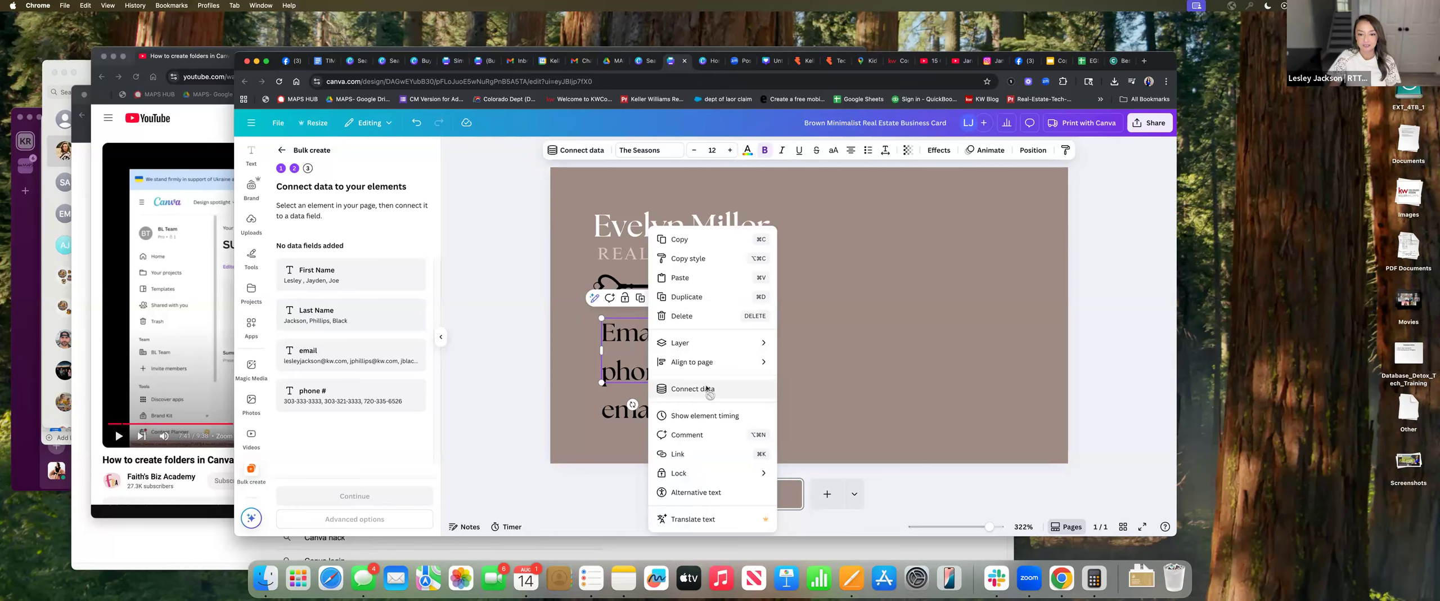
pyautogui.click(707, 388)
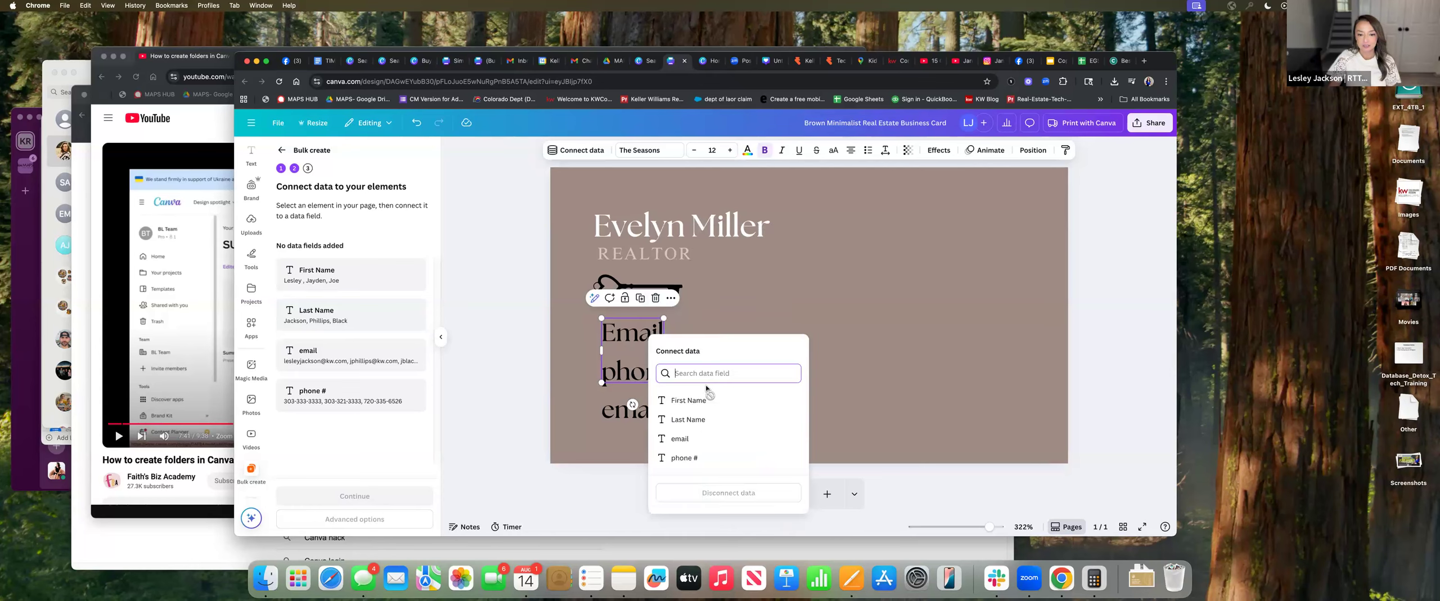
pyautogui.click(681, 439)
# Connect the card's phone text to the phone # data field
pyautogui.click(686, 385)
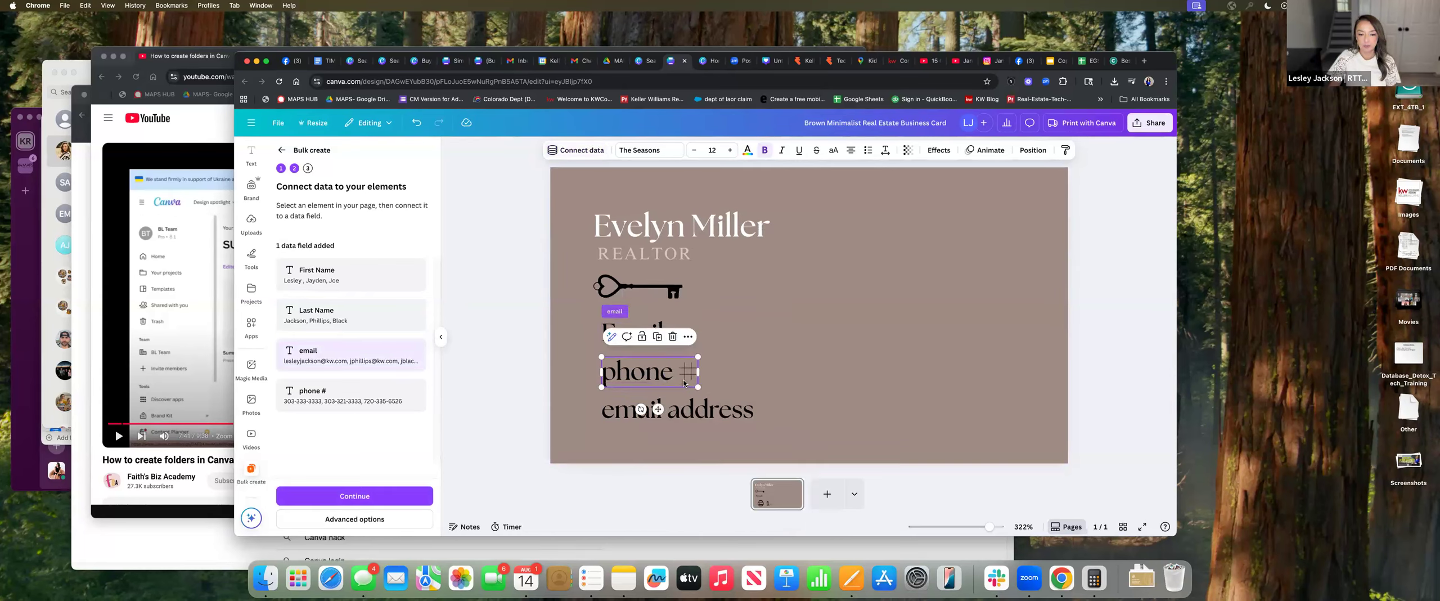
pyautogui.rightClick(686, 385)
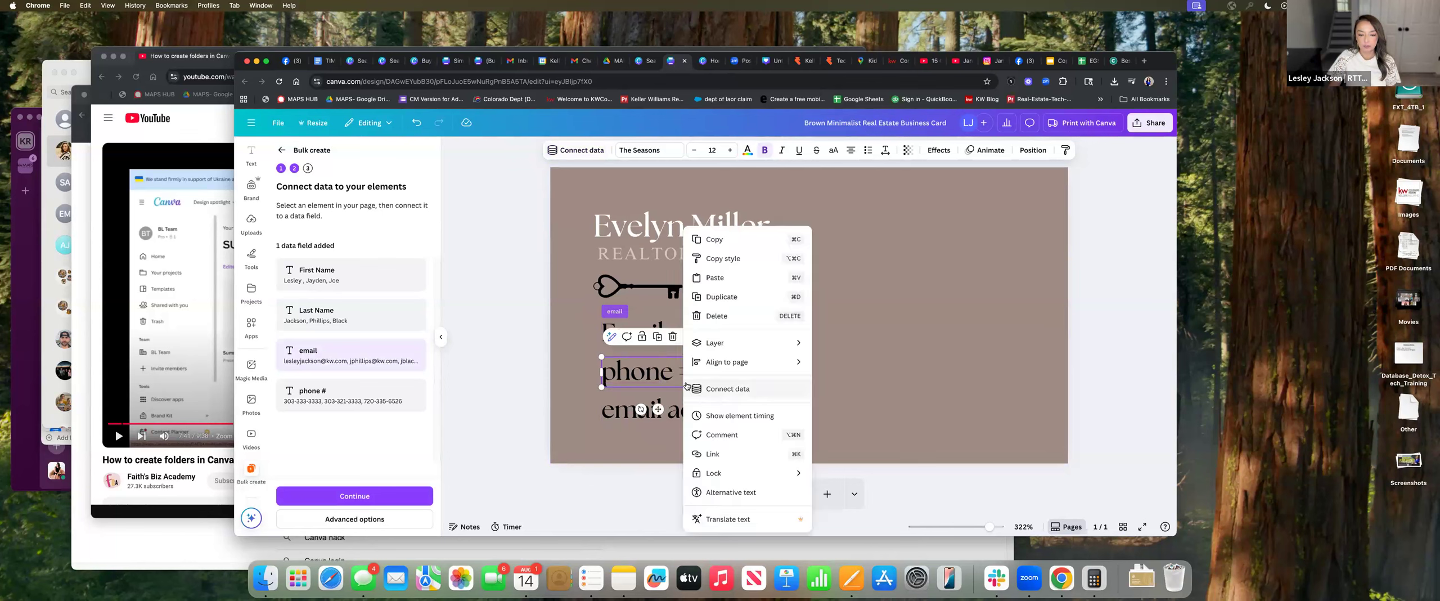
pyautogui.click(742, 389)
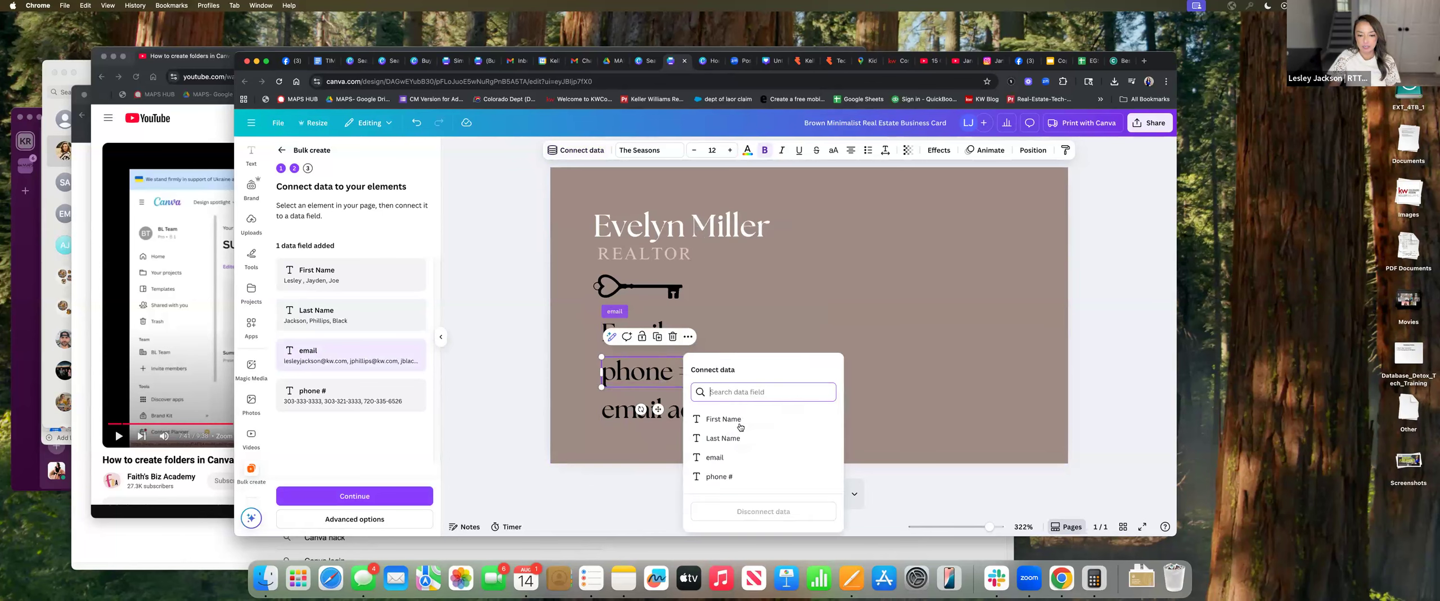
pyautogui.click(738, 476)
# Delete the unconnected email address placeholder from the card
pyautogui.click(682, 412)
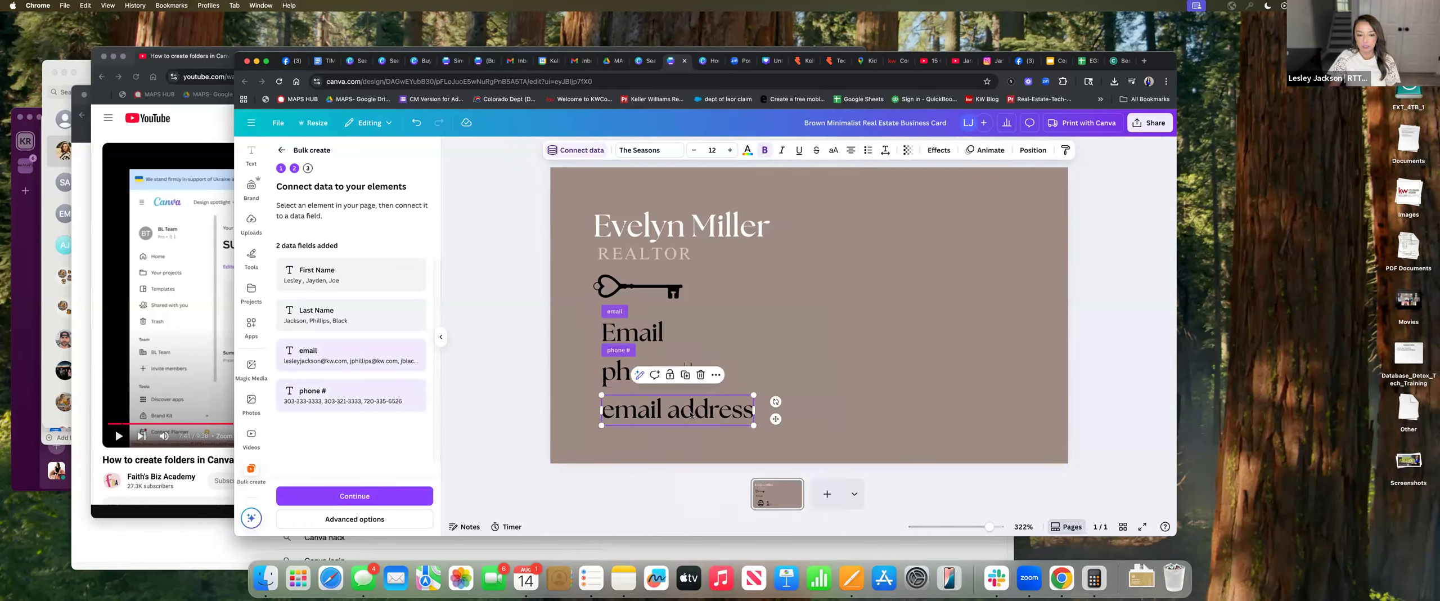
pyautogui.rightClick(728, 410)
pyautogui.click(760, 389)
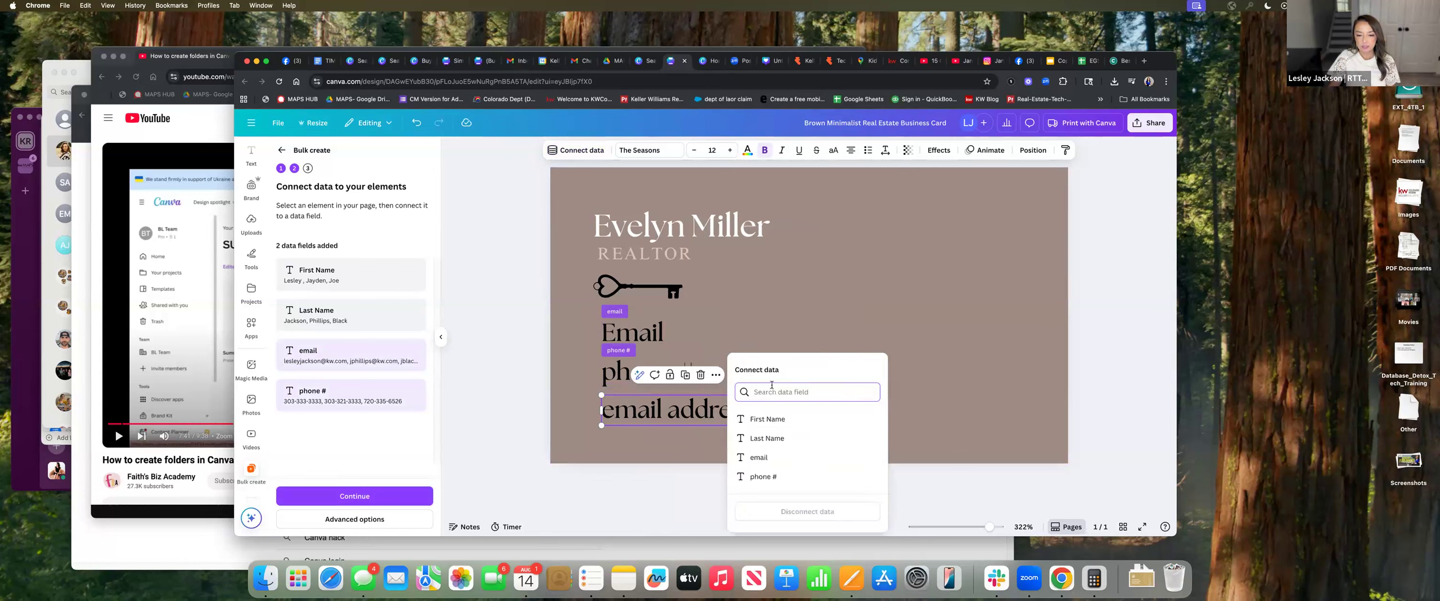
pyautogui.click(741, 413)
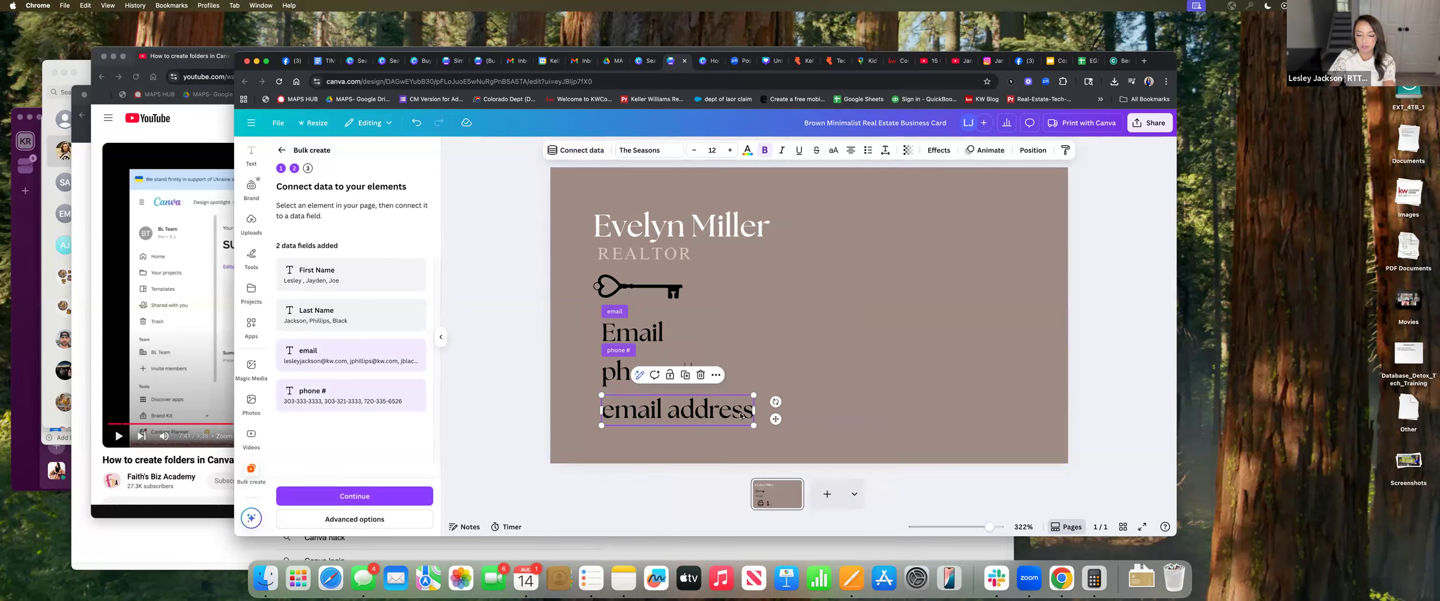
pyautogui.press('Delete')
pyautogui.click(697, 227)
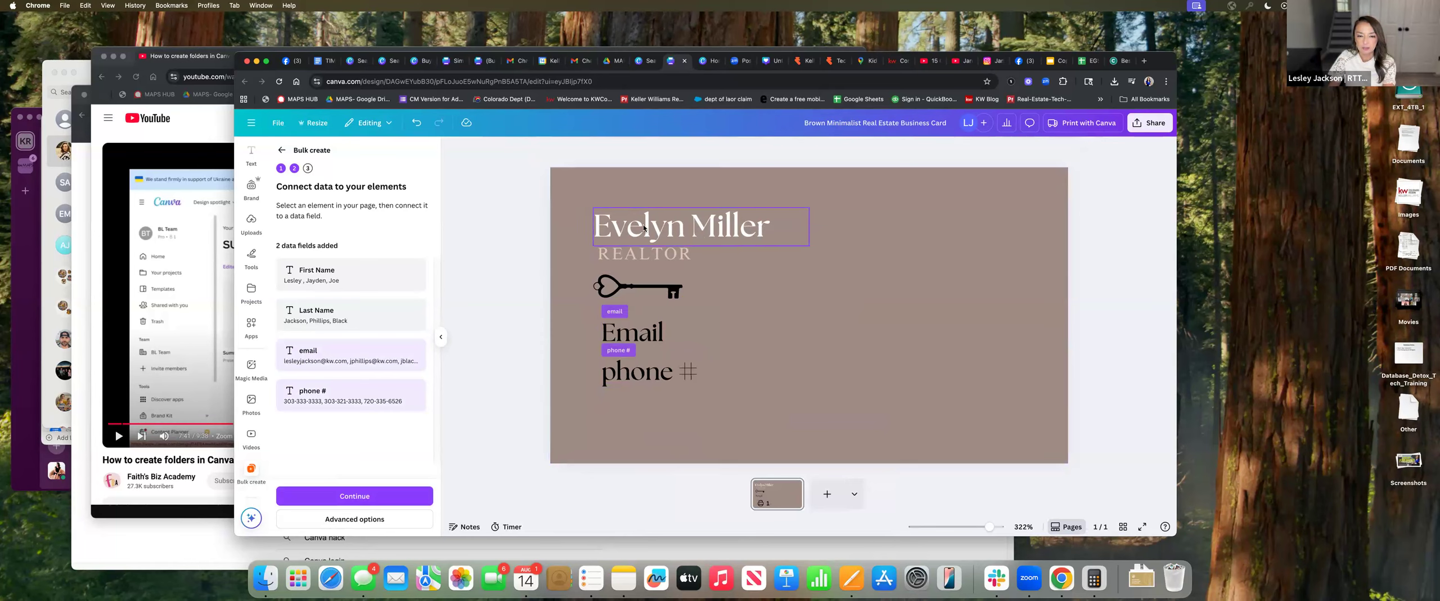
# Remove the surname from the card's name heading, leaving only the first name
pyautogui.doubleClick(751, 229)
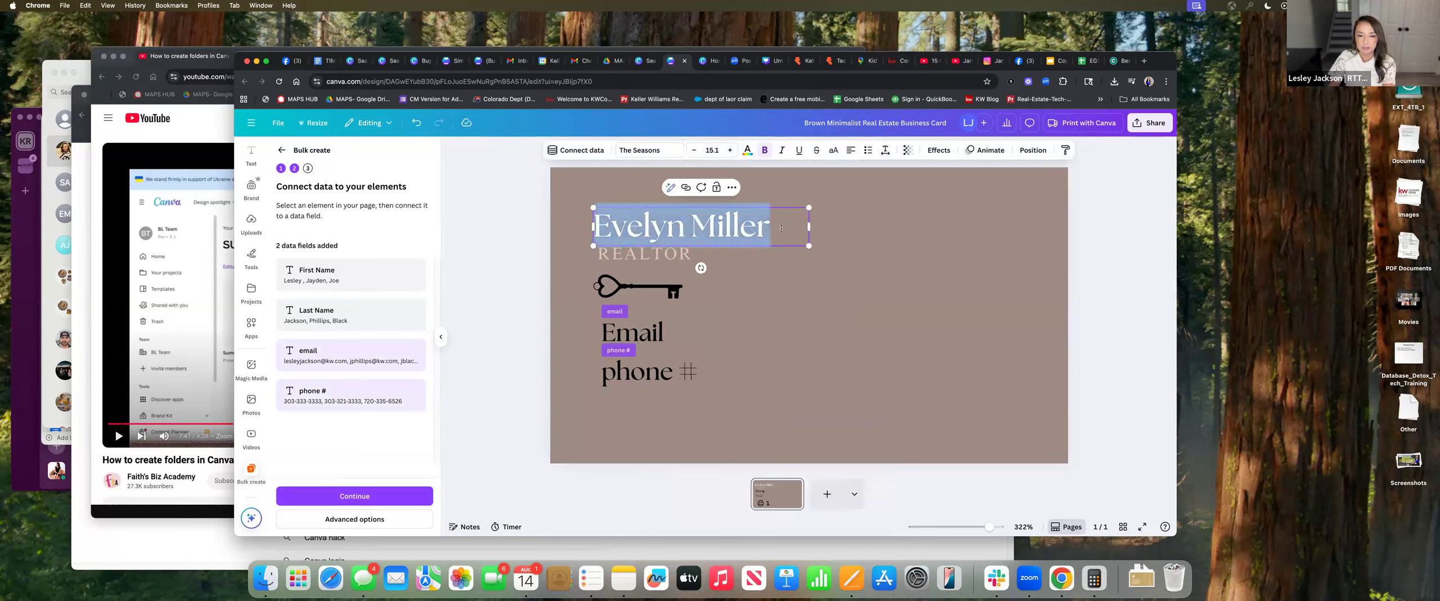
pyautogui.moveTo(771, 227); pyautogui.dragTo(692, 227)
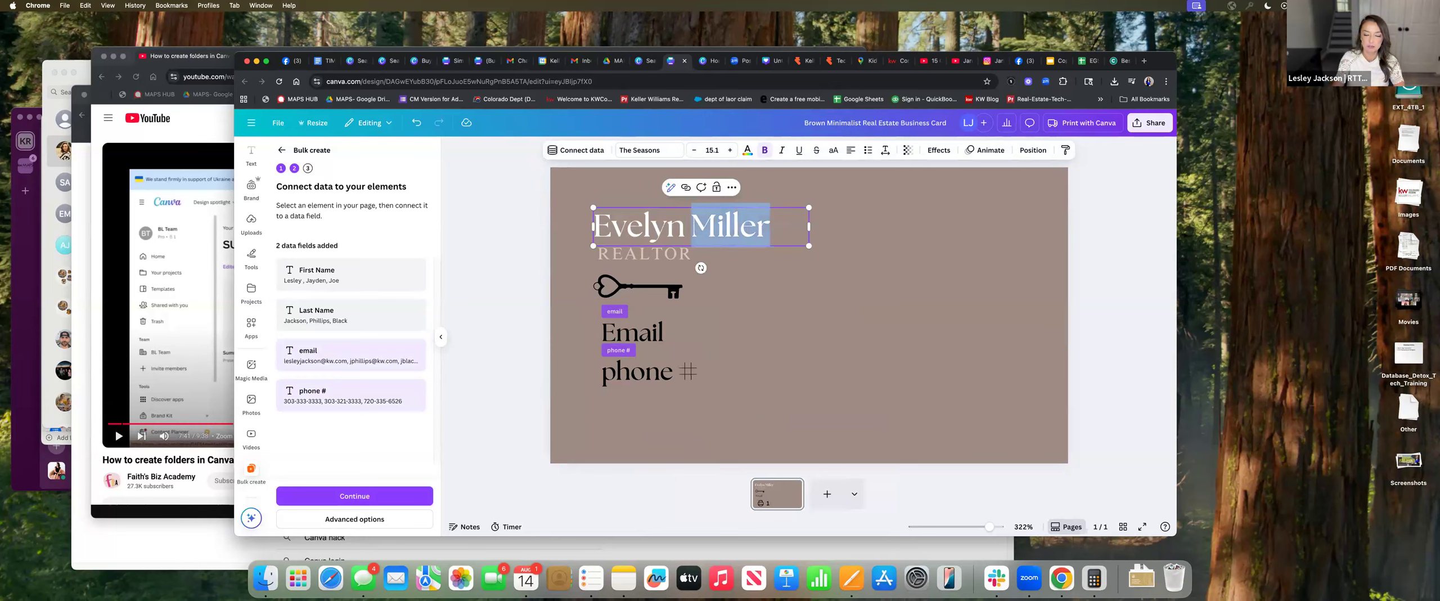
pyautogui.press('BackSpace')
pyautogui.click(848, 233)
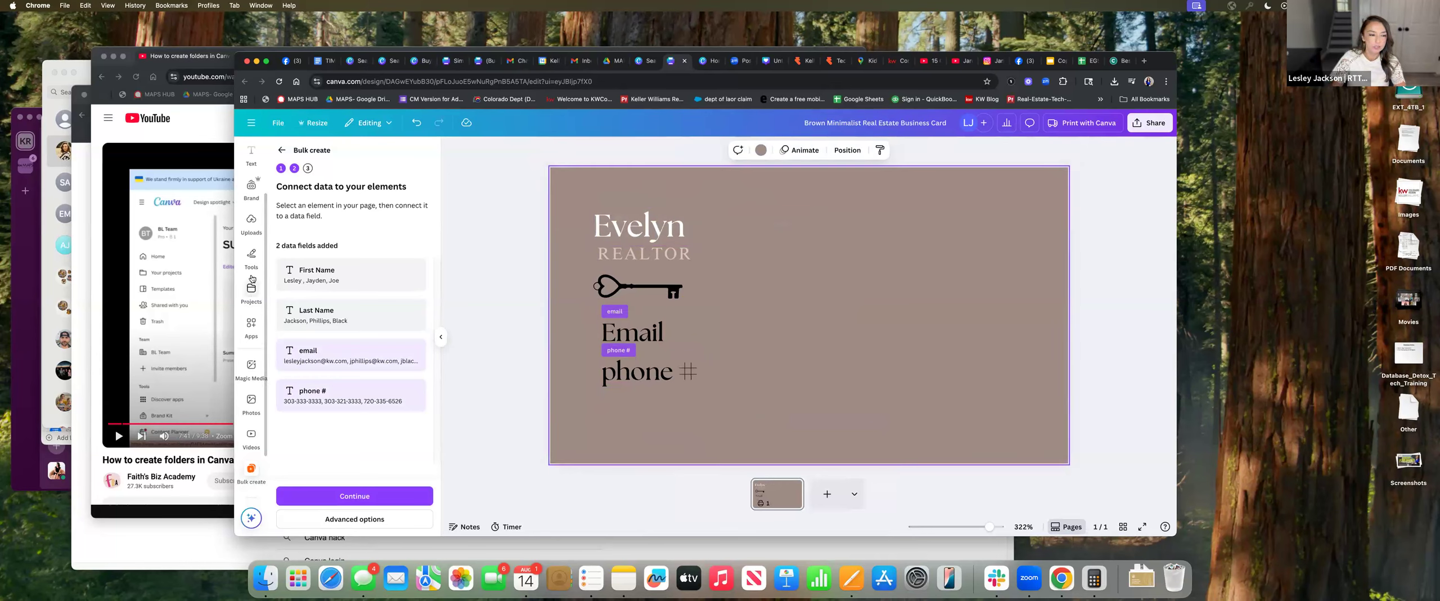
# Add a new text box reading 'Last Name' beside the first name
pyautogui.click(251, 157)
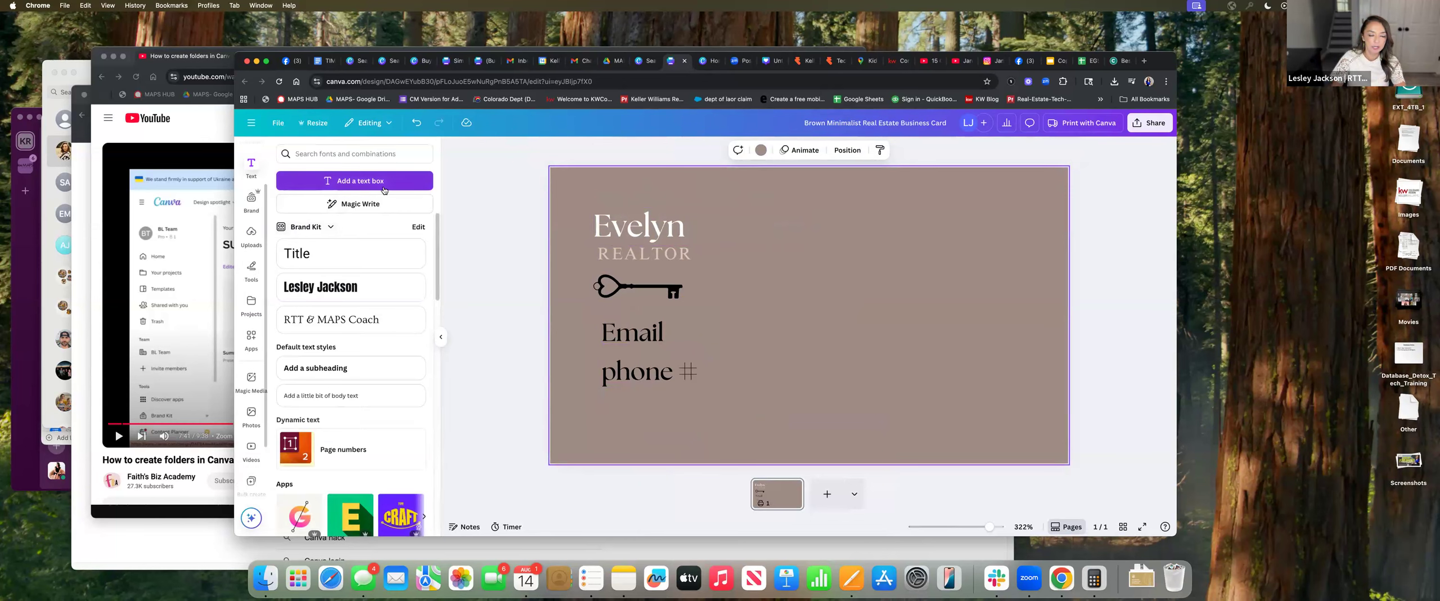
pyautogui.click(354, 181)
pyautogui.press('Escape')
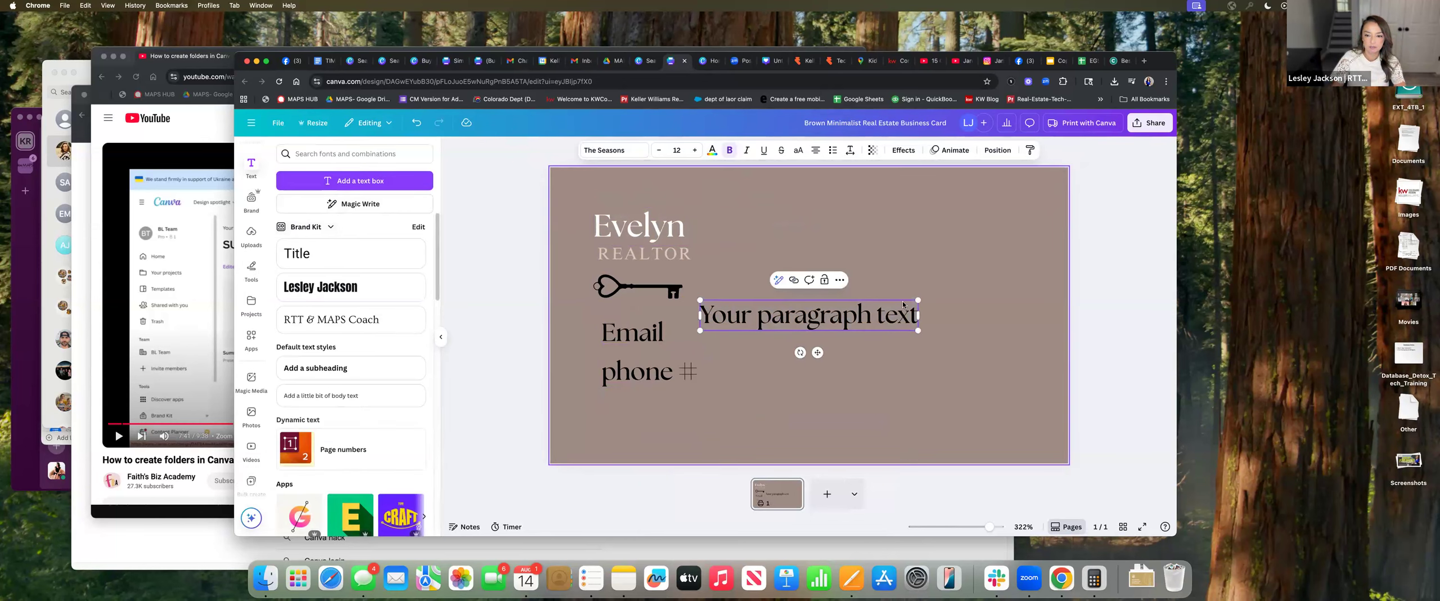
pyautogui.moveTo(881, 314); pyautogui.dragTo(804, 226)
pyautogui.click(844, 220)
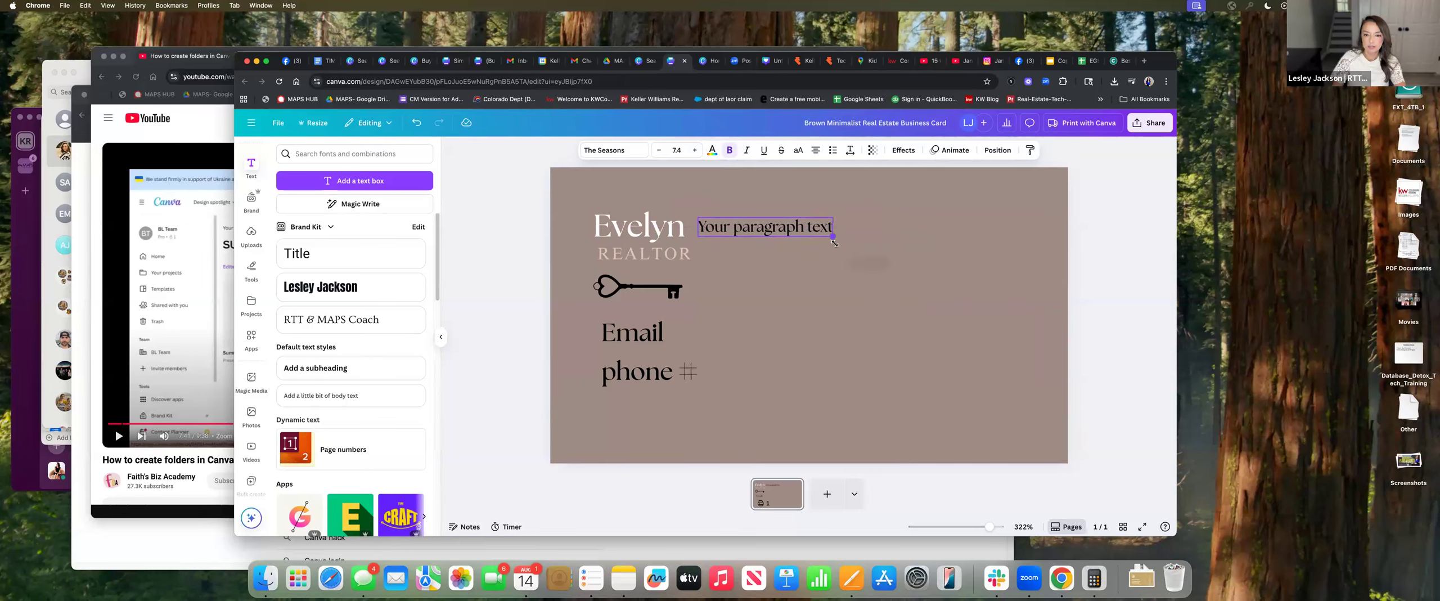
pyautogui.doubleClick(774, 229)
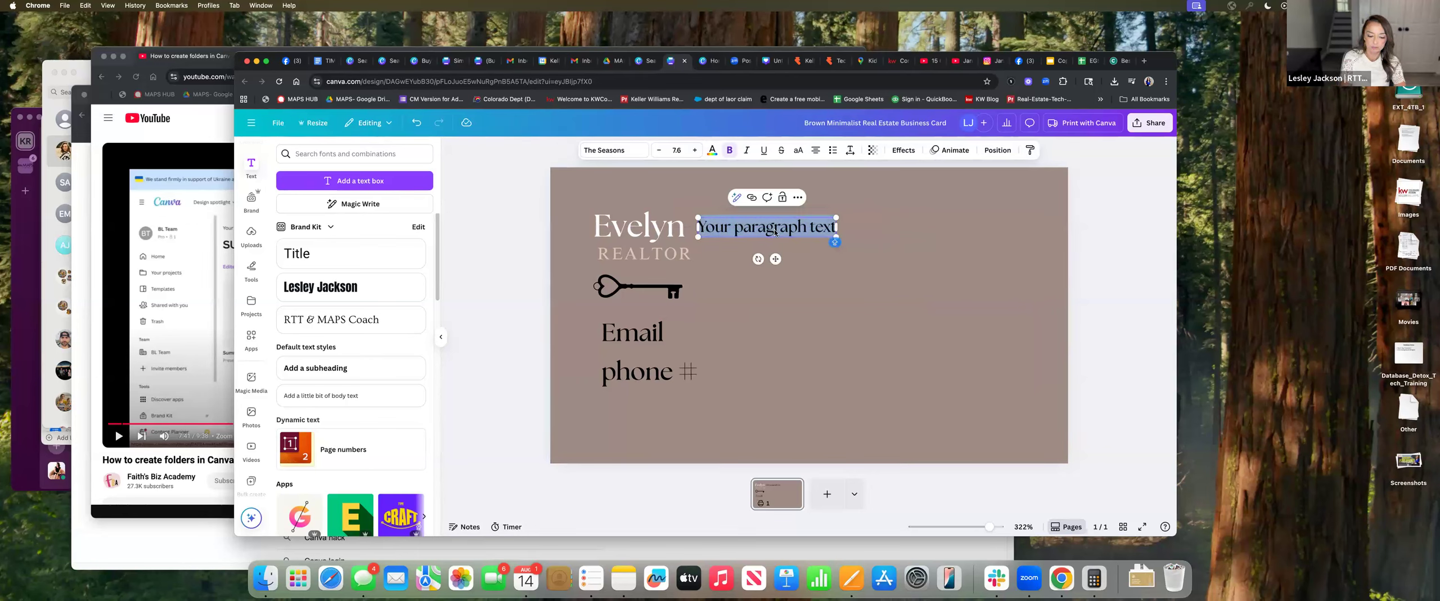
pyautogui.press('BackSpace')
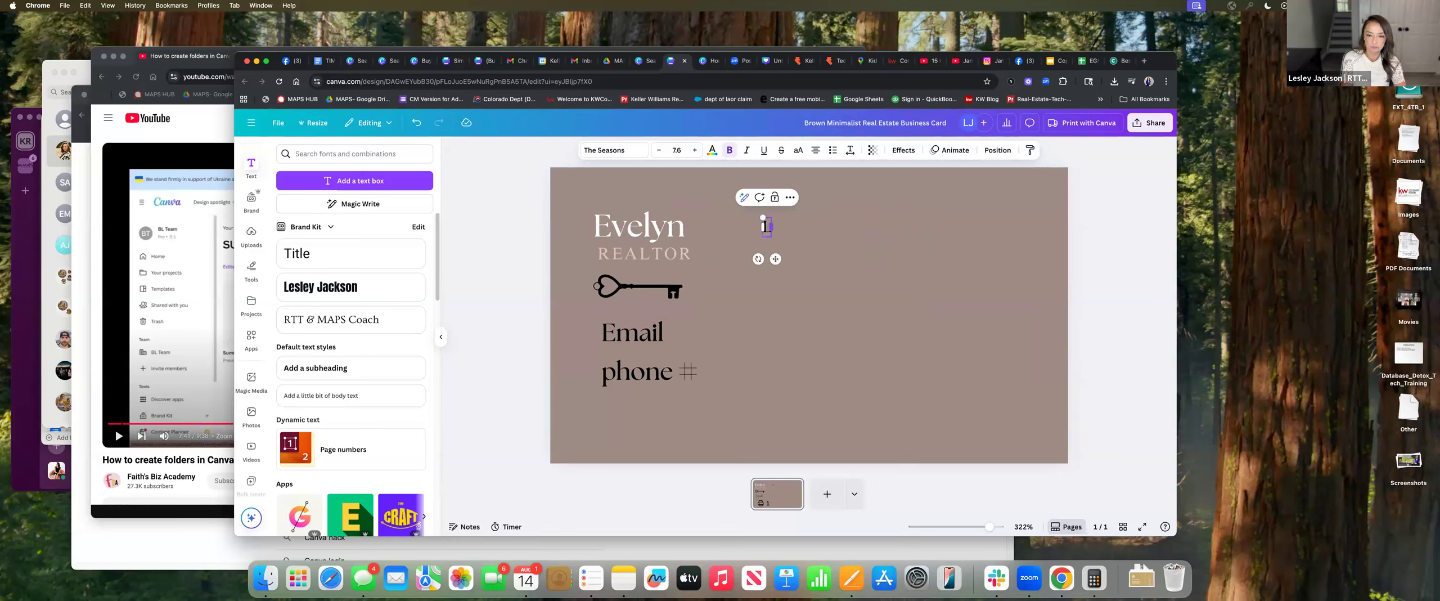
pyautogui.write('Last Name')
# Nudge the Last Name box closer to the first name and bring up its options
pyautogui.moveTo(796, 232)
pyautogui.mouseDown()
pyautogui.moveTo(764, 232)
pyautogui.moveTo(785, 214)
pyautogui.mouseUp()
pyautogui.click(823, 220)
pyautogui.click(753, 224)
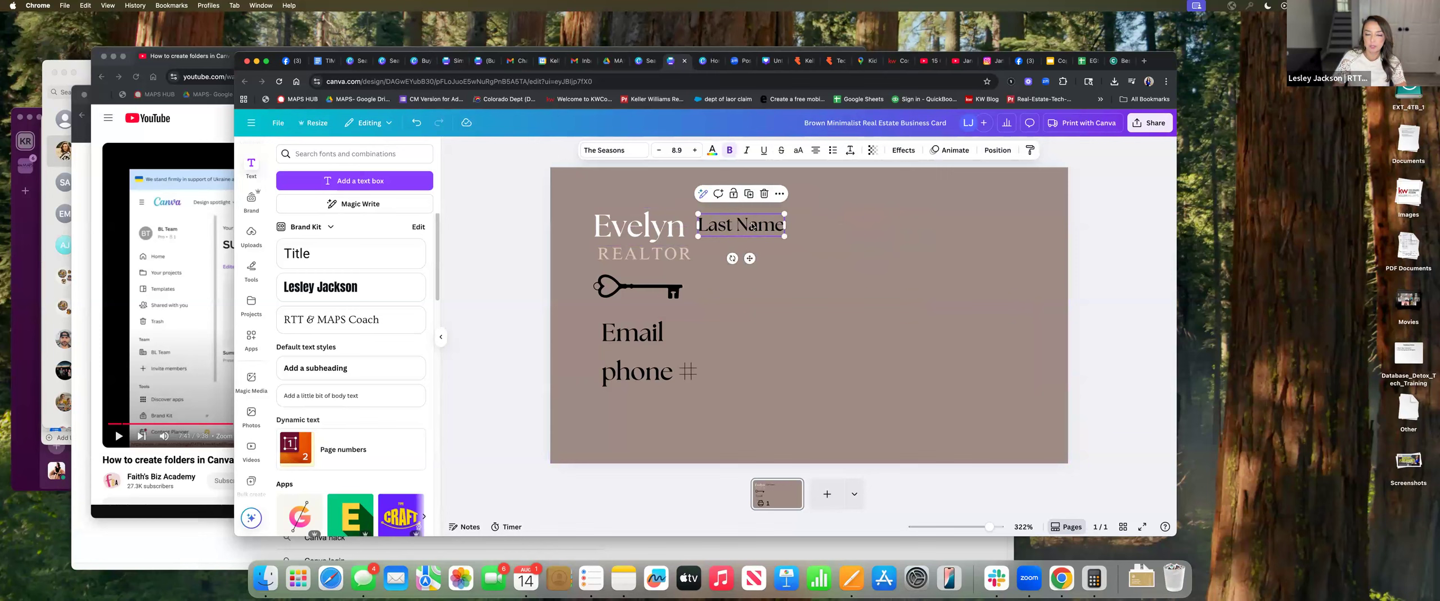
pyautogui.rightClick(752, 224)
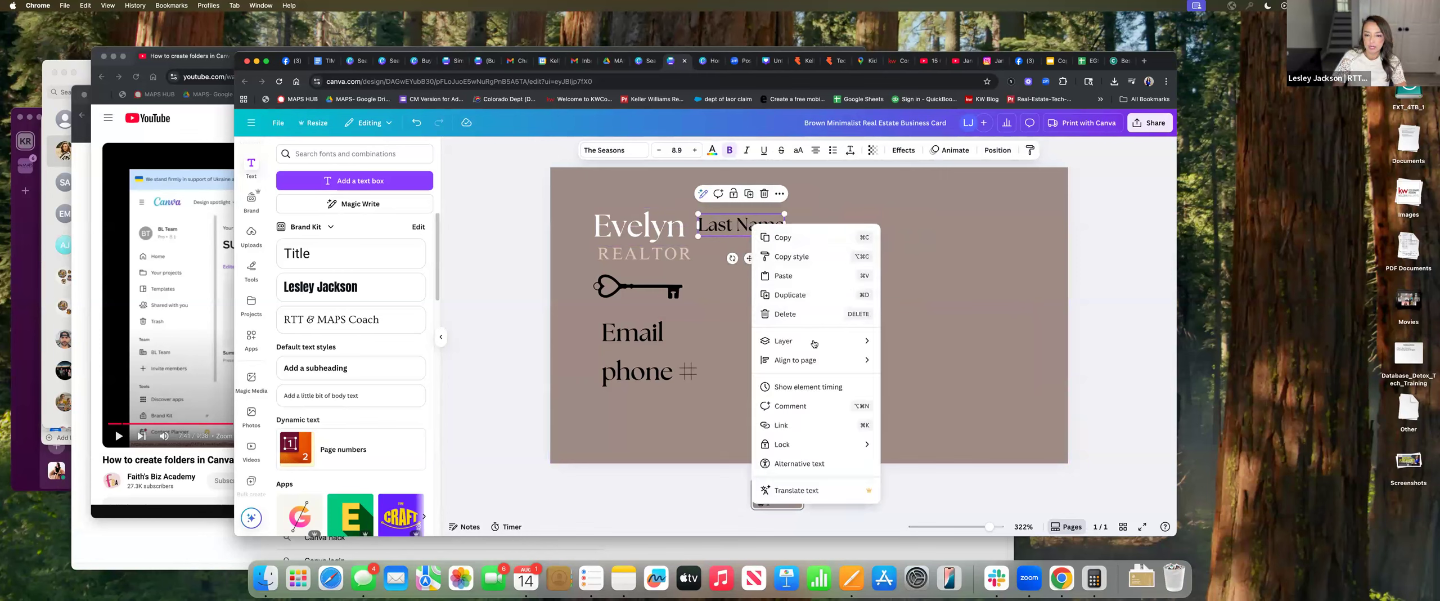
pyautogui.click(883, 308)
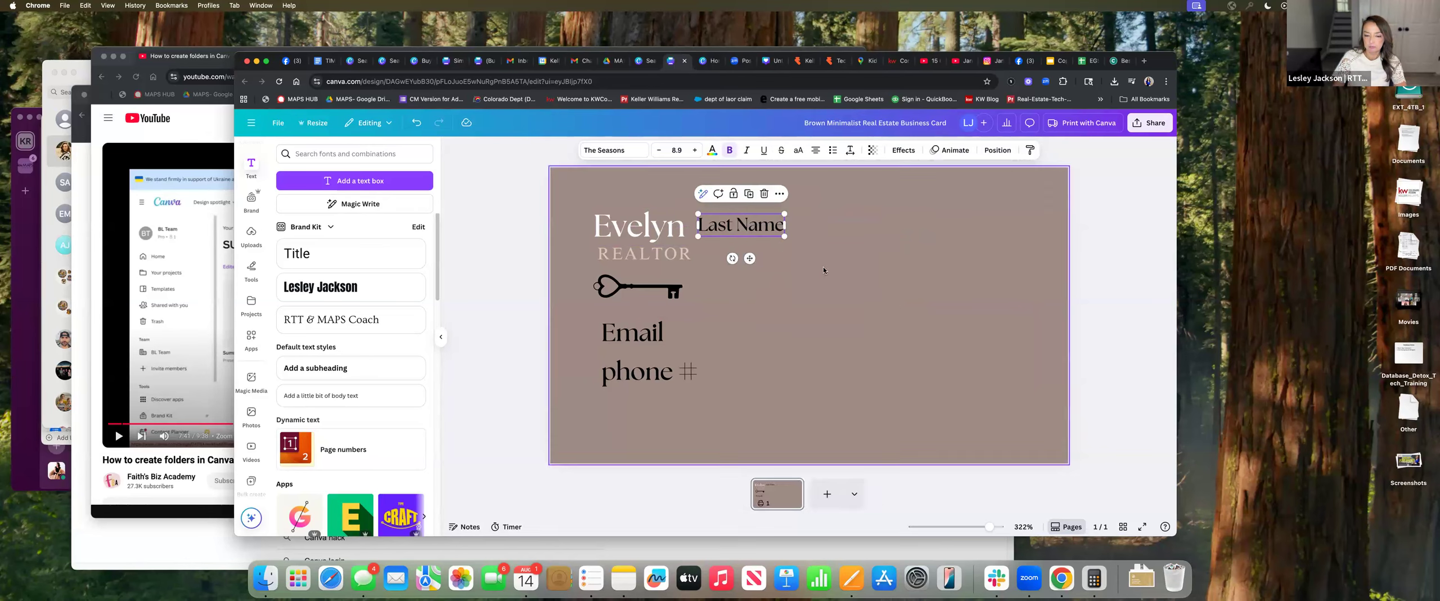
pyautogui.rightClick(756, 231)
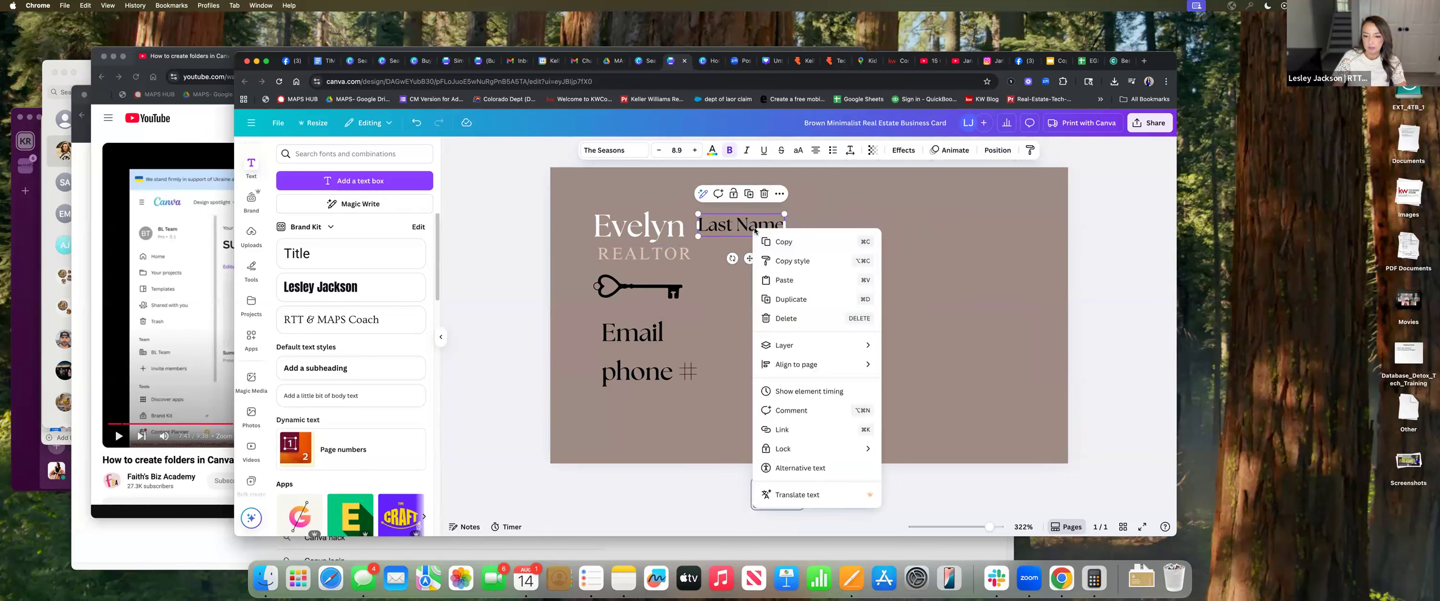
# Delete the separate Last Name text box from the card
pyautogui.click(773, 280)
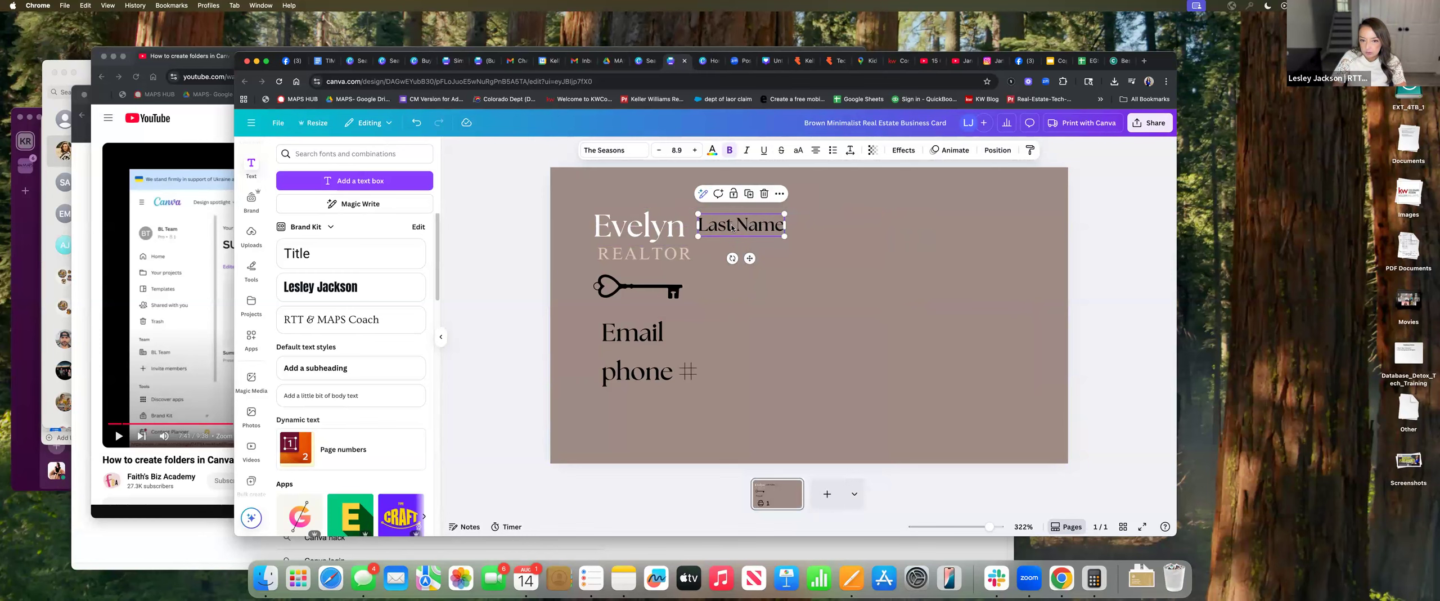
pyautogui.rightClick(732, 227)
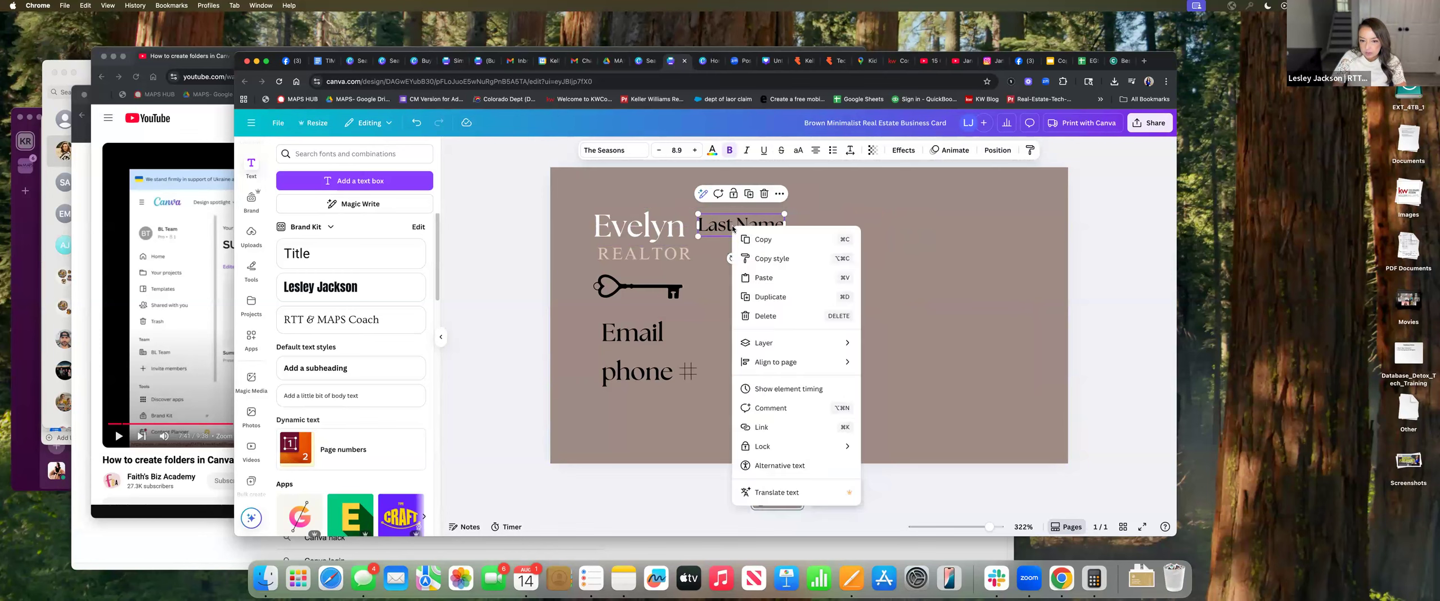
pyautogui.click(890, 236)
pyautogui.press('Delete')
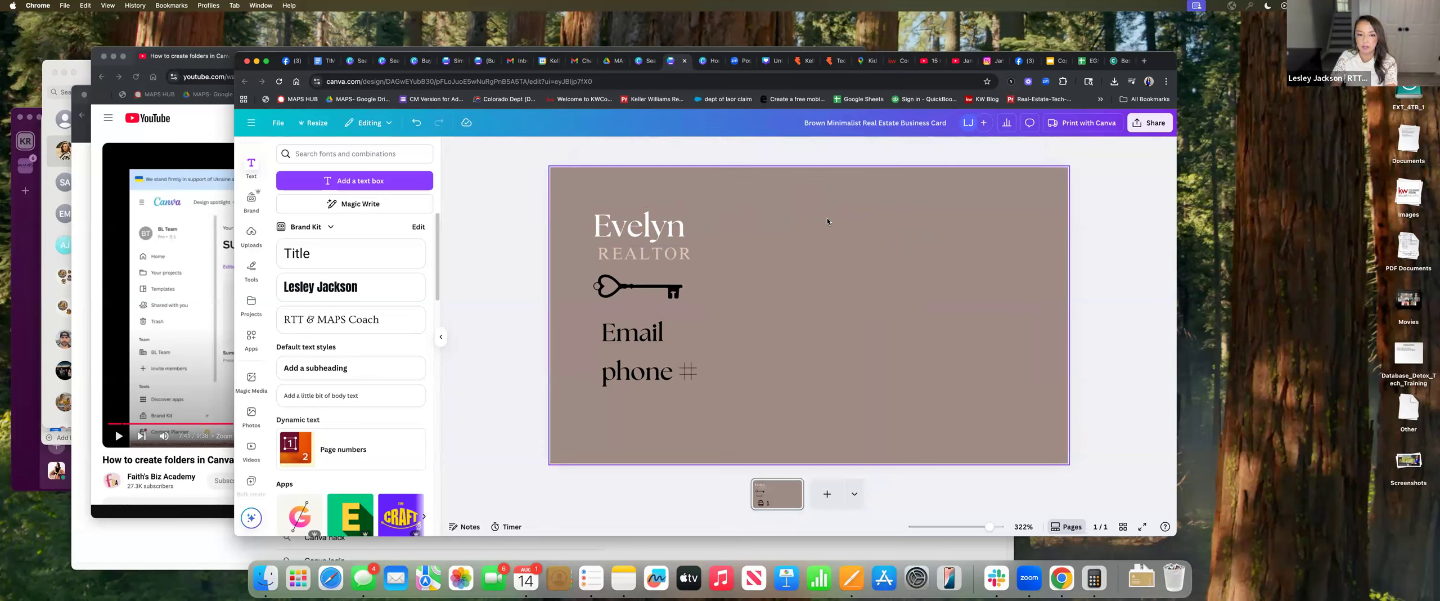
# Review the options for the Email/phone box and first-name heading, then show the apps library
pyautogui.click(640, 226)
pyautogui.click(646, 287)
pyautogui.click(652, 340)
pyautogui.rightClick(653, 339)
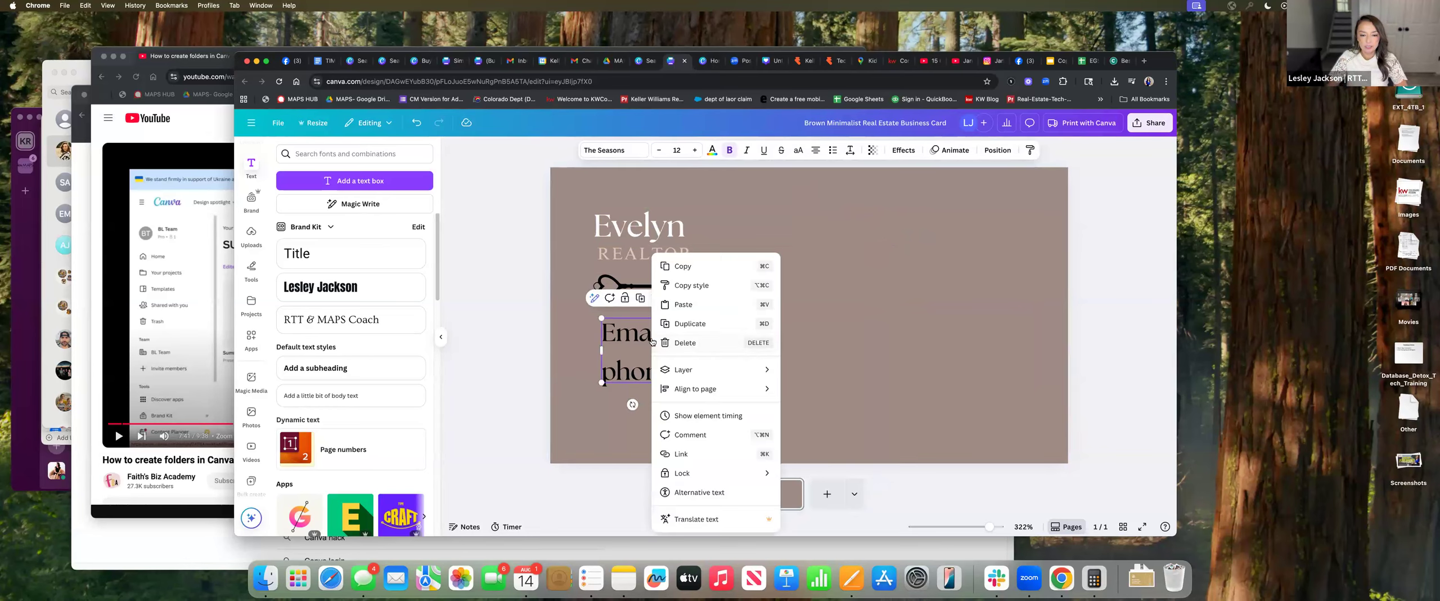
pyautogui.click(865, 309)
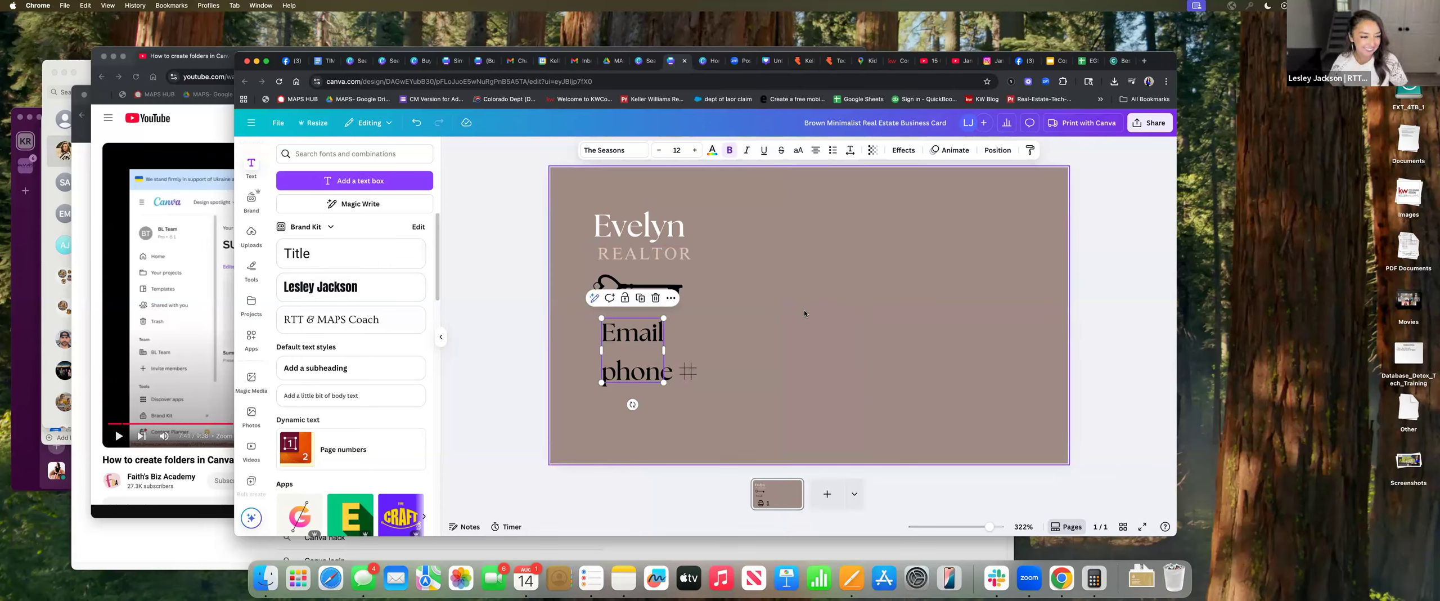
pyautogui.click(842, 299)
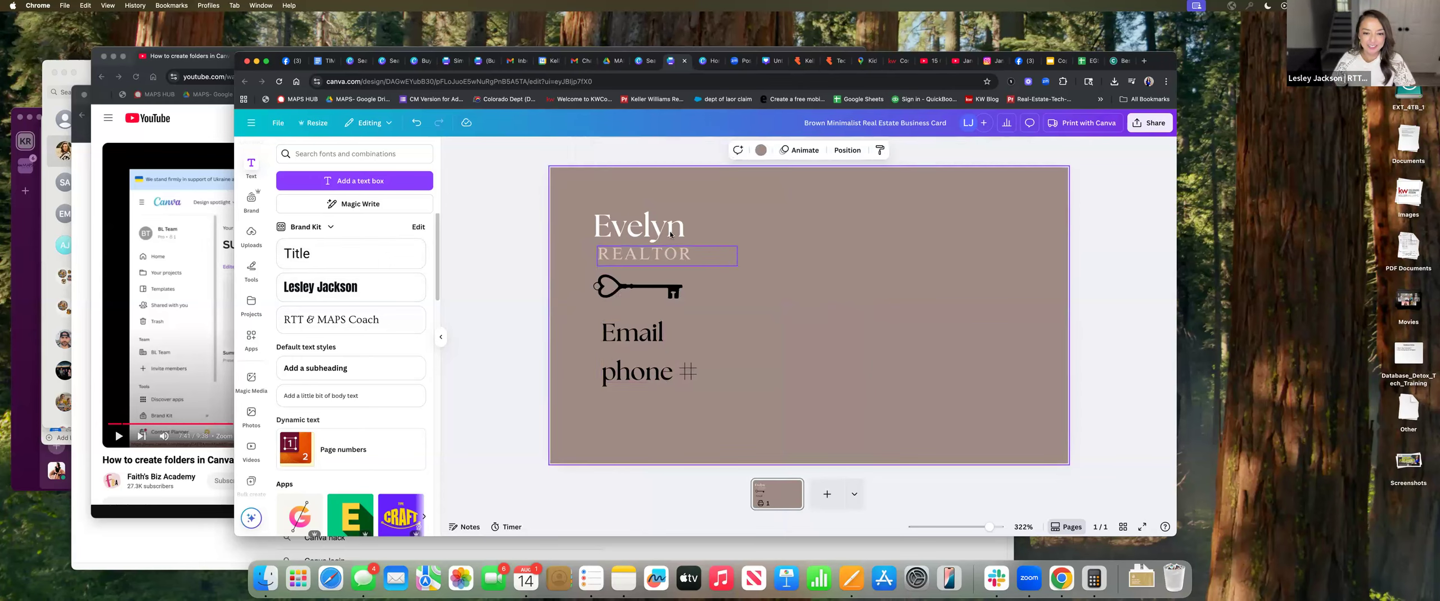
pyautogui.click(670, 233)
pyautogui.rightClick(669, 231)
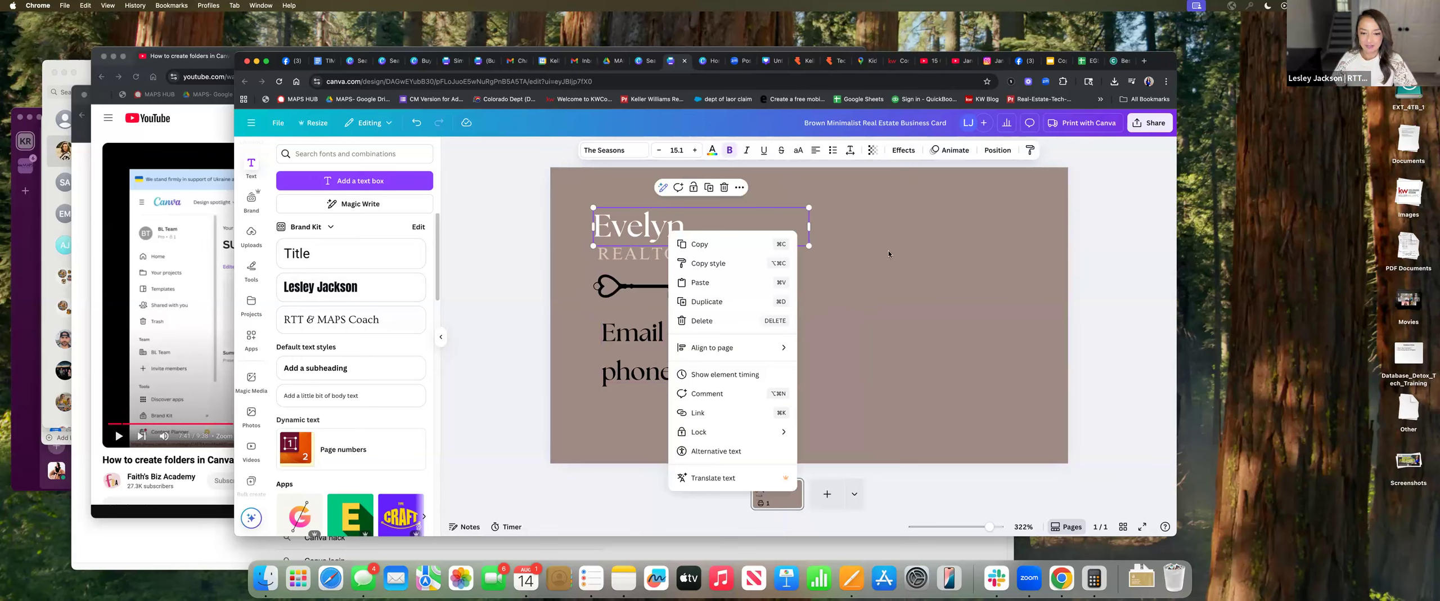
pyautogui.press('Escape')
pyautogui.click(250, 338)
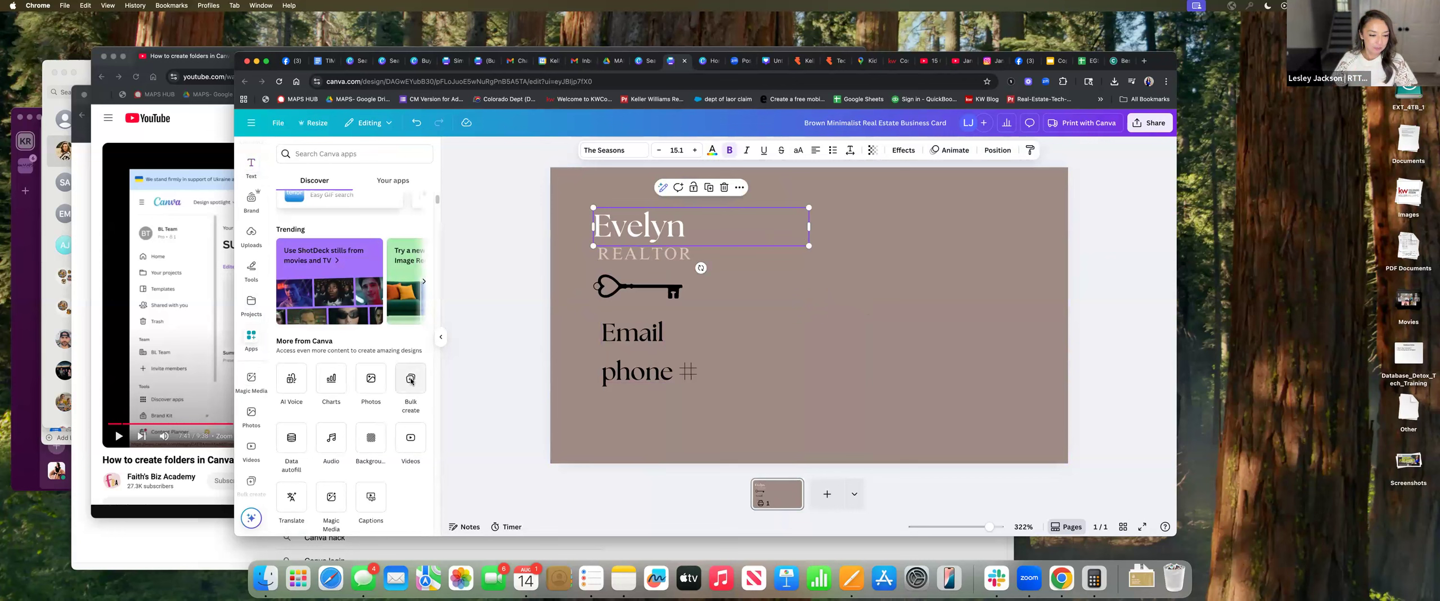
# Run Bulk create with all three agent rows to generate 3 card designs
pyautogui.click(411, 380)
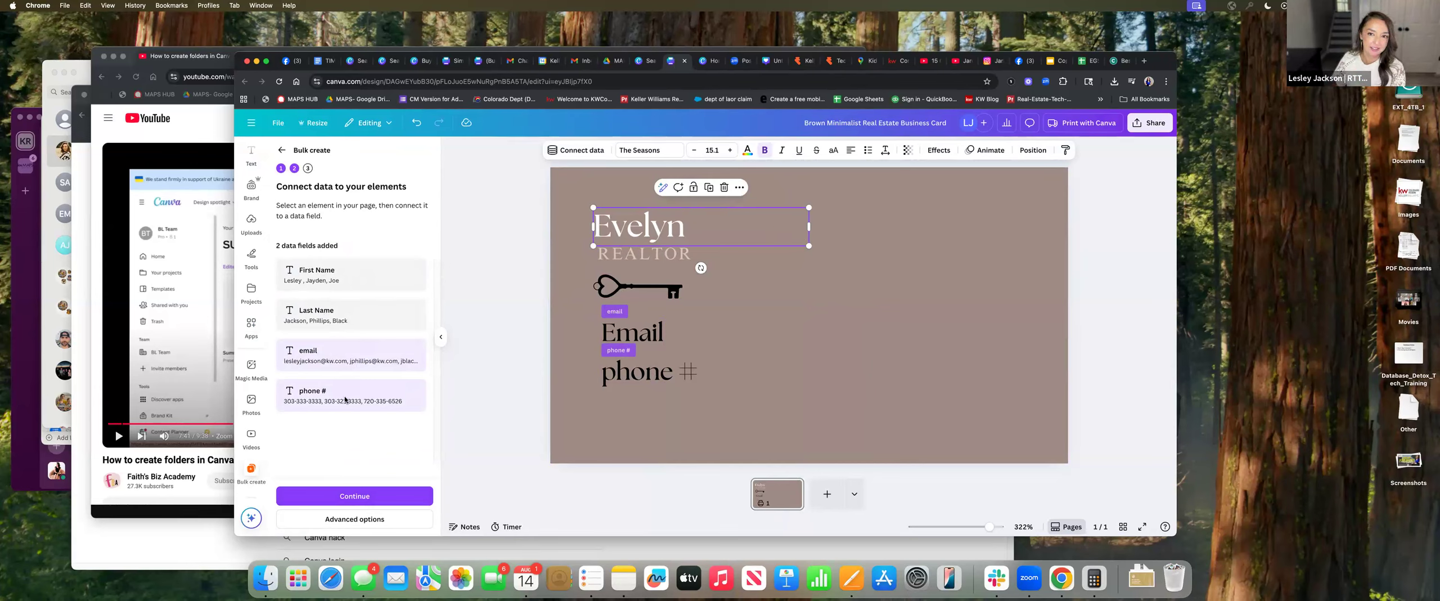
pyautogui.click(359, 496)
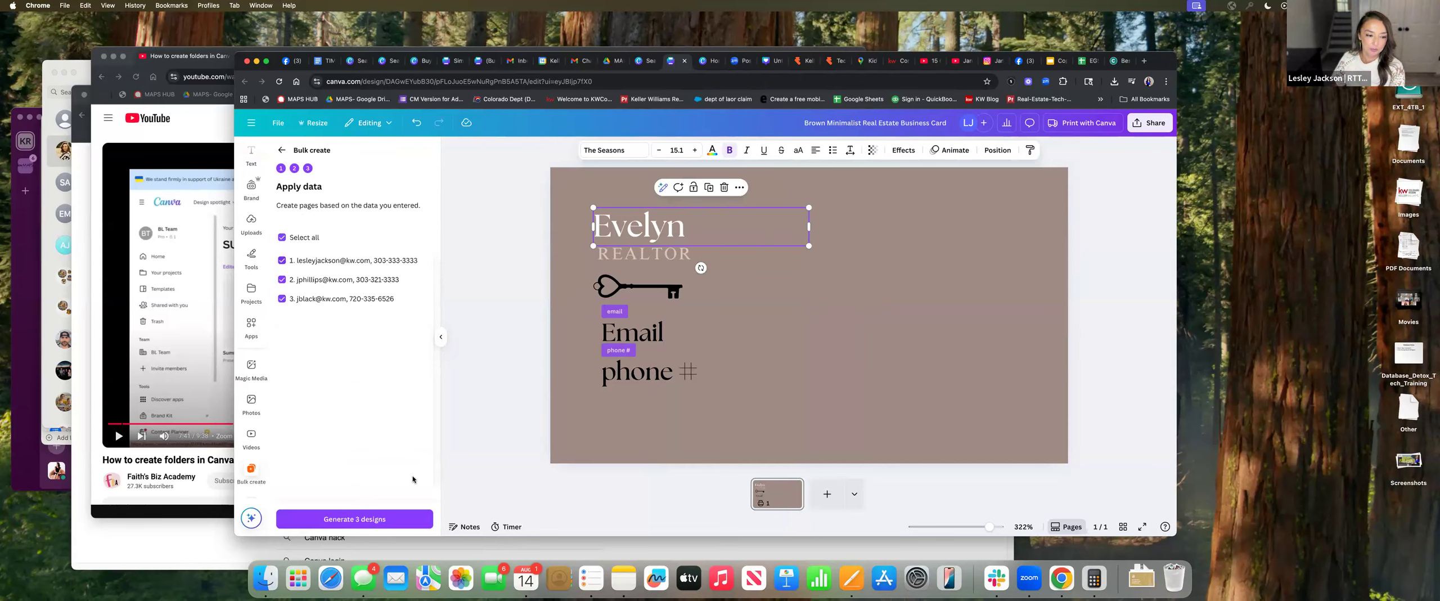
pyautogui.click(378, 523)
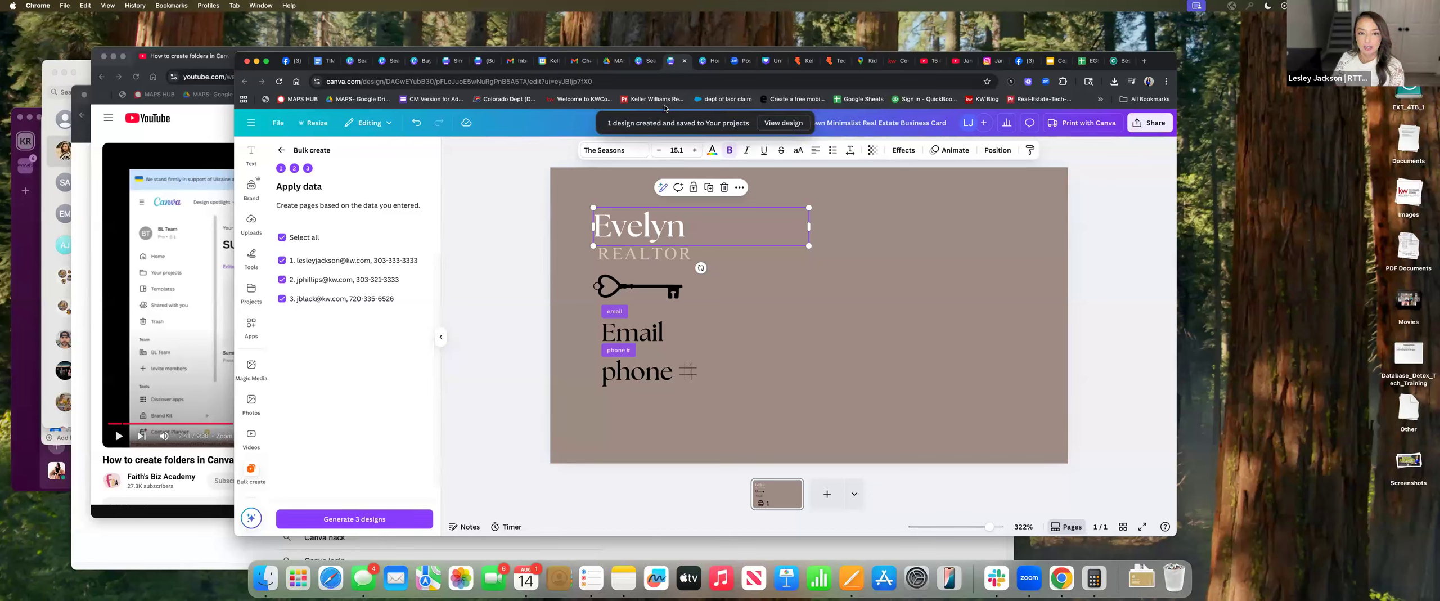
# Open the generated design and center the first card's email under the key
pyautogui.click(779, 122)
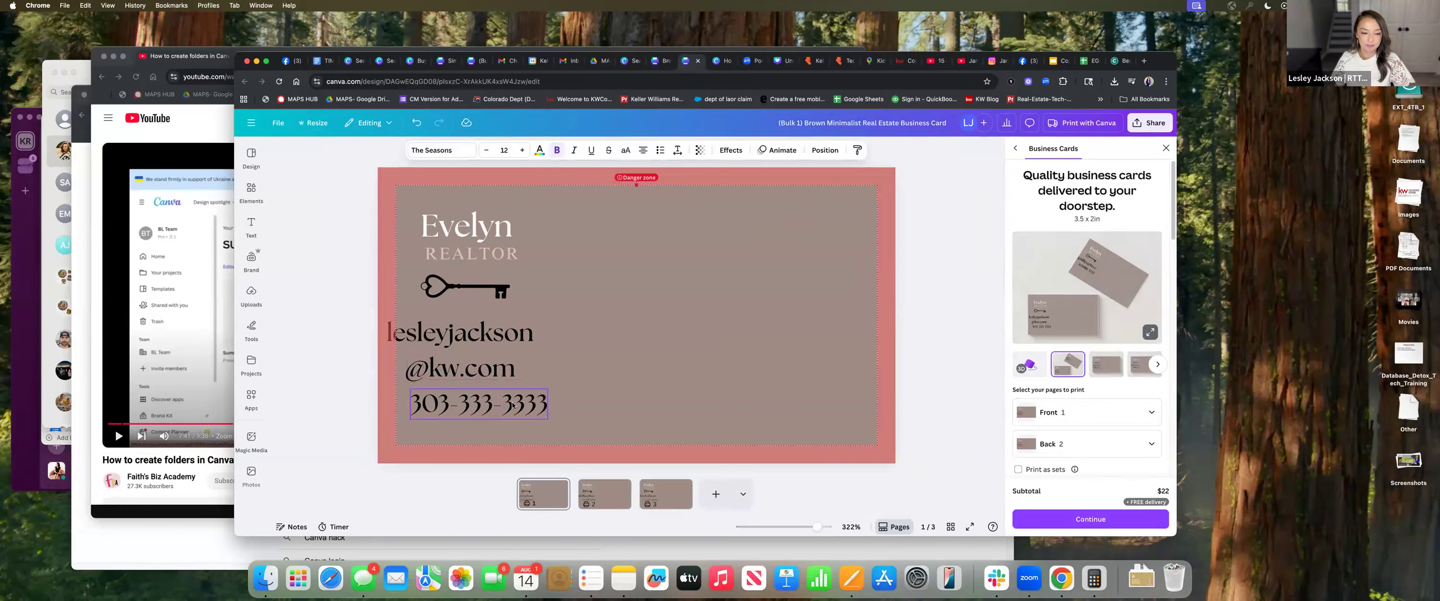
pyautogui.click(512, 405)
pyautogui.click(517, 369)
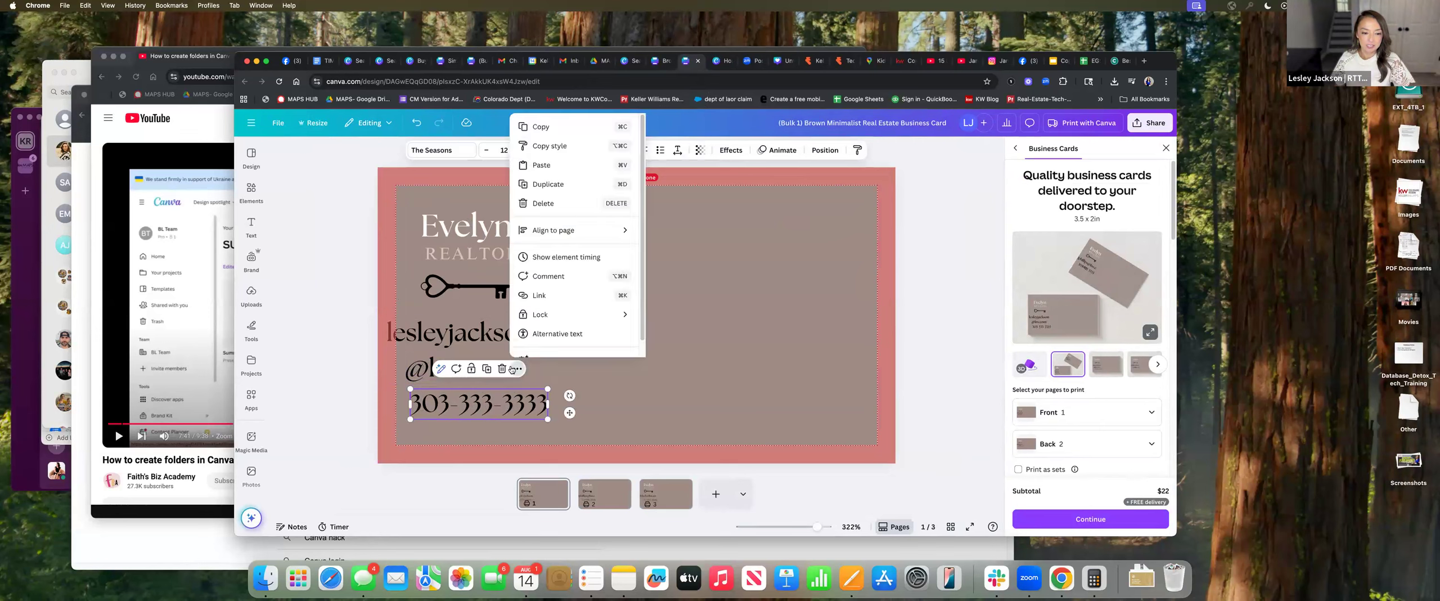
pyautogui.click(466, 345)
pyautogui.moveTo(542, 349); pyautogui.dragTo(619, 350)
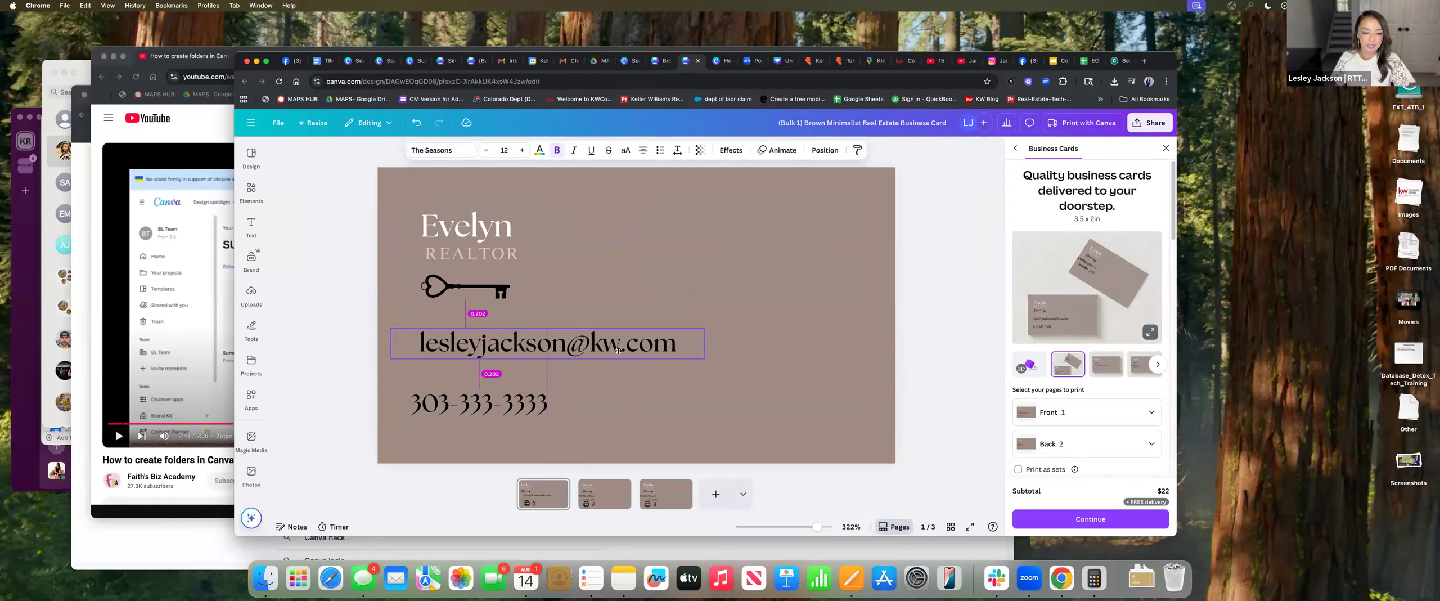
pyautogui.click(748, 327)
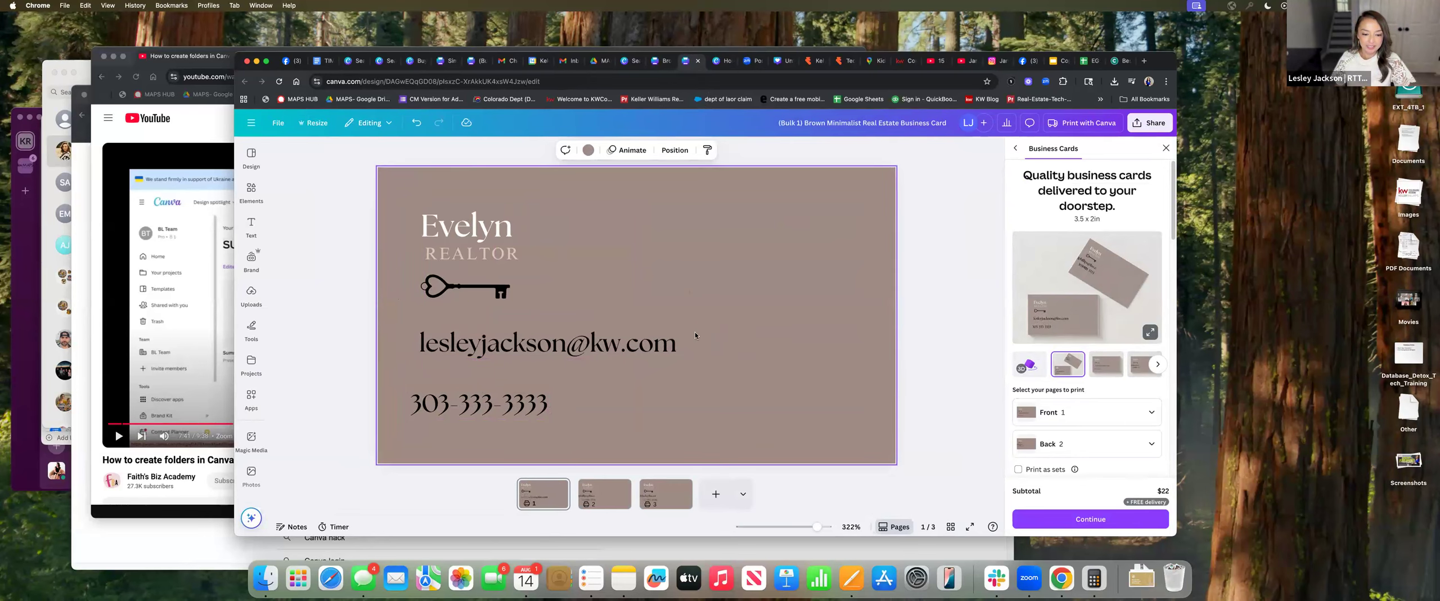
# On page 2, widen the email box to one line and nudge the phone number right
pyautogui.click(609, 500)
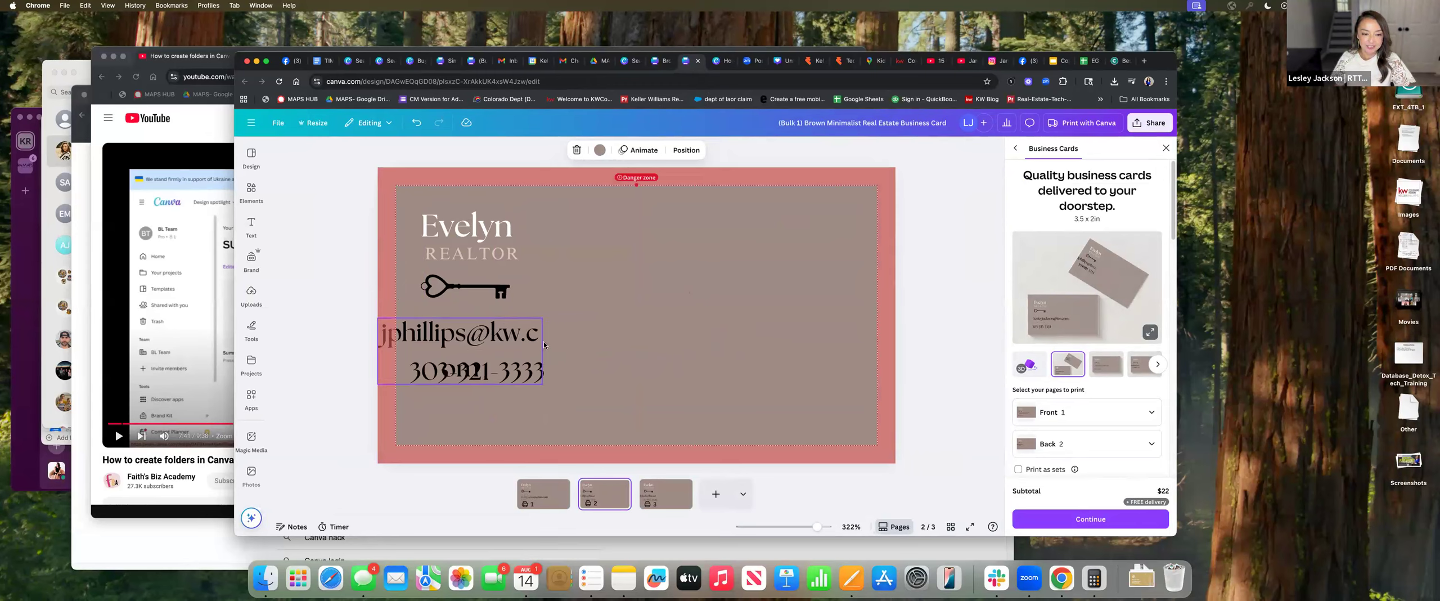
pyautogui.click(542, 341)
pyautogui.moveTo(543, 352); pyautogui.dragTo(656, 354)
pyautogui.moveTo(526, 375); pyautogui.dragTo(537, 375)
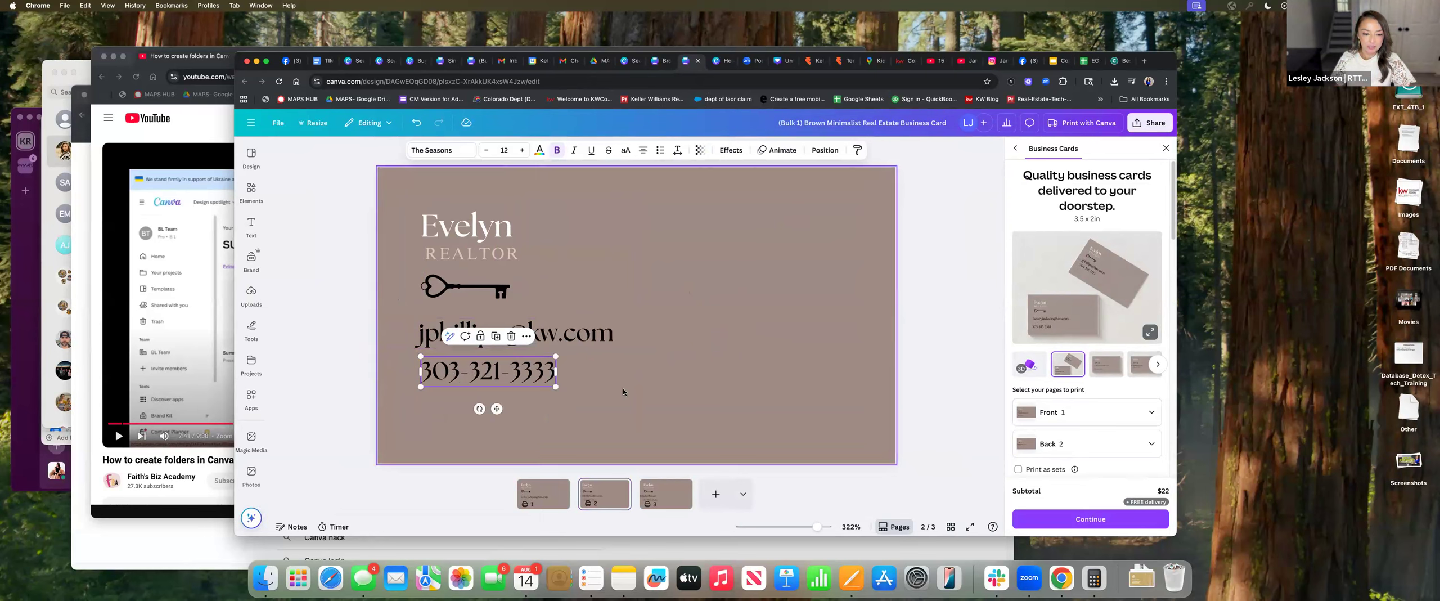
pyautogui.click(623, 388)
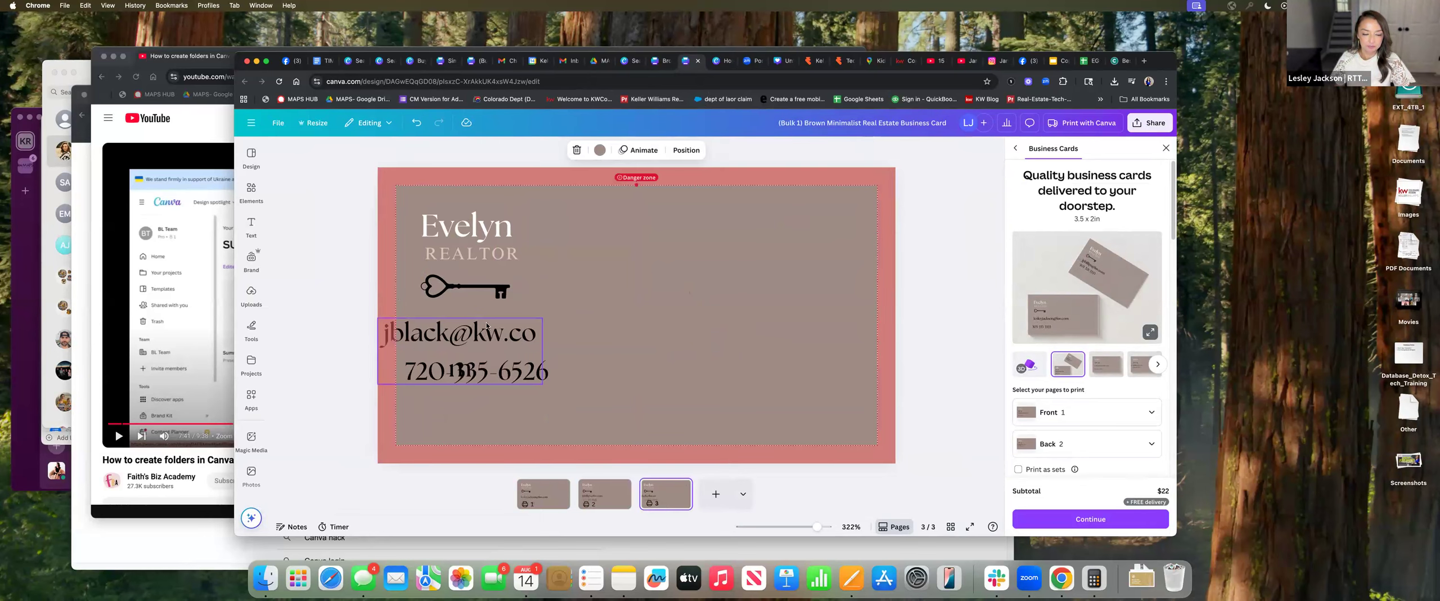
# On page 3, move the email under the key and line the phone number up with it
pyautogui.click(520, 334)
pyautogui.moveTo(545, 349); pyautogui.dragTo(620, 344)
pyautogui.click(496, 368)
pyautogui.moveTo(497, 369); pyautogui.dragTo(512, 366)
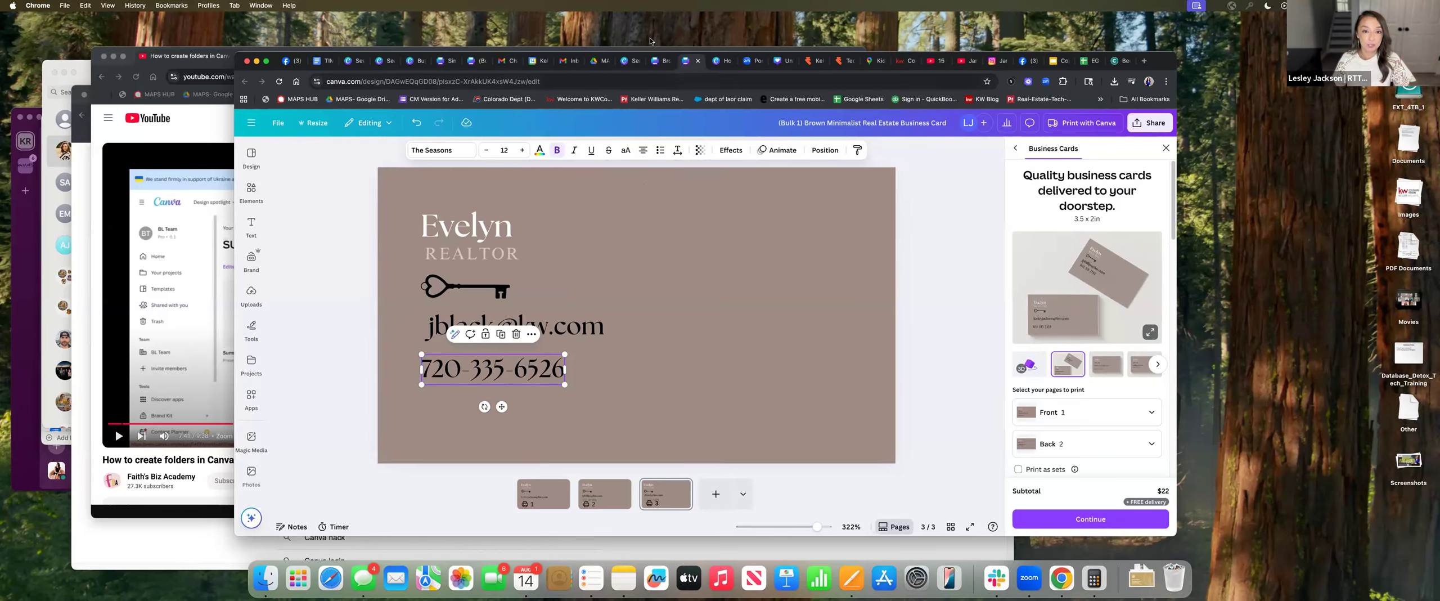
pyautogui.click(657, 63)
# Close the business card template preview and go to the Canva home page
pyautogui.click(630, 62)
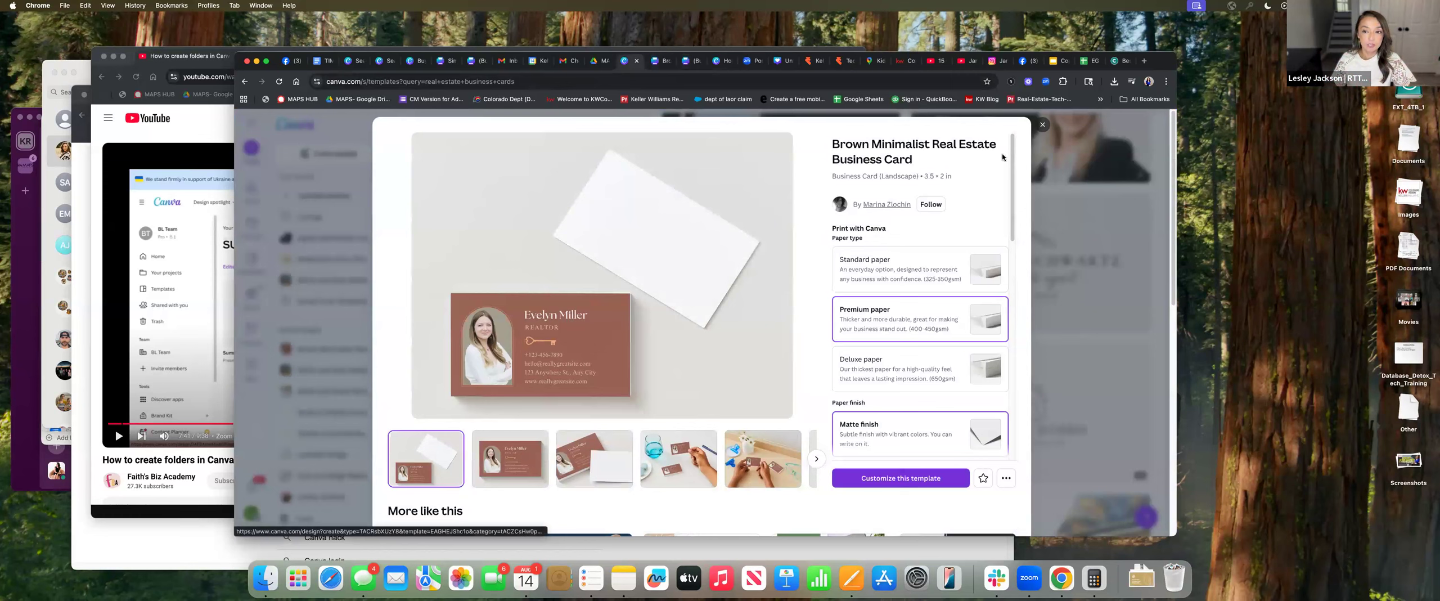
pyautogui.click(1042, 125)
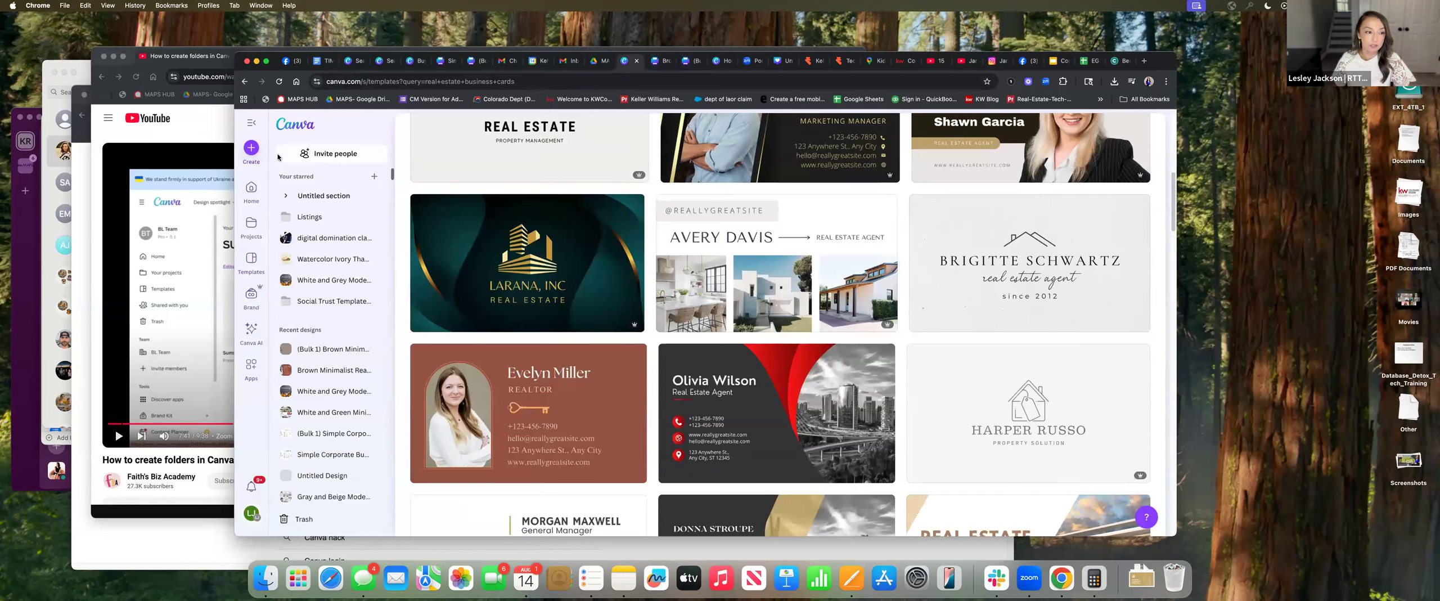
pyautogui.click(251, 191)
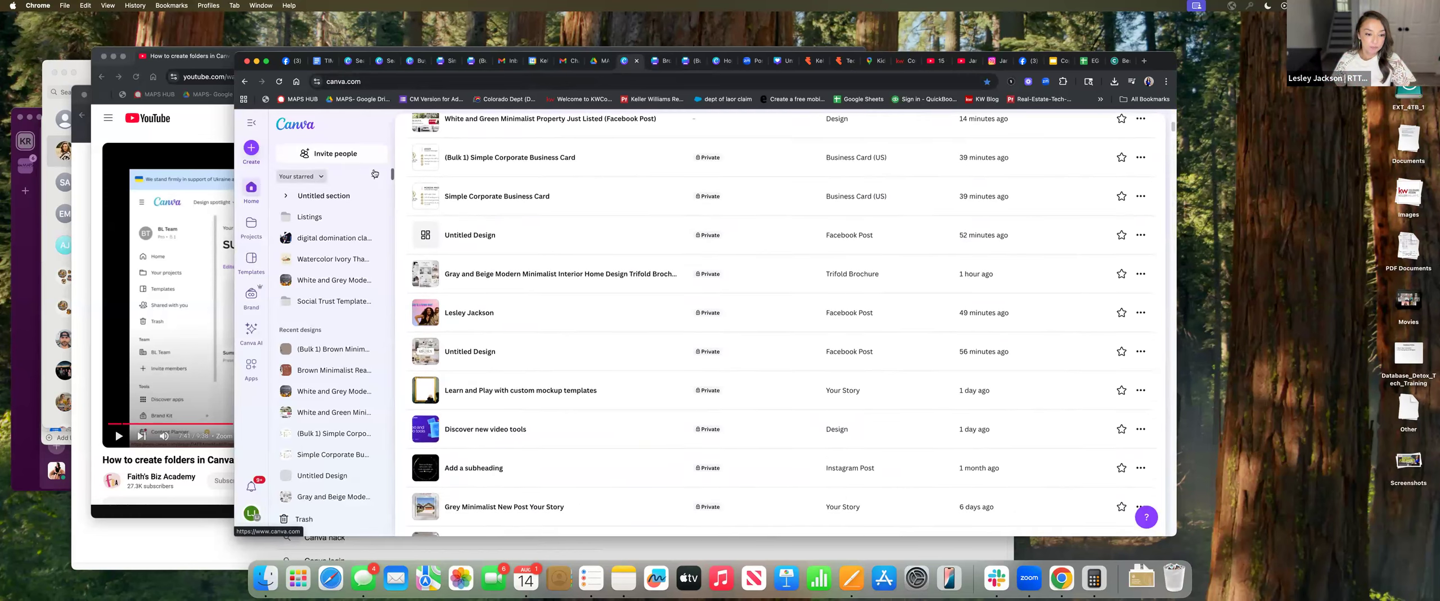
# Open the (Bulk 1) Simple Corporate Business Card design and view its page 3
pyautogui.scroll(-2, 518, 451)
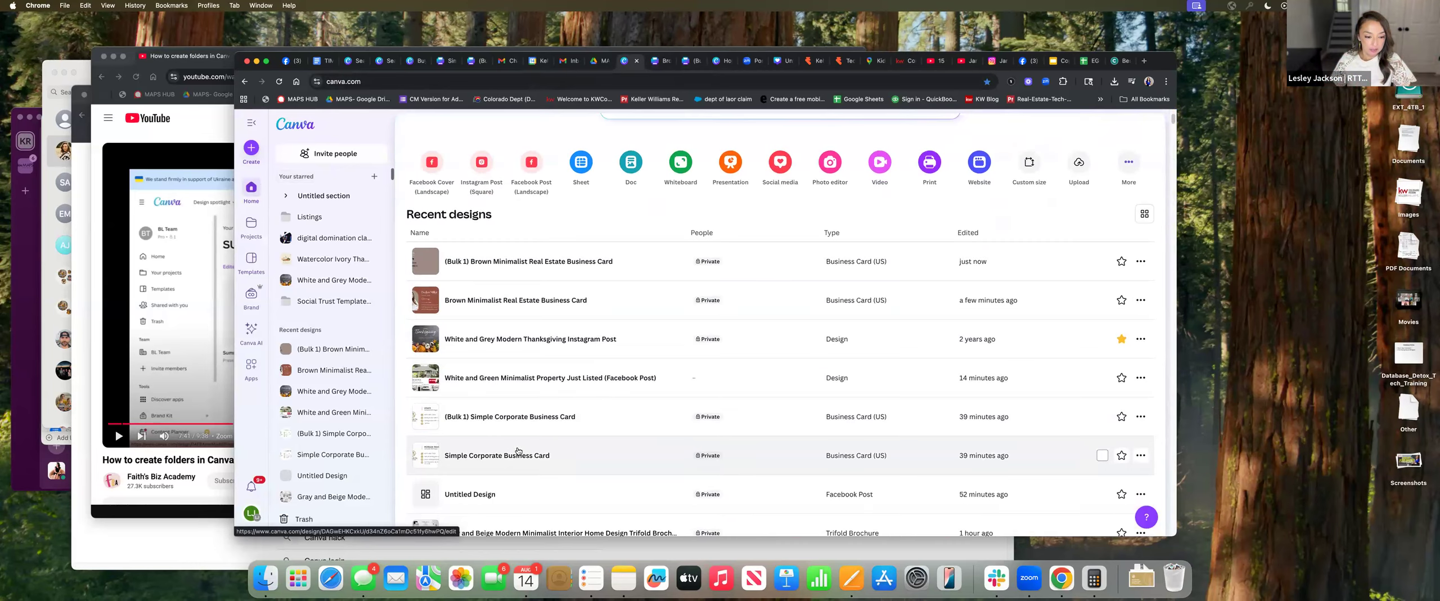
pyautogui.click(523, 420)
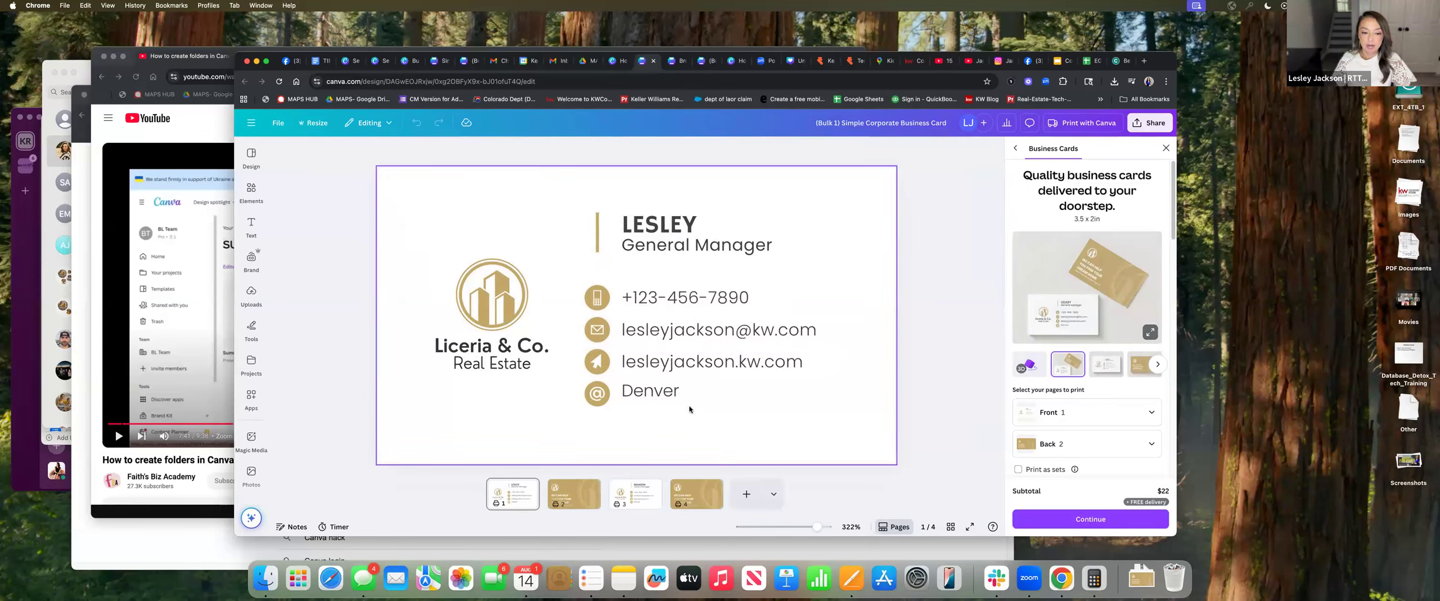
pyautogui.click(643, 499)
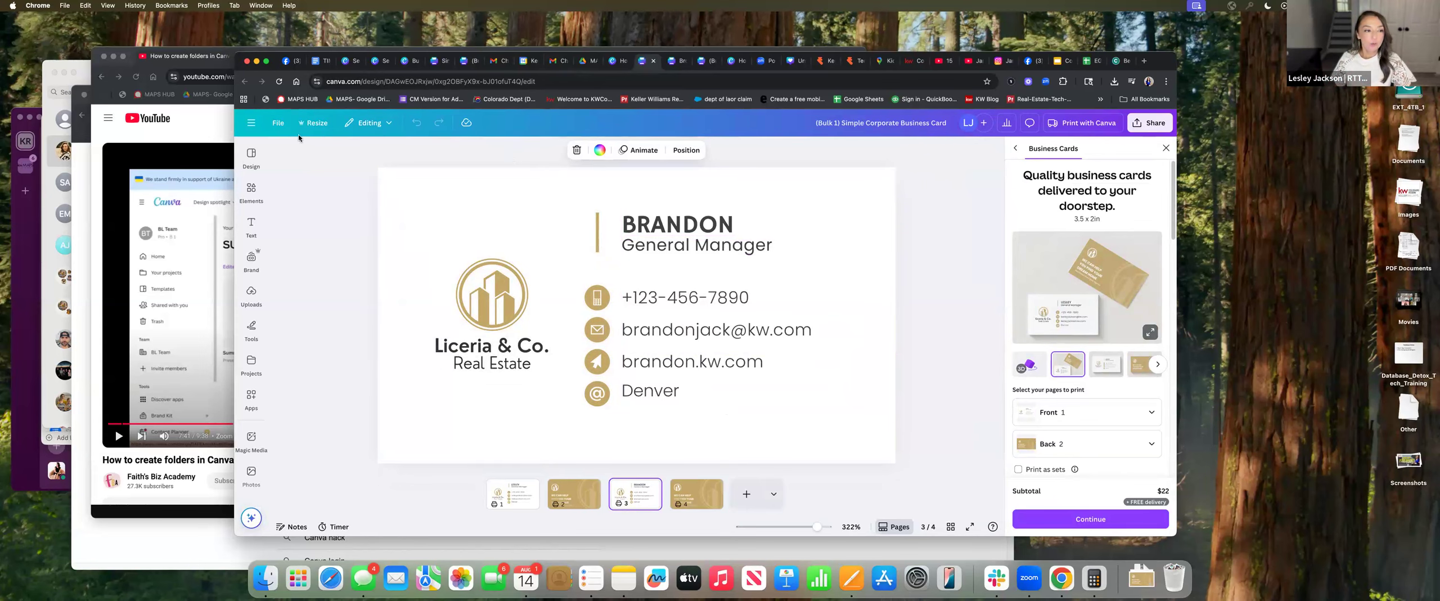
pyautogui.click(251, 123)
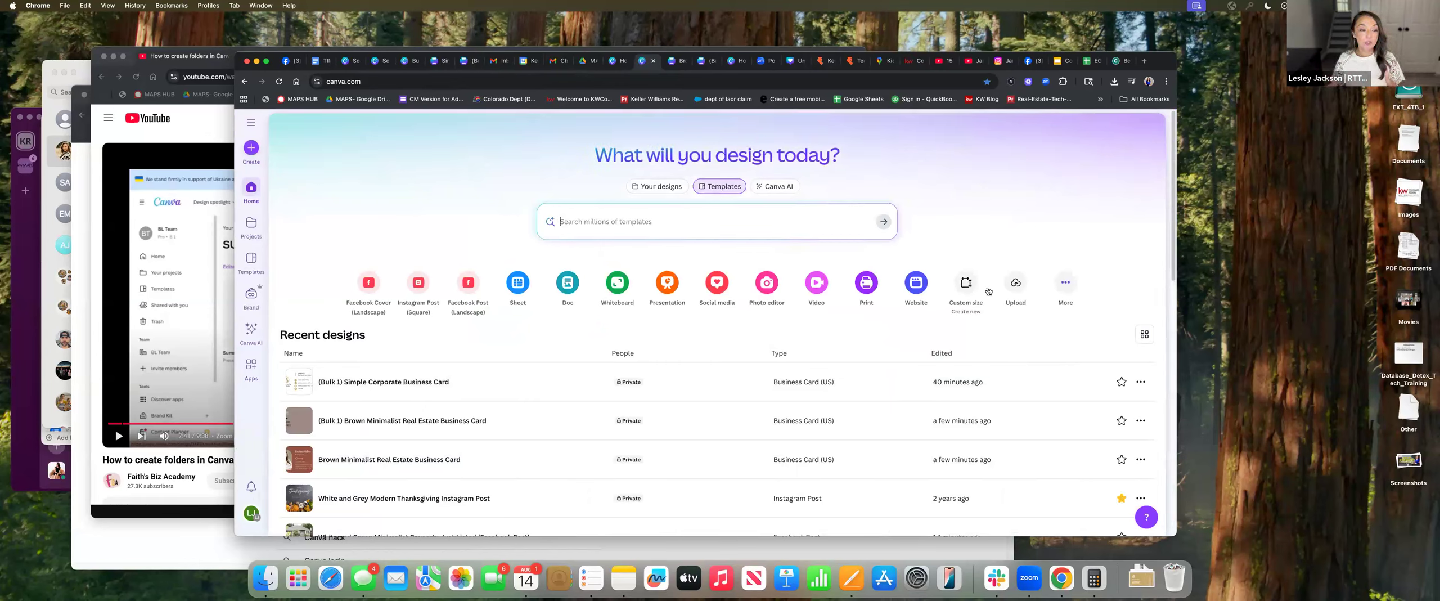
pyautogui.click(251, 224)
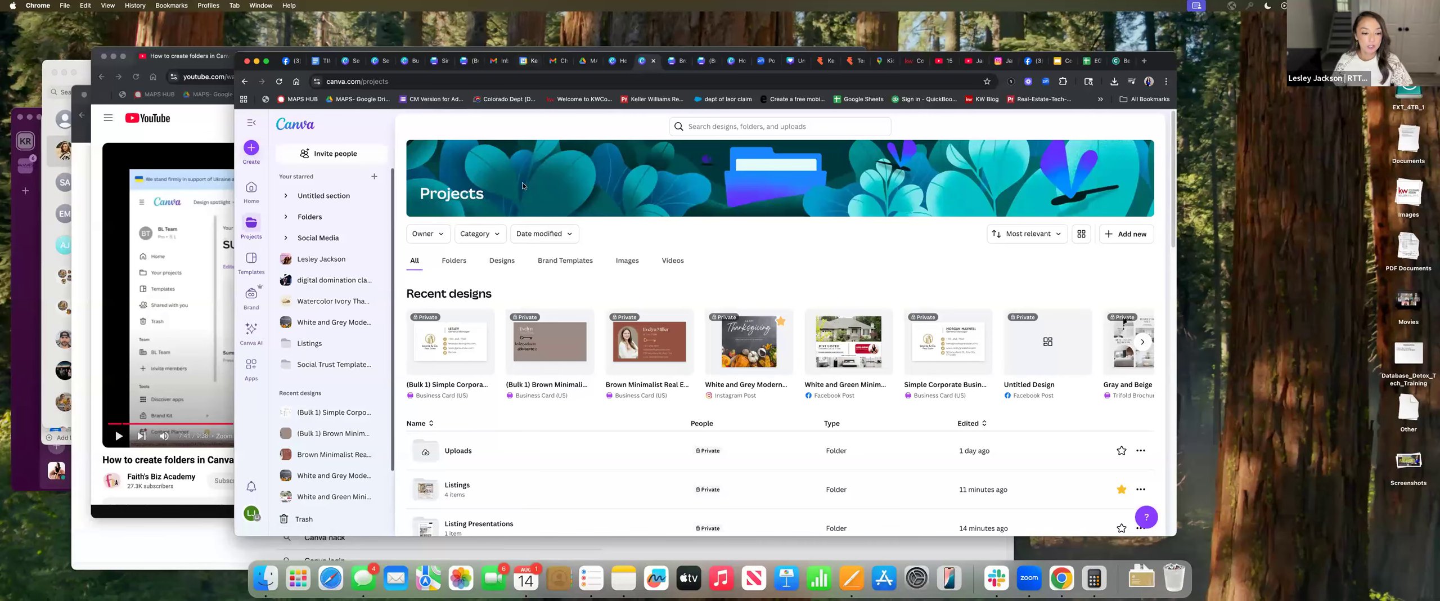
pyautogui.scroll(-5, 553, 459)
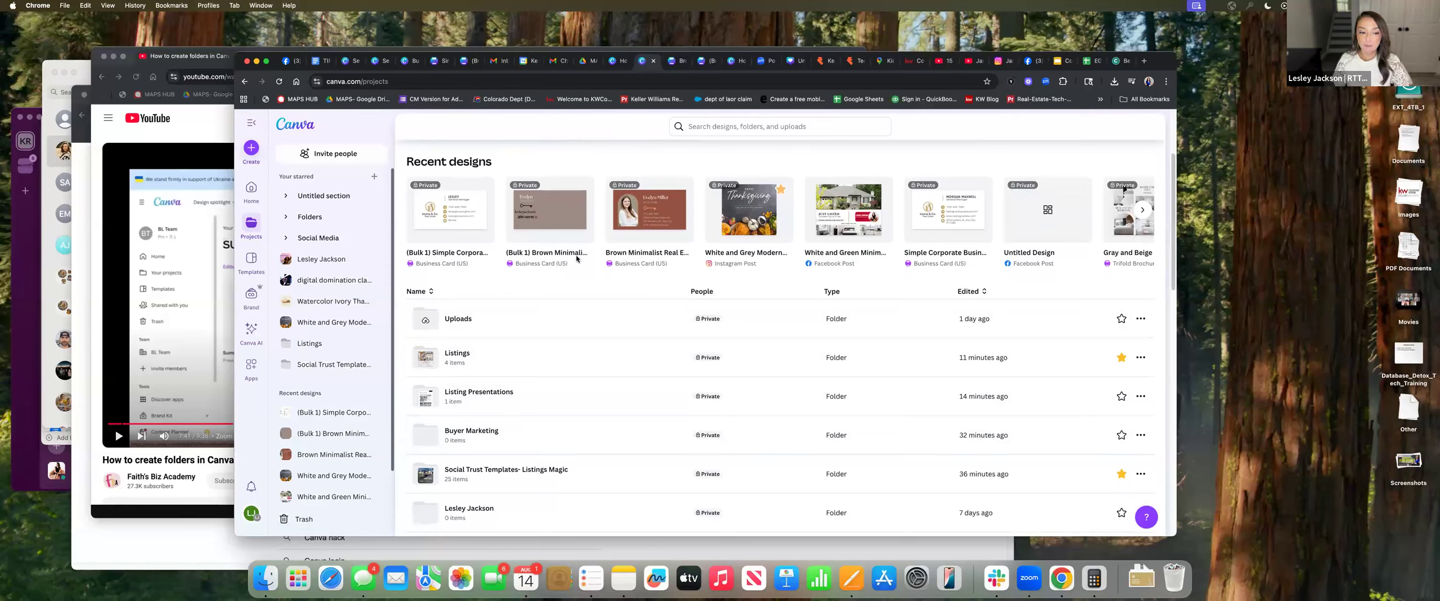
pyautogui.click(513, 364)
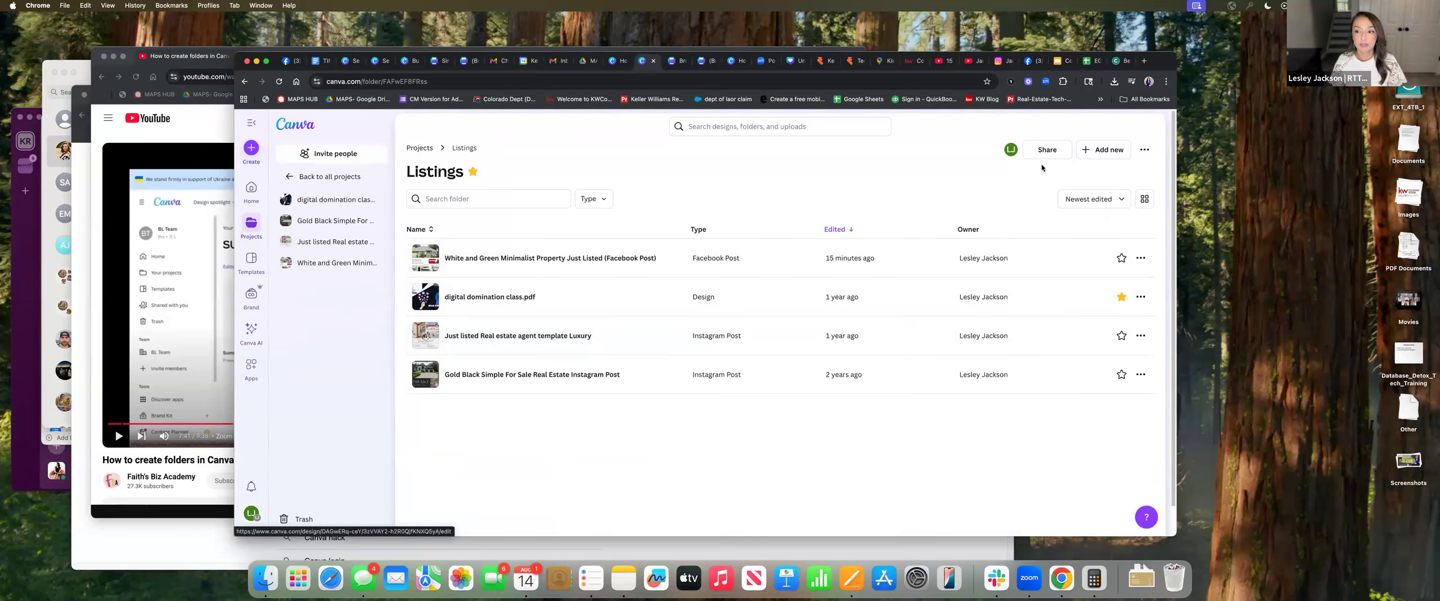
pyautogui.click(1048, 156)
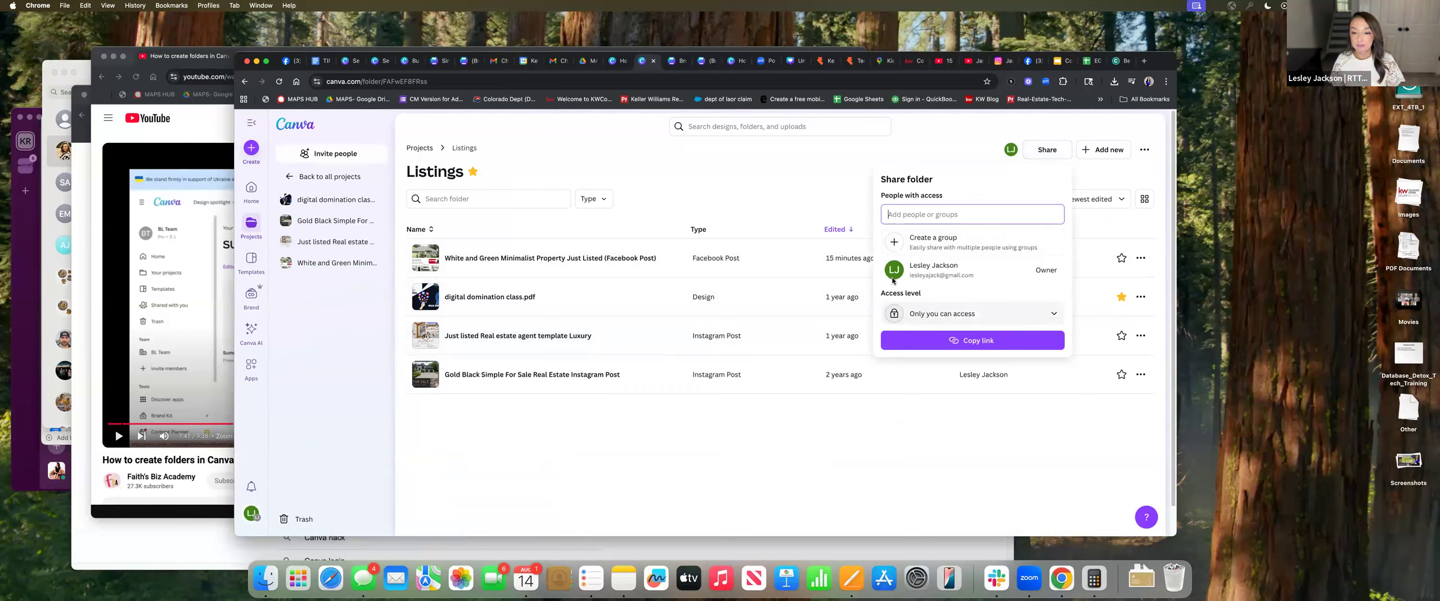
pyautogui.click(810, 199)
pyautogui.click(252, 191)
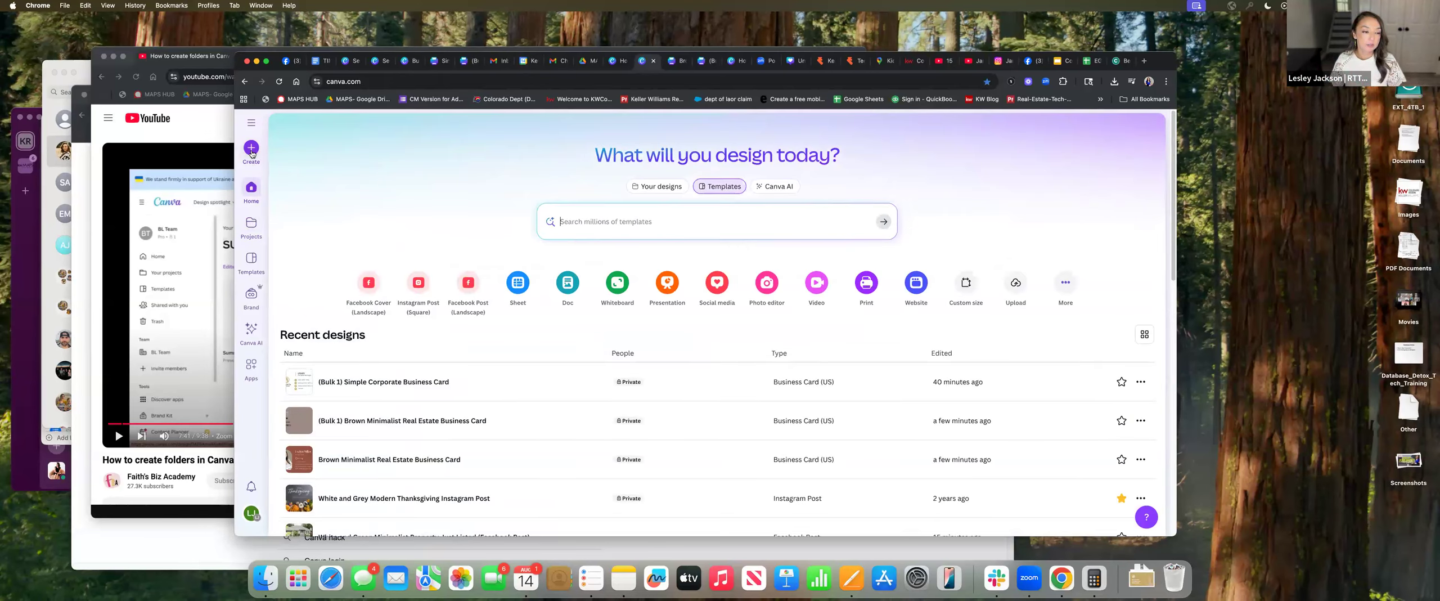
# Go to the Brand Kits page, then cancel out of creating a new brand kit
pyautogui.click(250, 289)
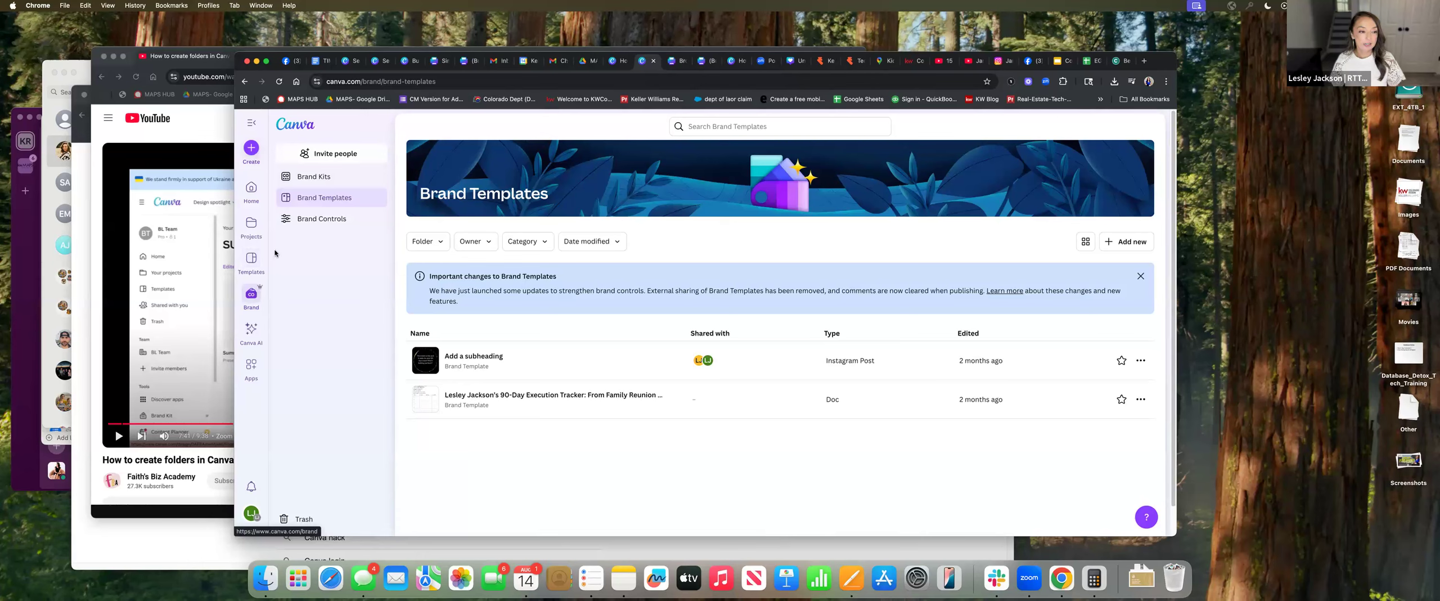
pyautogui.click(314, 176)
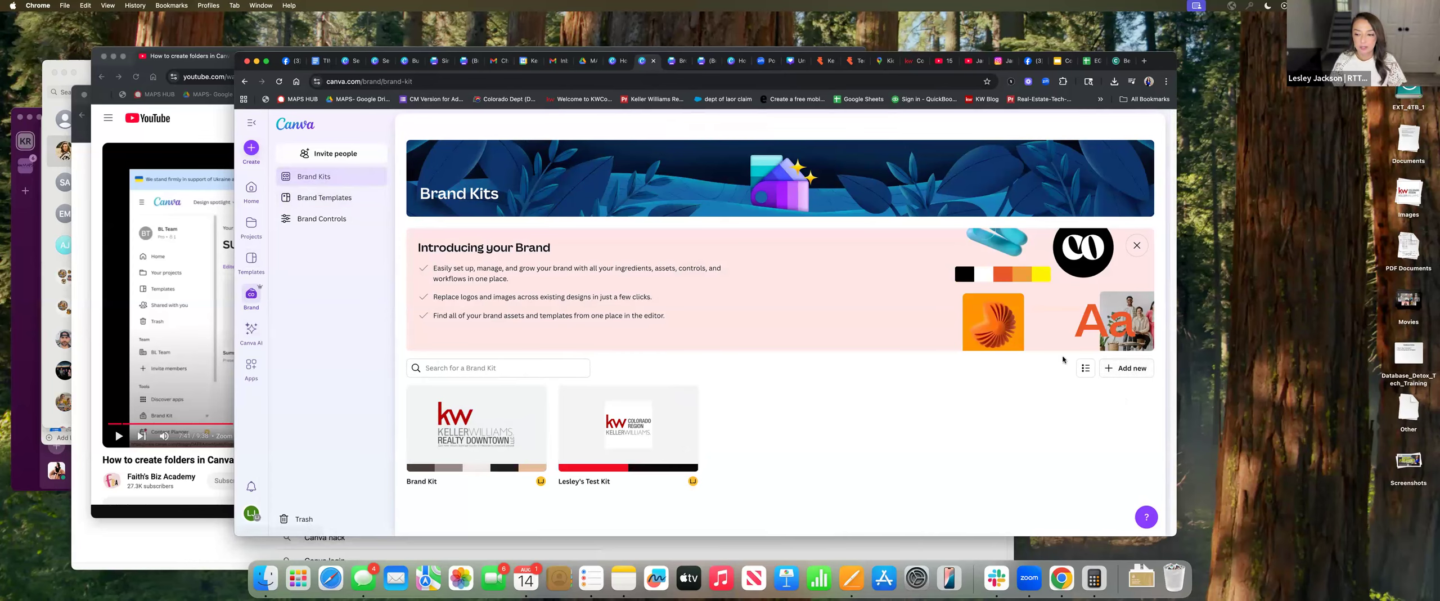
pyautogui.click(1134, 371)
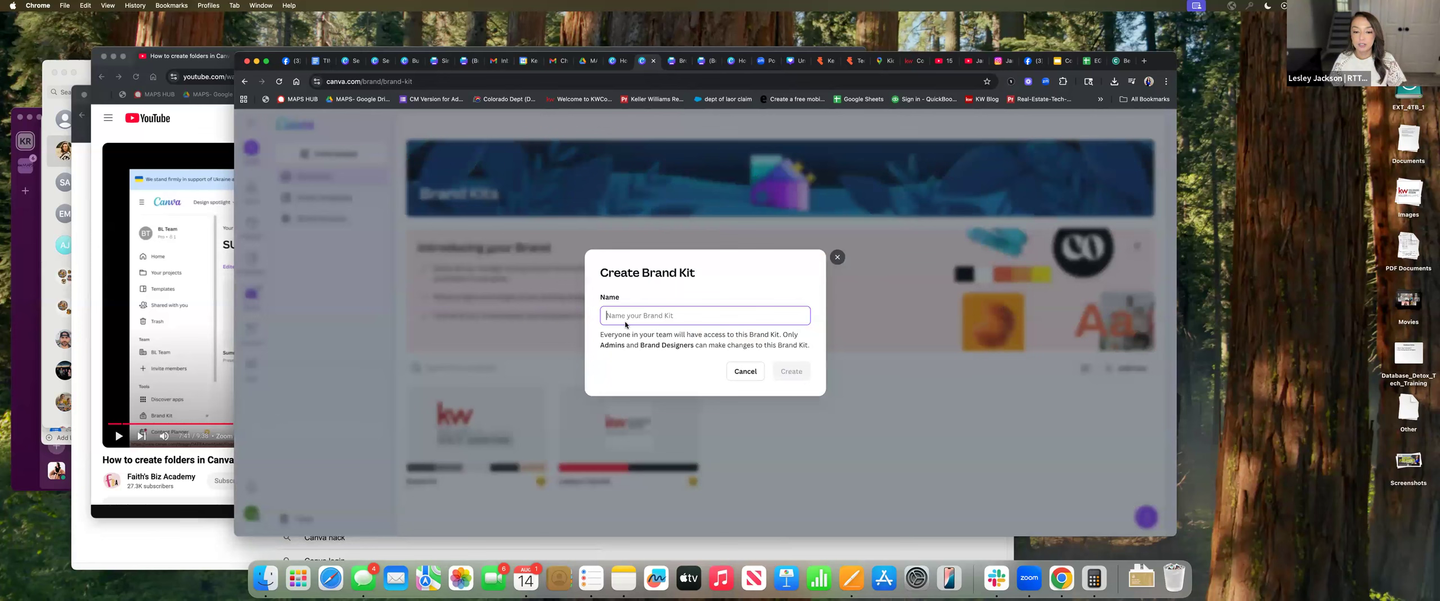
pyautogui.click(836, 256)
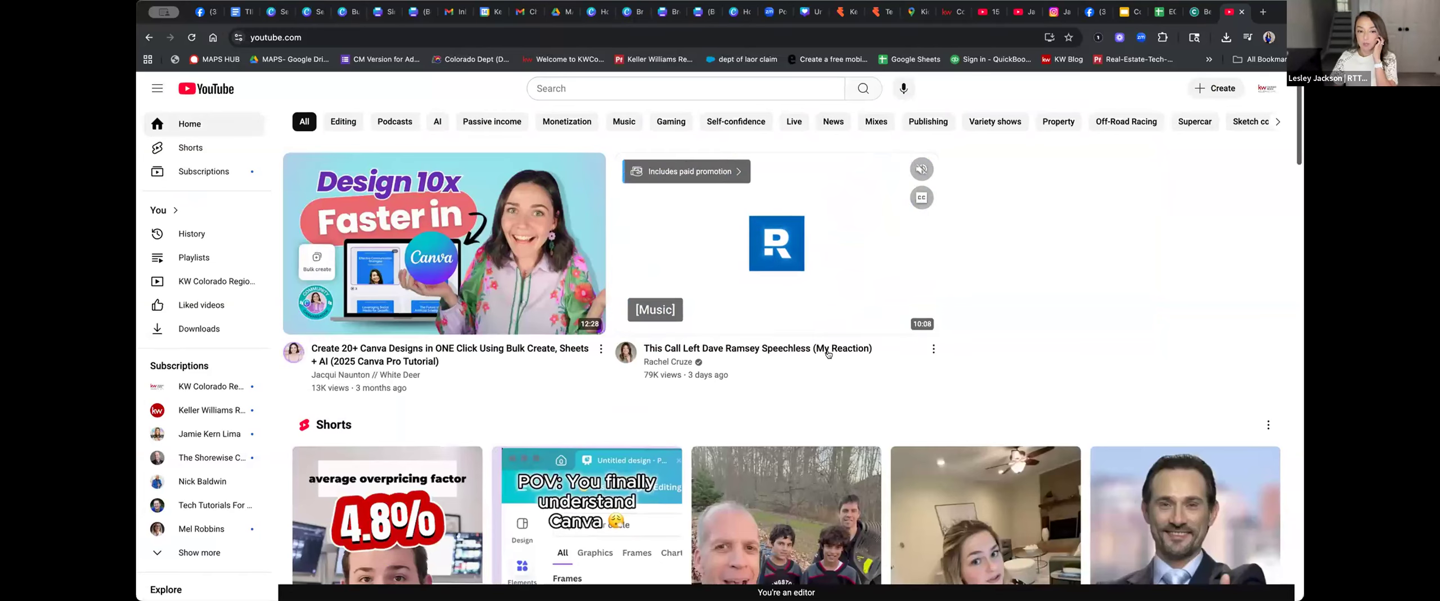
# Show the KW Colorado Region channel's playlists: Tech Classes, Regional Rally, and Coffee & Profit Share
pyautogui.click(1266, 89)
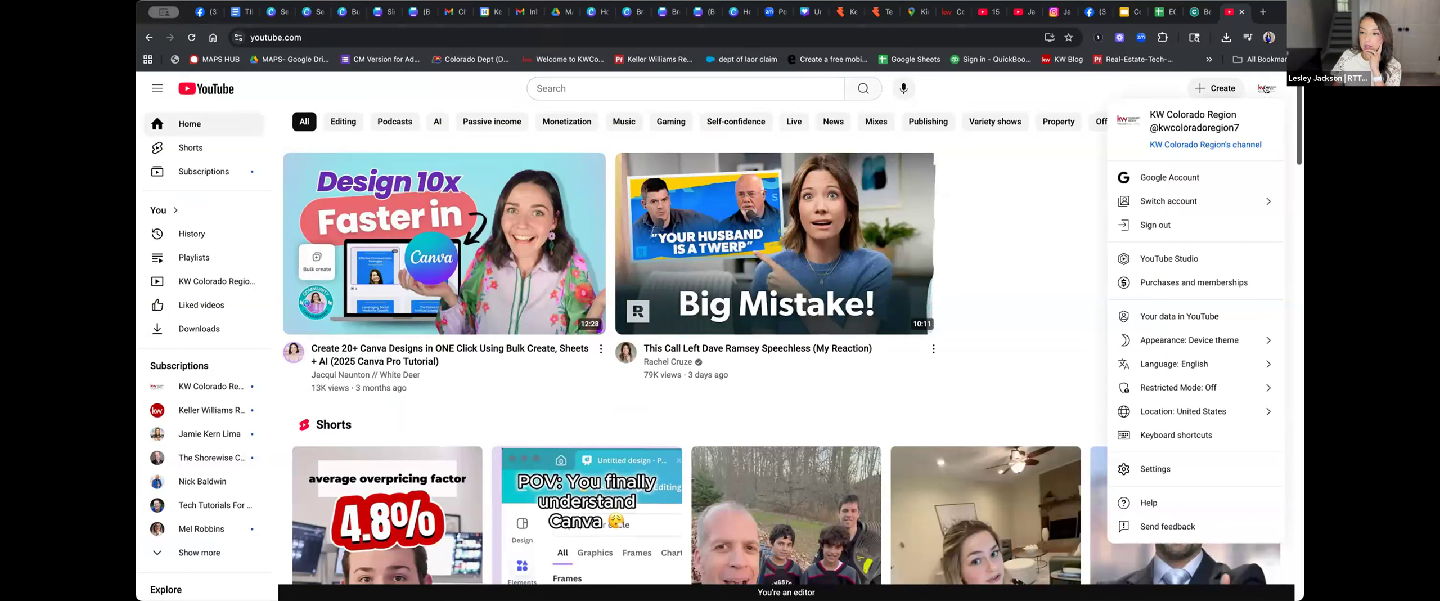
pyautogui.click(1197, 144)
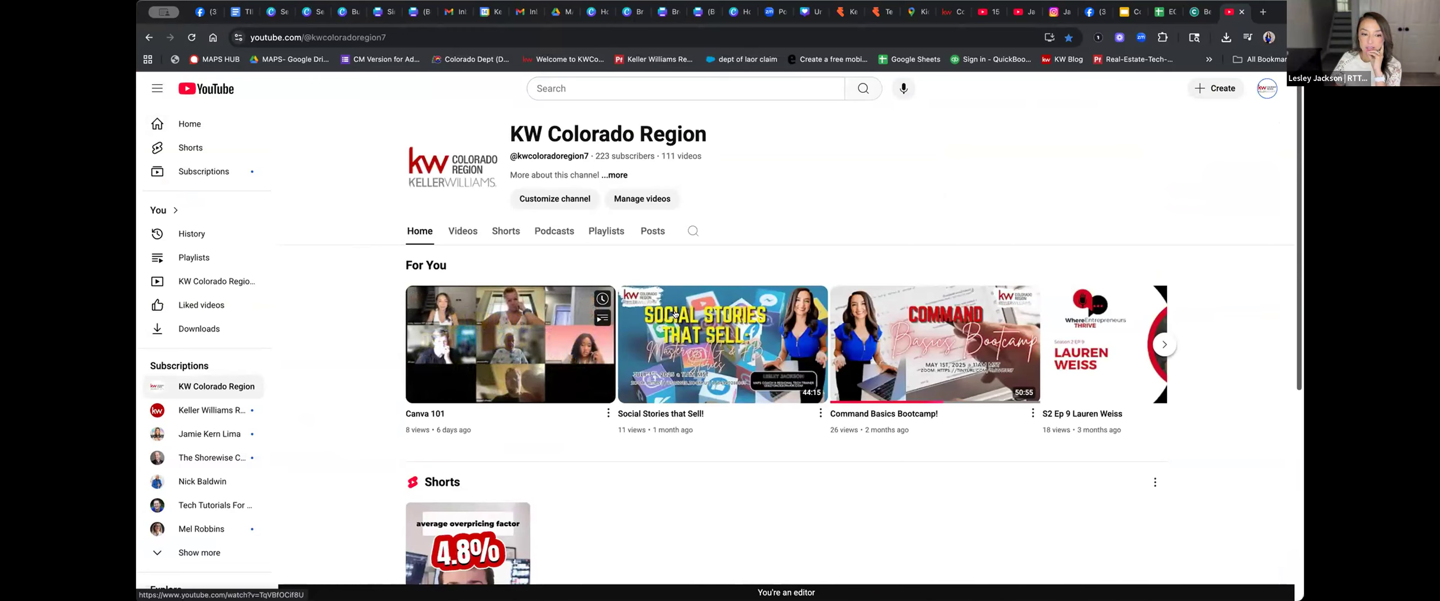
pyautogui.click(604, 229)
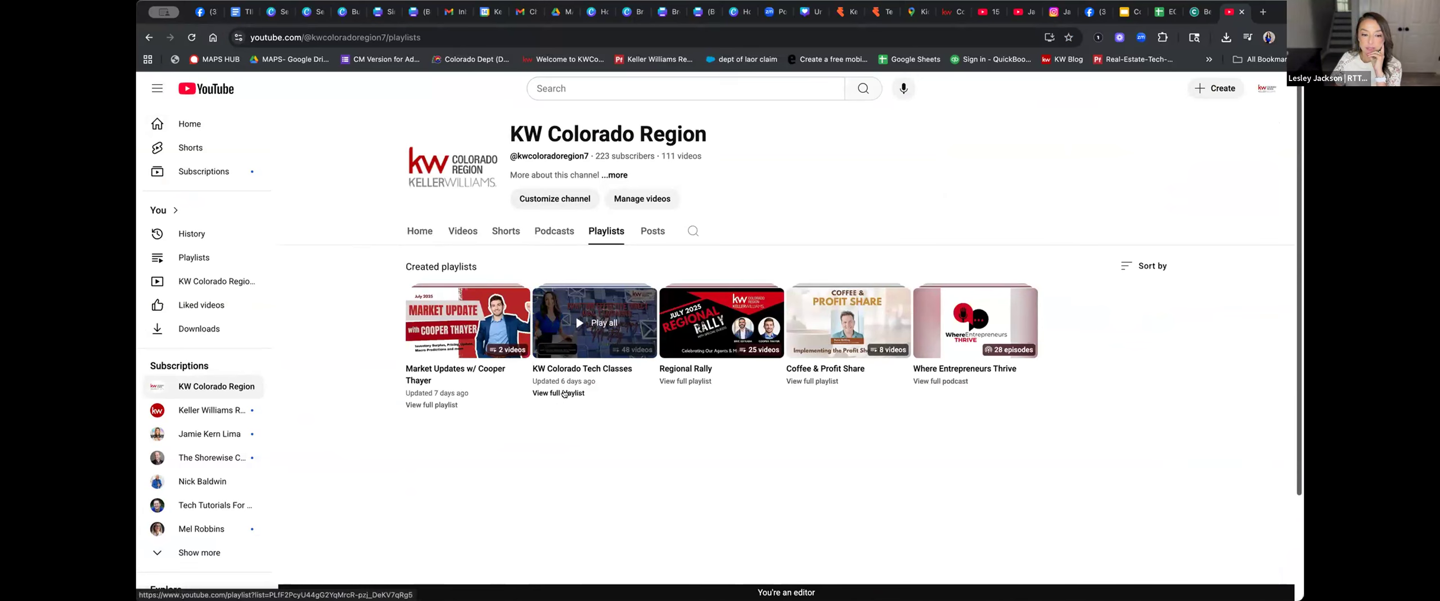
pyautogui.click(564, 372)
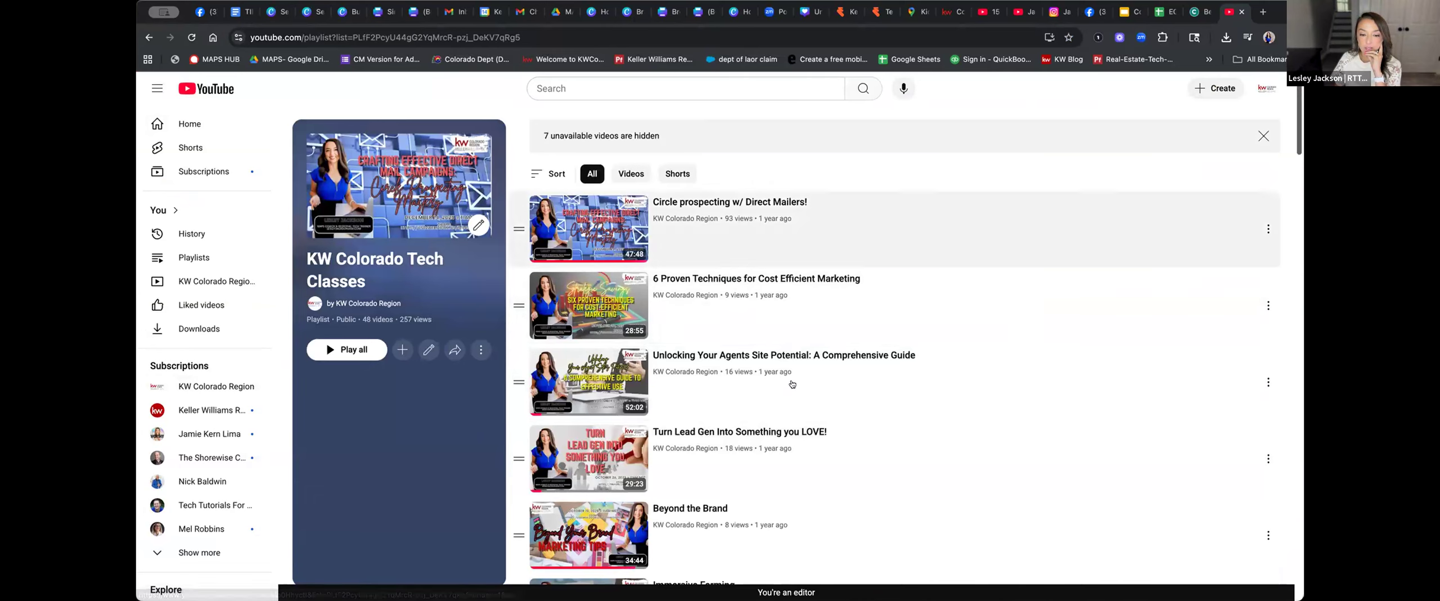
pyautogui.click(146, 36)
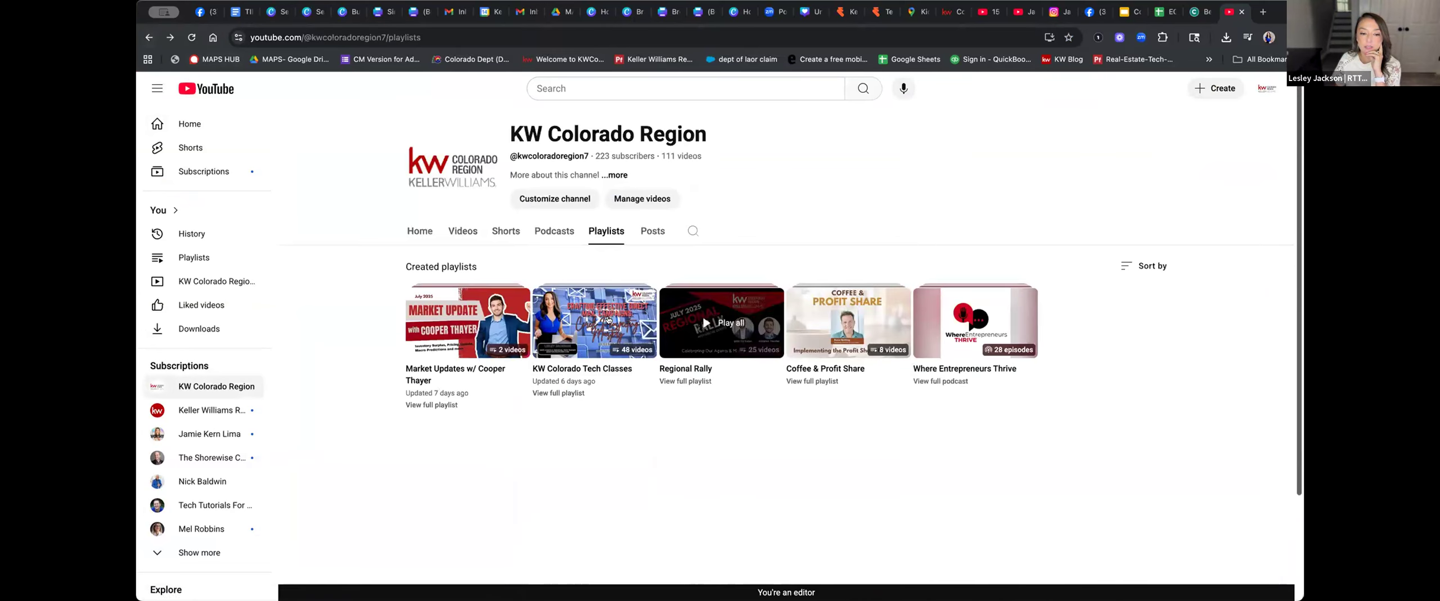